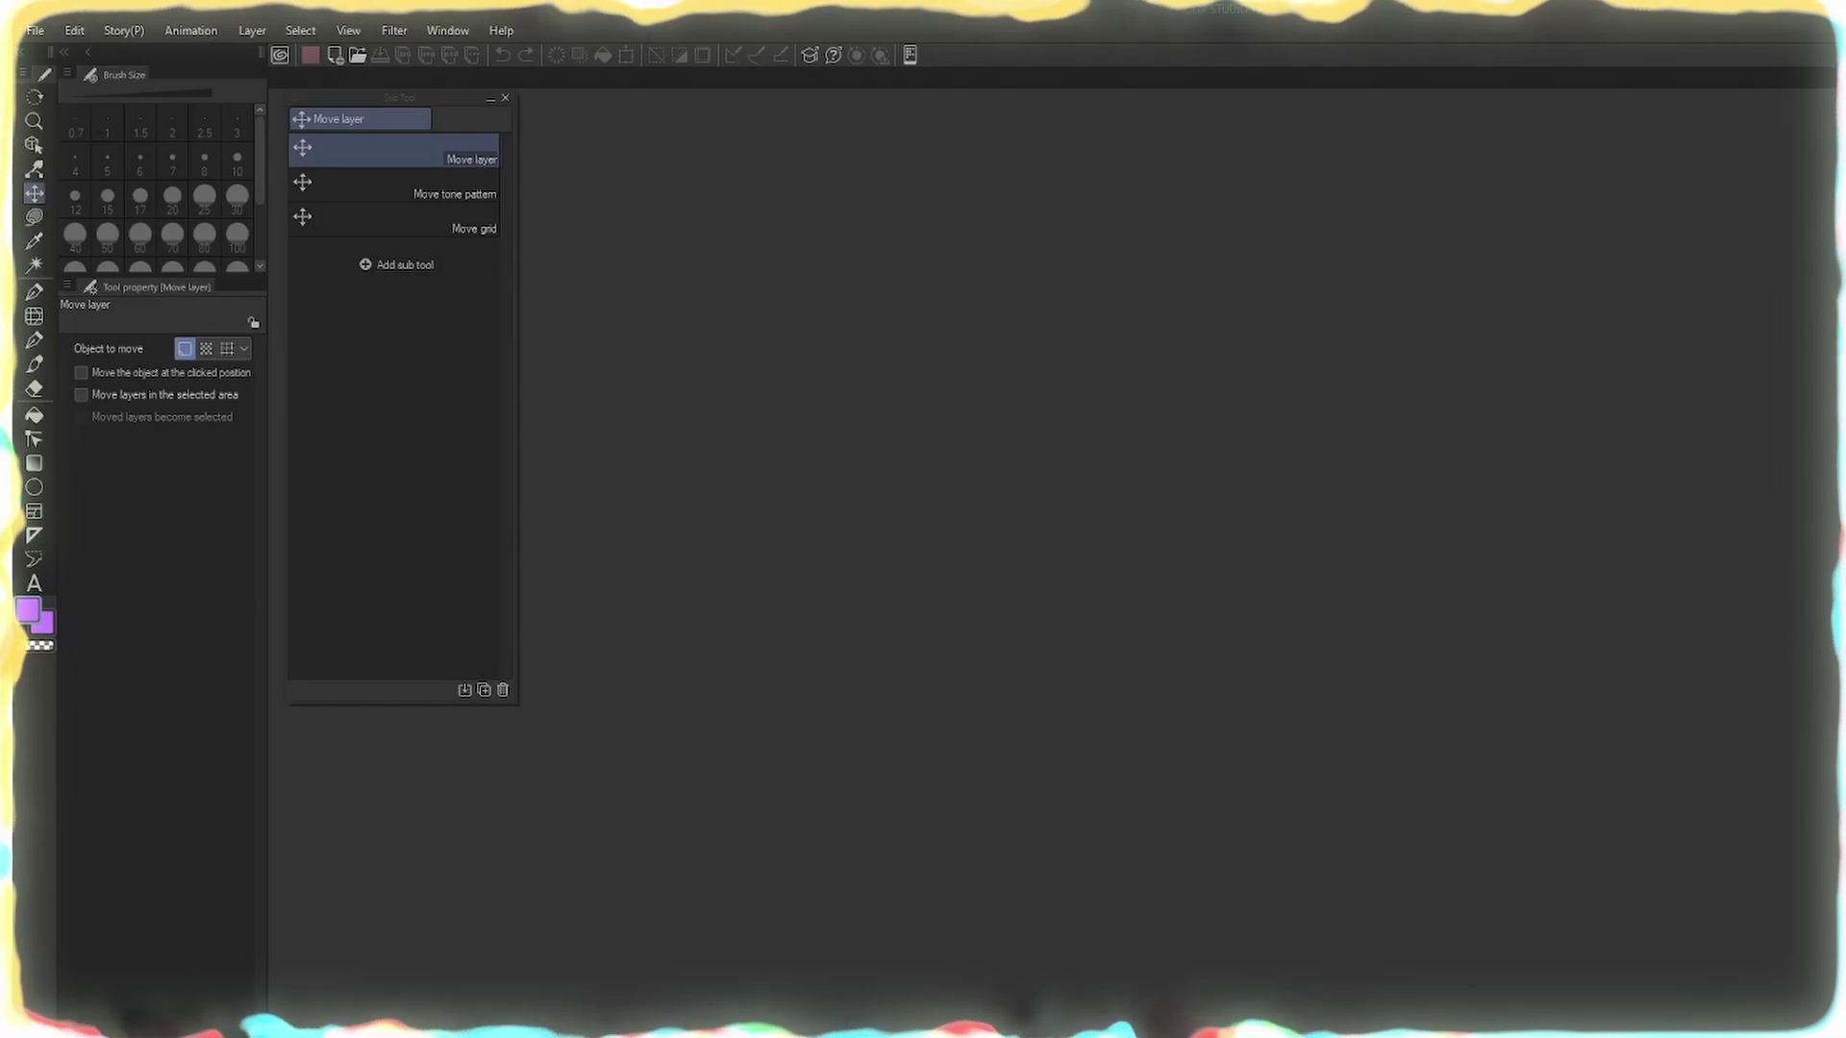
Start a new animation project using the 1920 x 1080 (192dpi) with blank space preset
{"action": "left_click", "coordinate": [36, 31]}
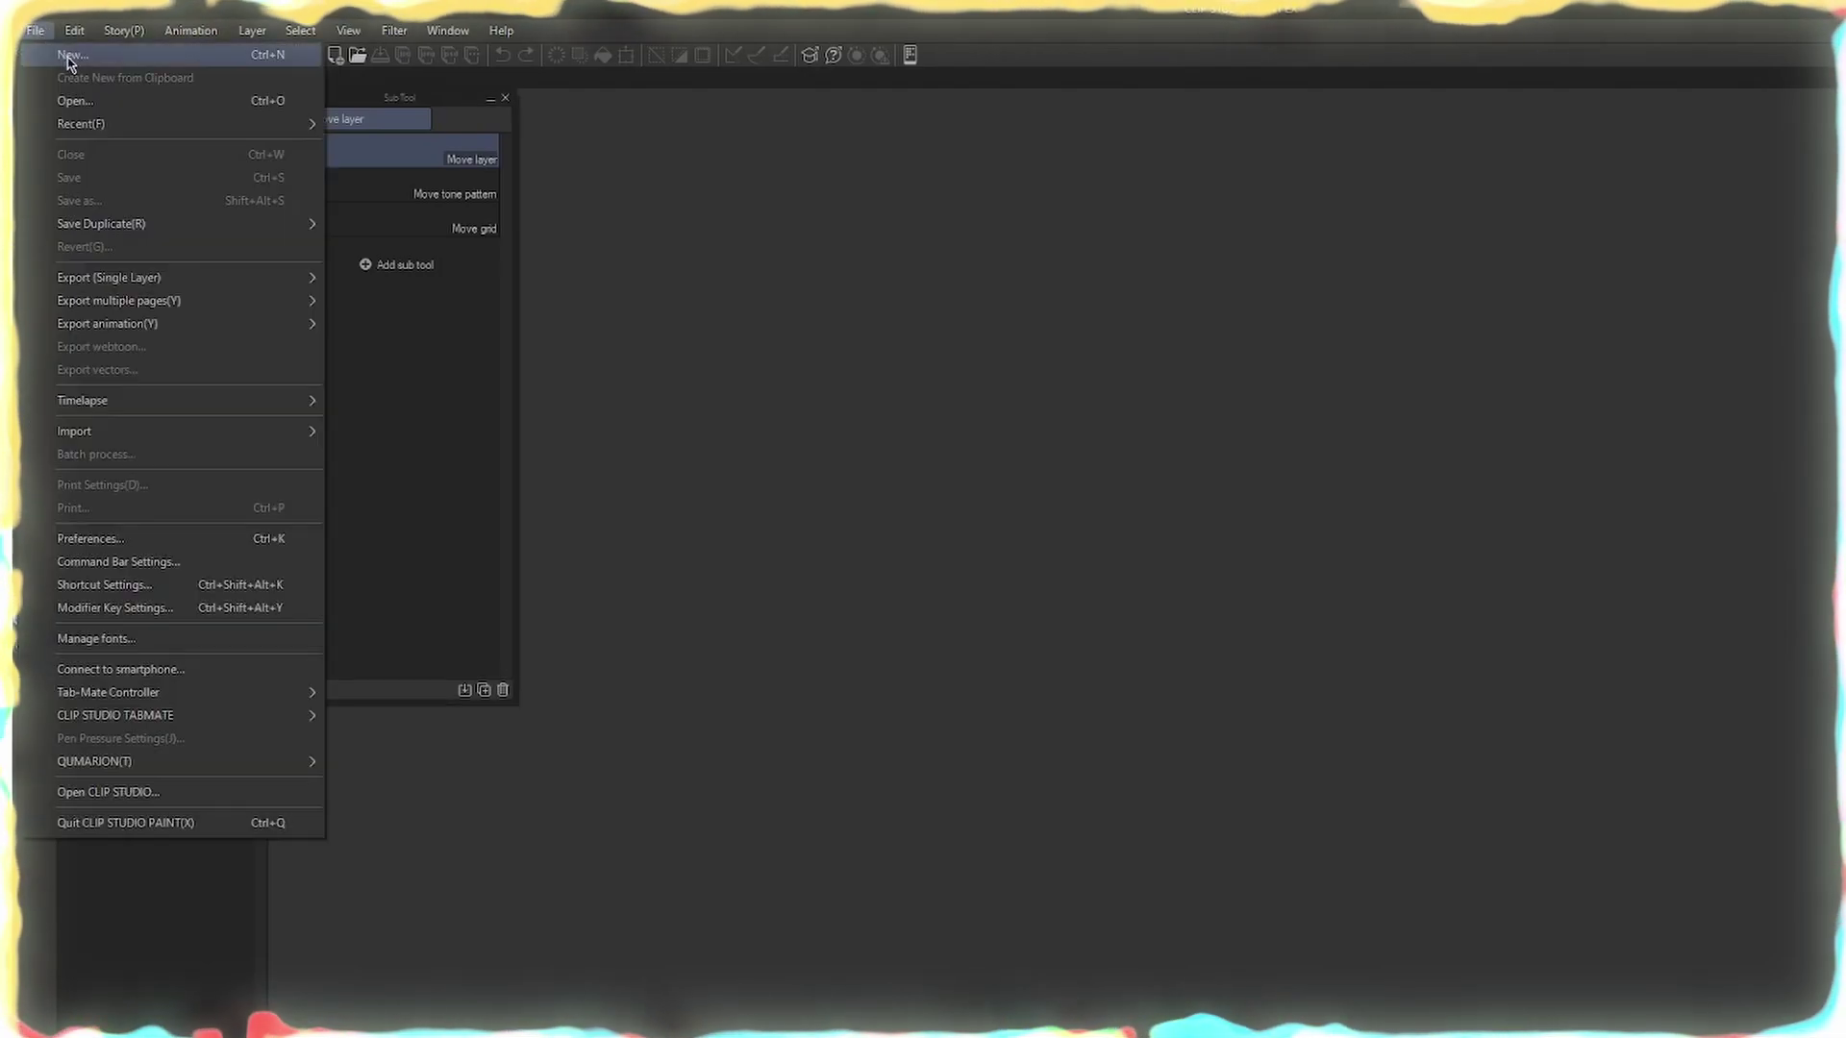
{"action": "left_click", "coordinate": [73, 55]}
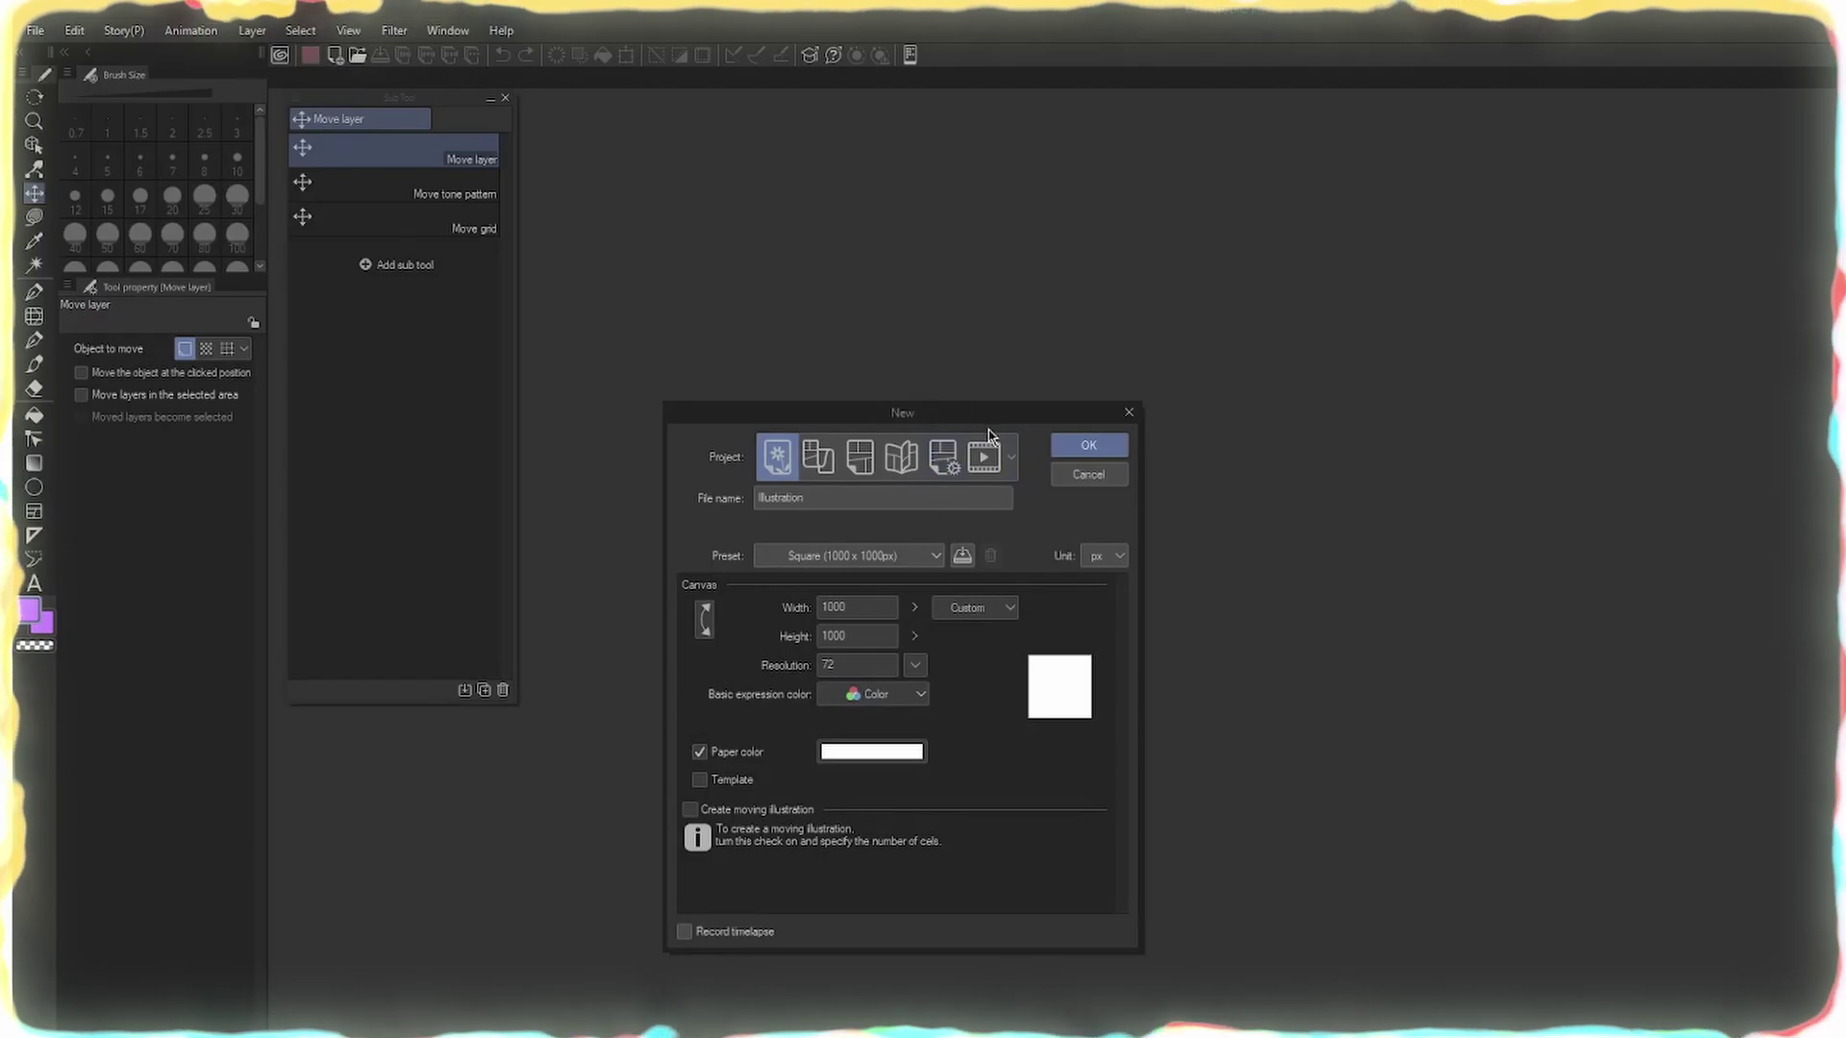
{"action": "left_click", "coordinate": [985, 461]}
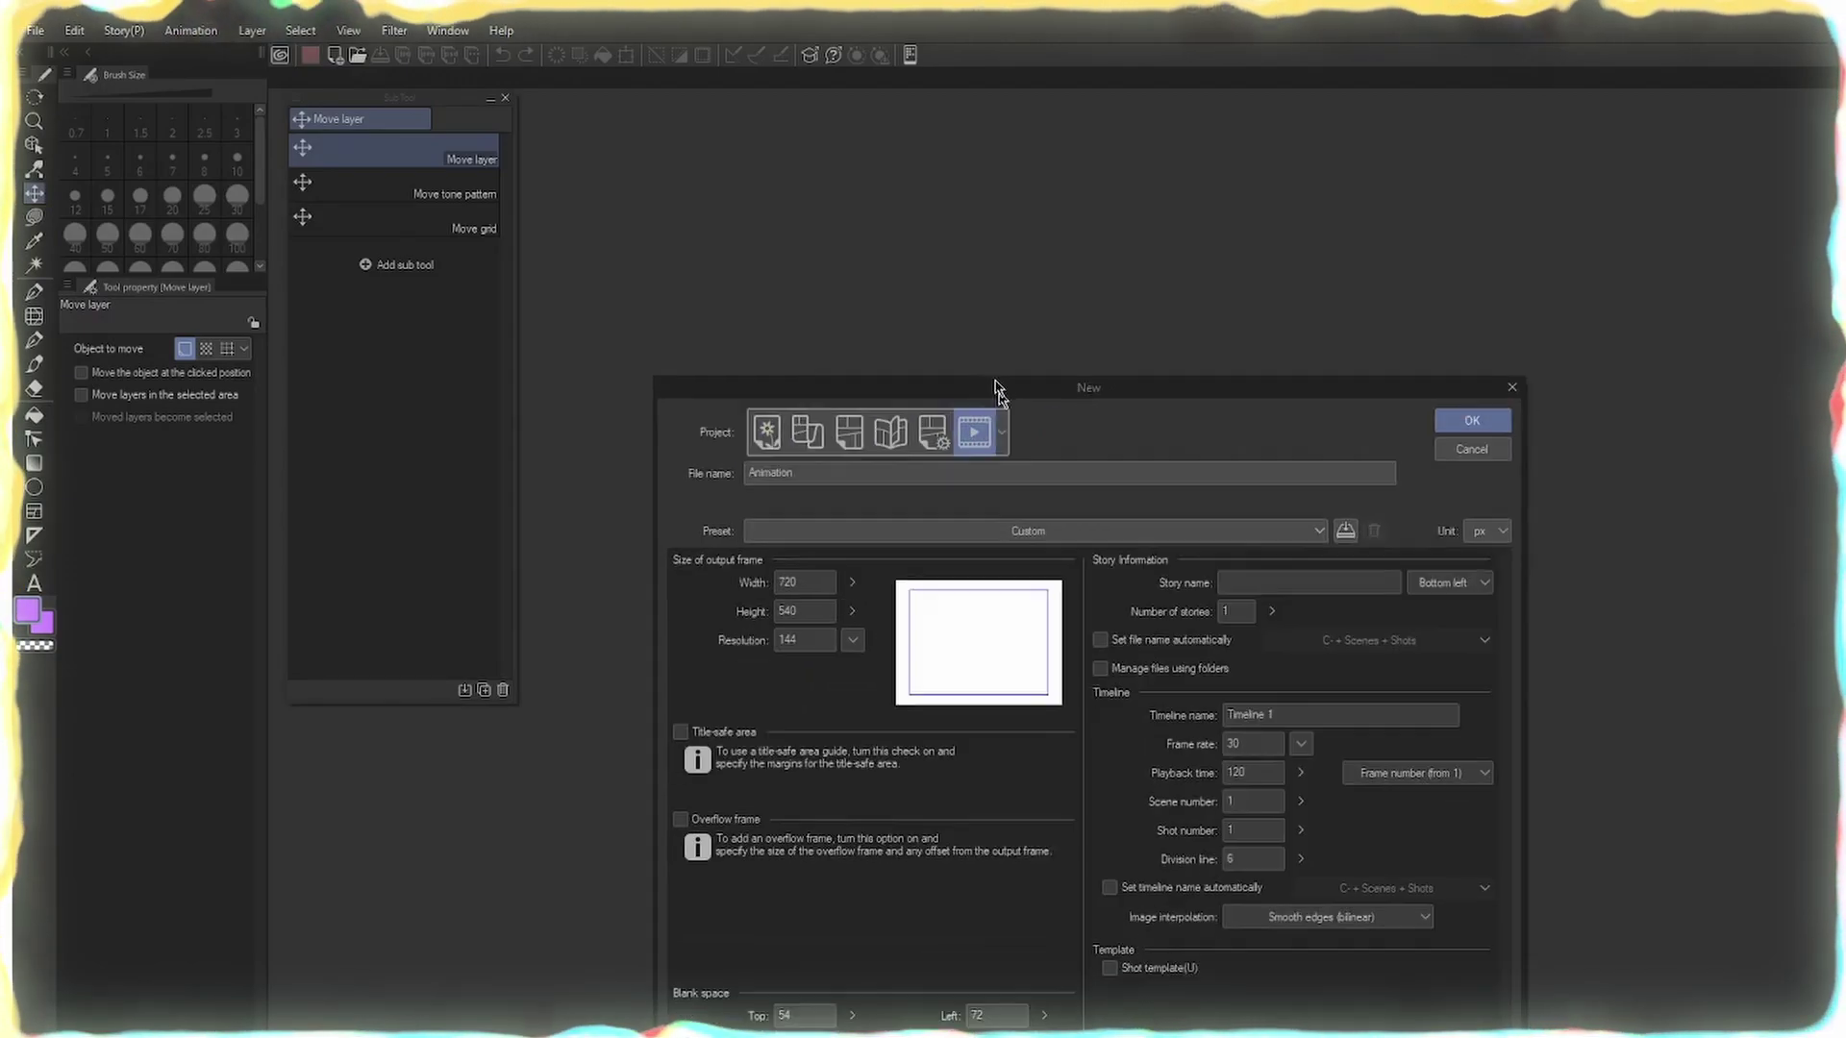
{"action": "left_click", "coordinate": [1058, 370]}
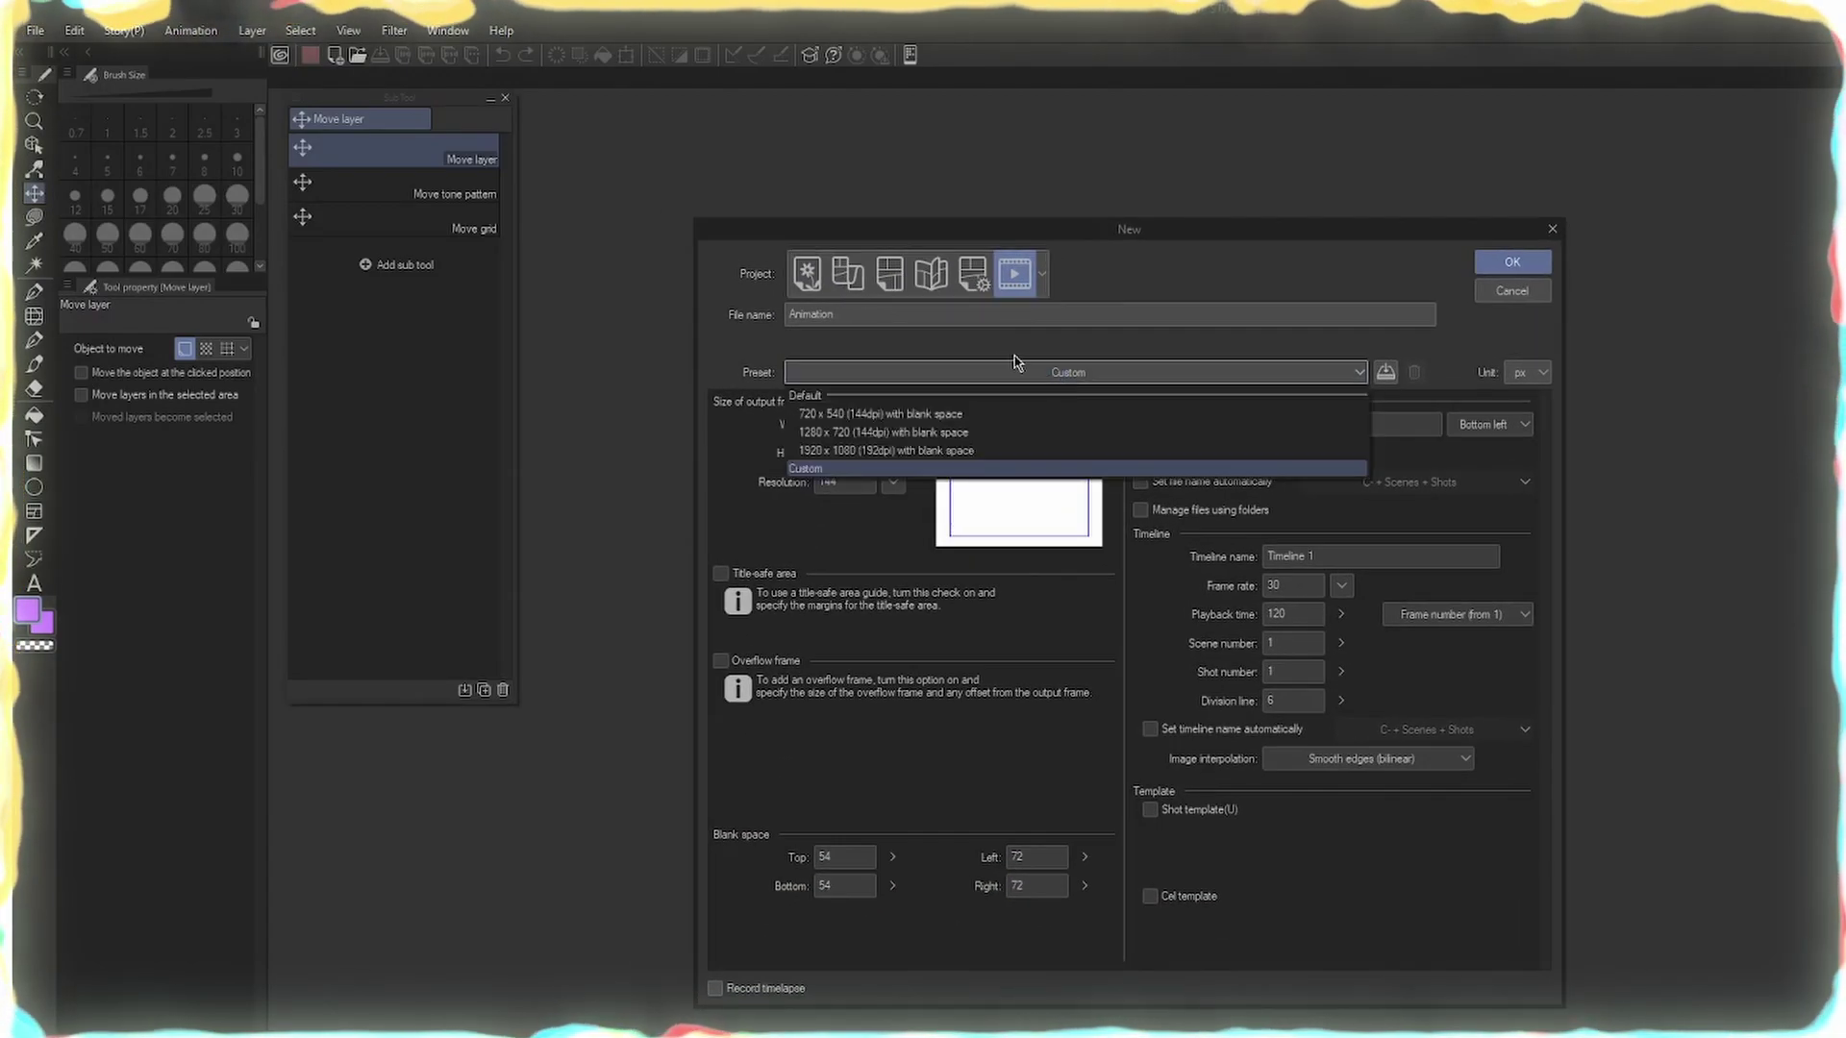
{"action": "left_click", "coordinate": [973, 452]}
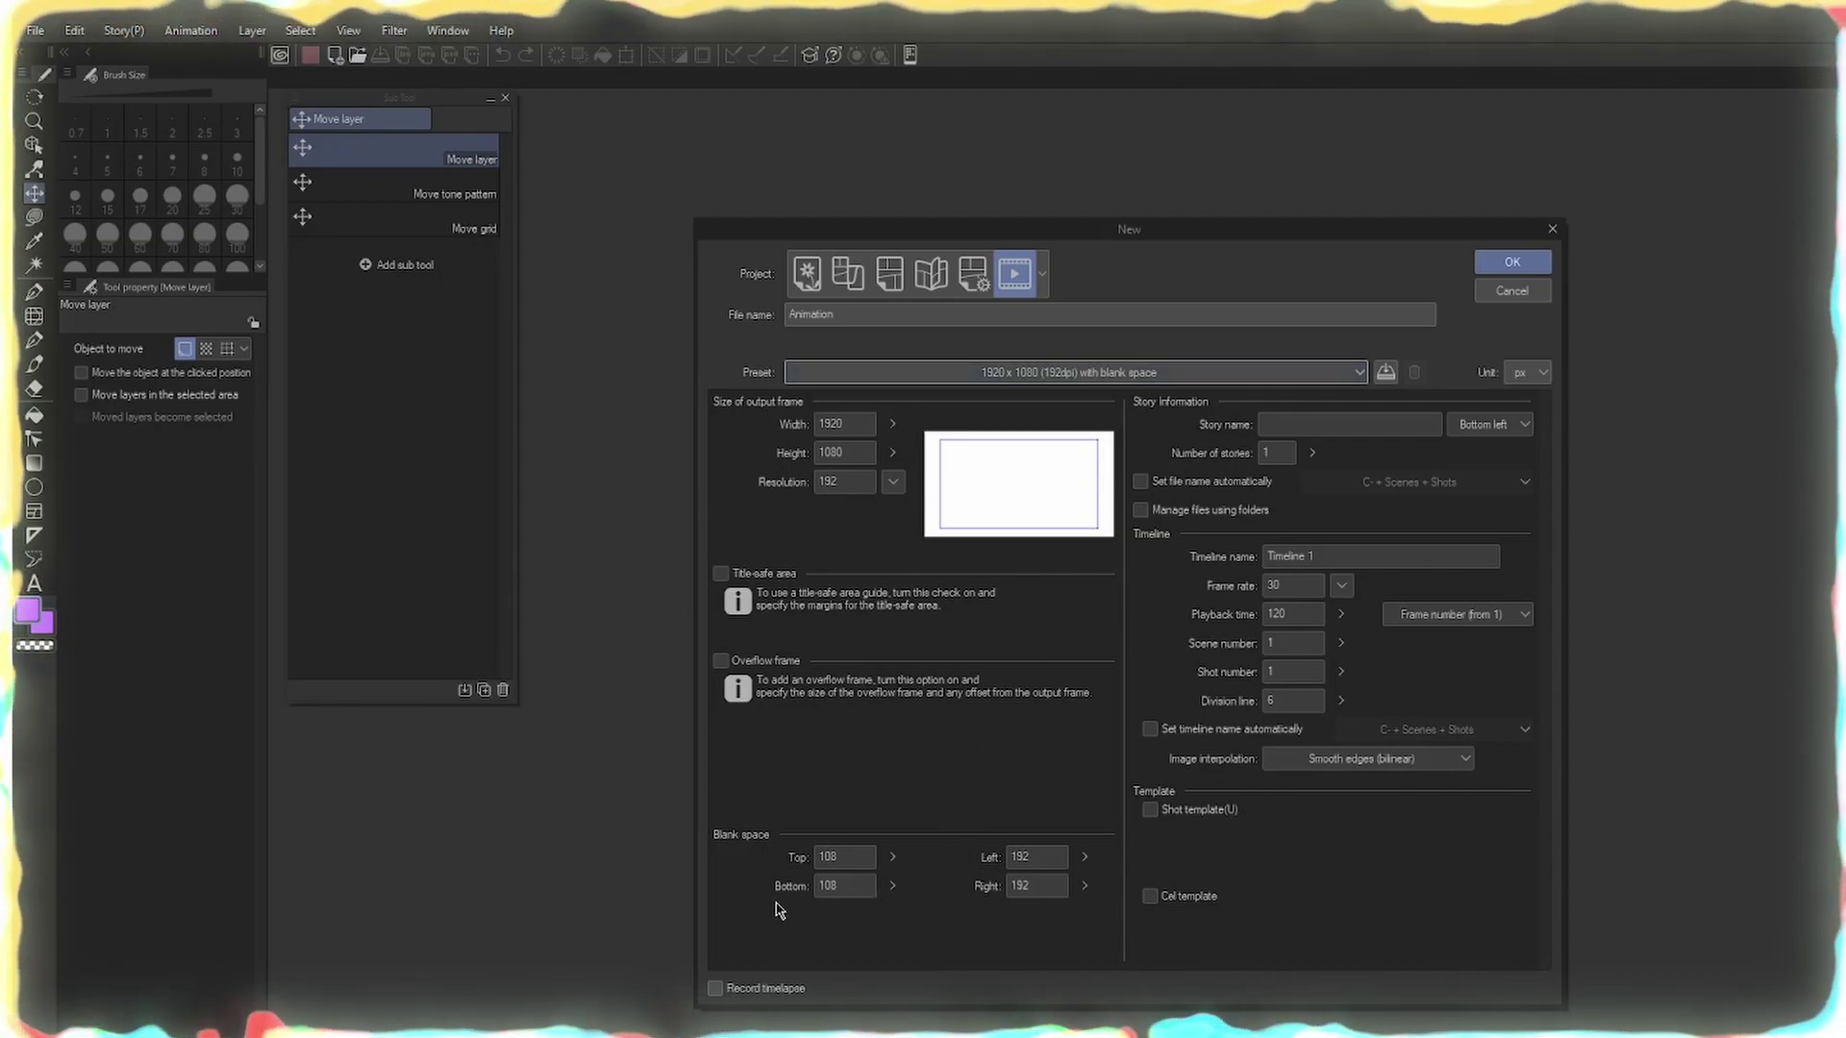
Try blank space margins of 416 top, 333 bottom and 250 left around the output frame
{"action": "left_click_drag", "start_coordinate": [891, 859], "coordinate": [895, 853]}
{"action": "left_click_drag", "start_coordinate": [893, 887], "coordinate": [901, 876]}
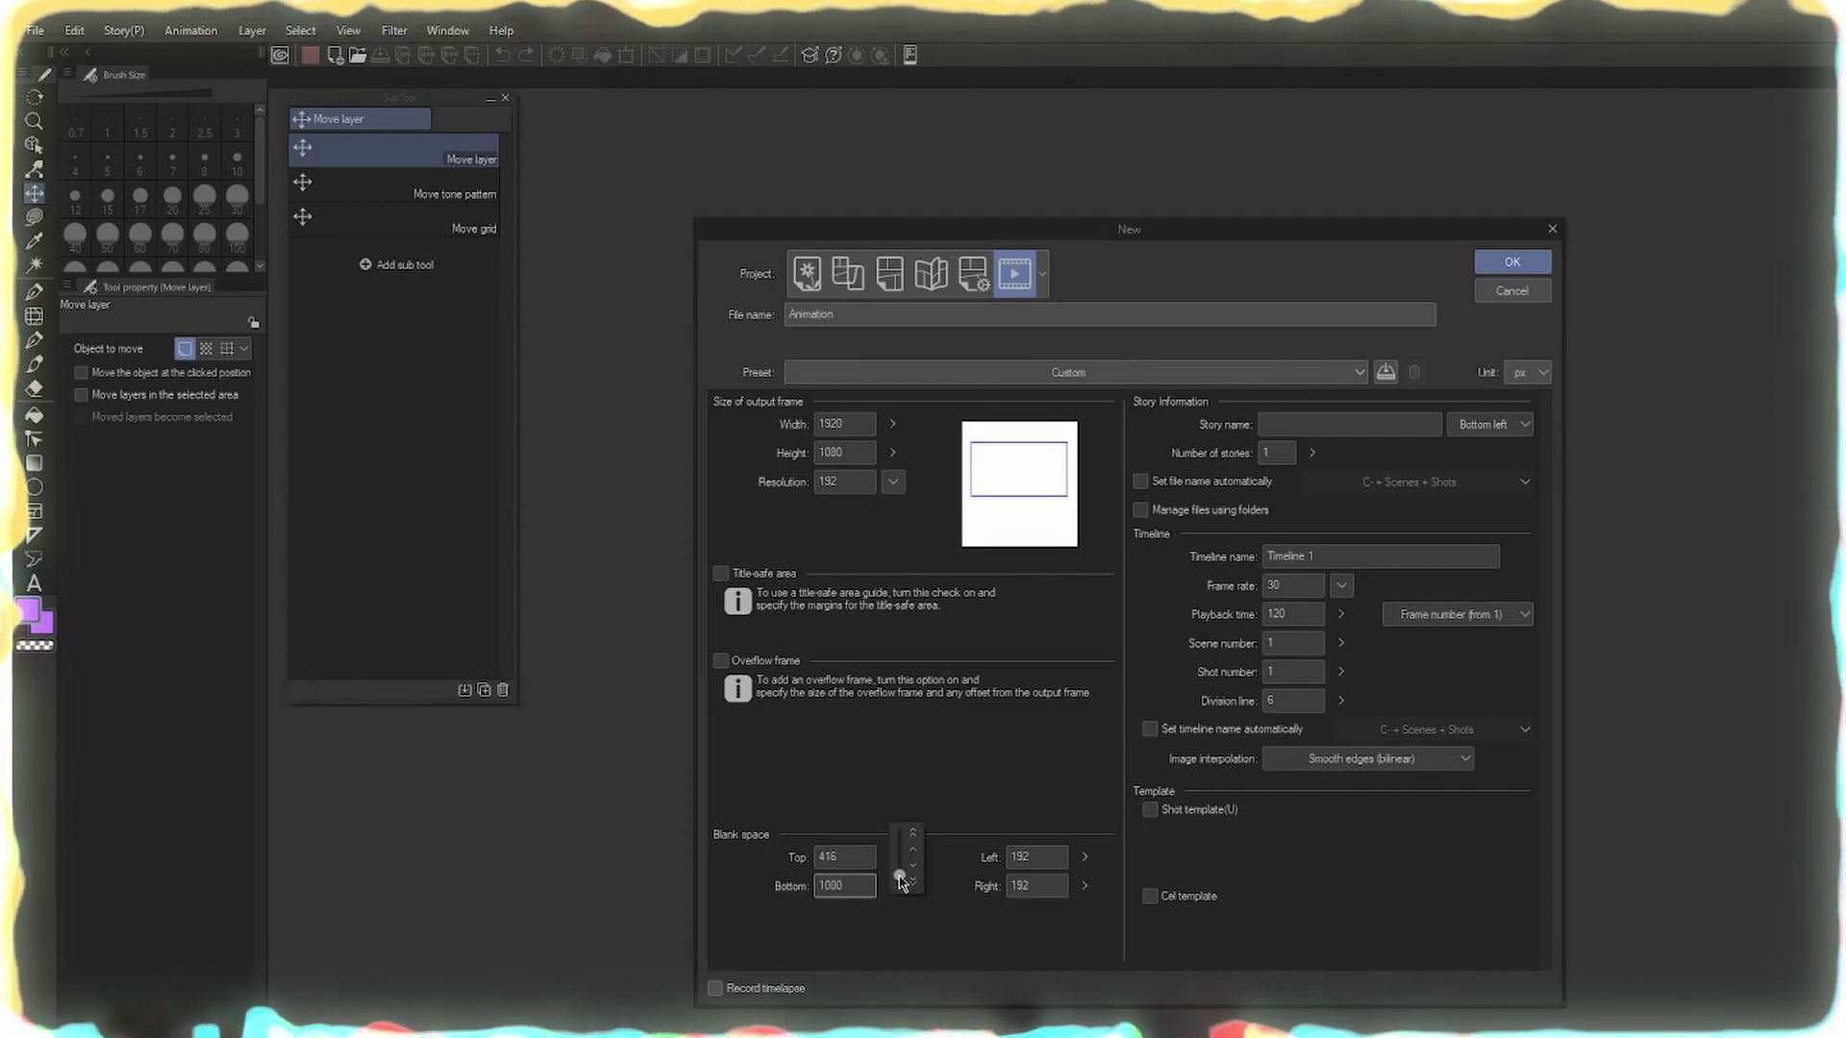
{"action": "left_click_drag", "start_coordinate": [900, 882], "coordinate": [902, 891]}
{"action": "left_click_drag", "start_coordinate": [1084, 859], "coordinate": [1081, 863]}
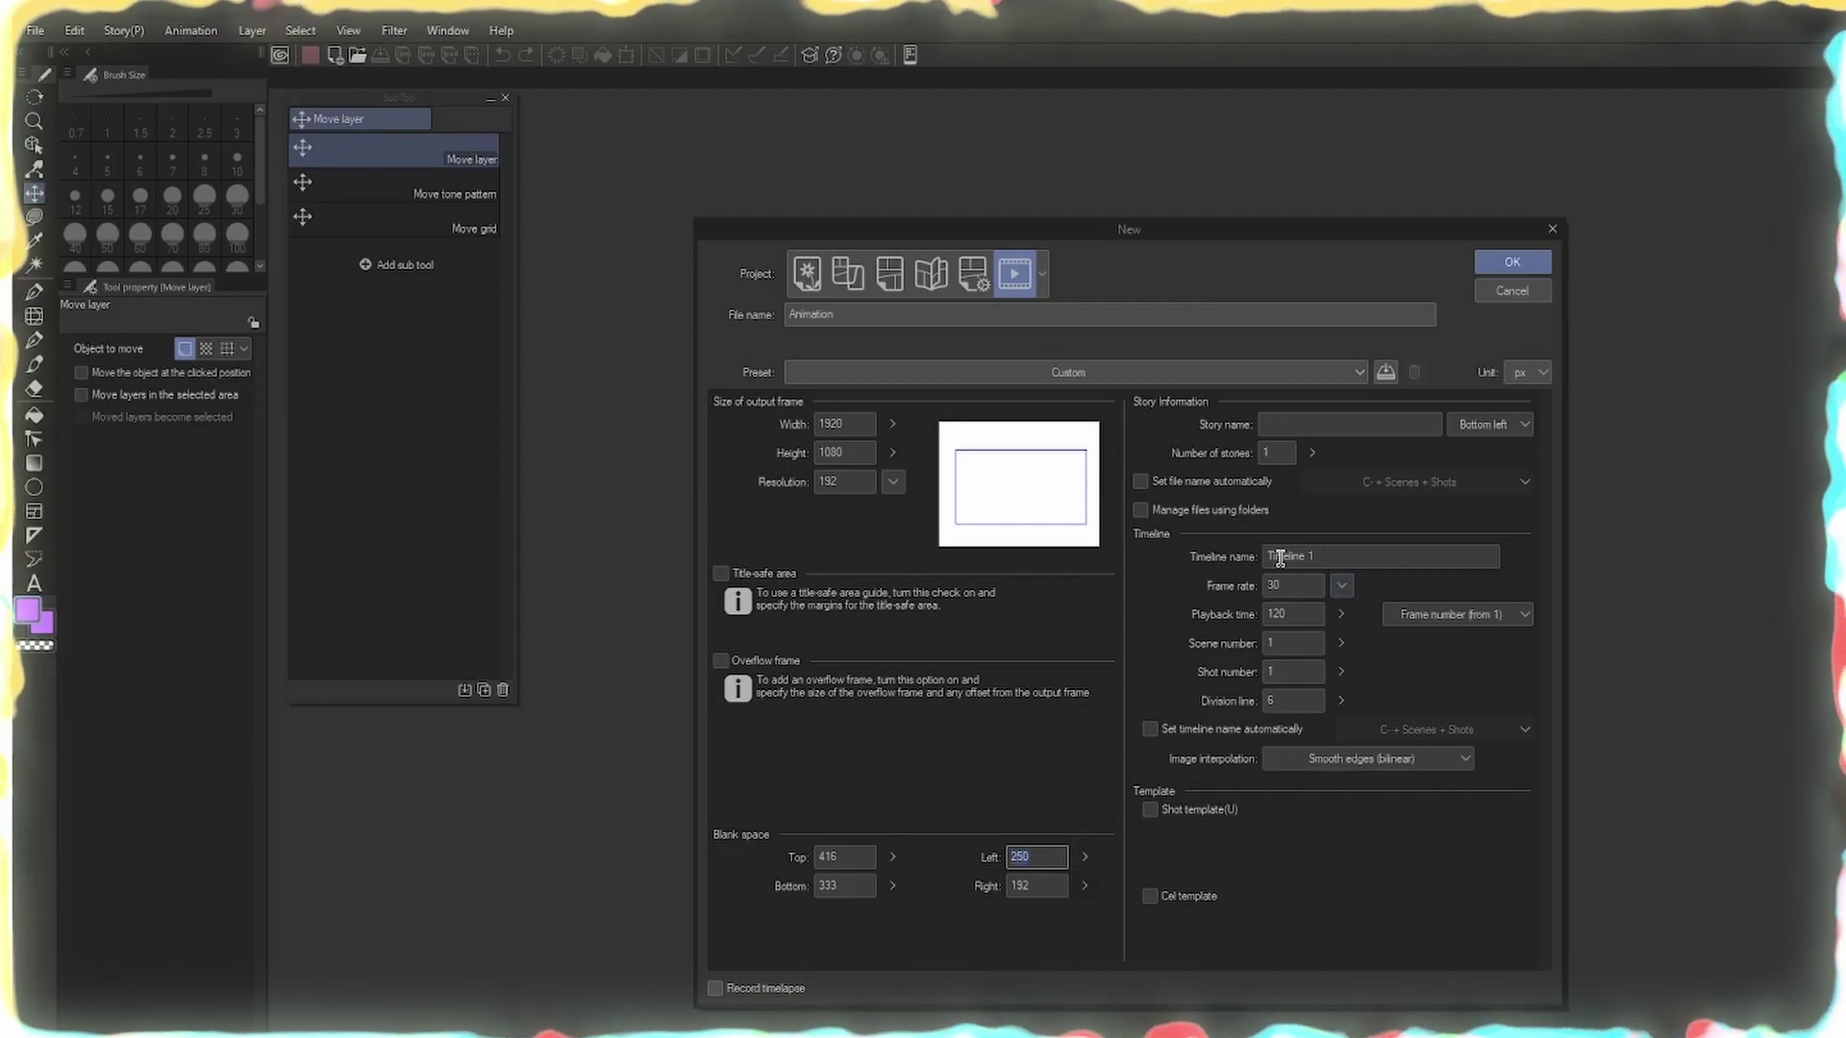
Set the timeline's frame rate to 24 and playback time to 48, and name it Example
{"action": "left_click", "coordinate": [1342, 589]}
{"action": "left_click", "coordinate": [1346, 675]}
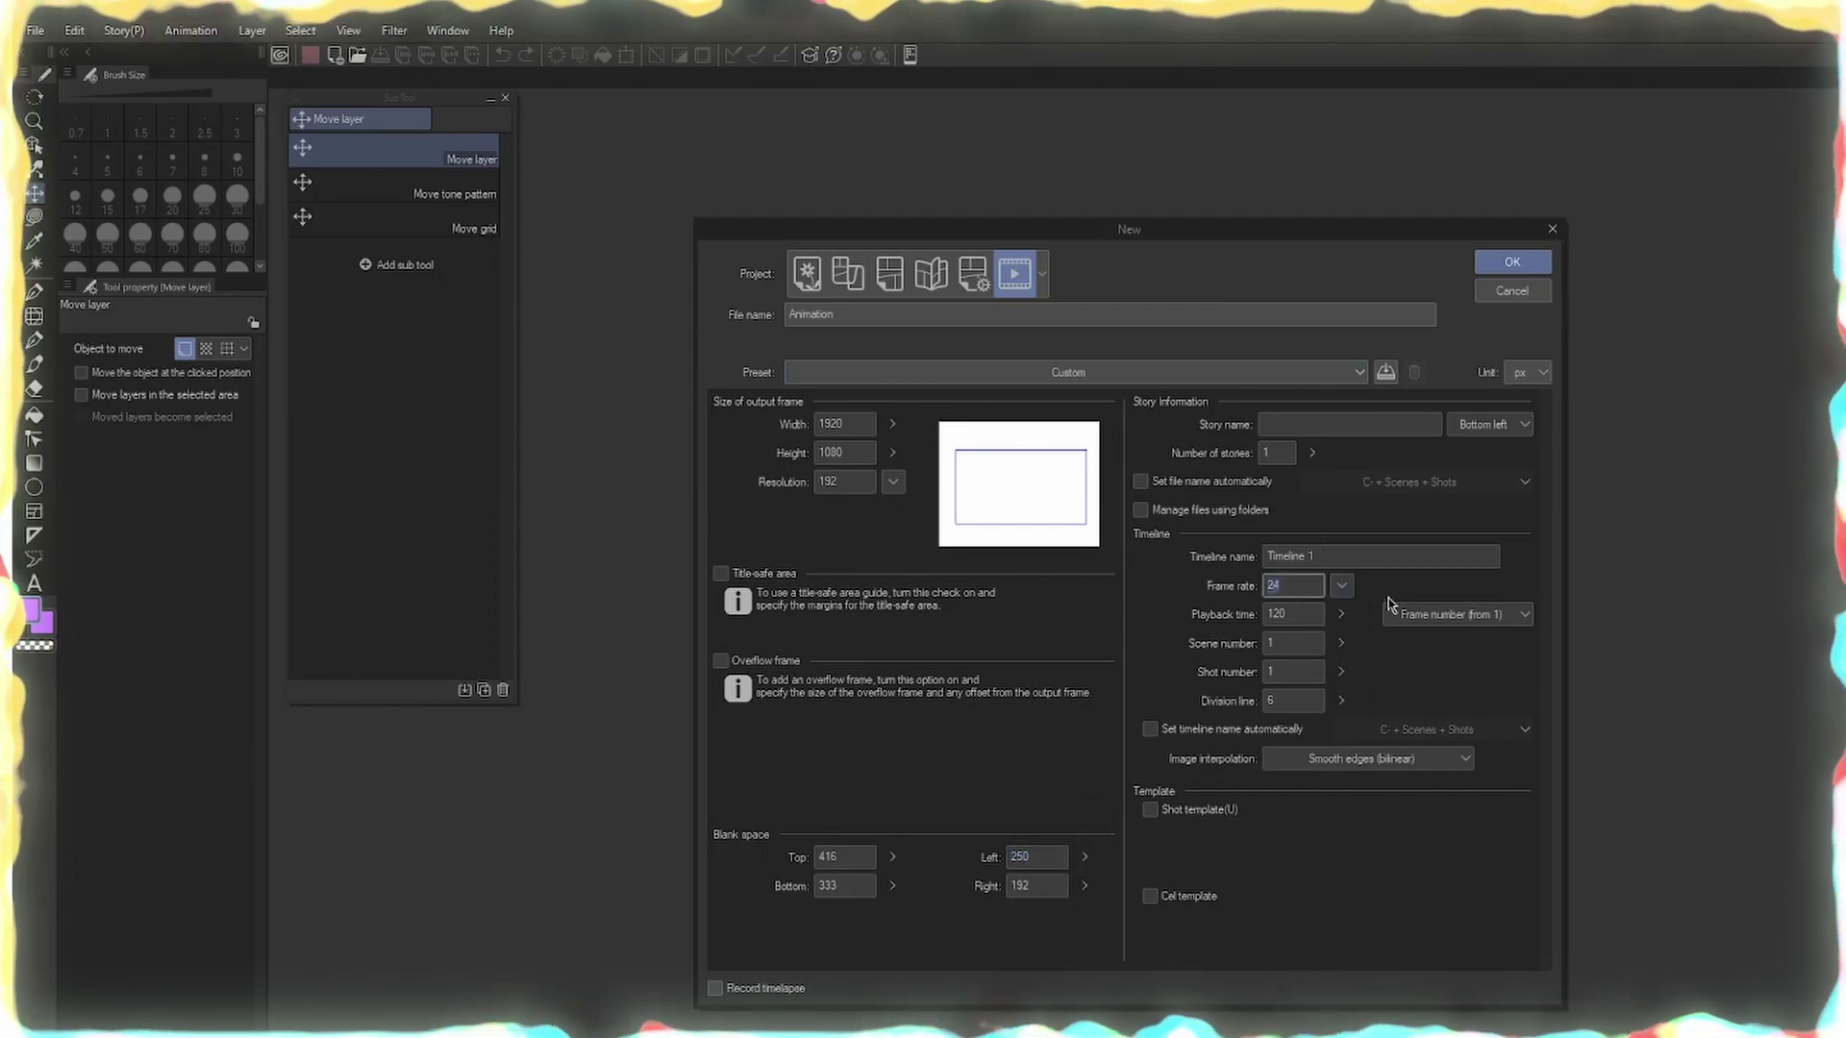
{"action": "left_click", "coordinate": [1294, 621]}
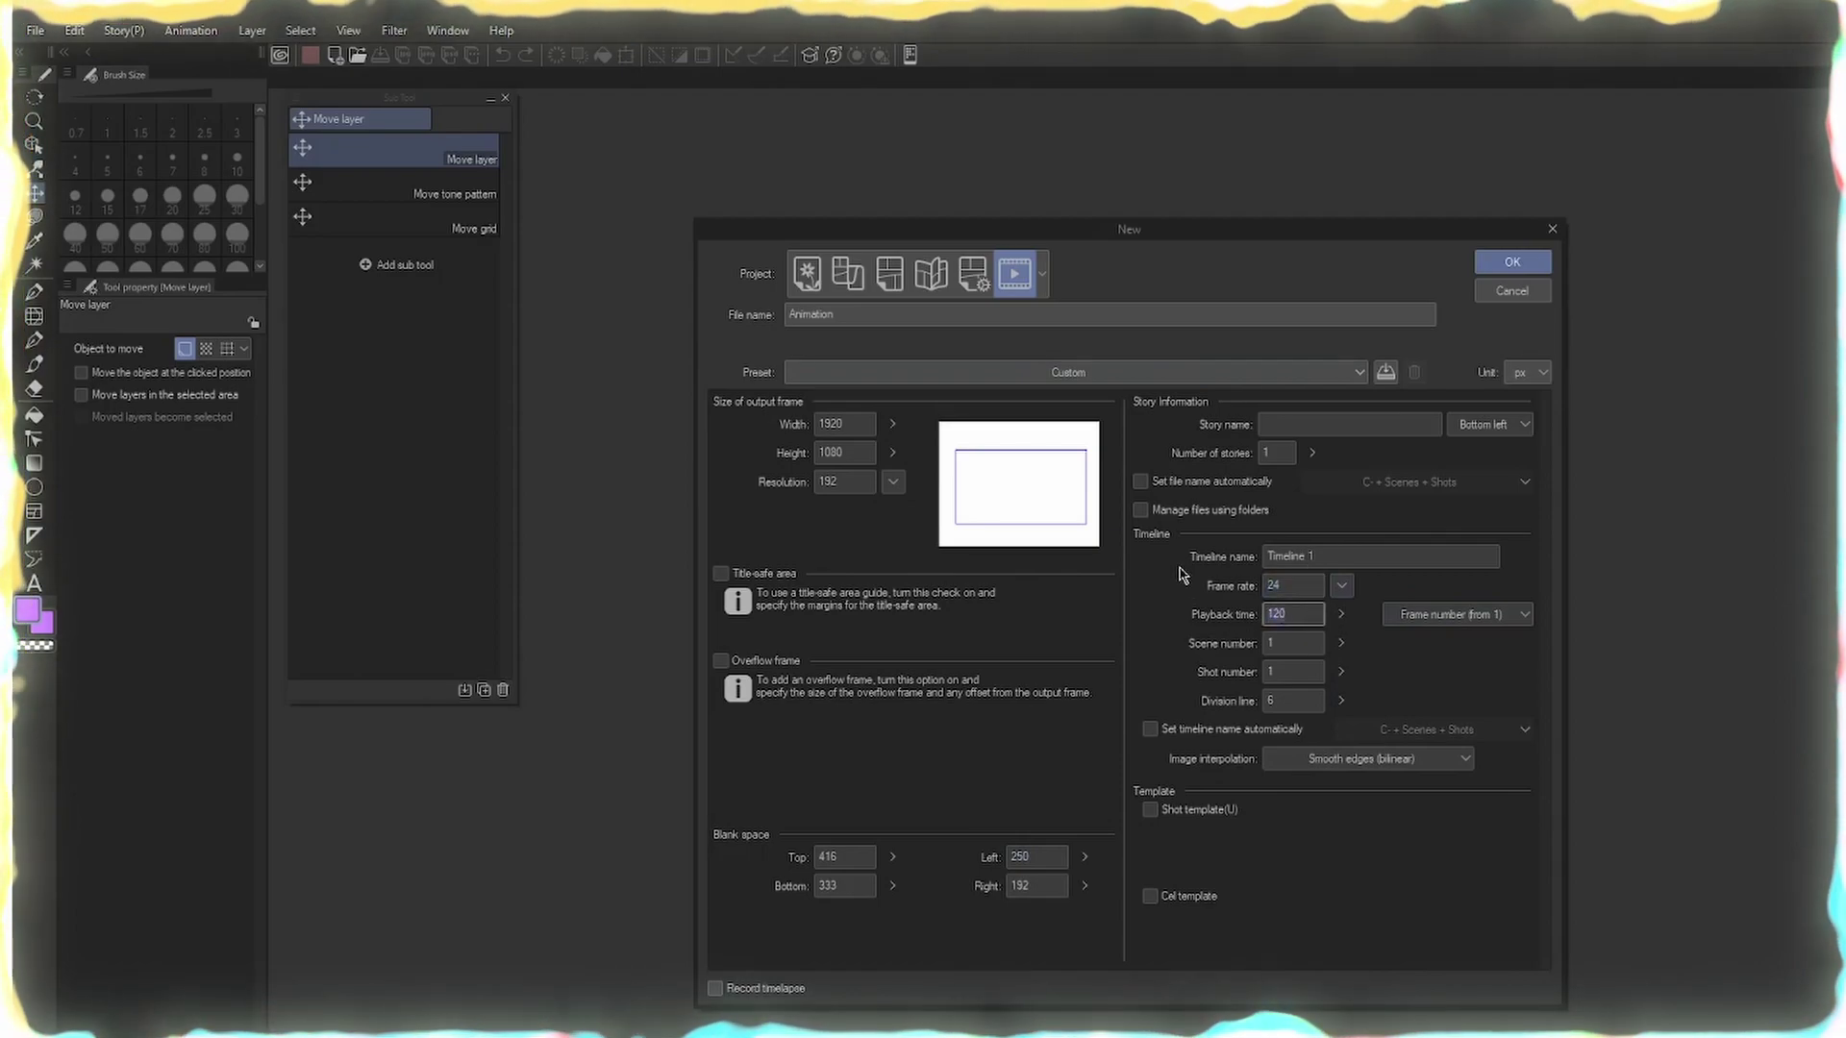
{"action": "left_click", "coordinate": [1345, 559]}
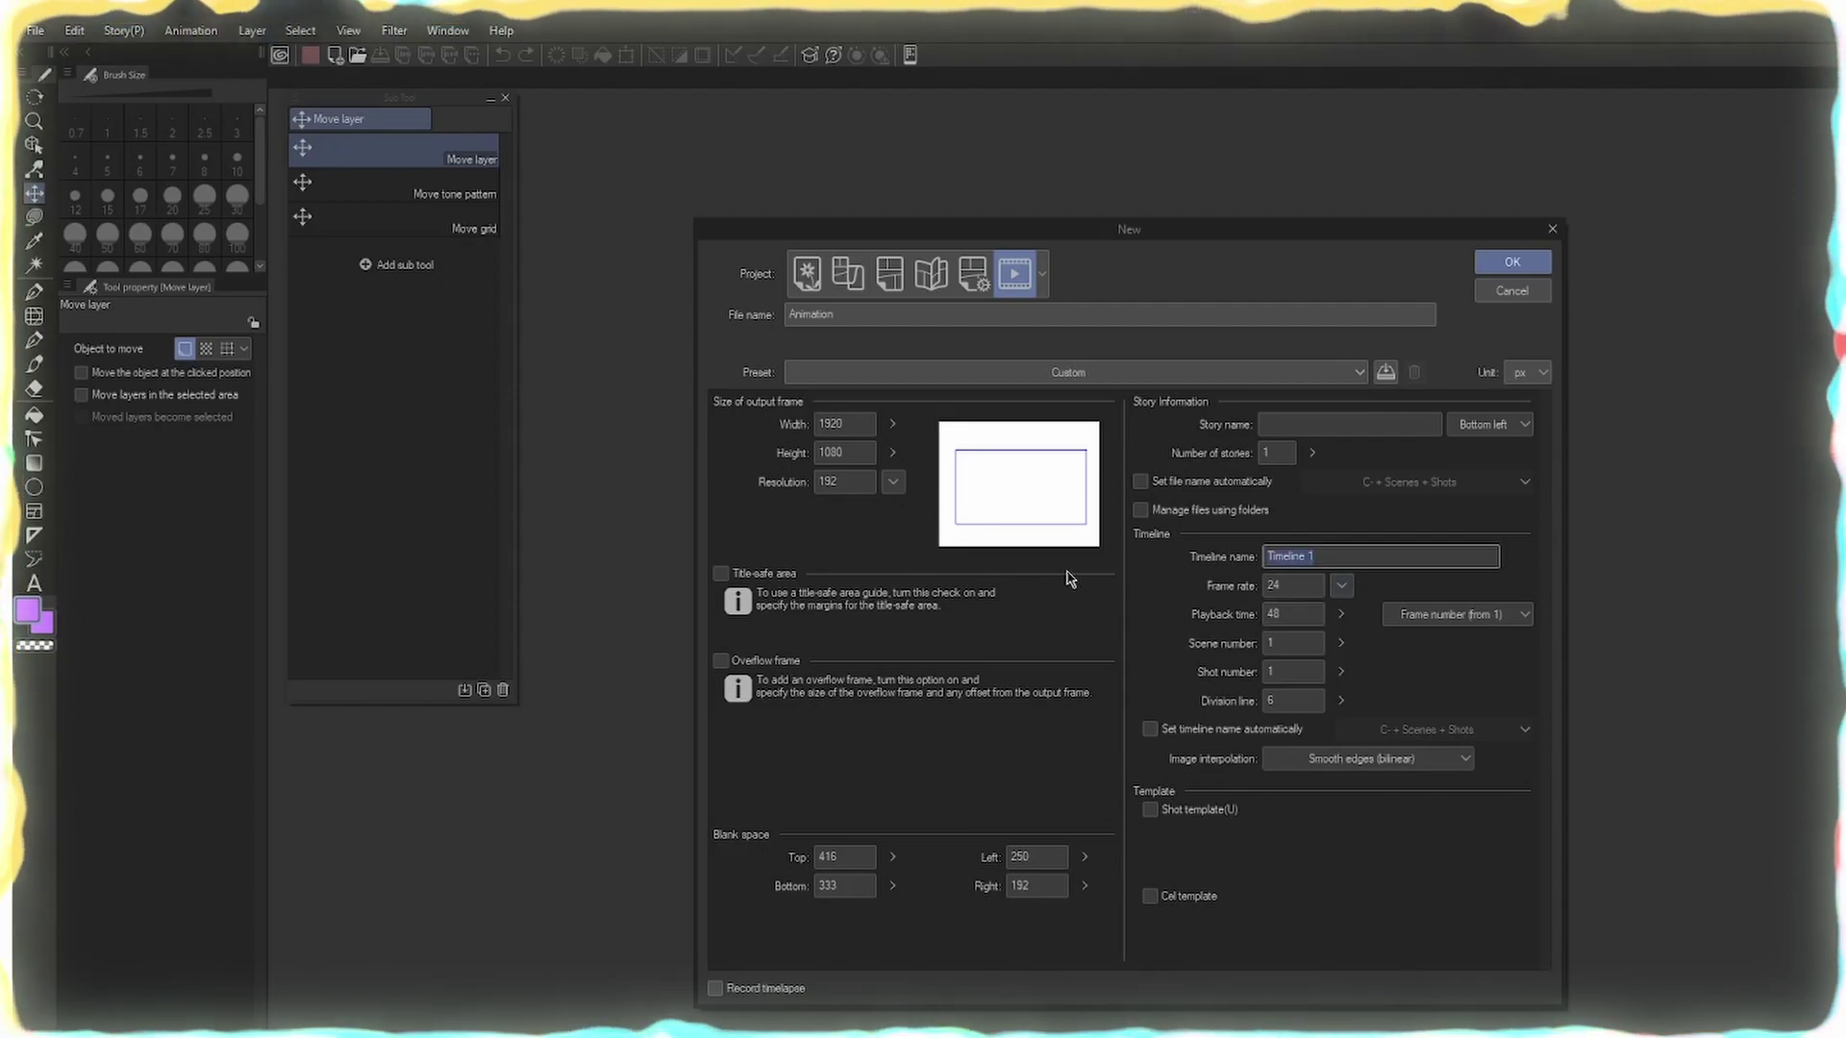
{"action": "type", "text": "Example"}
Reapply the 1920 x 1080 (192dpi) with blank space preset and create the animation file
{"action": "left_click", "coordinate": [1069, 372]}
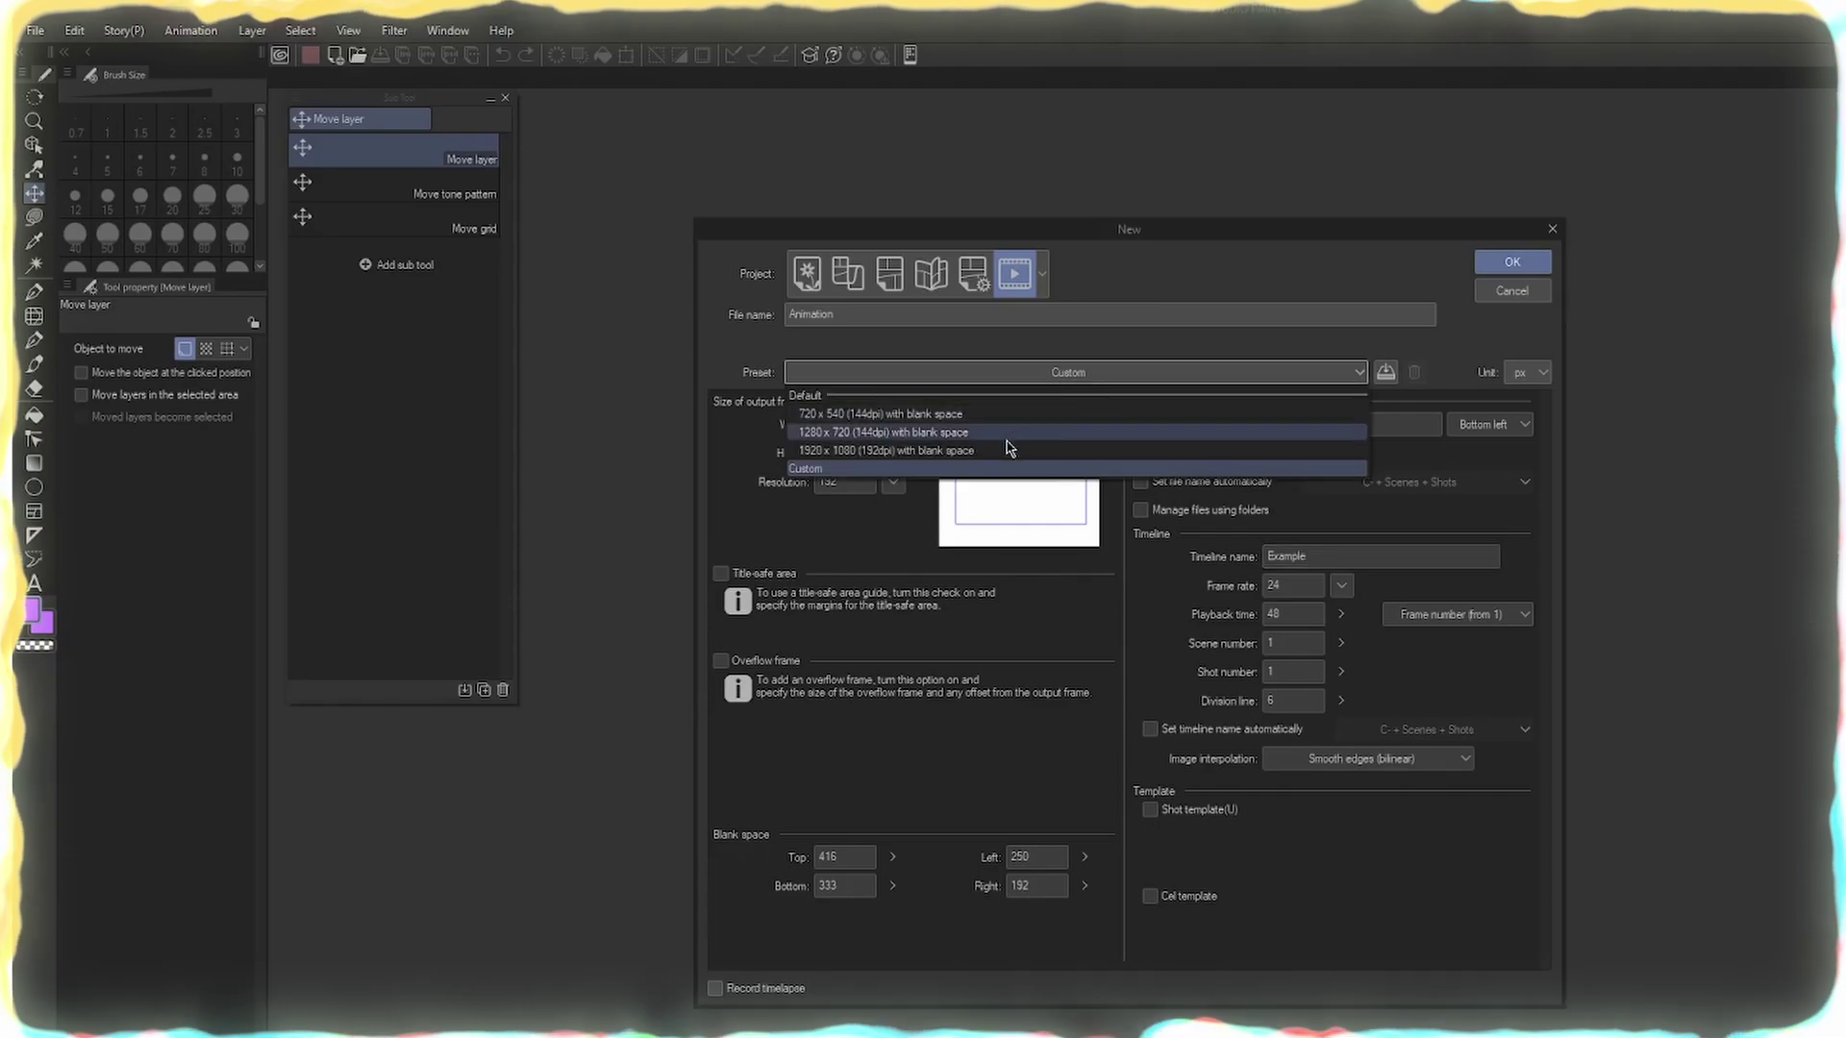
{"action": "left_click", "coordinate": [1014, 450]}
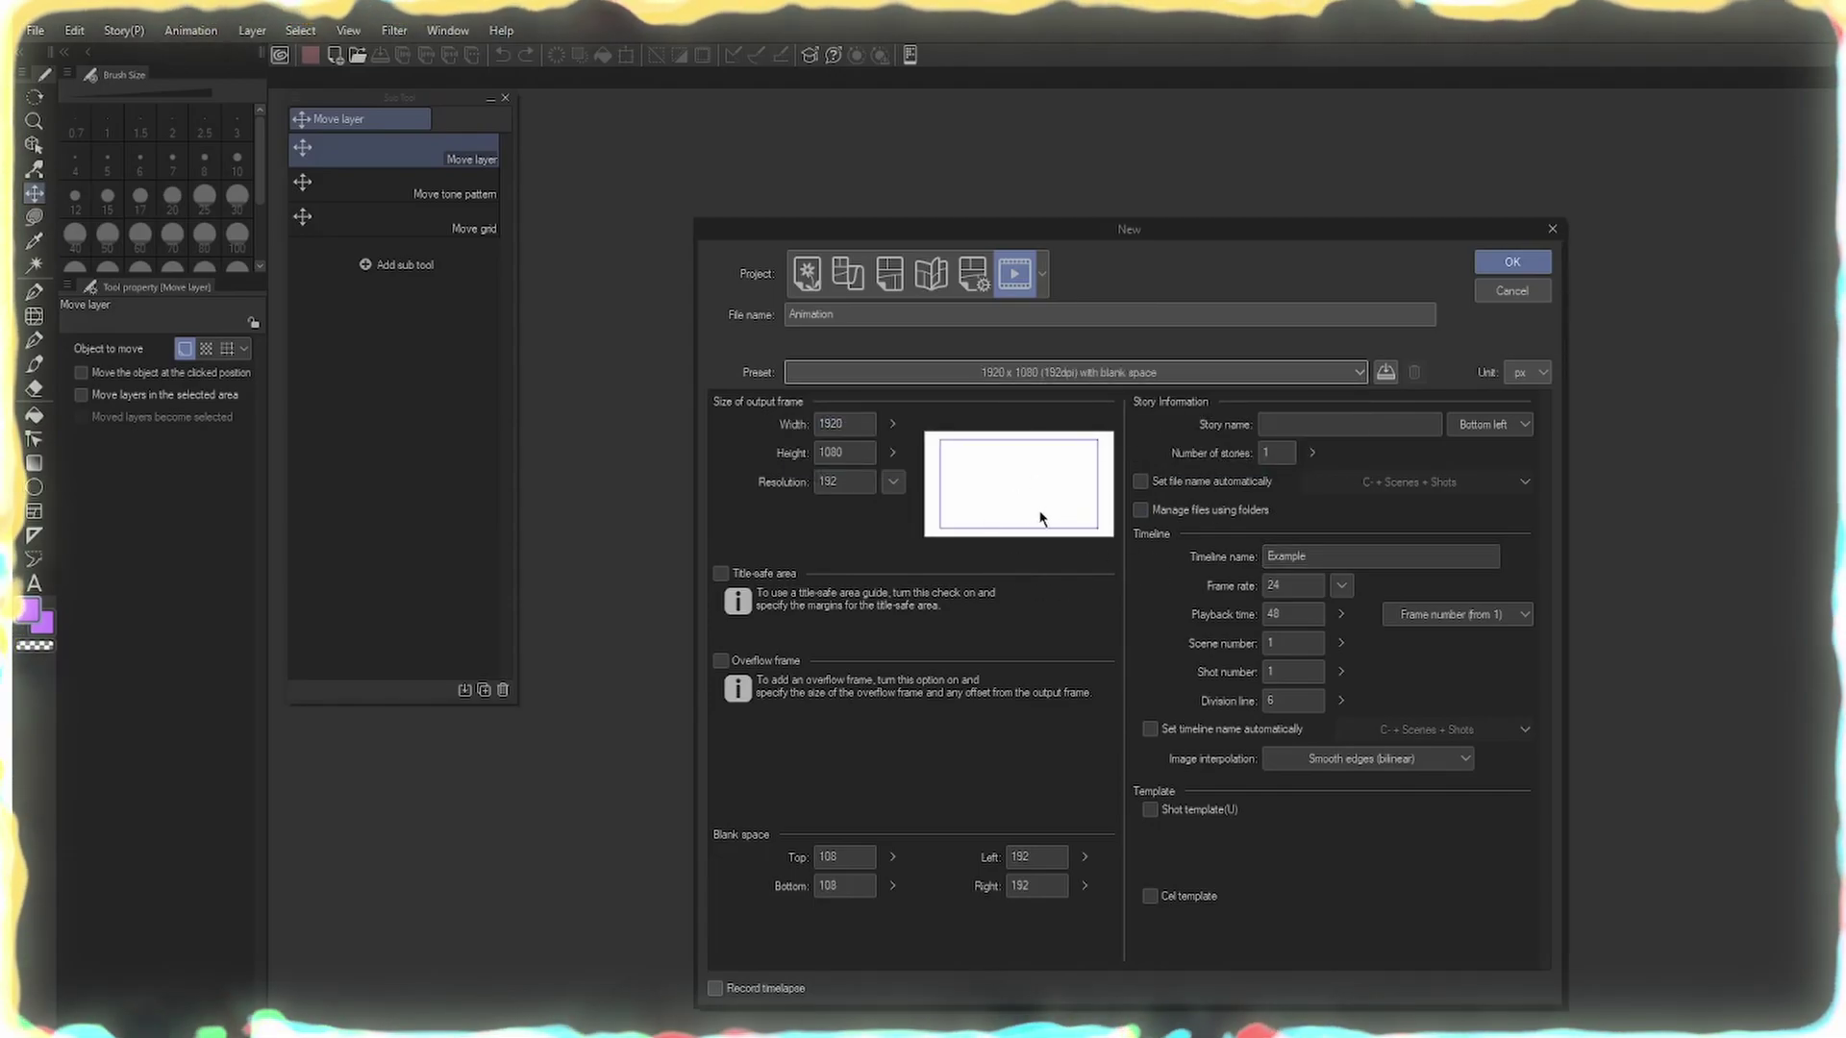
{"action": "left_click", "coordinate": [1512, 263]}
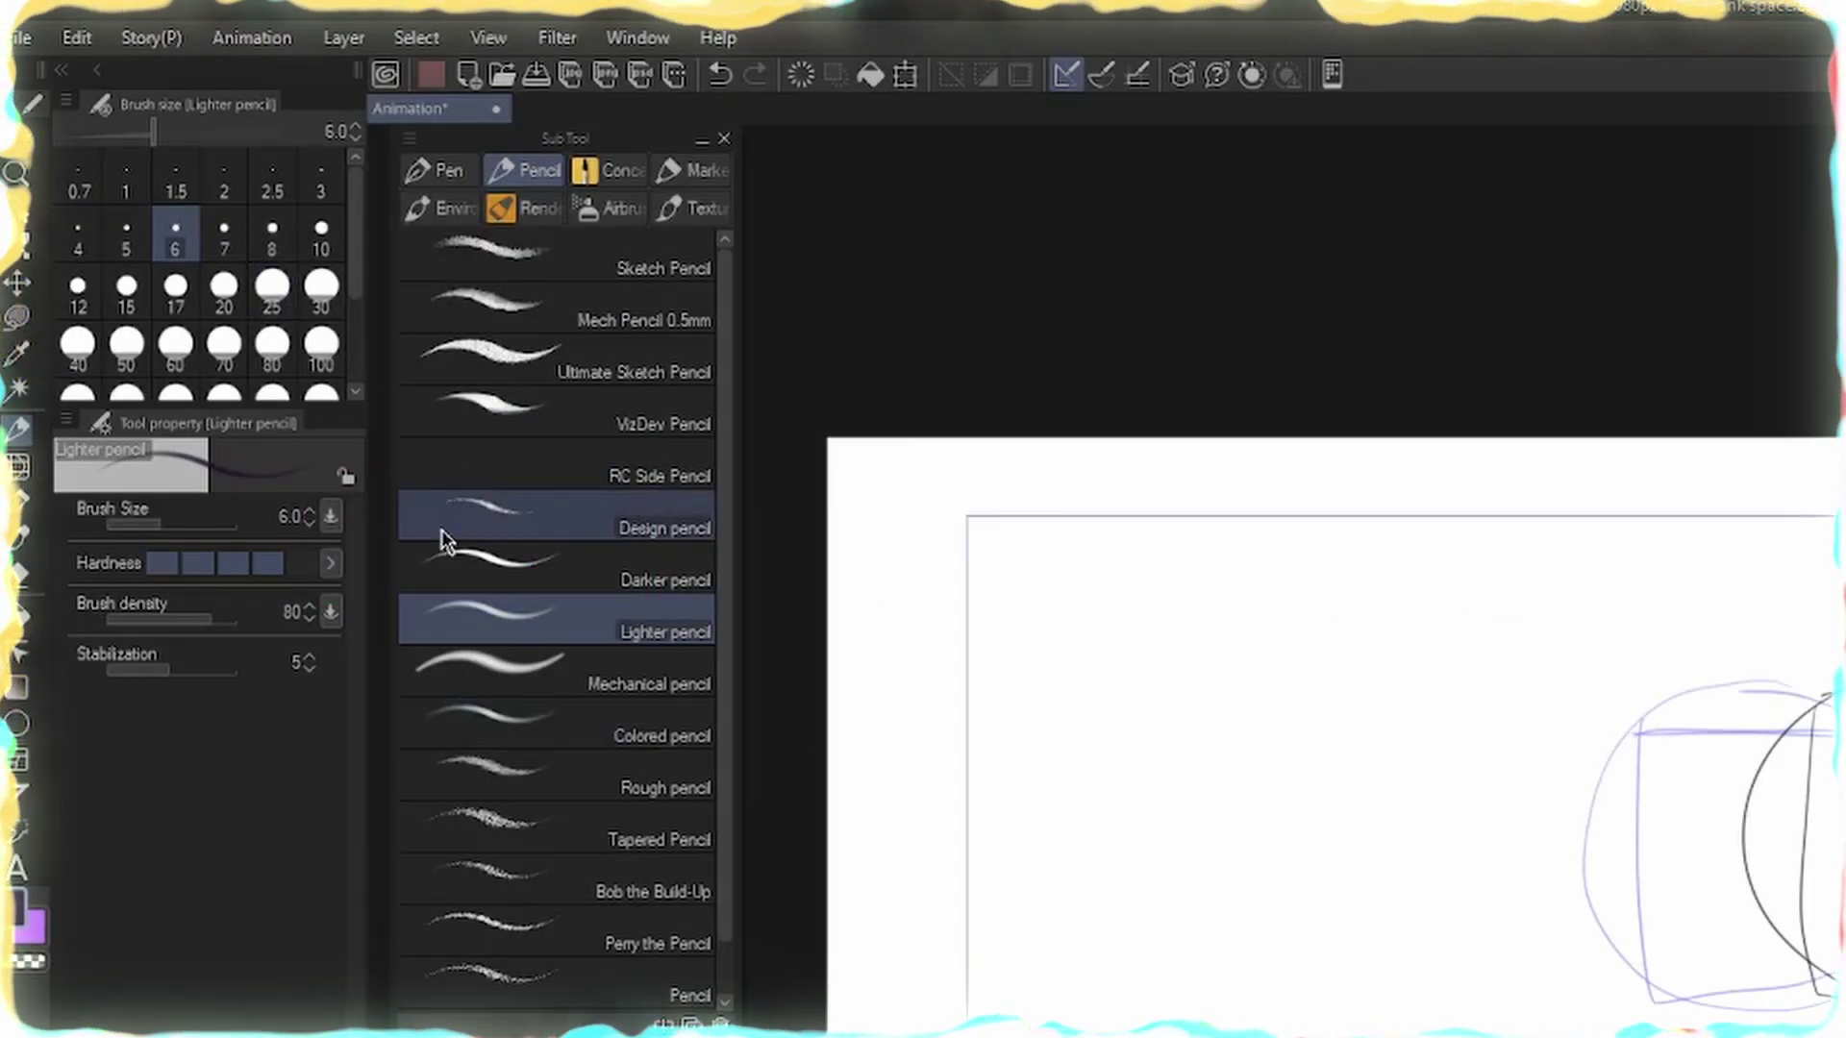
Create a new illustration canvas 1920 px wide and 1080 px high at a resolution of 192
{"action": "left_click", "coordinate": [27, 46]}
{"action": "left_click", "coordinate": [72, 74]}
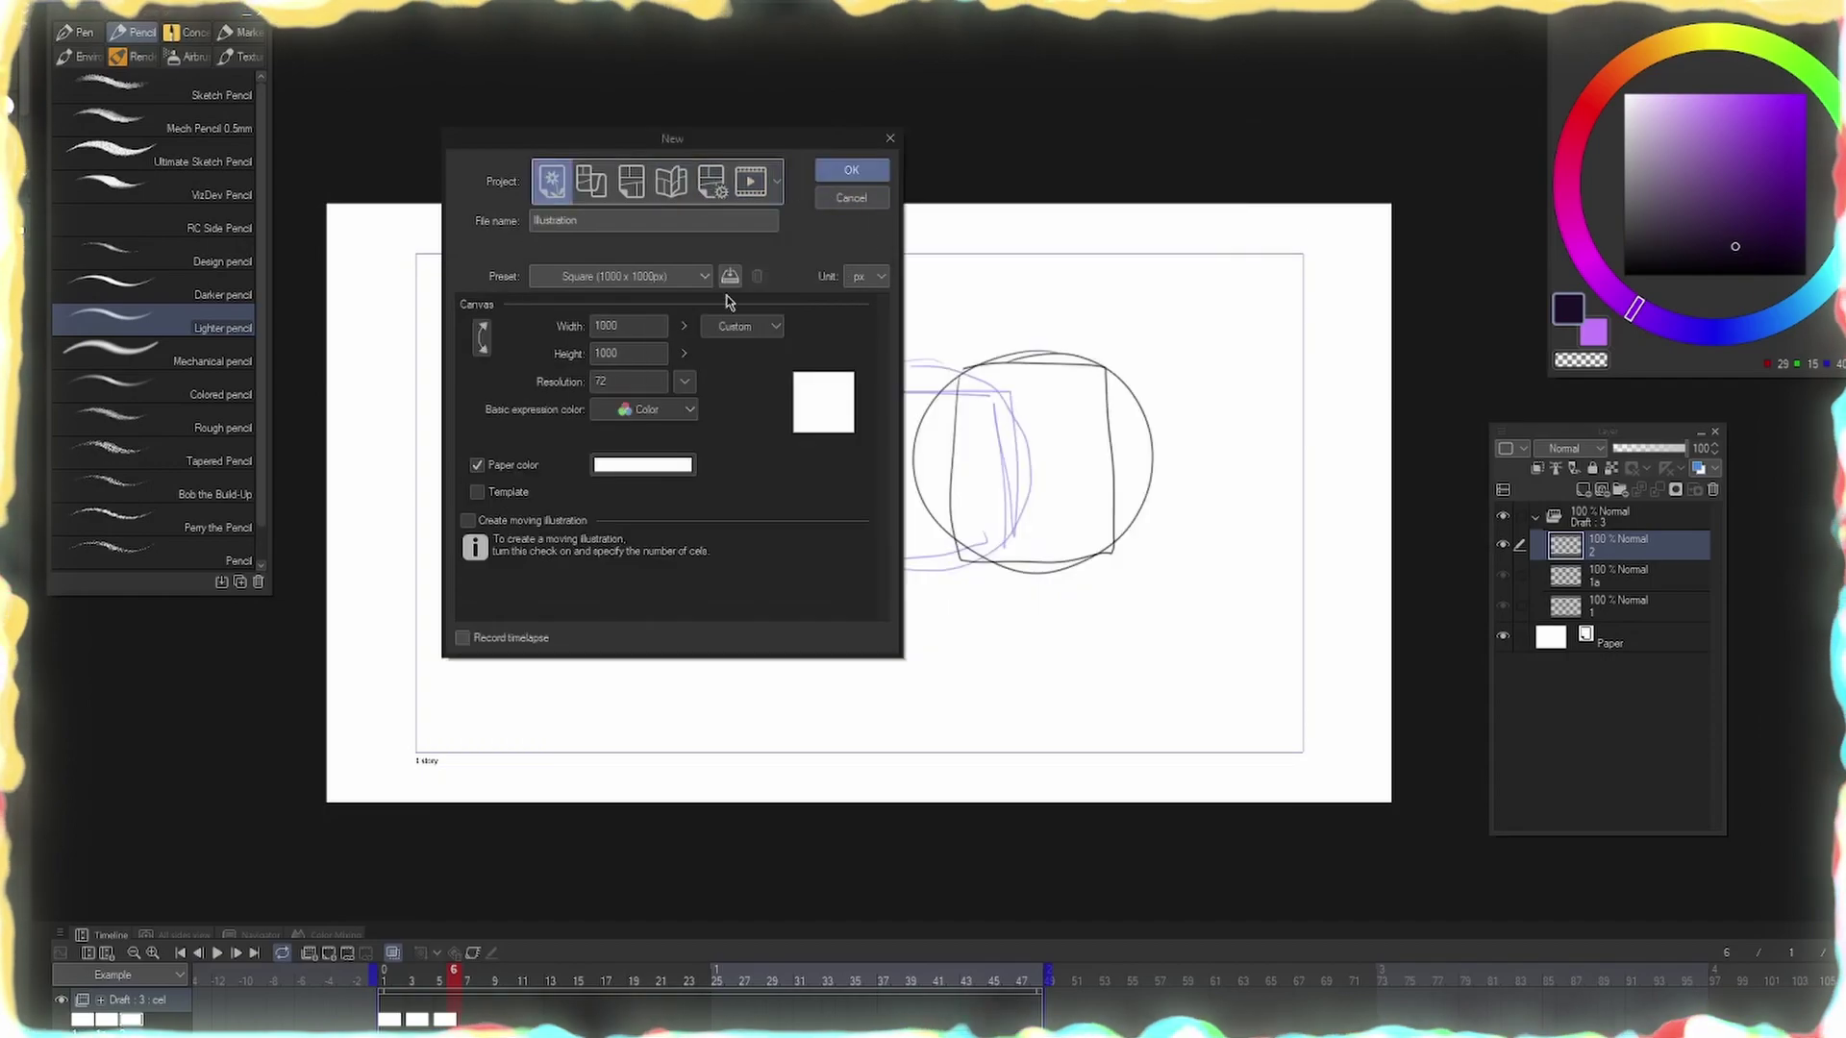
{"action": "left_click", "coordinate": [672, 276]}
{"action": "left_click", "coordinate": [651, 317]}
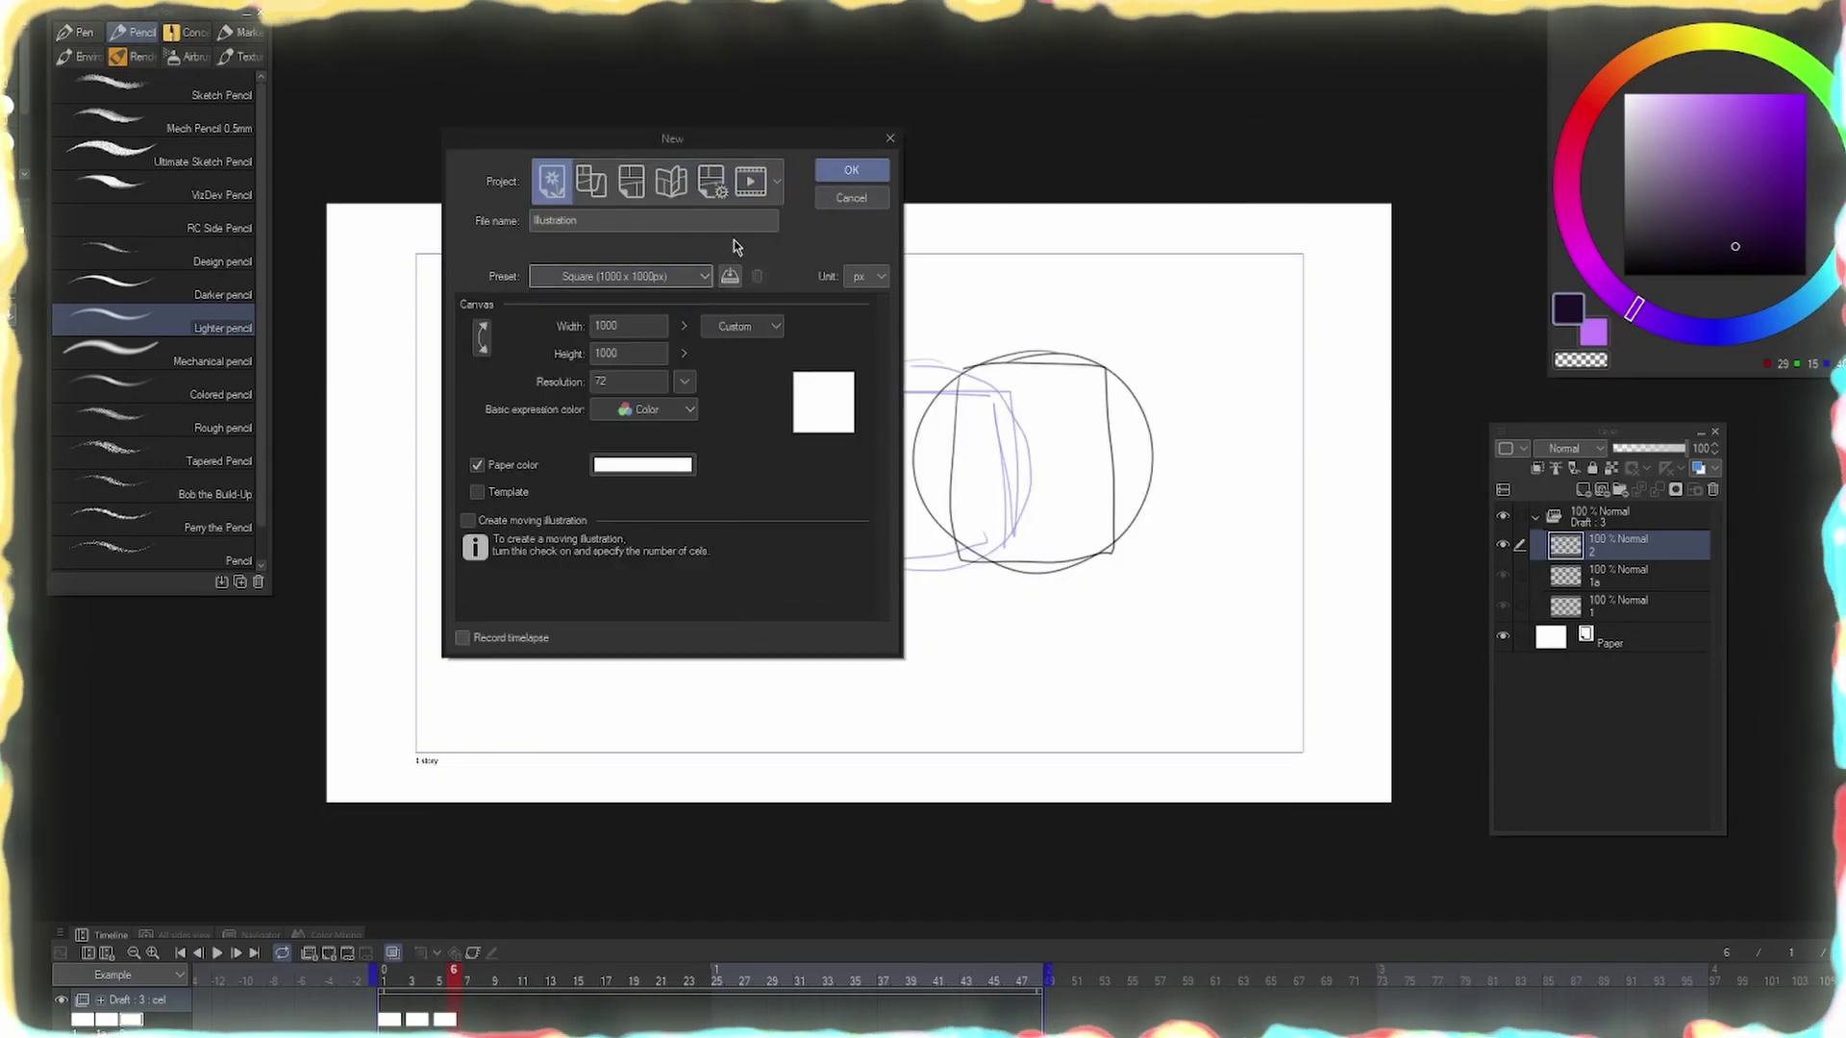
{"action": "left_click_drag", "start_coordinate": [620, 325], "coordinate": [537, 307]}
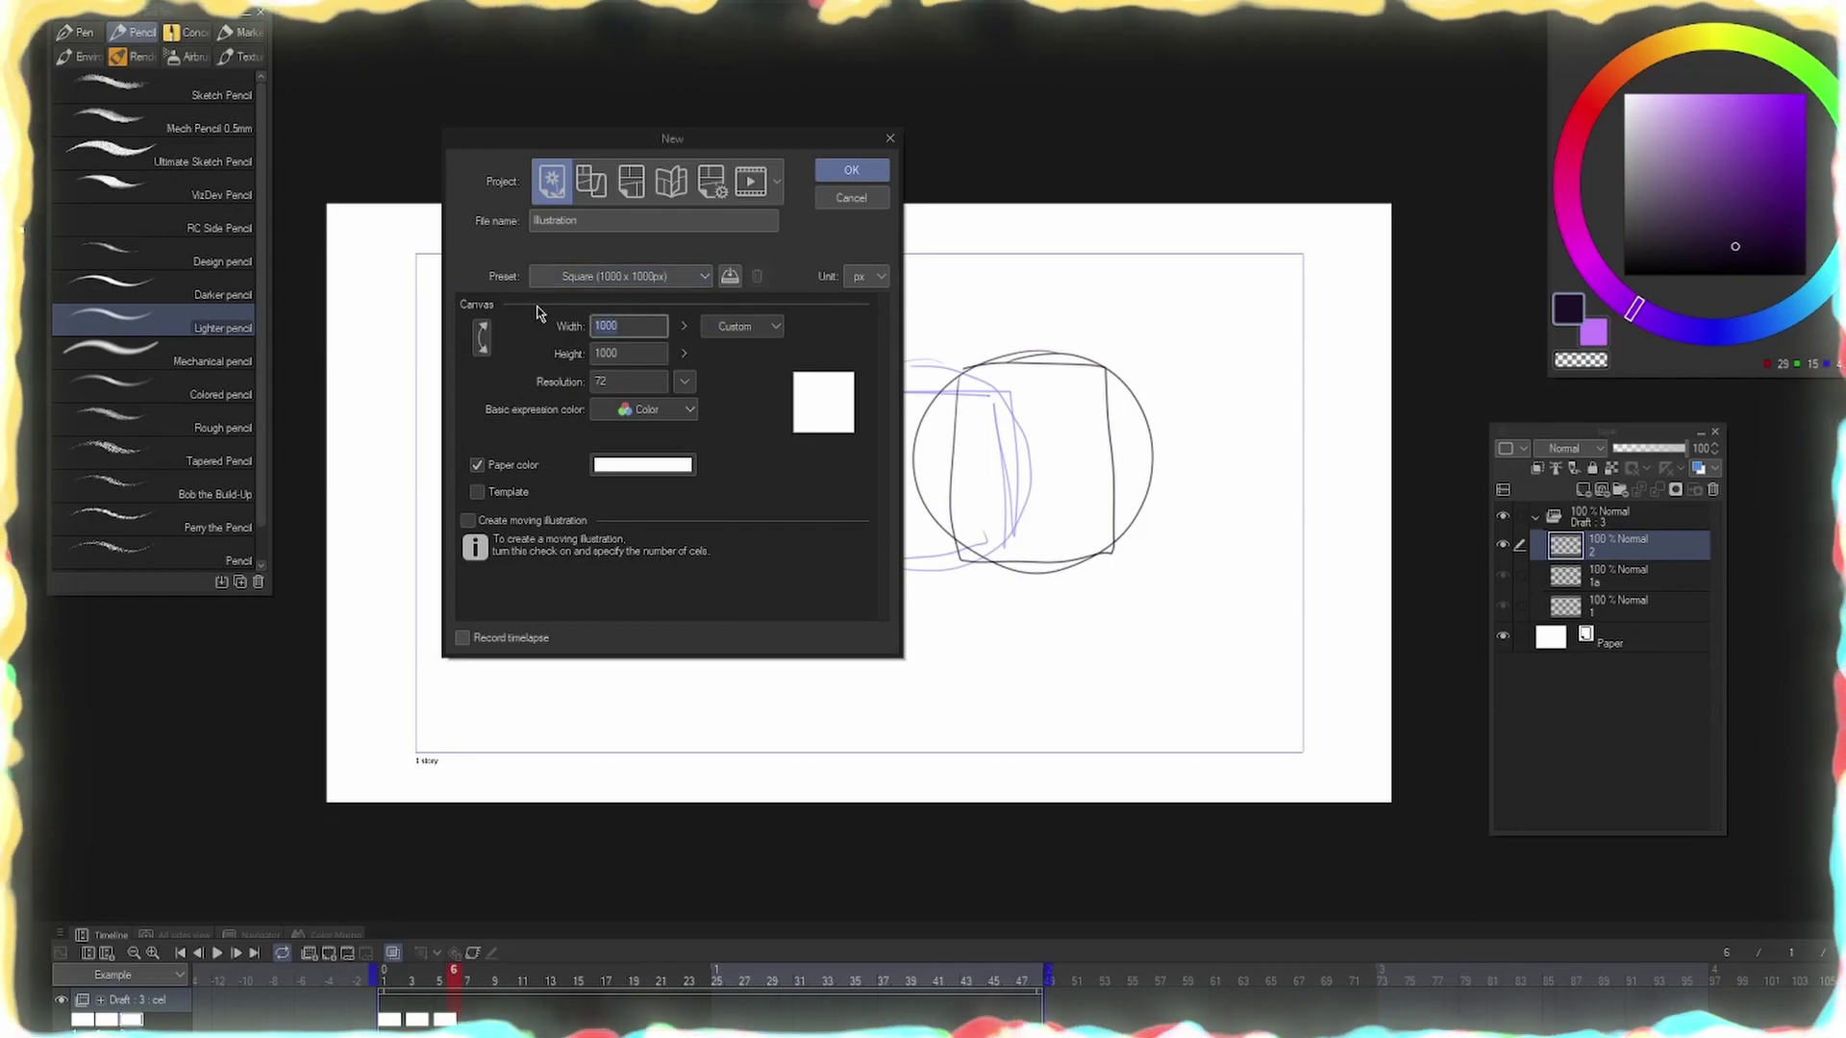
{"action": "type", "text": "192"}
{"action": "key", "text": "Tab"}
{"action": "type", "text": "1080"}
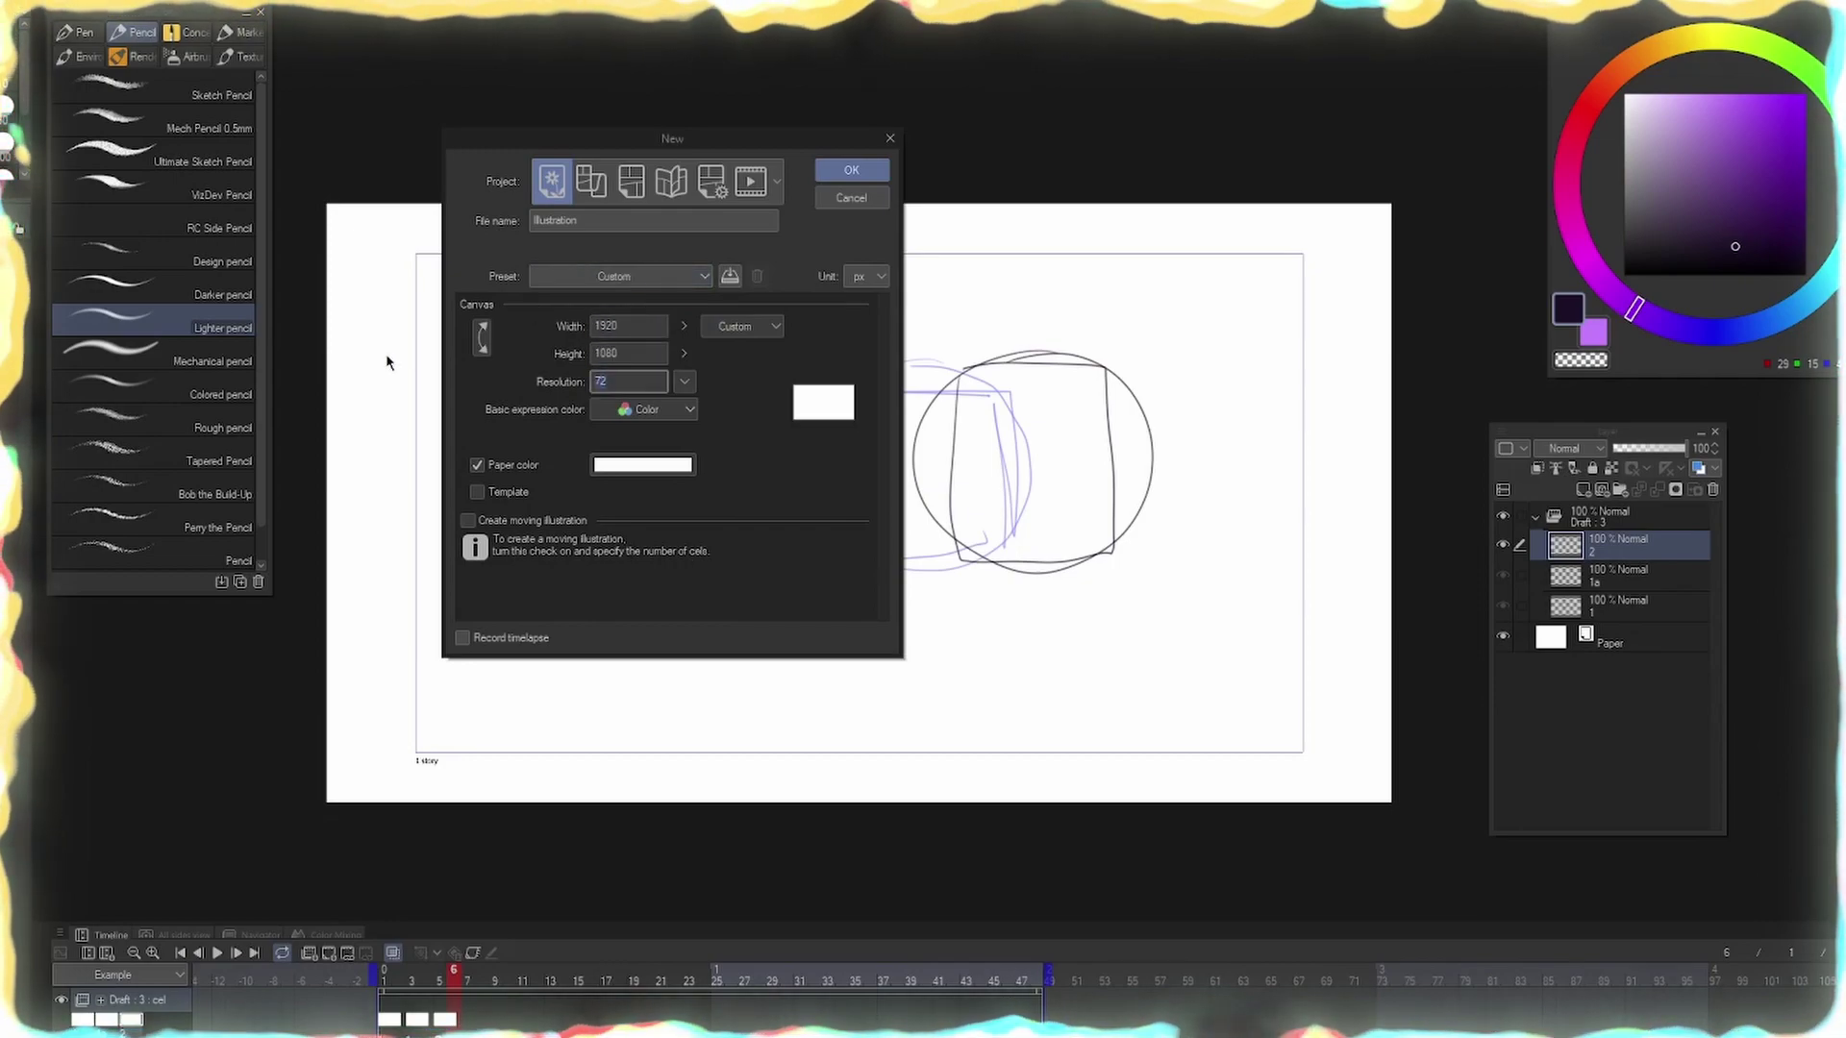
{"action": "type", "text": "192"}
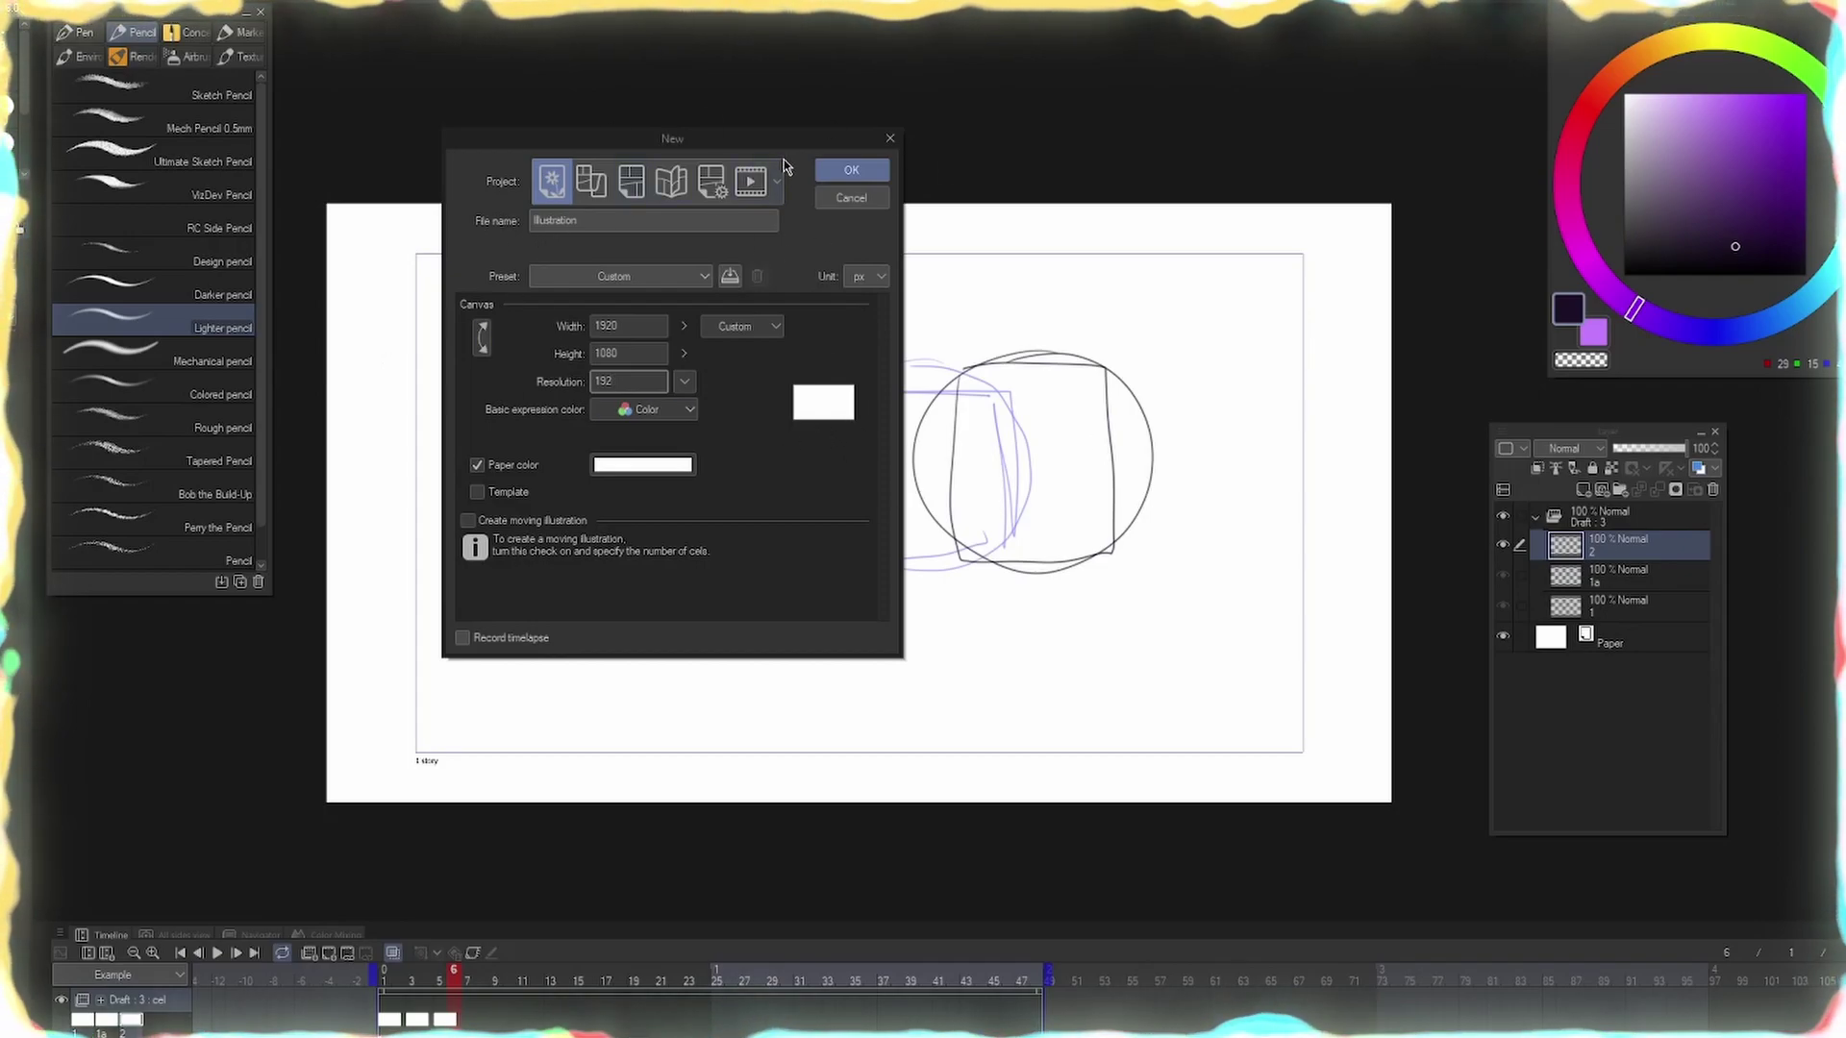
{"action": "left_click", "coordinate": [851, 170]}
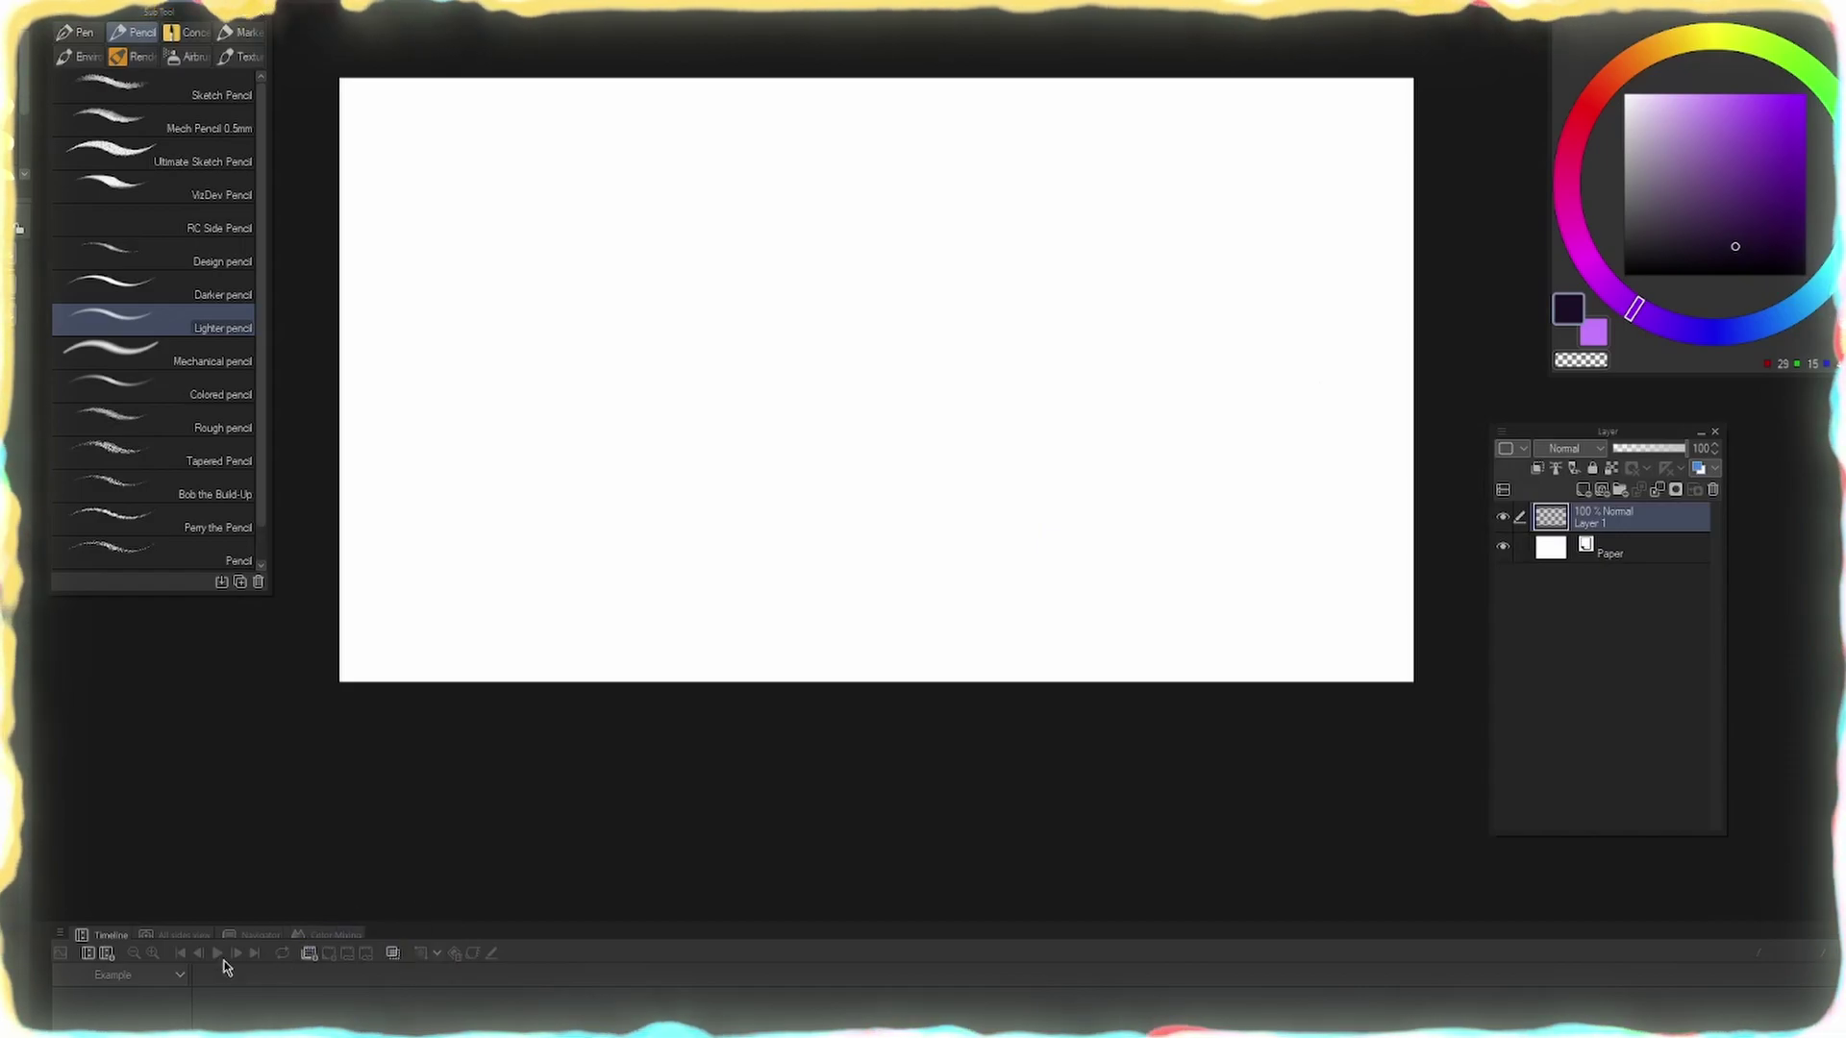
Add a new timeline named Example2 with a playback time of 48 frames to the illustration canvas
{"action": "left_click", "coordinate": [105, 956]}
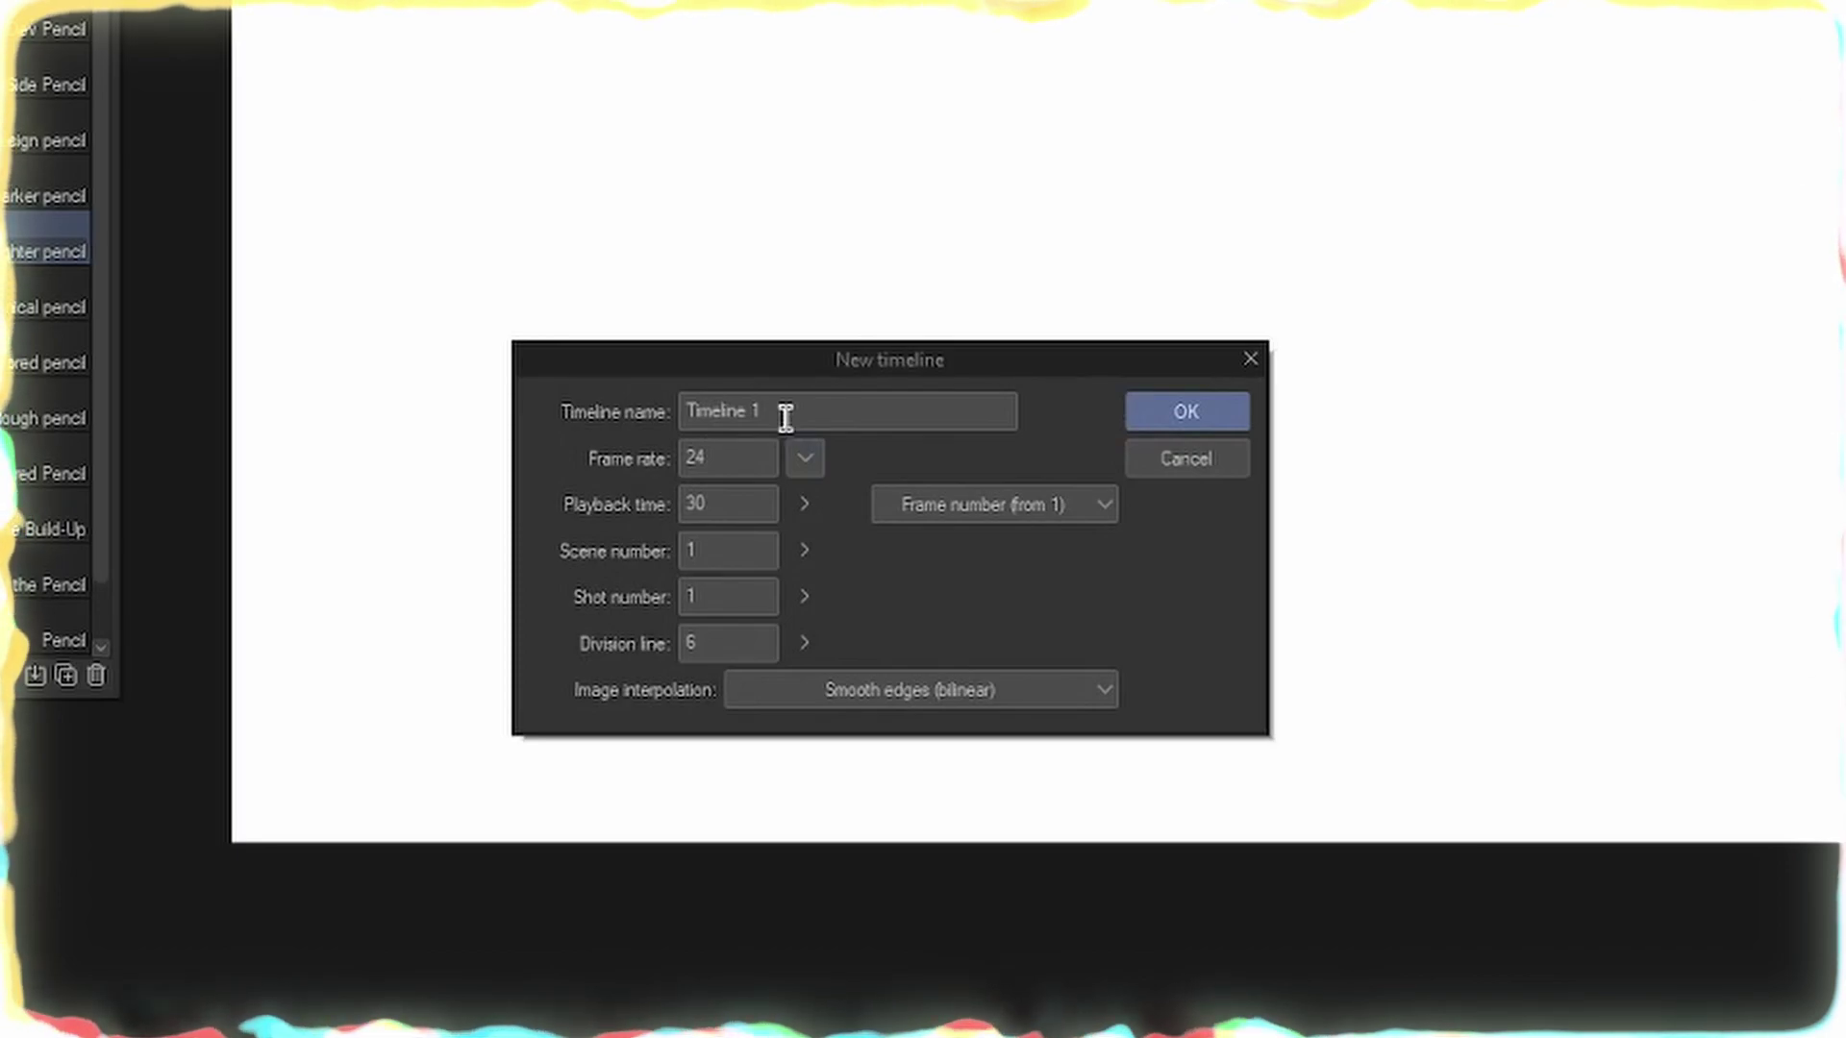
{"action": "double_click", "coordinate": [785, 416]}
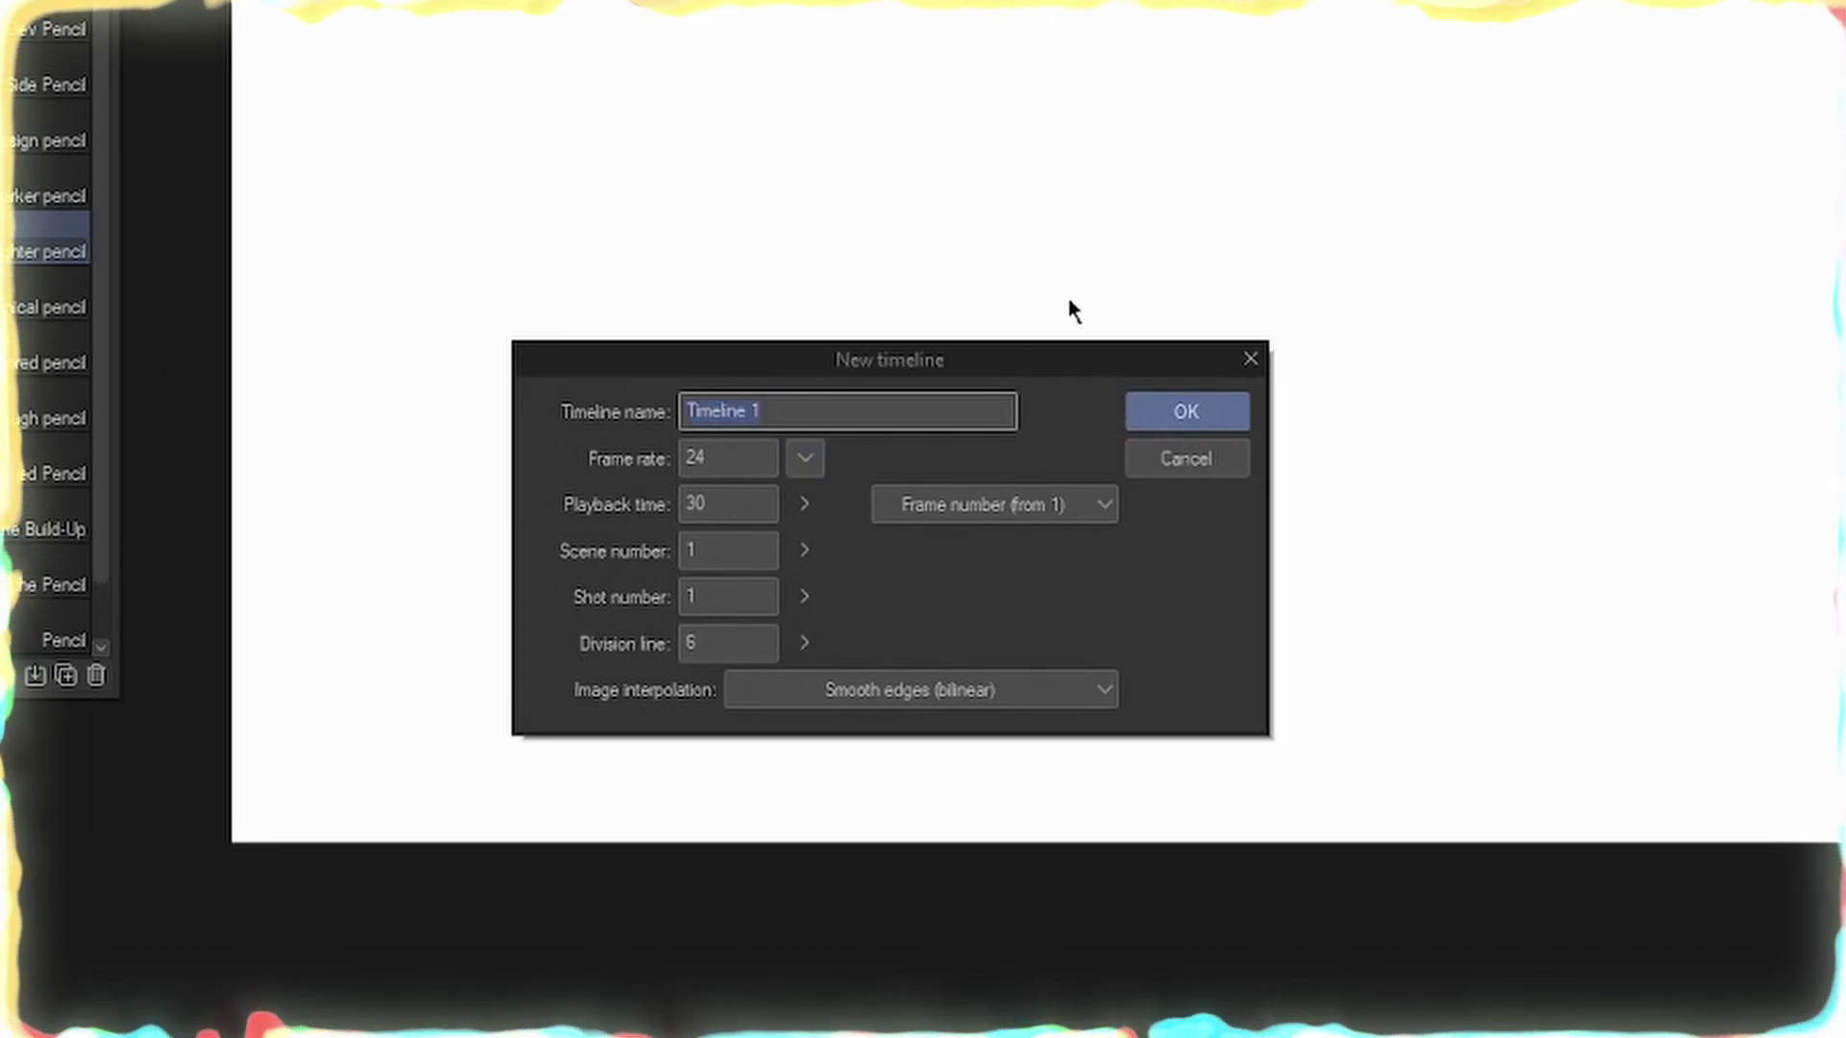
{"action": "type", "text": "Example2"}
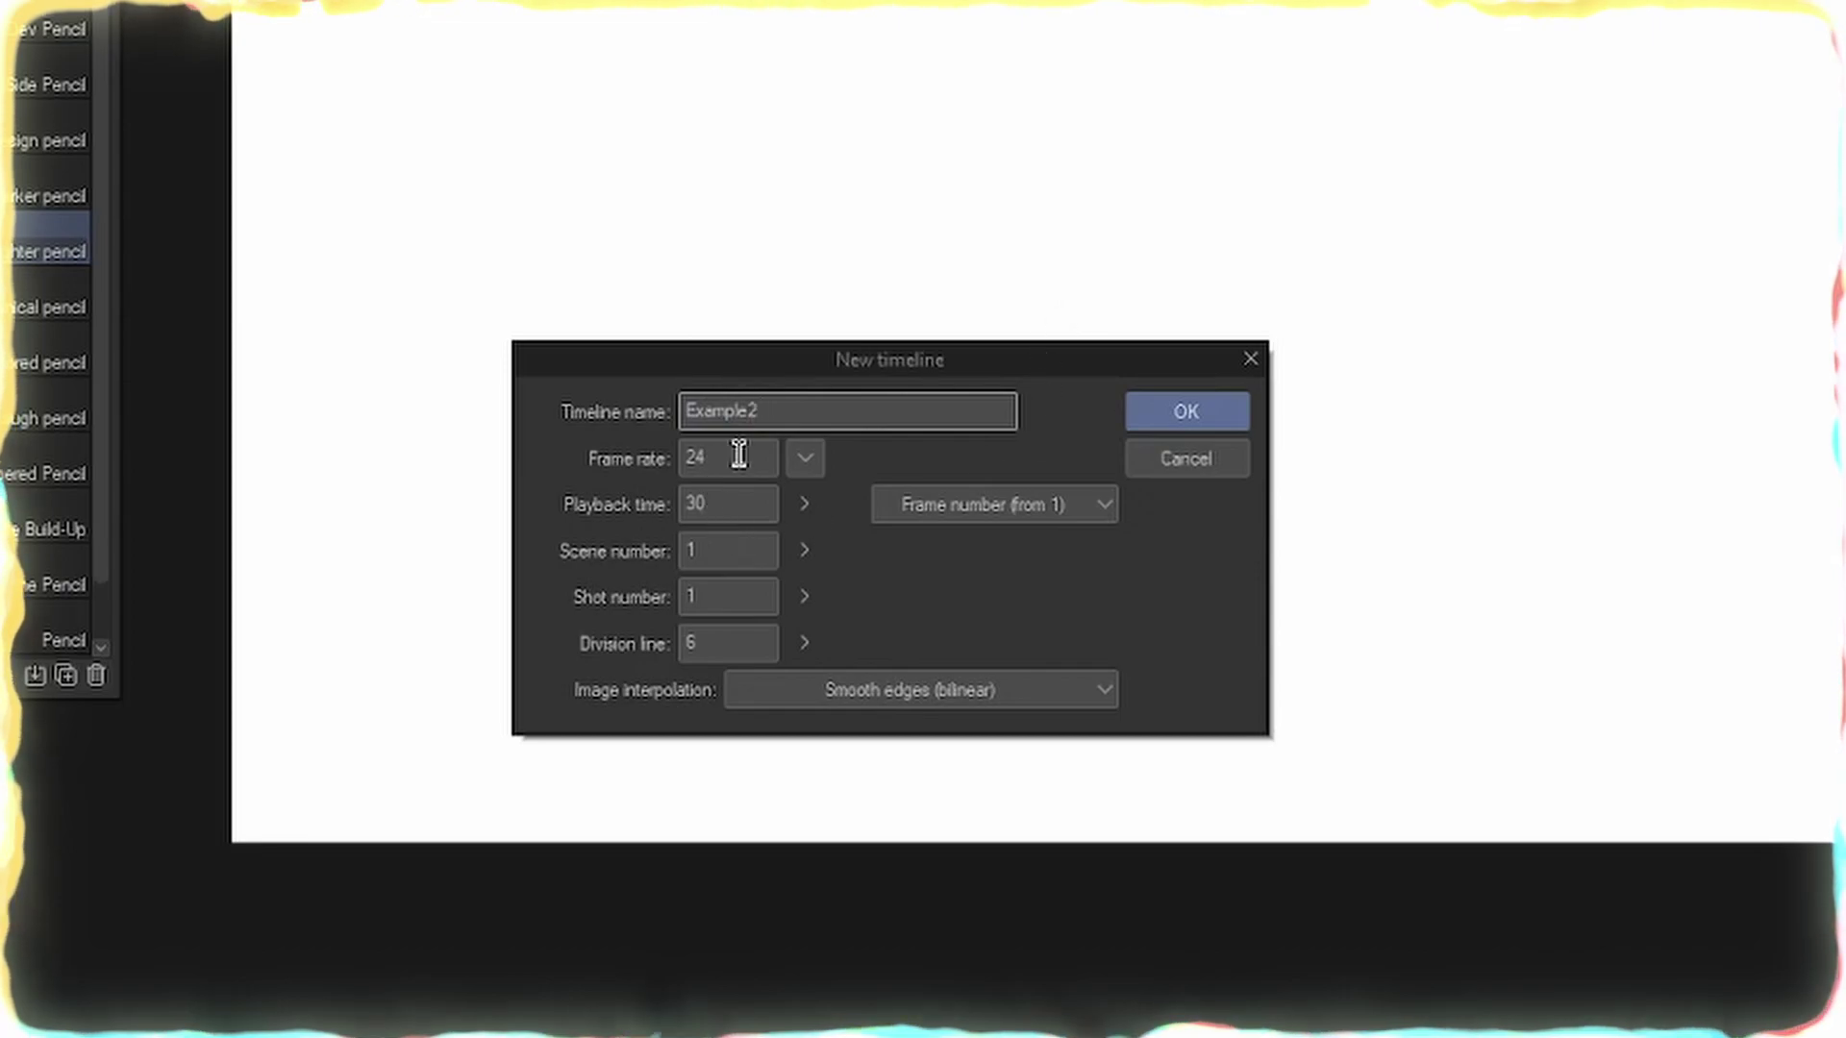
{"action": "left_click", "coordinate": [719, 502]}
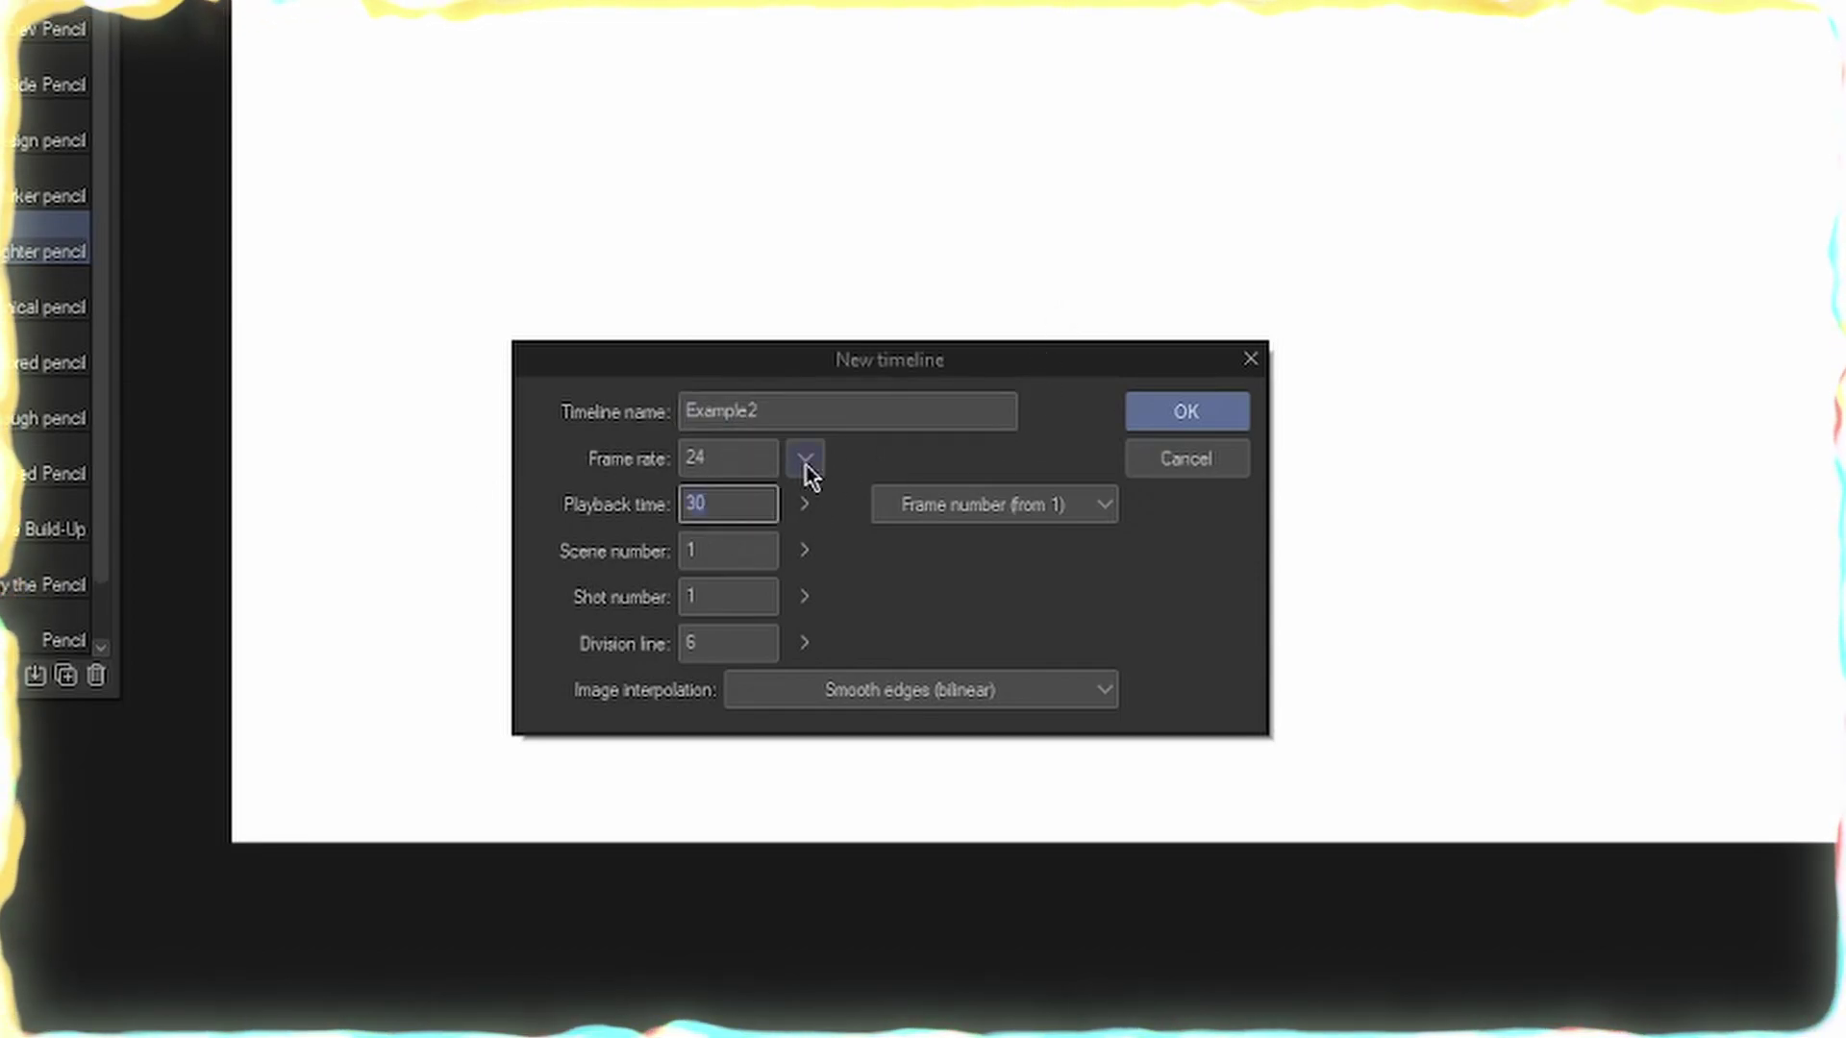
{"action": "type", "text": "48"}
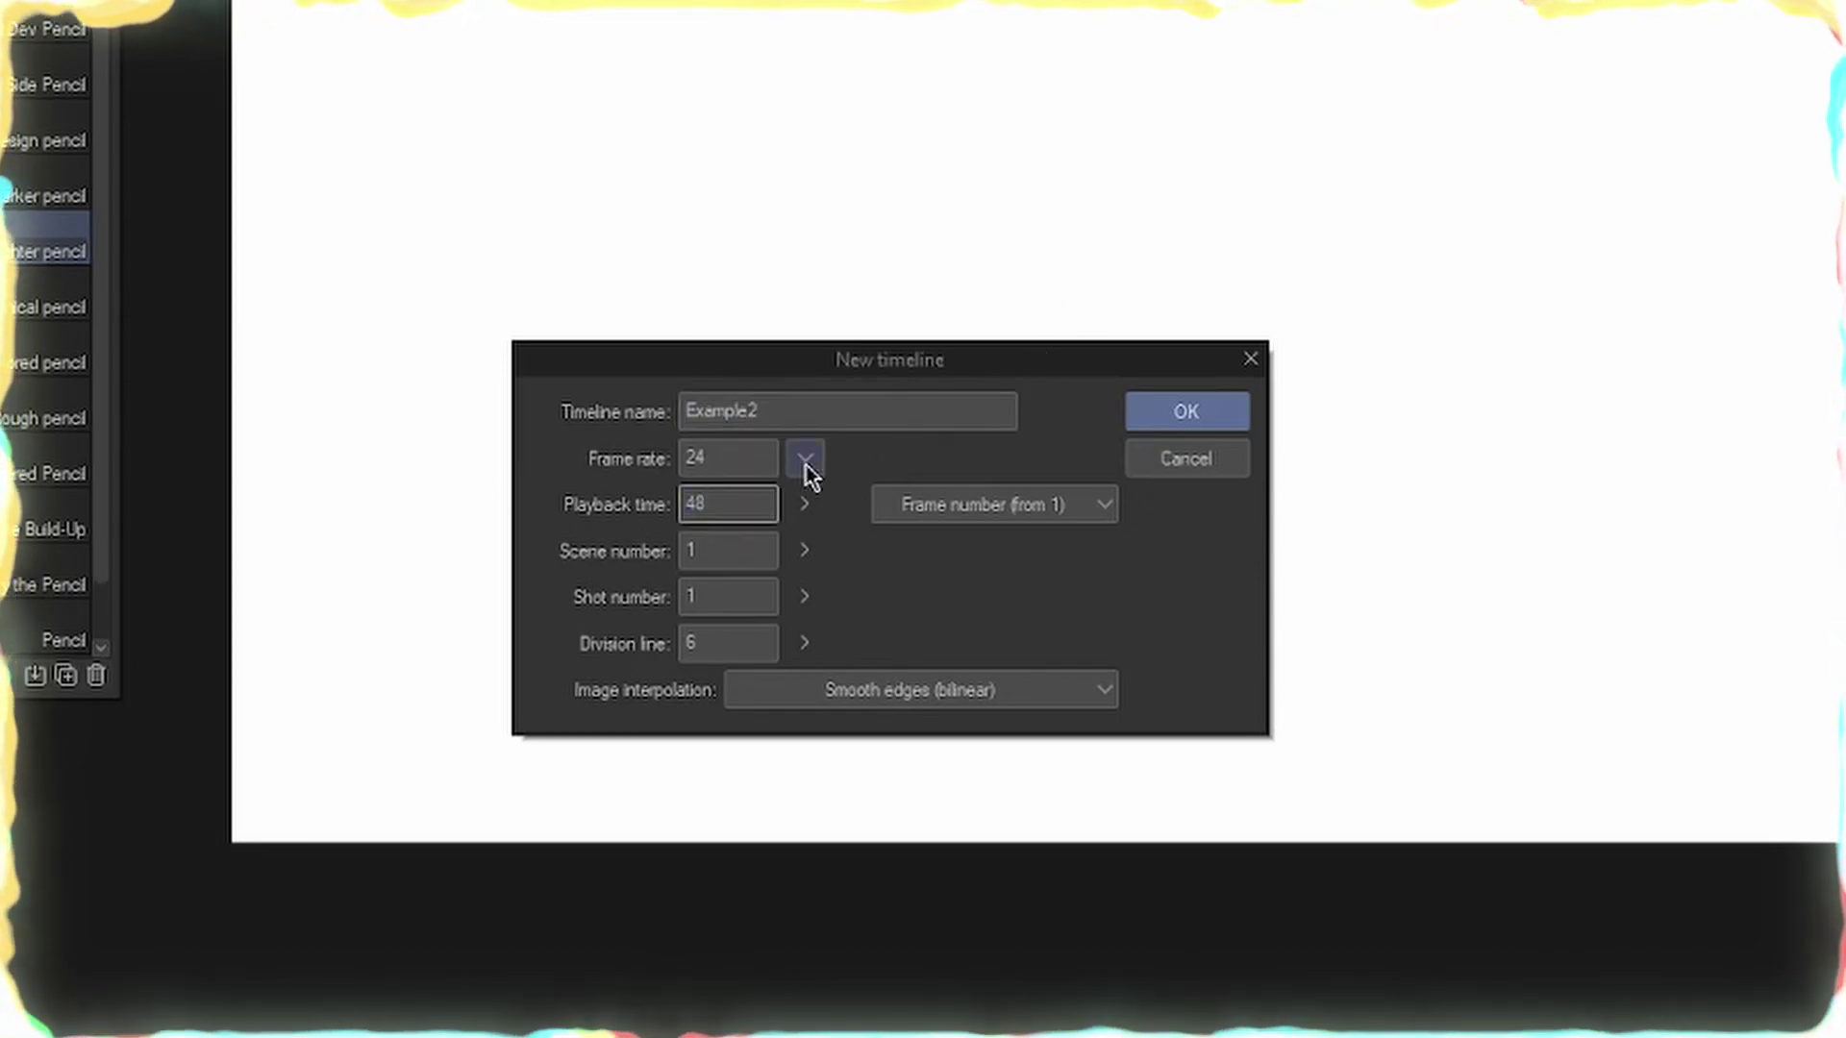
{"action": "key", "text": "Return"}
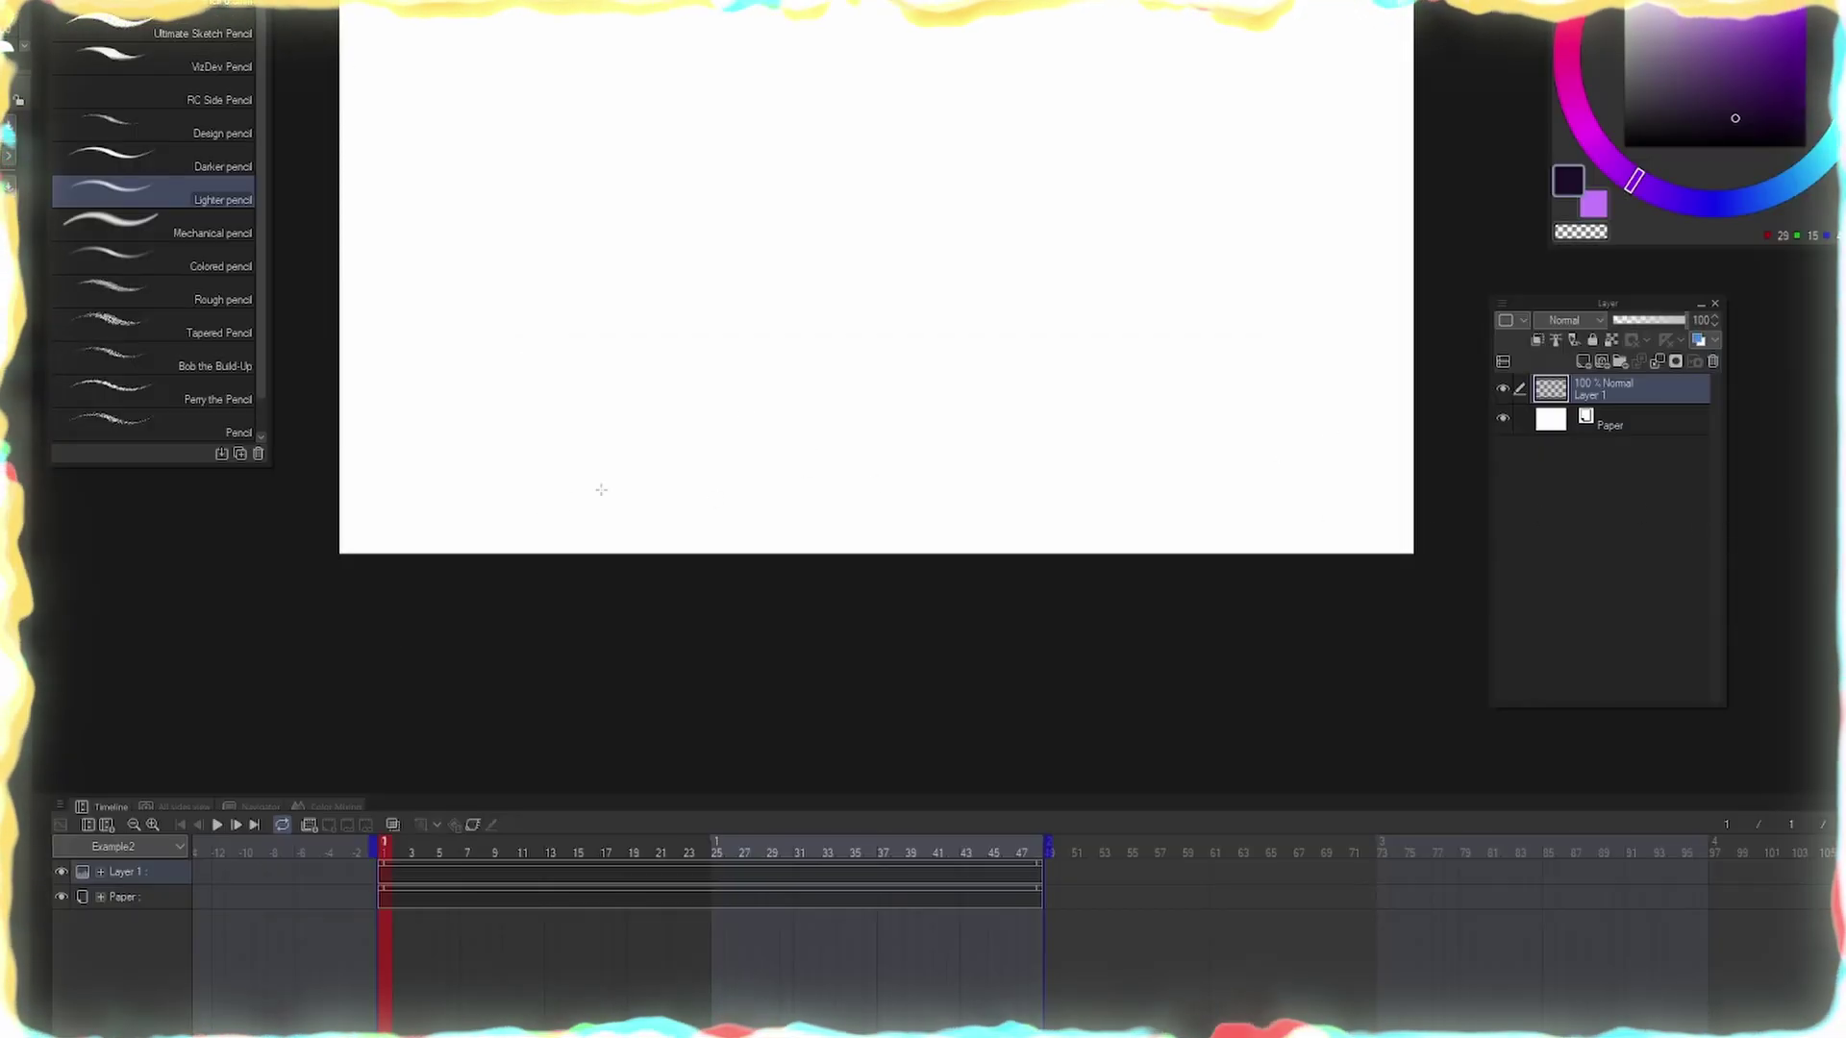
Scribble overlapping freehand pencil strokes on Layer 1 near the middle of the canvas
{"action": "left_click", "coordinate": [802, 175]}
{"action": "mouse_move", "coordinate": [760, 209]}
{"action": "left_mouse_down"}
{"action": "mouse_move", "coordinate": [747, 227]}
{"action": "mouse_move", "coordinate": [885, 200]}
{"action": "left_mouse_up"}
{"action": "left_click_drag", "start_coordinate": [927, 180], "coordinate": [895, 271]}
{"action": "left_click_drag", "start_coordinate": [822, 173], "coordinate": [940, 183]}
{"action": "left_click_drag", "start_coordinate": [817, 183], "coordinate": [865, 252]}
{"action": "left_click_drag", "start_coordinate": [901, 173], "coordinate": [890, 270]}
{"action": "mouse_move", "coordinate": [882, 228]}
{"action": "left_mouse_down"}
{"action": "mouse_move", "coordinate": [875, 285]}
{"action": "mouse_move", "coordinate": [826, 203]}
{"action": "left_mouse_up"}
{"action": "left_click_drag", "start_coordinate": [793, 233], "coordinate": [865, 255]}
{"action": "mouse_move", "coordinate": [804, 254]}
{"action": "left_mouse_down"}
{"action": "mouse_move", "coordinate": [876, 246]}
{"action": "mouse_move", "coordinate": [942, 206]}
{"action": "left_mouse_up"}
{"action": "left_click_drag", "start_coordinate": [901, 383], "coordinate": [990, 353]}
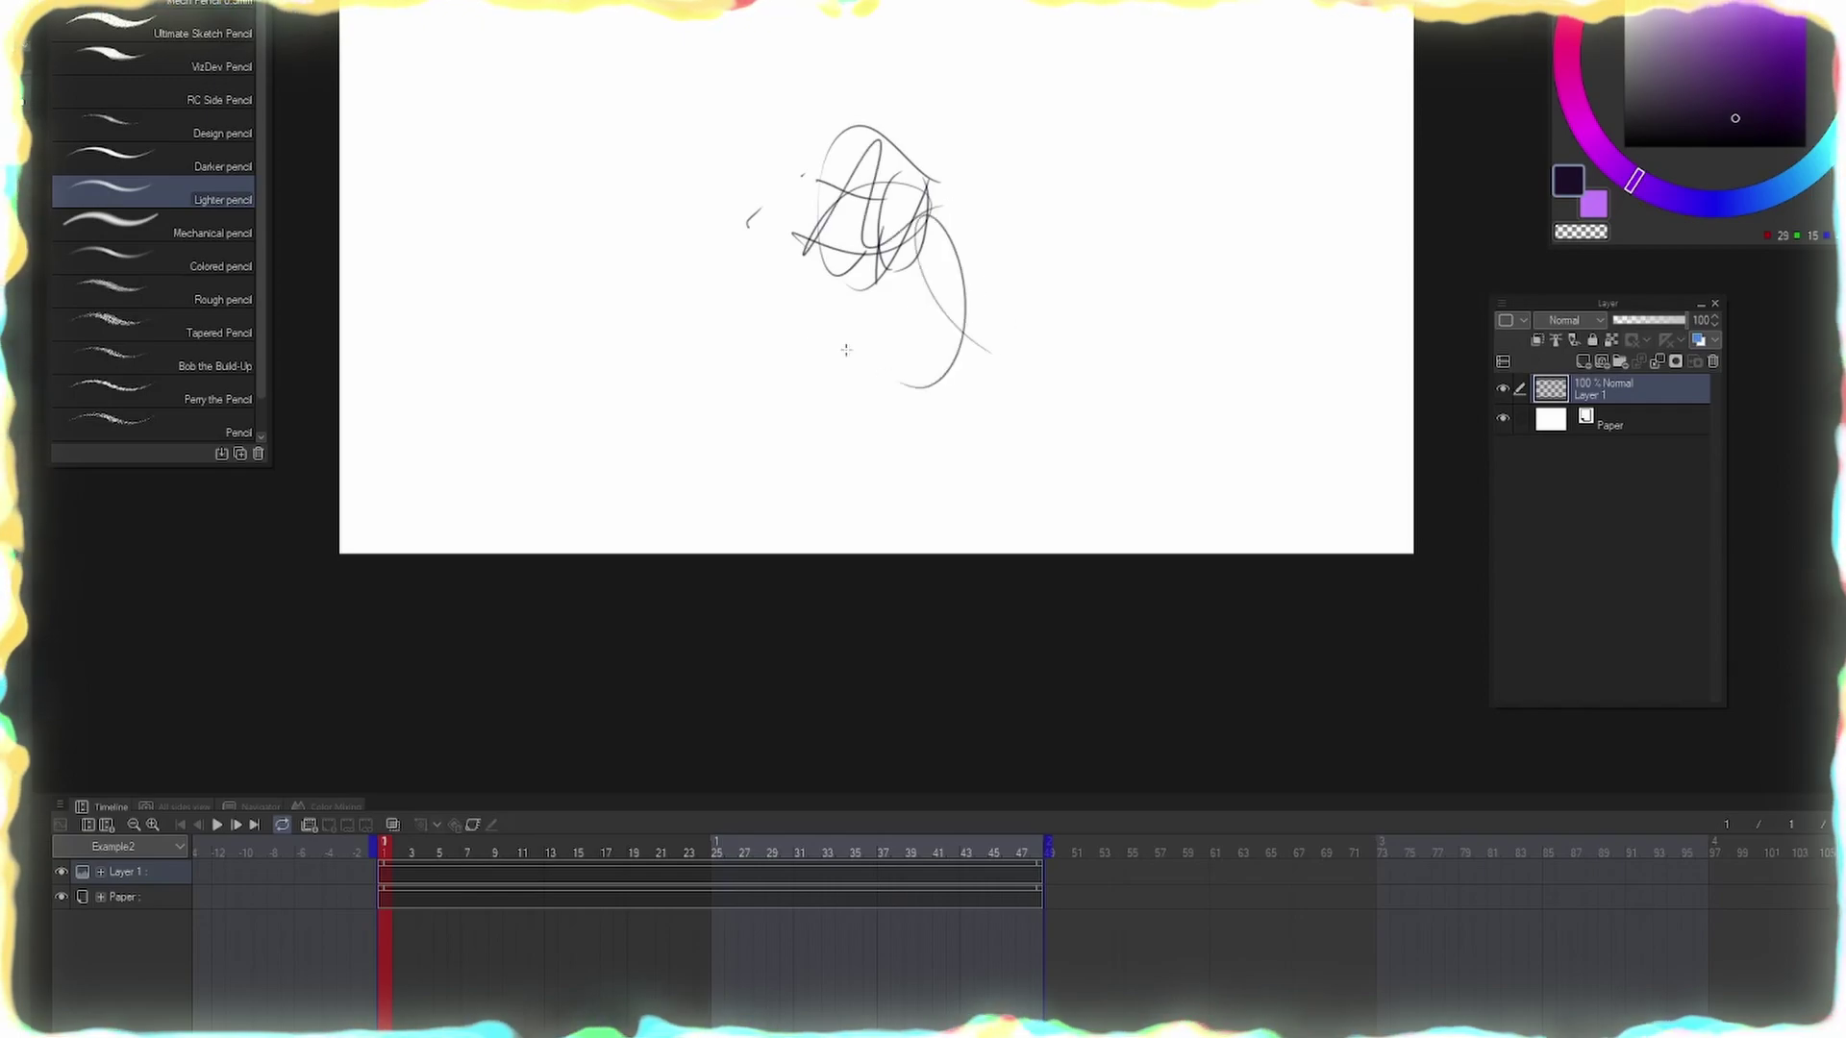
Move through the timeline frames and draw a looping pencil stroke beside the scribble on Layer 1
{"action": "left_click_drag", "start_coordinate": [386, 850], "coordinate": [452, 863]}
{"action": "left_click", "coordinate": [827, 852]}
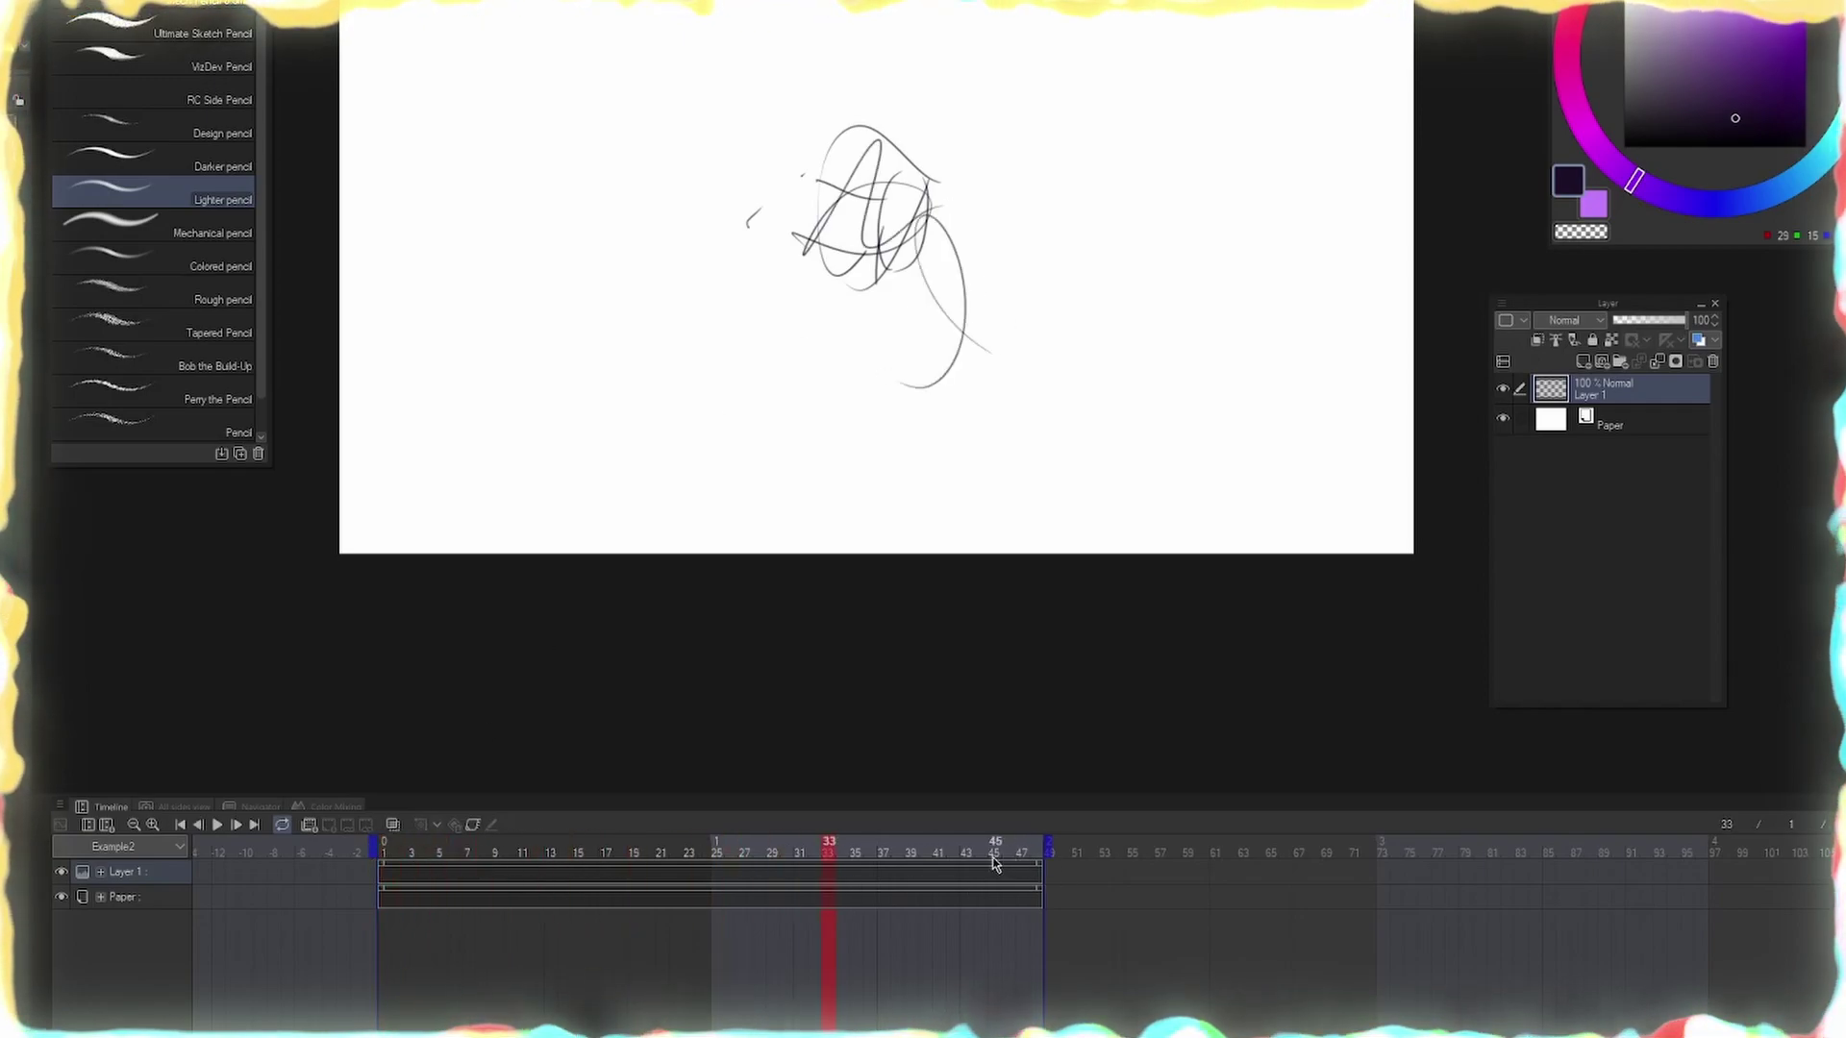
{"action": "mouse_move", "coordinate": [546, 855]}
{"action": "left_mouse_down"}
{"action": "mouse_move", "coordinate": [391, 844]}
{"action": "mouse_move", "coordinate": [828, 863]}
{"action": "mouse_move", "coordinate": [690, 852]}
{"action": "left_mouse_up"}
{"action": "mouse_move", "coordinate": [703, 231]}
{"action": "left_mouse_down"}
{"action": "mouse_move", "coordinate": [551, 312]}
{"action": "mouse_move", "coordinate": [783, 326]}
{"action": "left_mouse_up"}
Play the timeline from frame 1 to check the drawing, and stop playback
{"action": "left_click", "coordinate": [385, 854]}
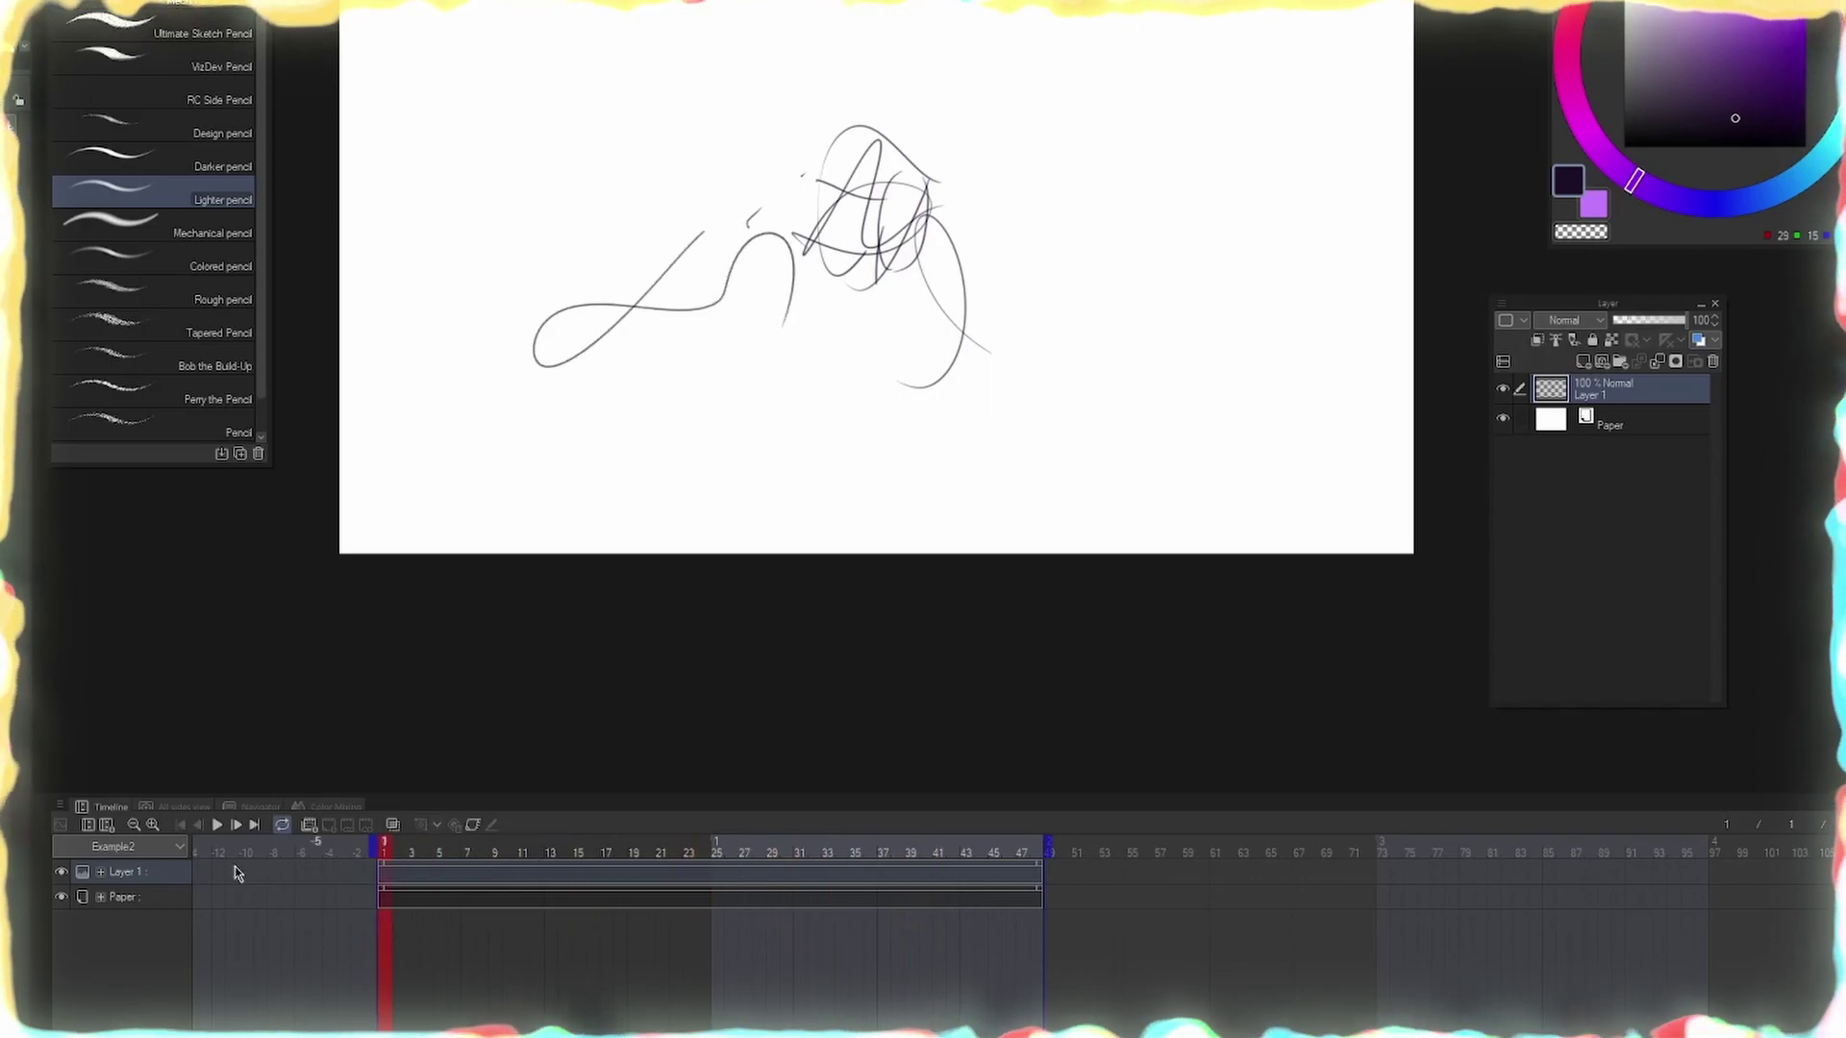
{"action": "left_click", "coordinate": [218, 824]}
{"action": "left_click", "coordinate": [217, 824]}
Create a new animation cel at frame 1 and hide Layer 1
{"action": "left_click_drag", "start_coordinate": [398, 855], "coordinate": [386, 846]}
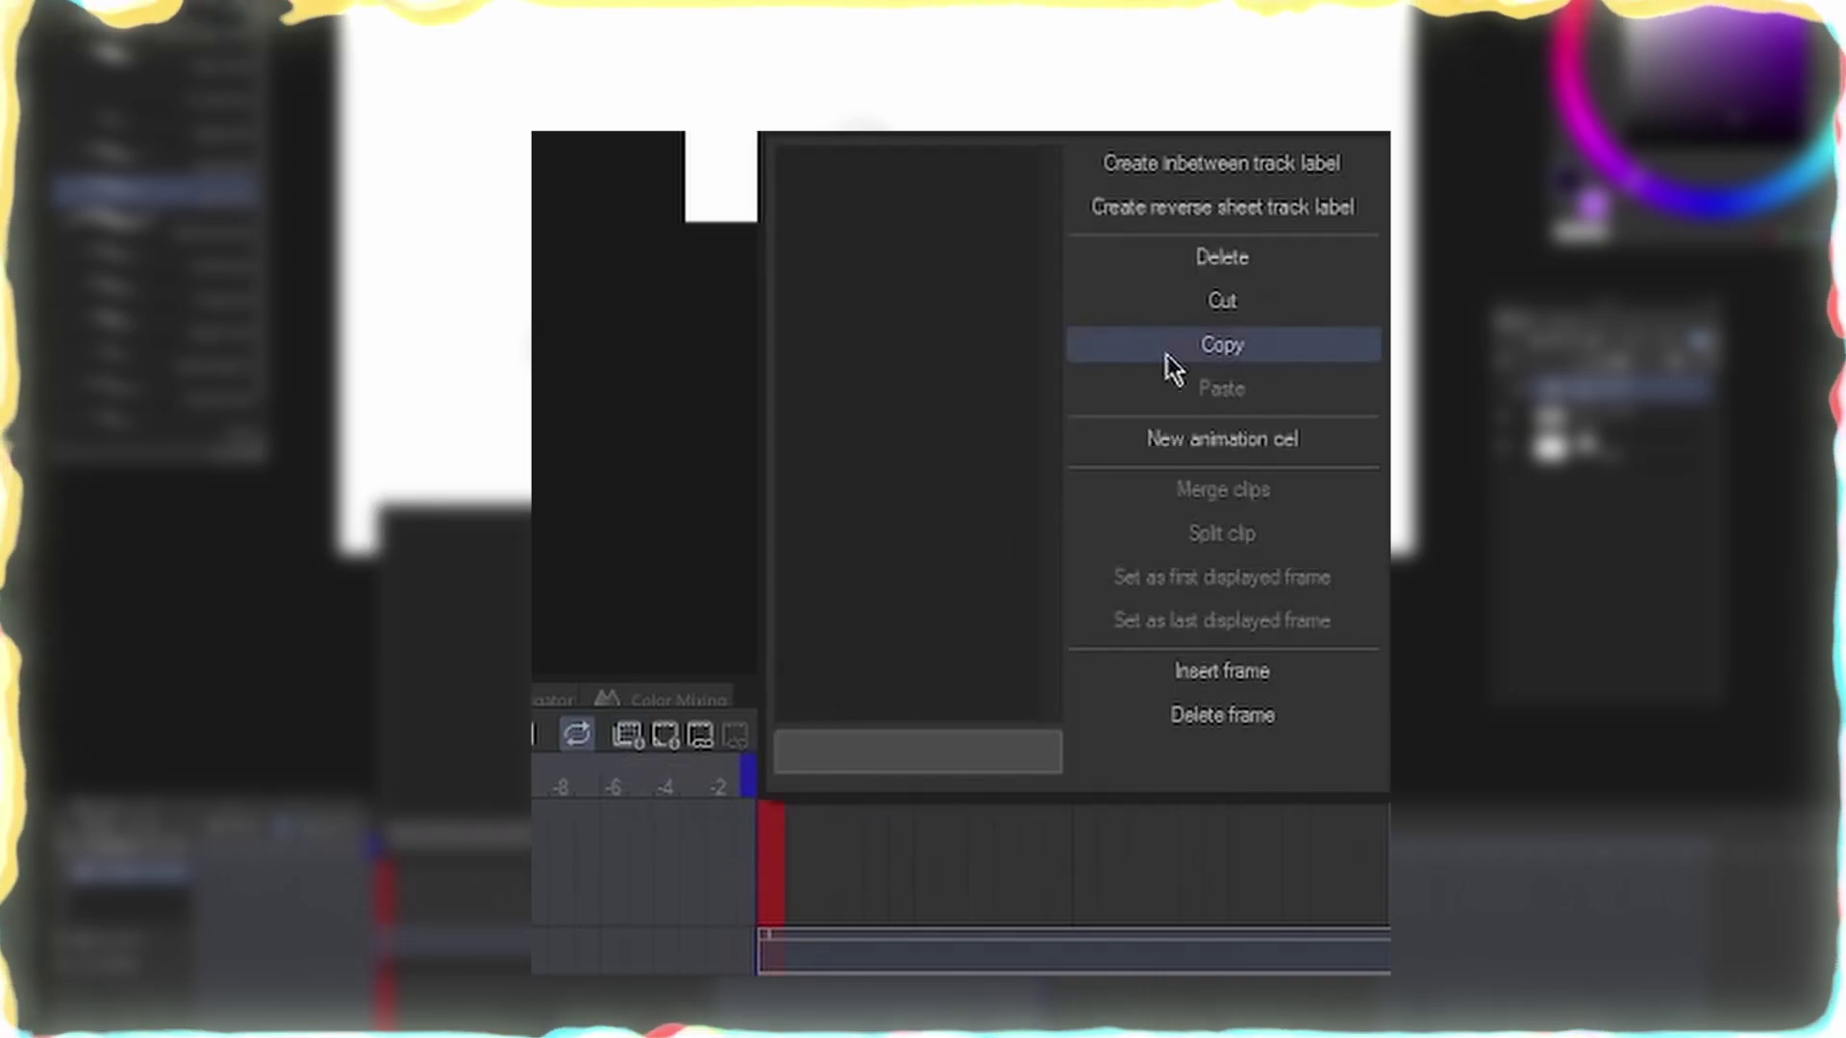
{"action": "left_click", "coordinate": [1239, 440]}
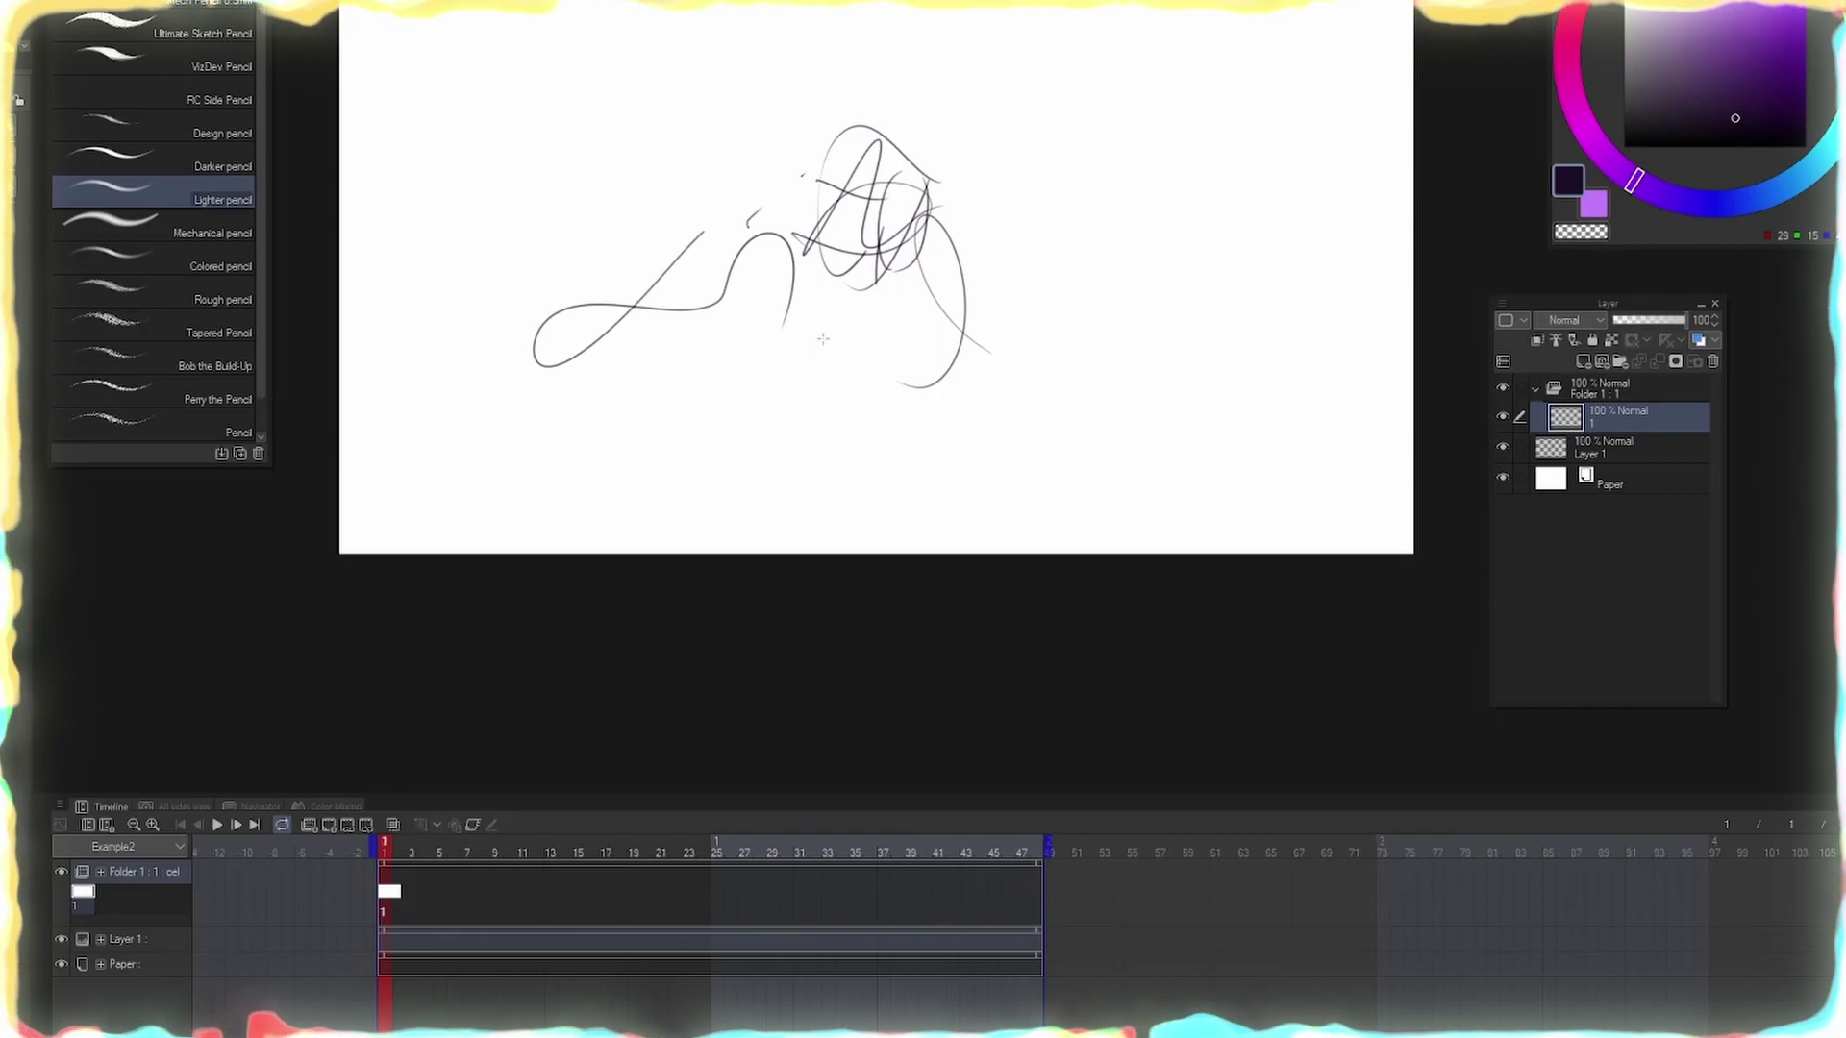
{"action": "left_click", "coordinate": [1503, 447]}
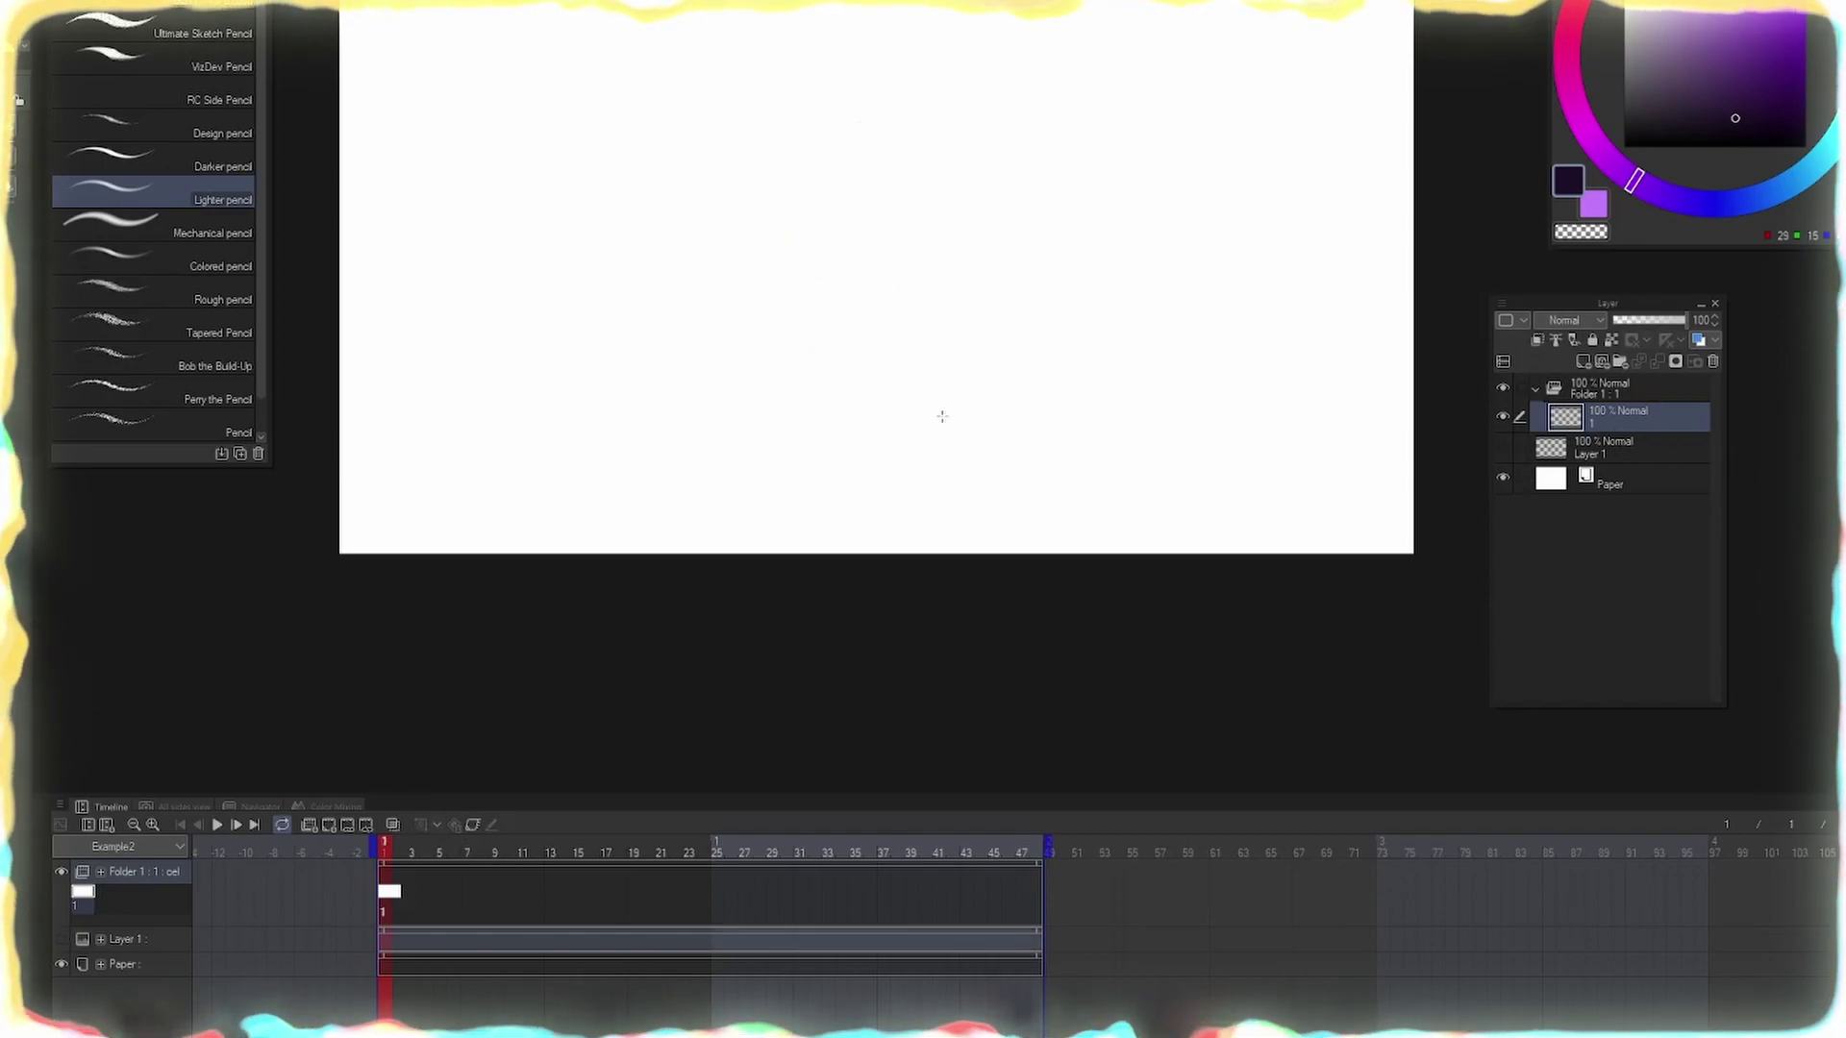
Sketch a large circle on the frame 1 cel, then add a cel at frame 13 and draw on it
{"action": "mouse_move", "coordinate": [797, 117]}
{"action": "left_mouse_down"}
{"action": "mouse_move", "coordinate": [885, 321]}
{"action": "mouse_move", "coordinate": [835, 119]}
{"action": "left_mouse_up"}
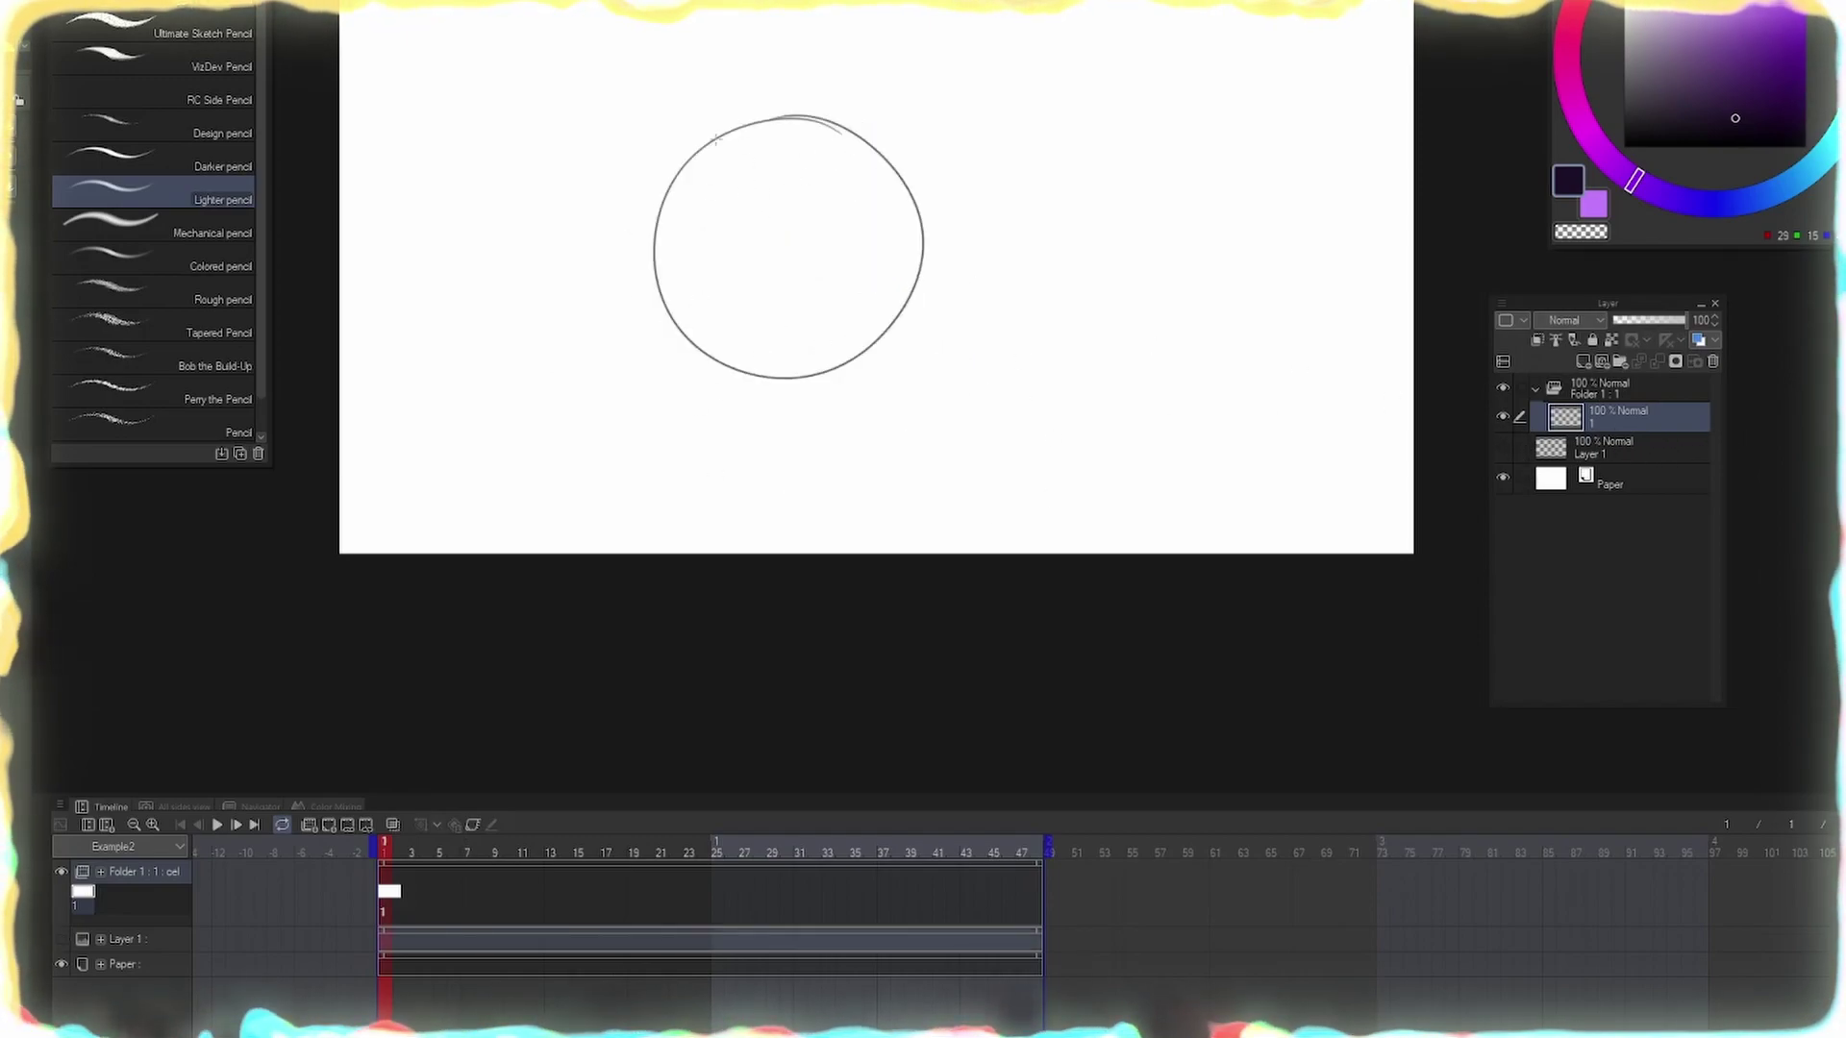
{"action": "mouse_move", "coordinate": [711, 138]}
{"action": "left_mouse_down"}
{"action": "mouse_move", "coordinate": [879, 336]}
{"action": "mouse_move", "coordinate": [865, 265]}
{"action": "mouse_move", "coordinate": [875, 339]}
{"action": "left_mouse_up"}
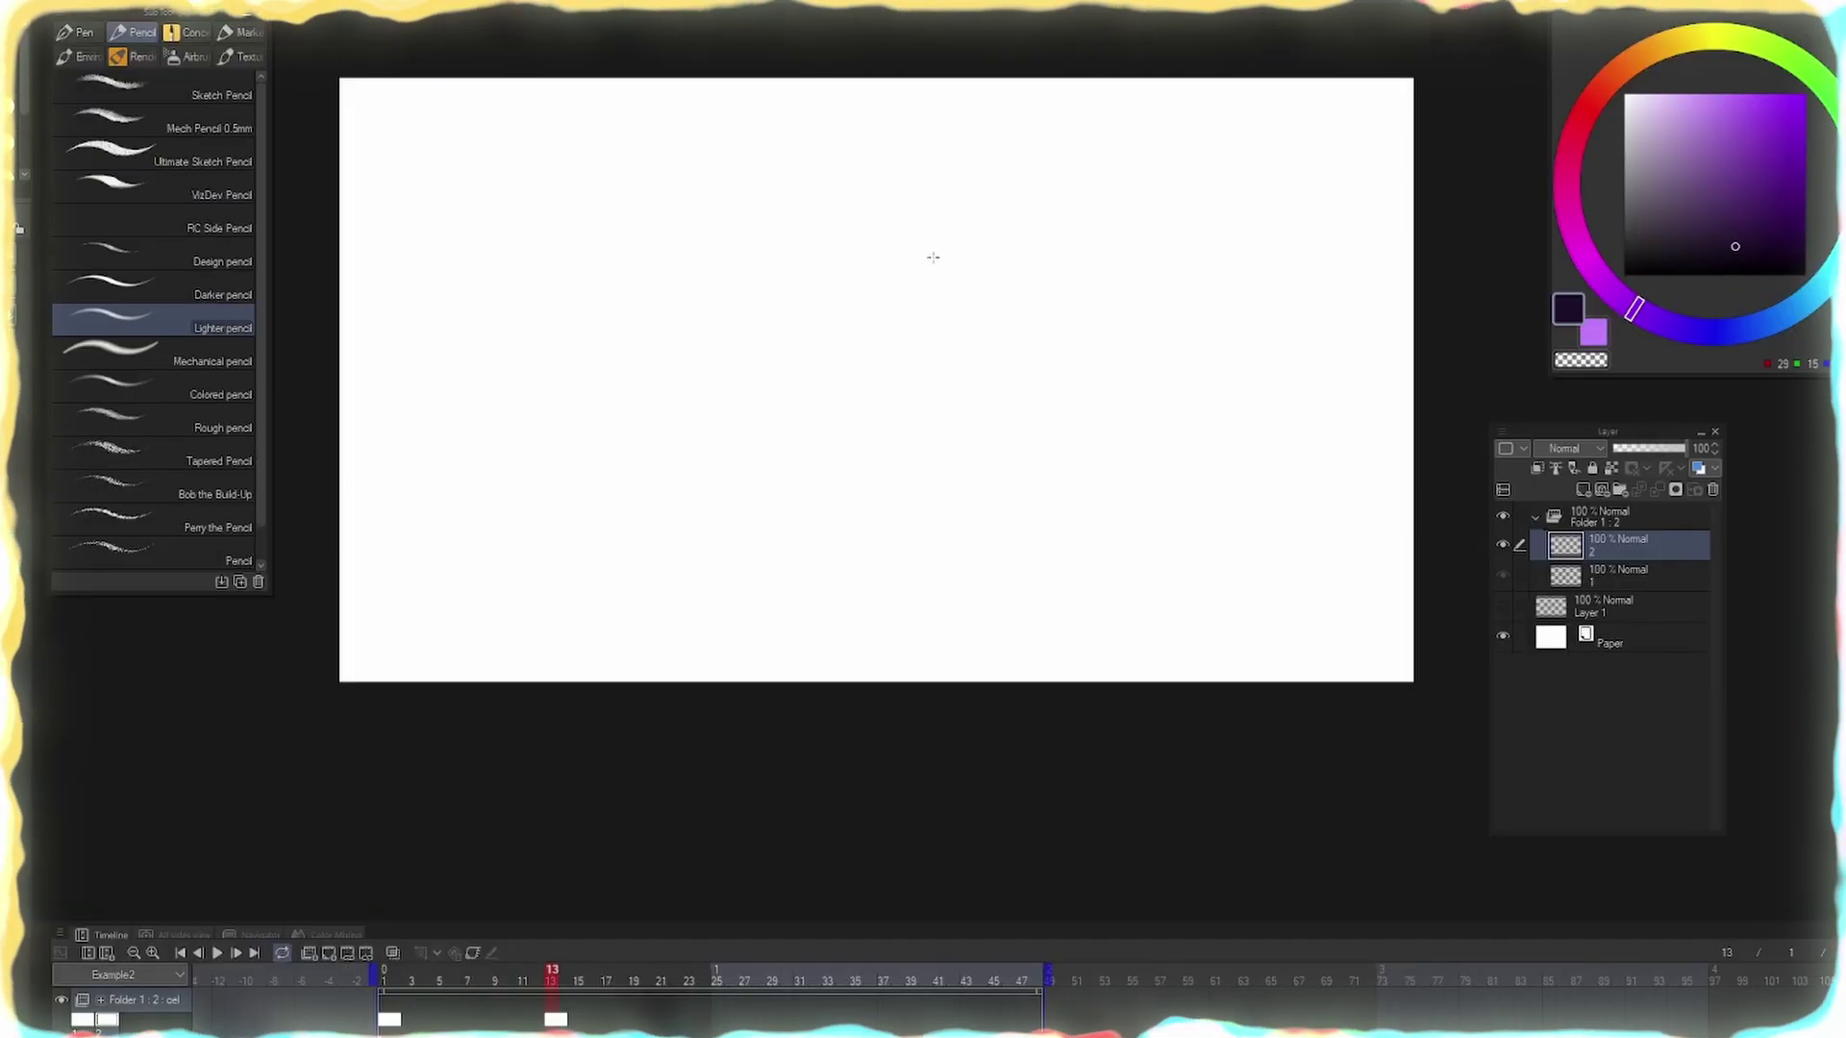
{"action": "left_click_drag", "start_coordinate": [956, 106], "coordinate": [976, 98]}
{"action": "mouse_move", "coordinate": [840, 256]}
{"action": "left_mouse_down"}
{"action": "mouse_move", "coordinate": [840, 360]}
{"action": "mouse_move", "coordinate": [1017, 469]}
{"action": "left_mouse_up"}
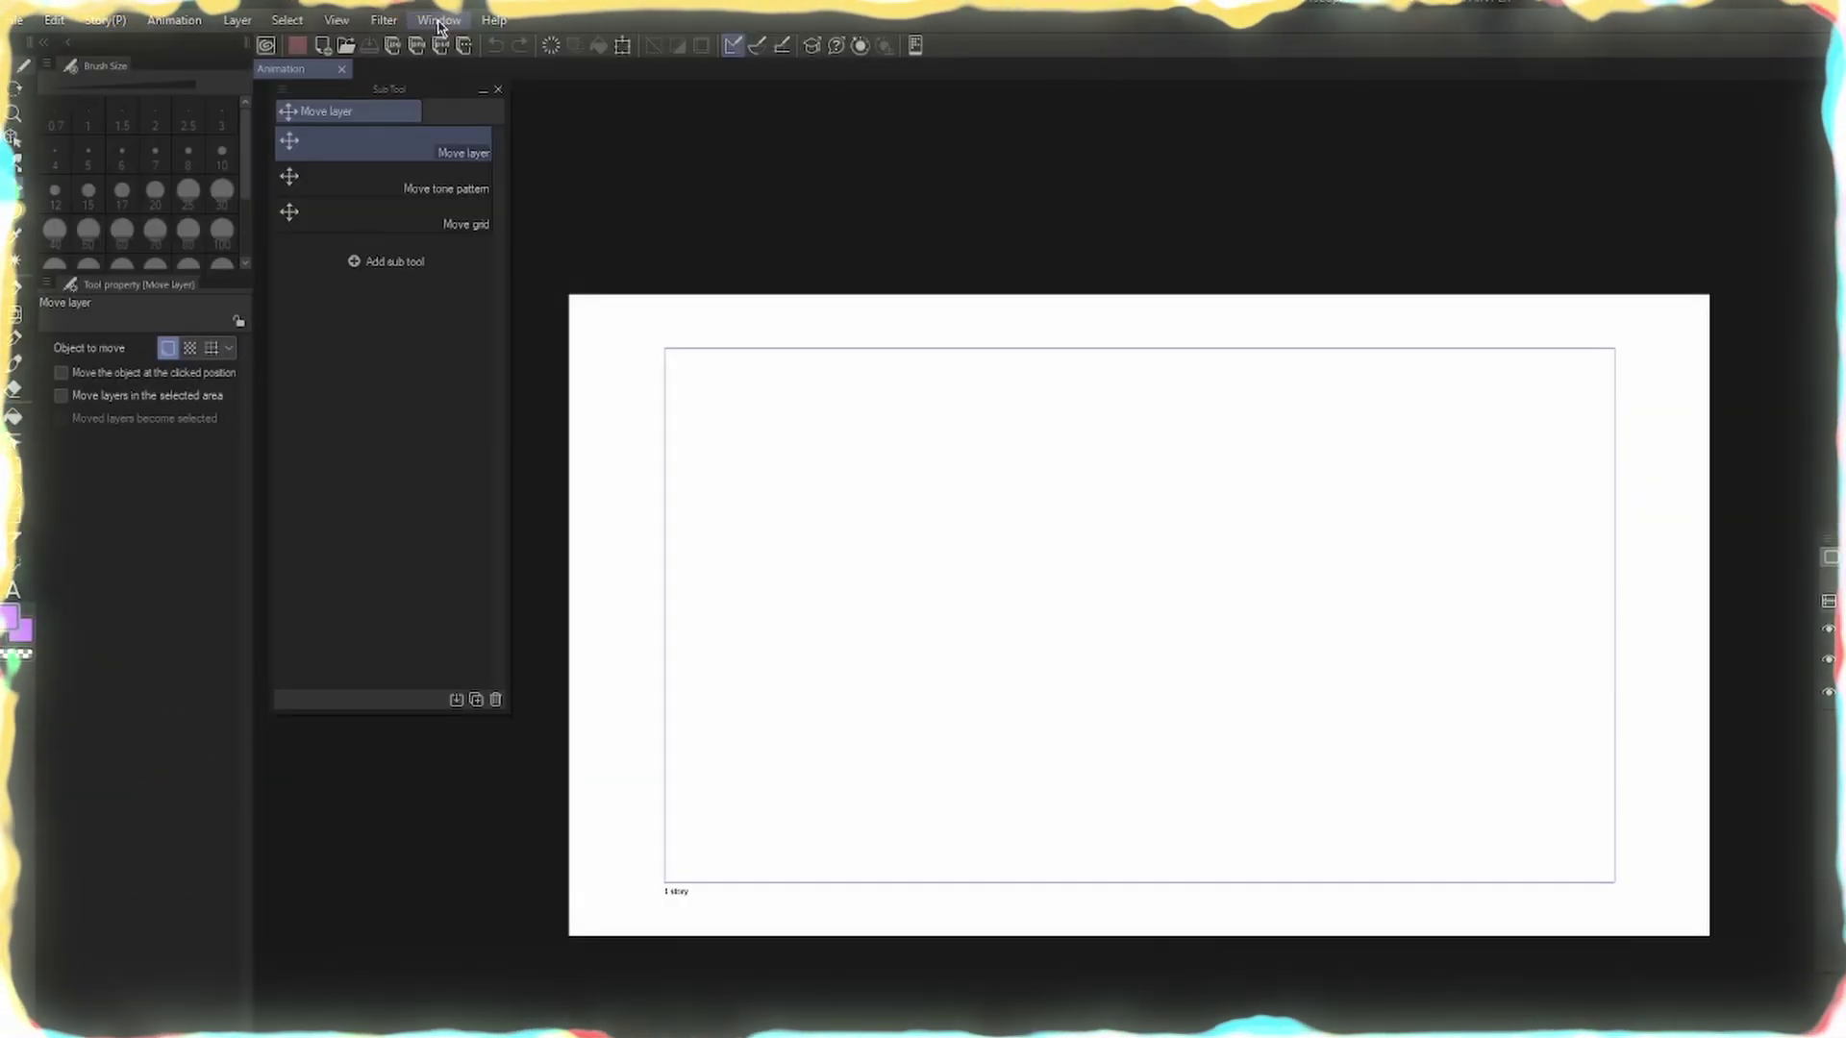
{"action": "left_click", "coordinate": [439, 23]}
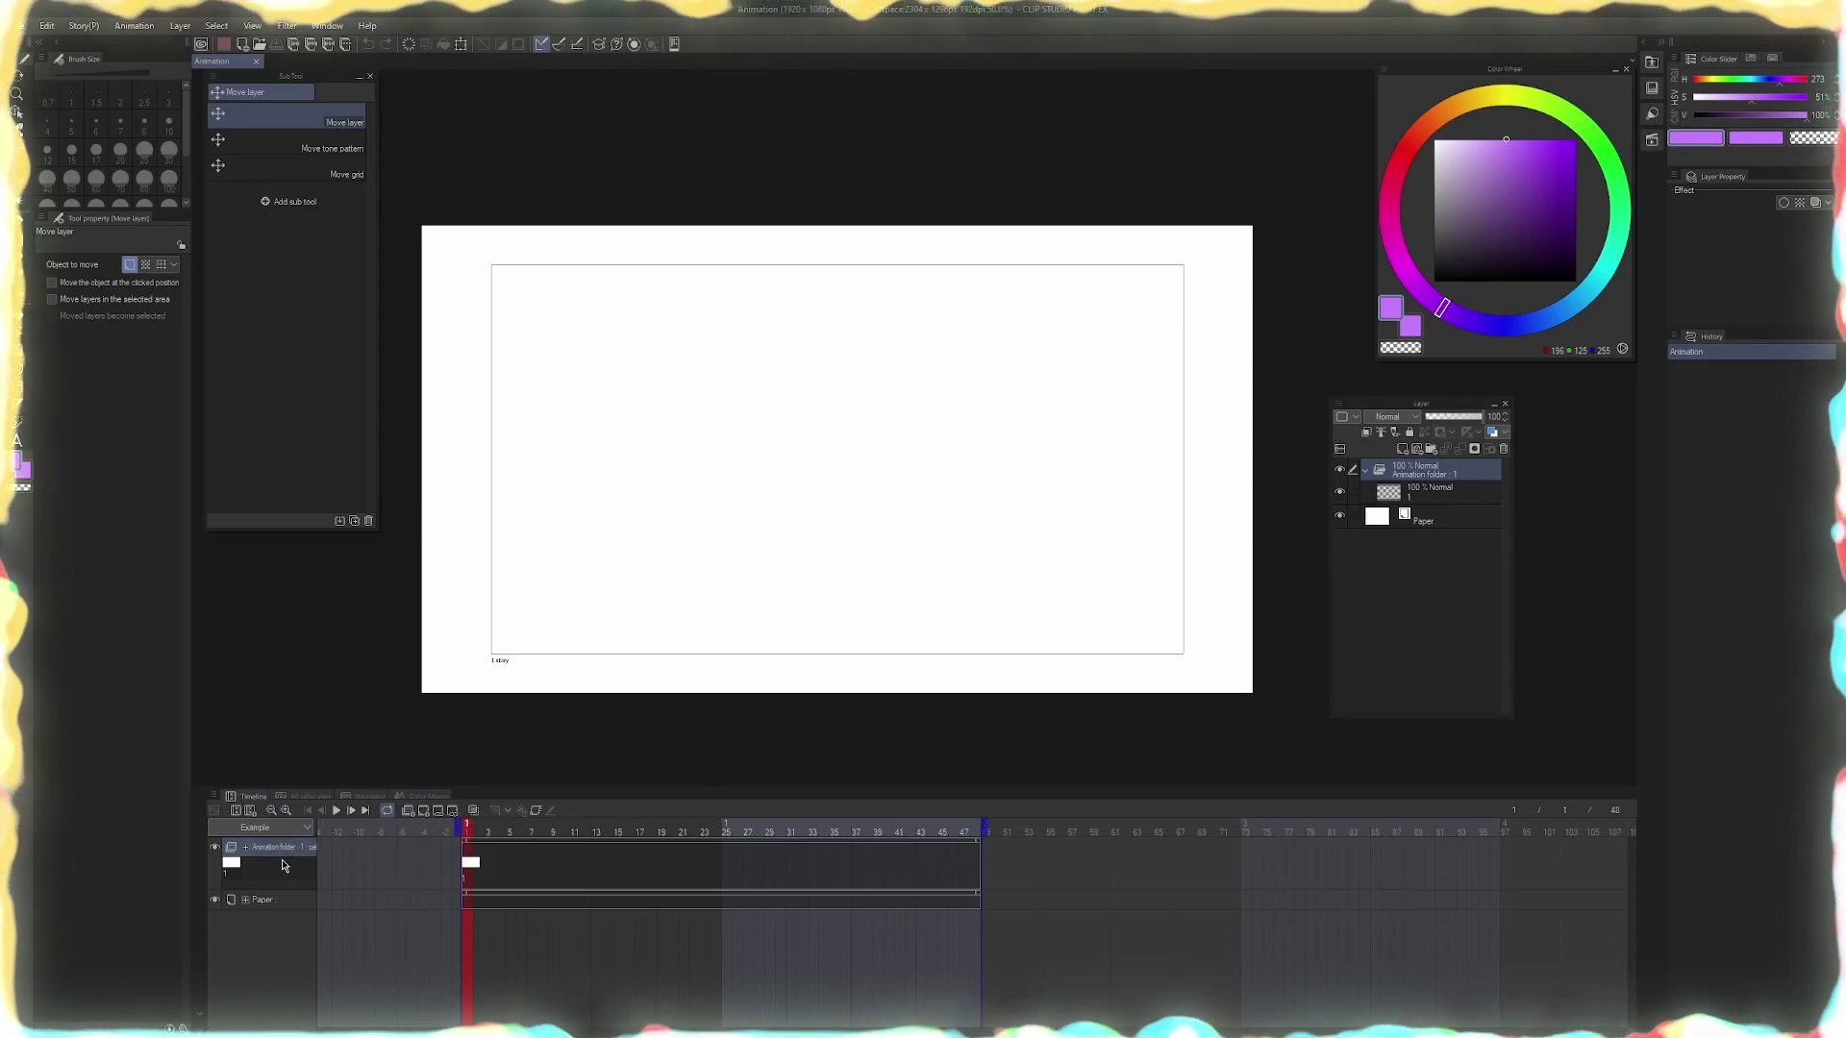
Rename the animation folder to Draft
{"action": "double_click", "coordinate": [1408, 470]}
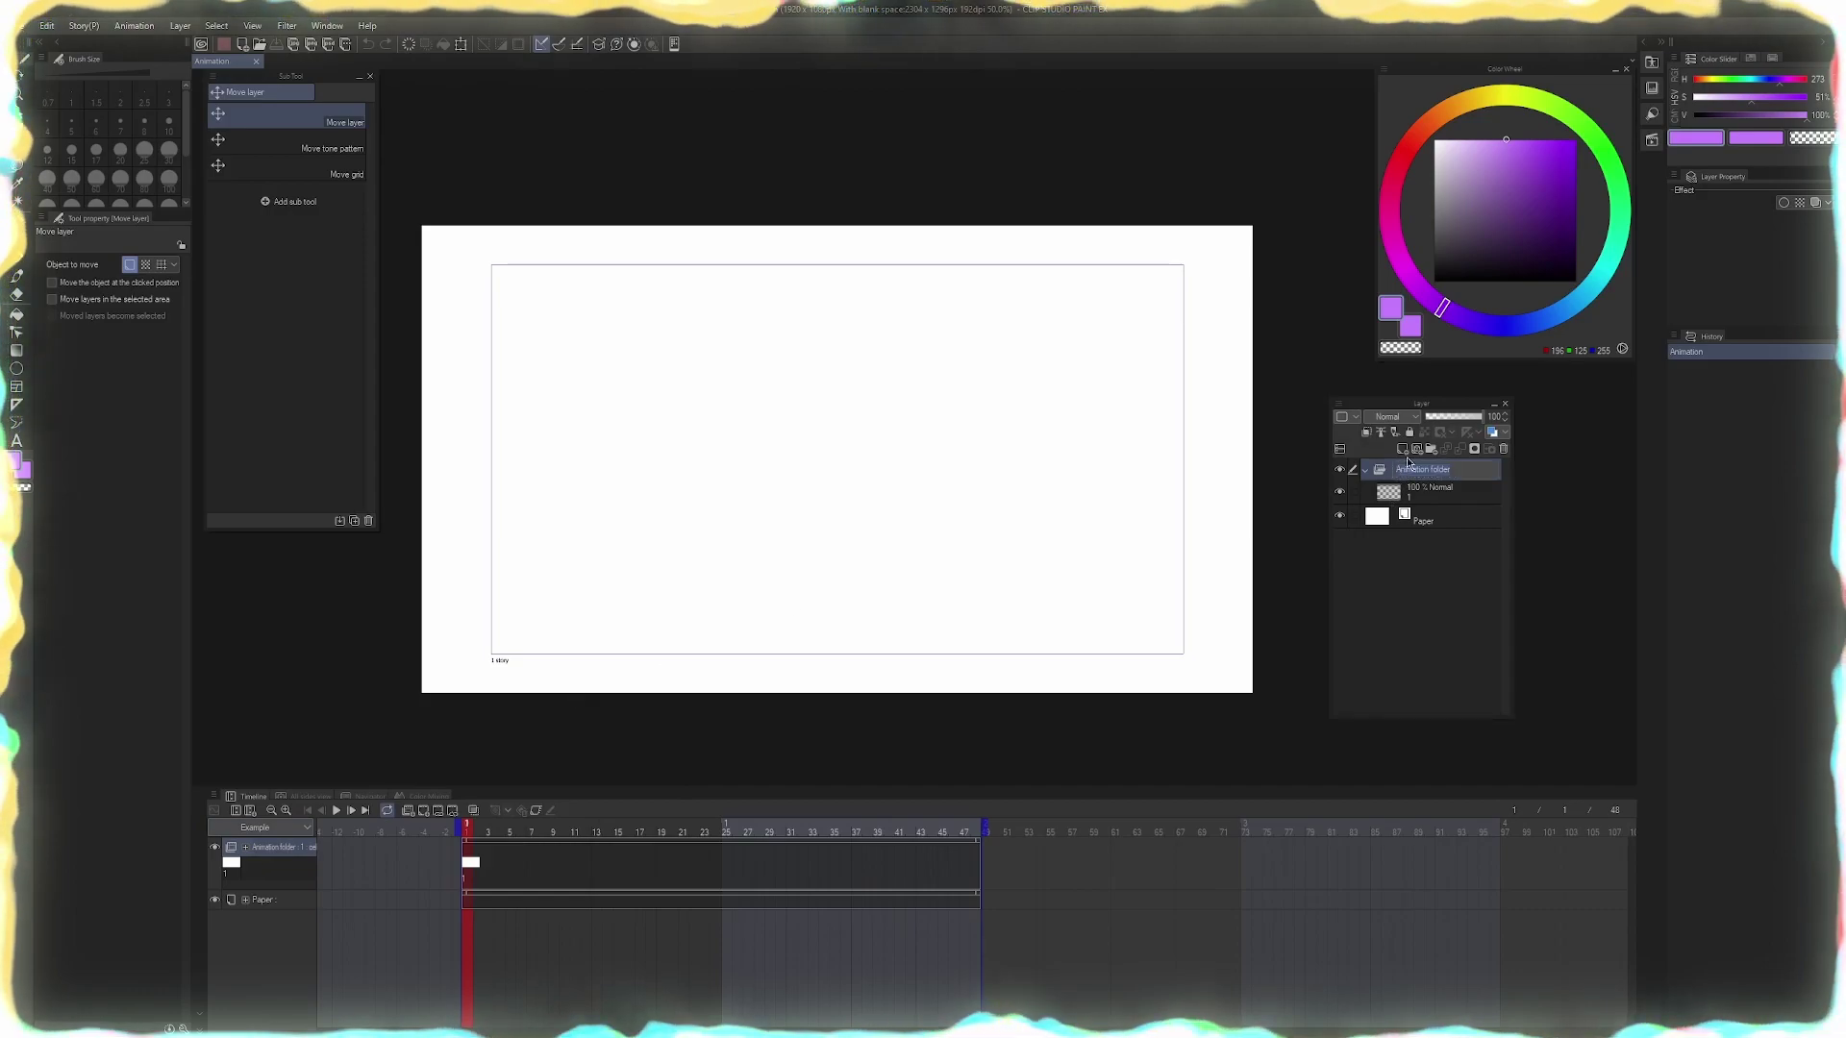
{"action": "type", "text": "Dra"}
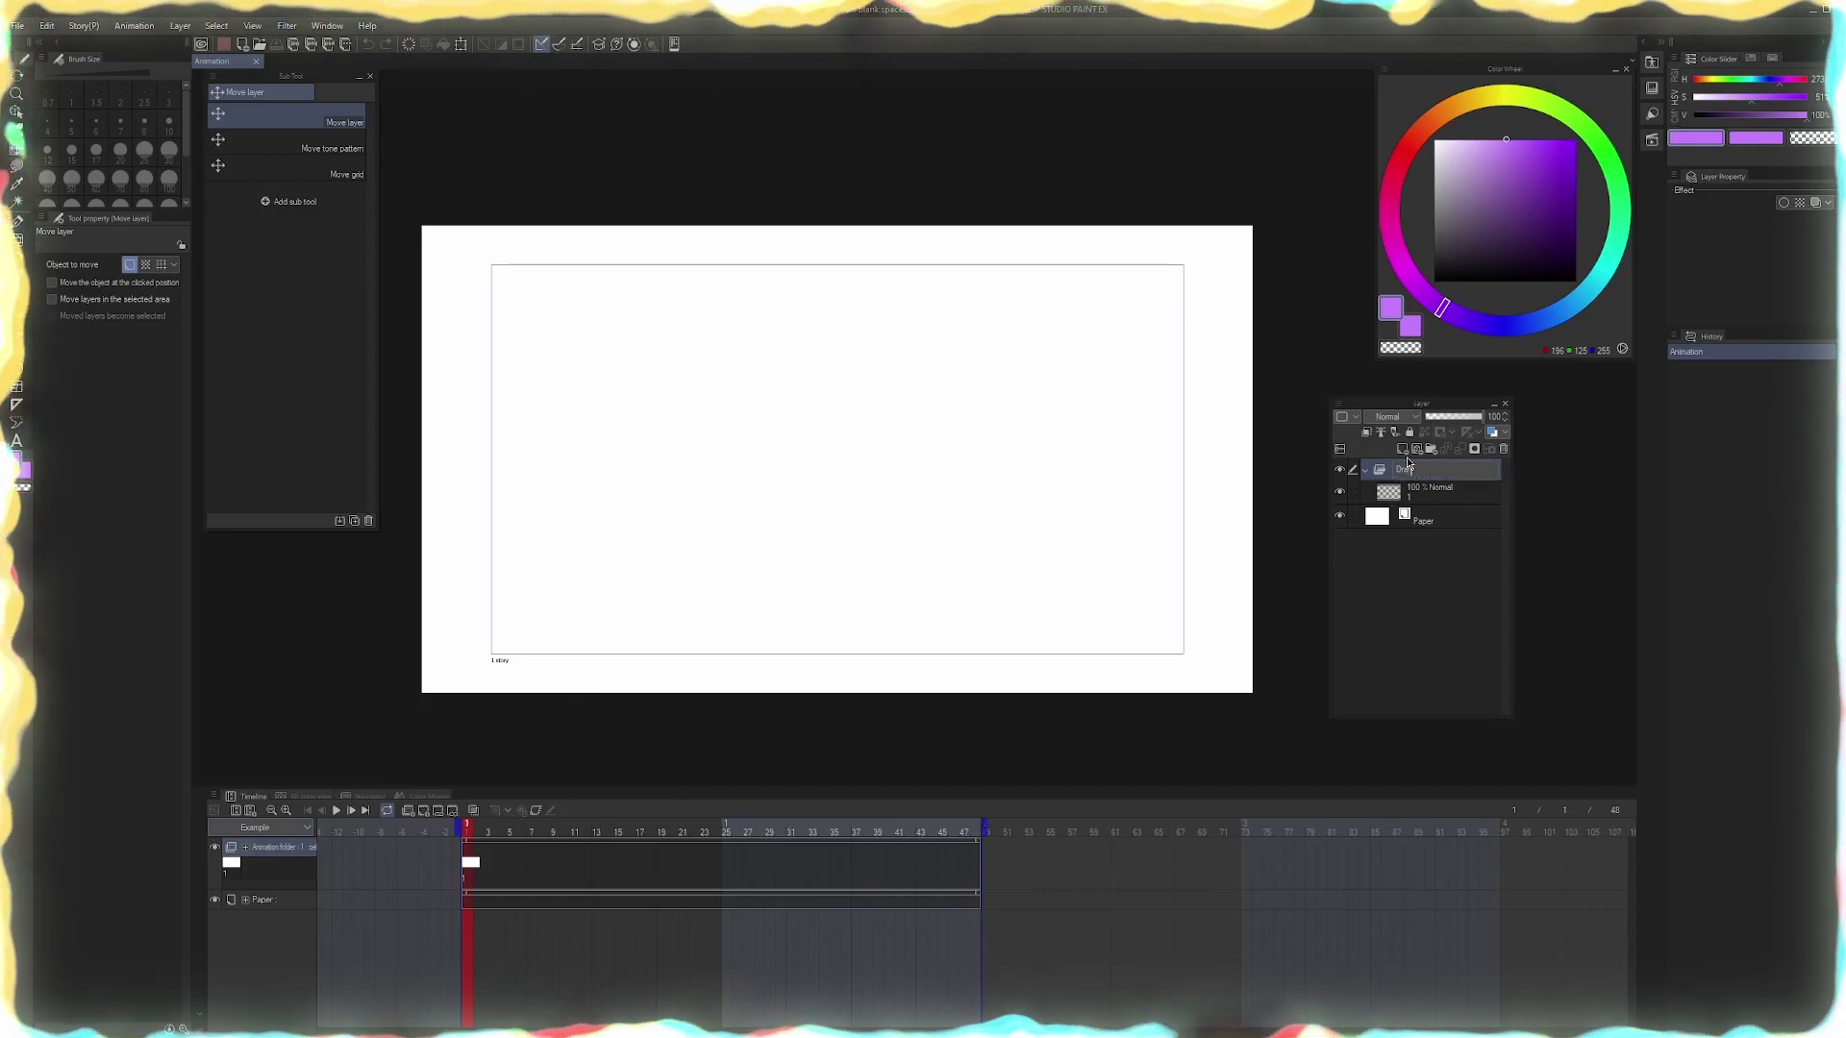
{"action": "type", "text": "ft"}
{"action": "key", "text": "Return"}
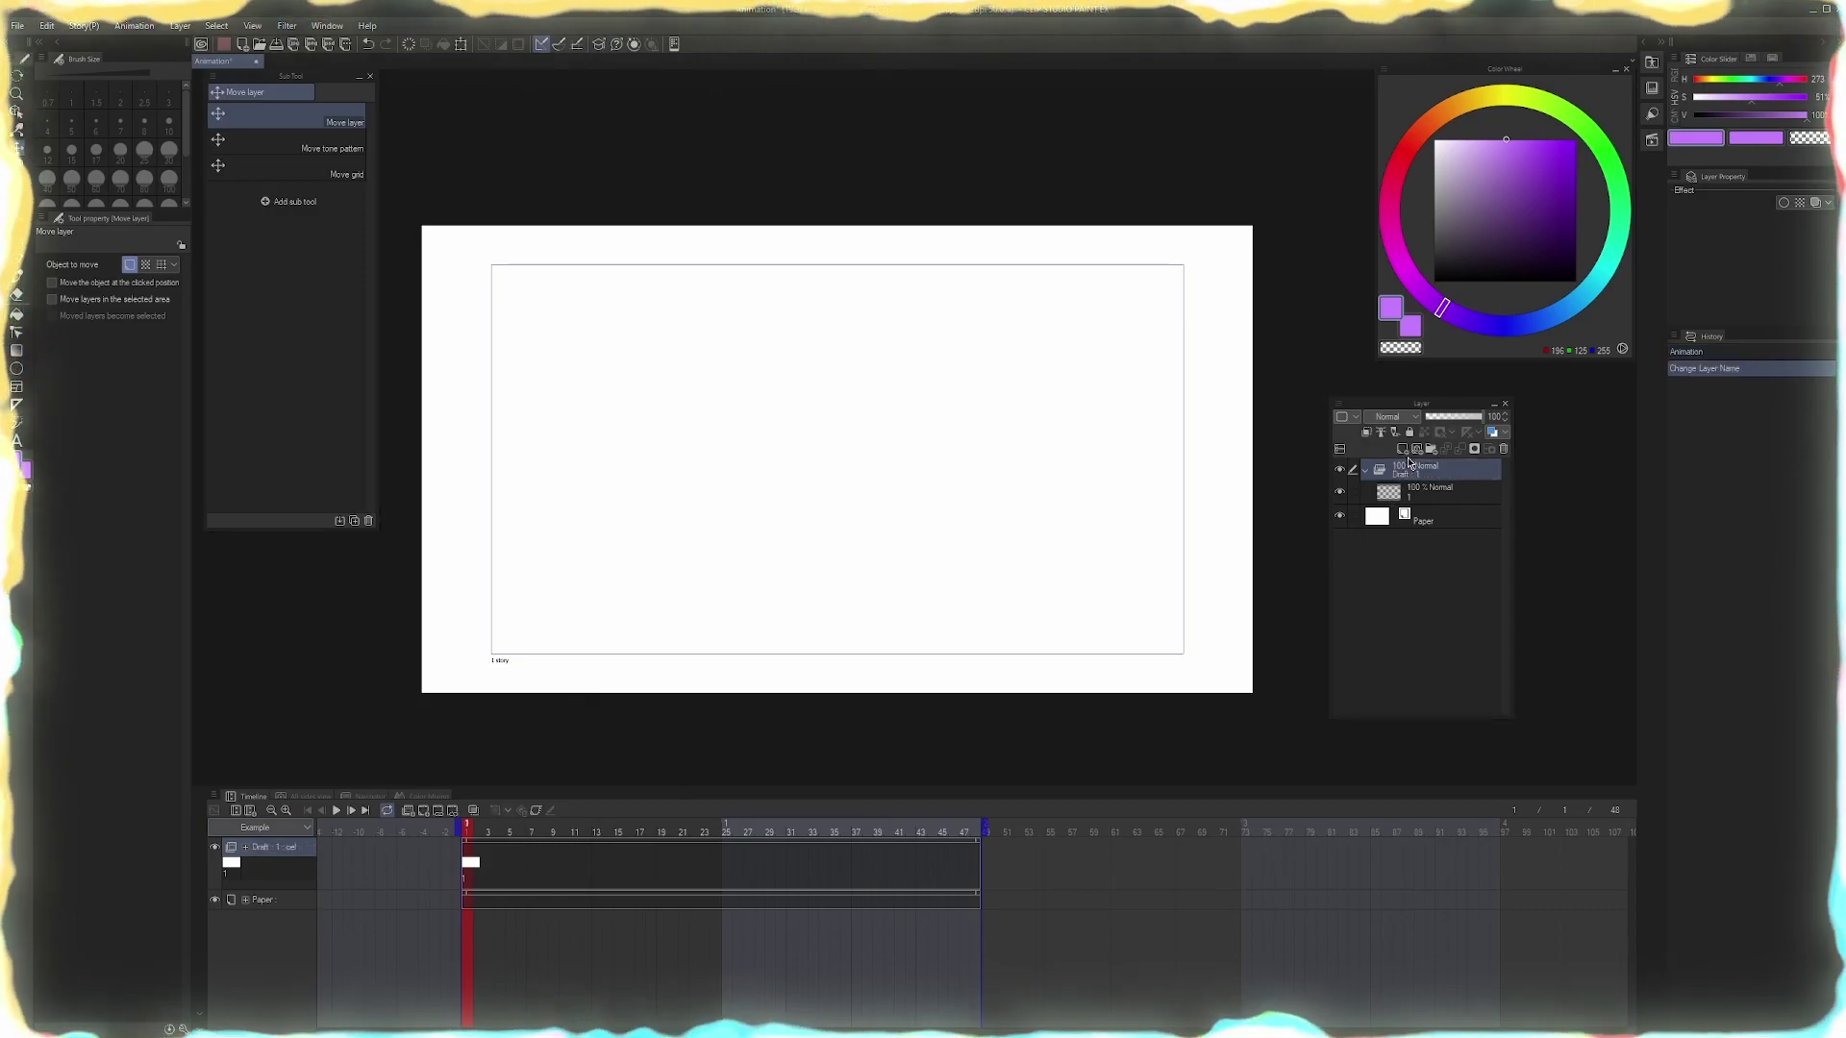
On cel 1, sketch overlapping circles and a square inside them with the Lighter pencil, changing from light purple to near-black purple
{"action": "left_click", "coordinate": [1439, 492]}
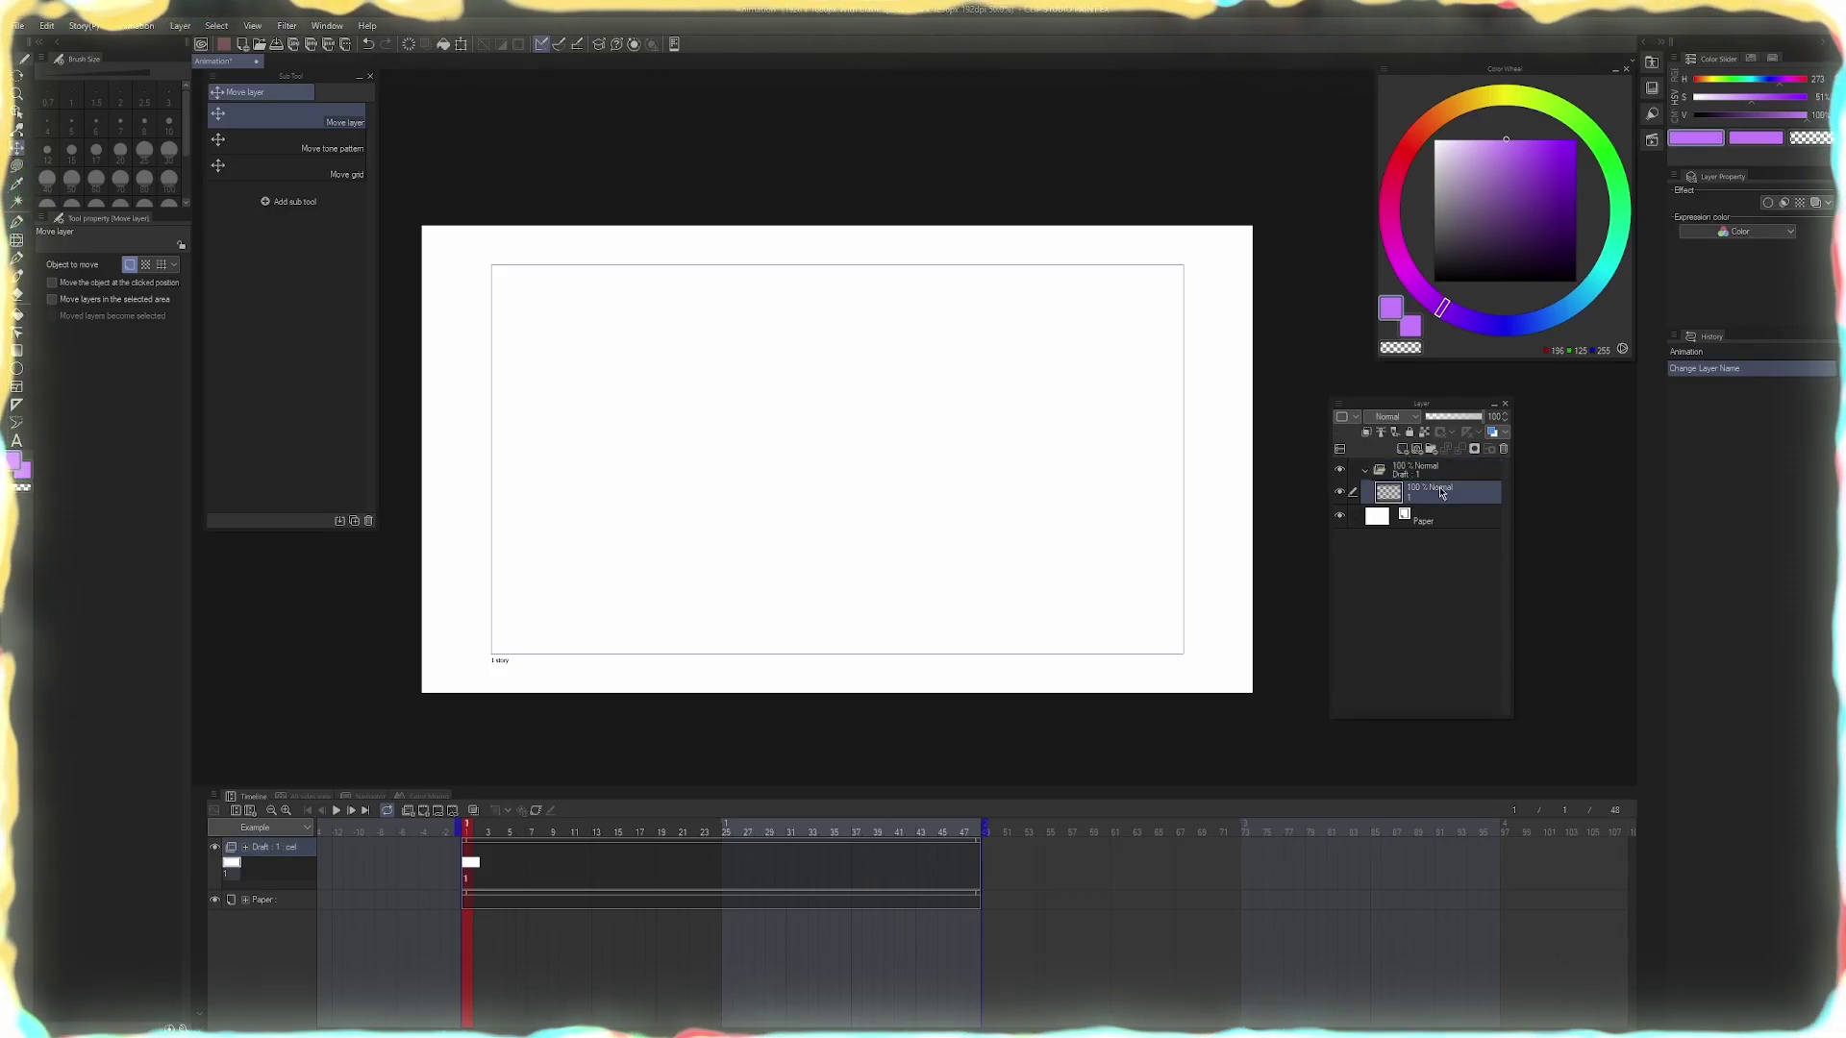
{"action": "key", "text": "p"}
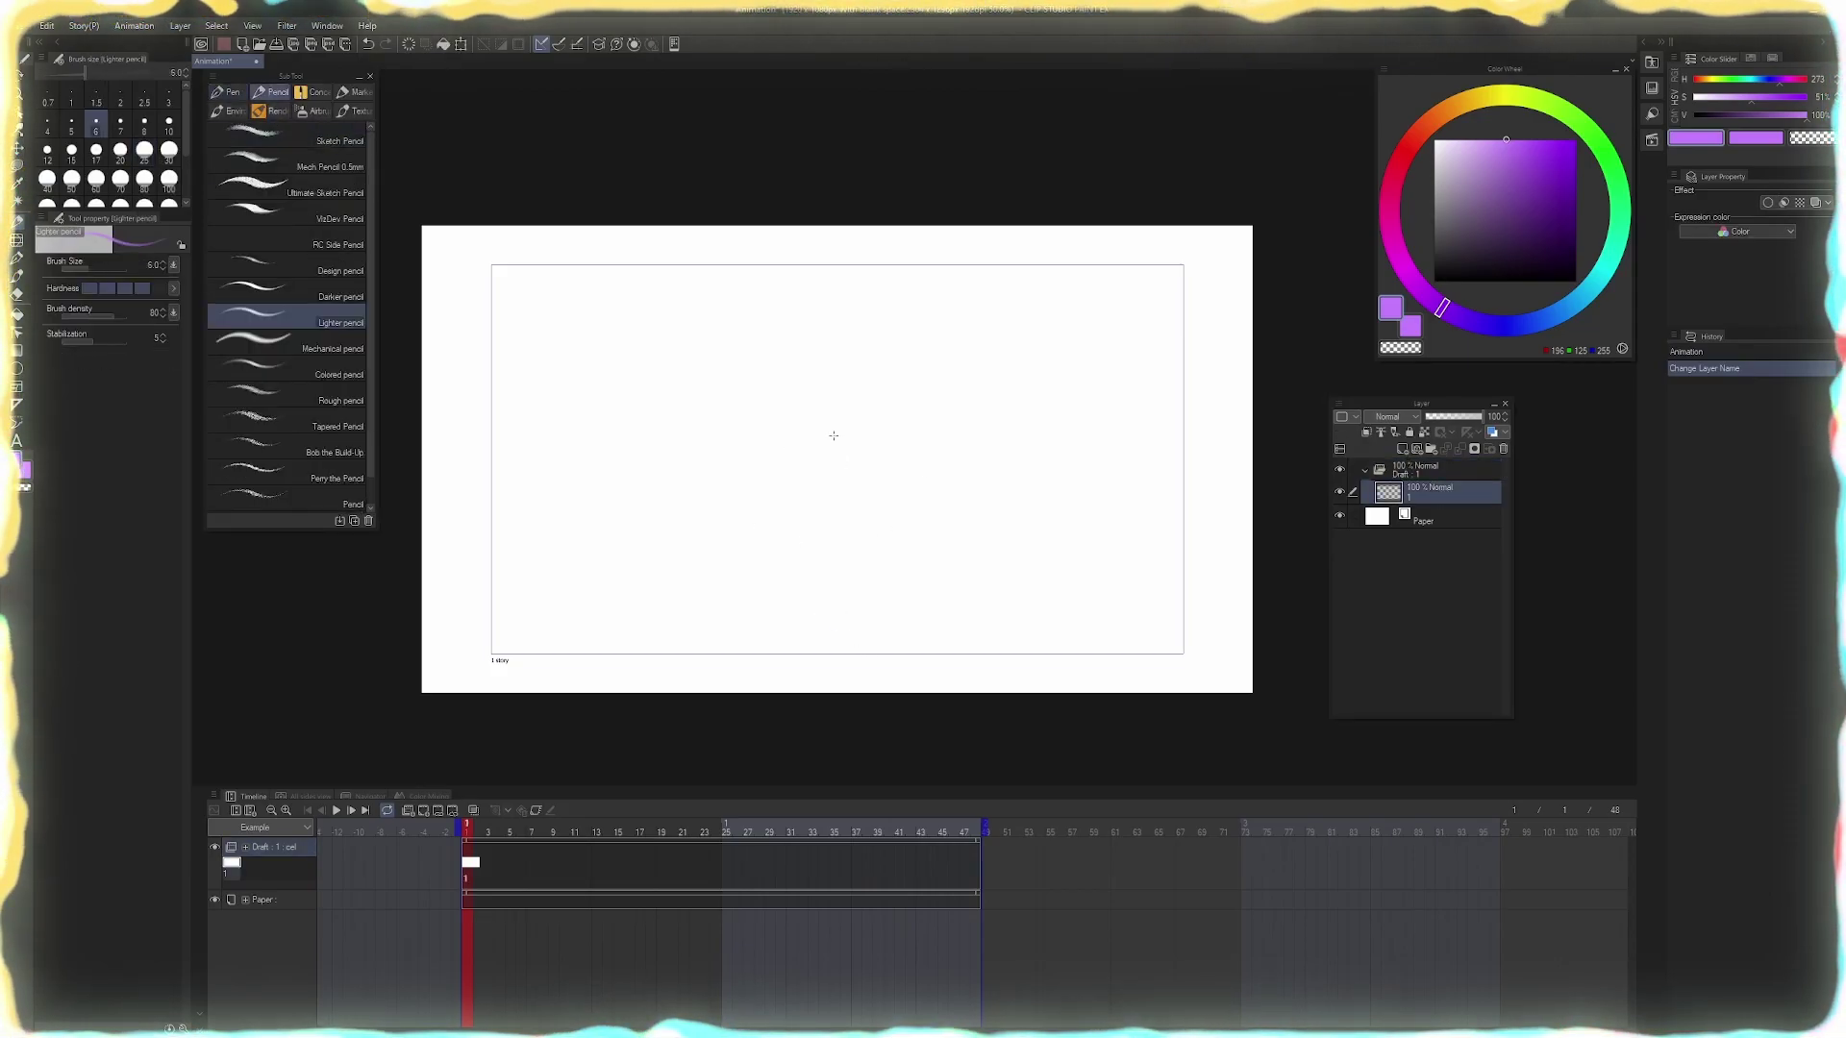
{"action": "mouse_move", "coordinate": [831, 362]}
{"action": "left_mouse_down"}
{"action": "mouse_move", "coordinate": [854, 363]}
{"action": "mouse_move", "coordinate": [864, 473]}
{"action": "left_mouse_up"}
{"action": "left_click", "coordinate": [1520, 258]}
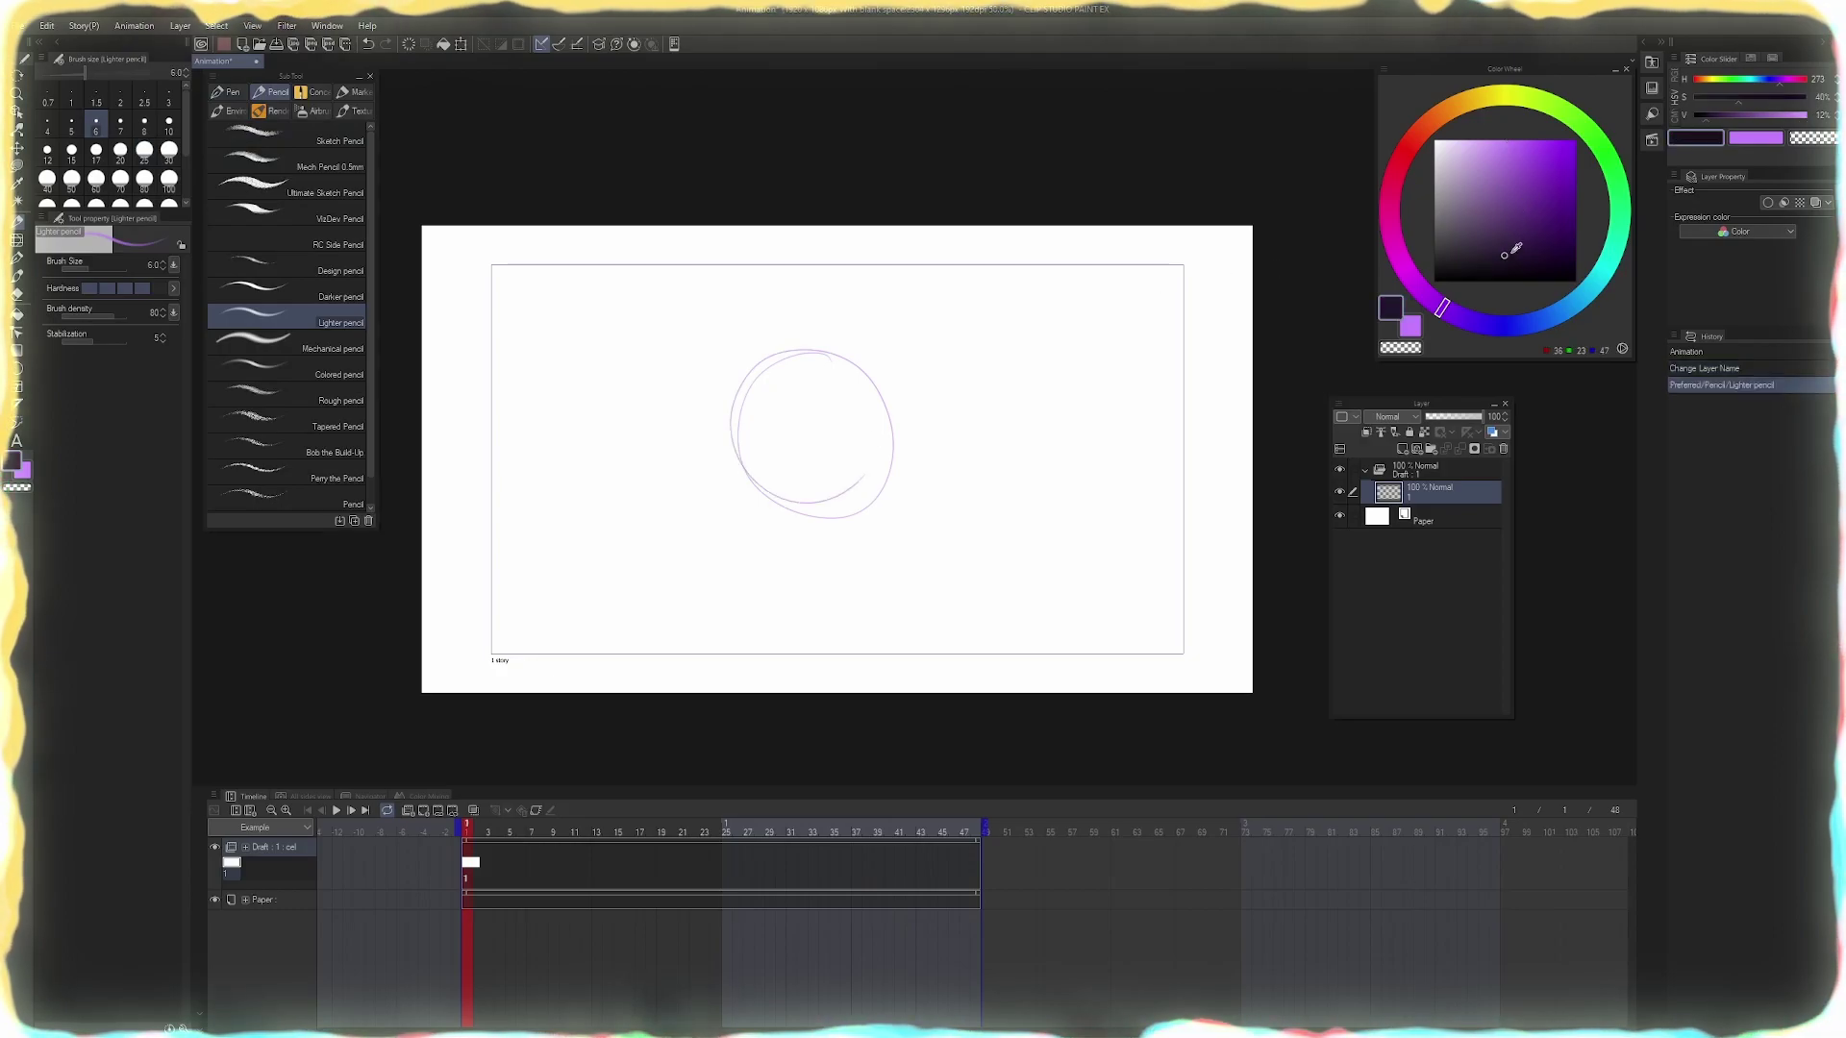
{"action": "mouse_move", "coordinate": [812, 381]}
{"action": "left_mouse_down"}
{"action": "mouse_move", "coordinate": [880, 490]}
{"action": "mouse_move", "coordinate": [895, 447]}
{"action": "left_mouse_up"}
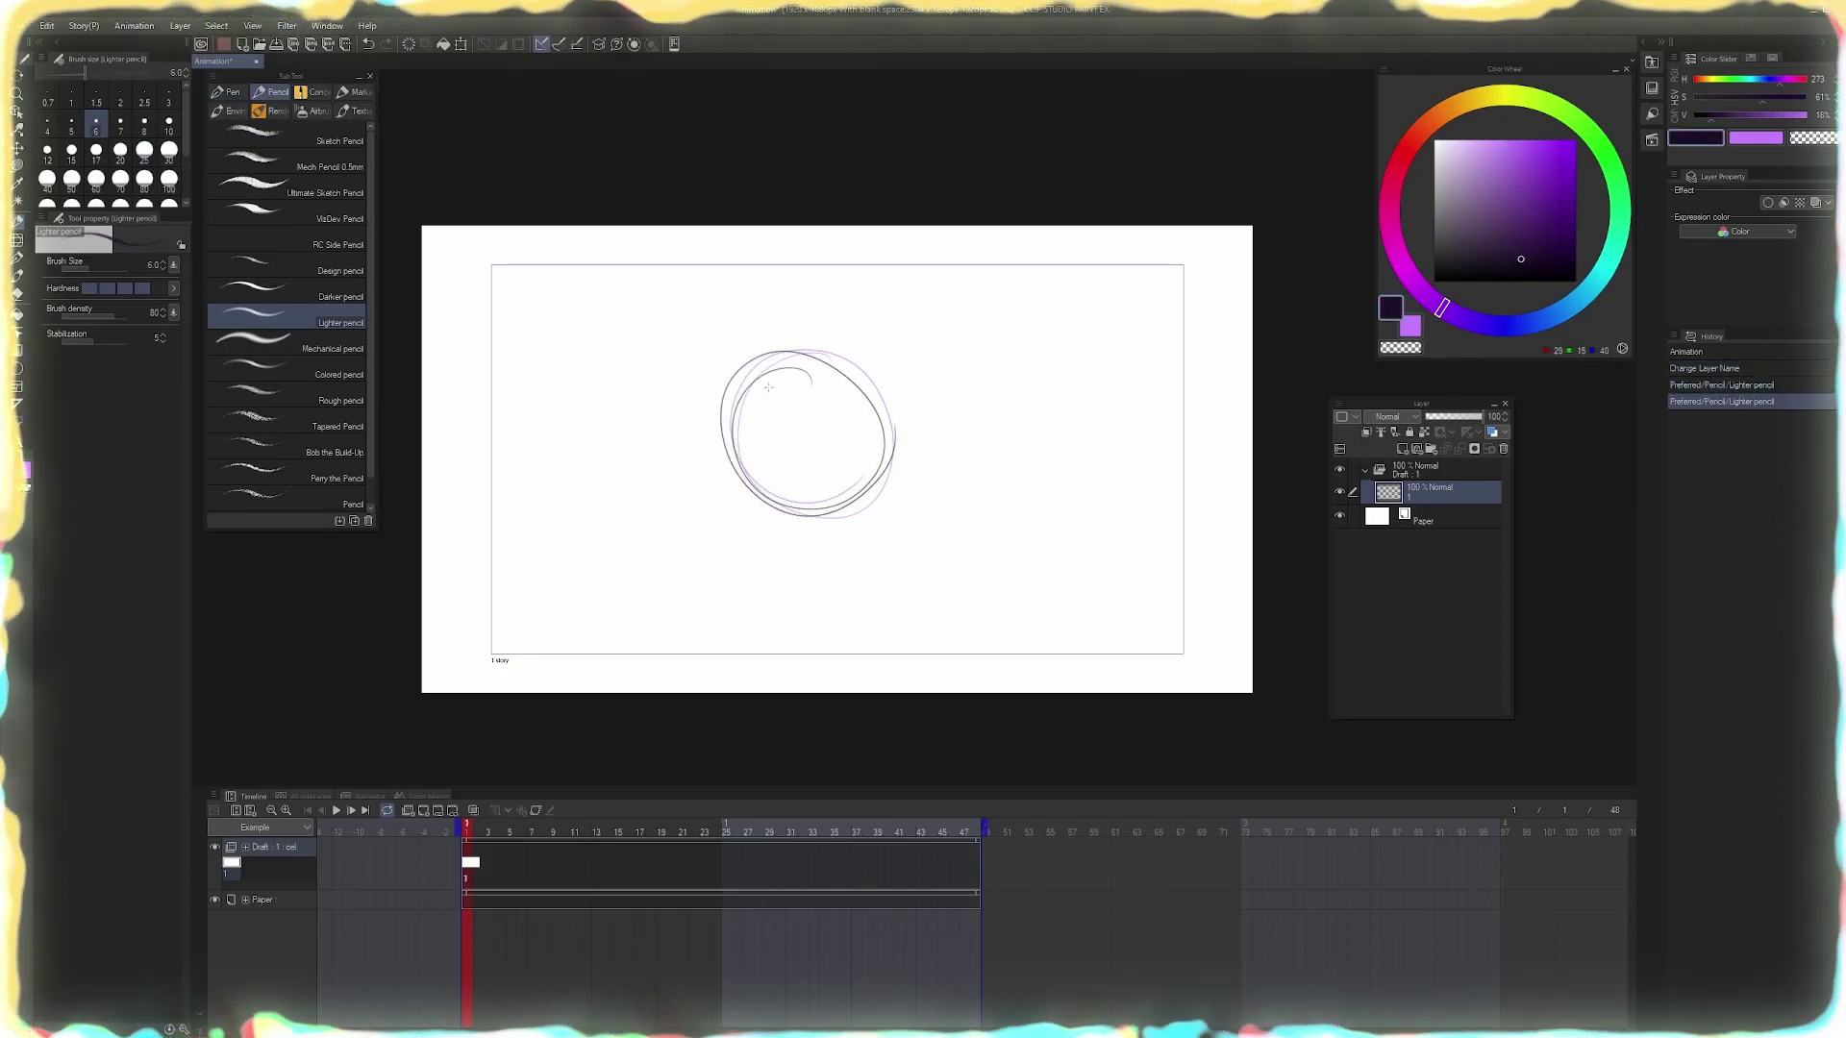
{"action": "mouse_move", "coordinate": [768, 386]}
{"action": "left_mouse_down"}
{"action": "mouse_move", "coordinate": [867, 486]}
{"action": "mouse_move", "coordinate": [845, 364]}
{"action": "mouse_move", "coordinate": [753, 376]}
{"action": "mouse_move", "coordinate": [813, 492]}
{"action": "mouse_move", "coordinate": [848, 361]}
{"action": "mouse_move", "coordinate": [742, 371]}
{"action": "mouse_move", "coordinate": [760, 507]}
{"action": "mouse_move", "coordinate": [902, 486]}
{"action": "left_mouse_up"}
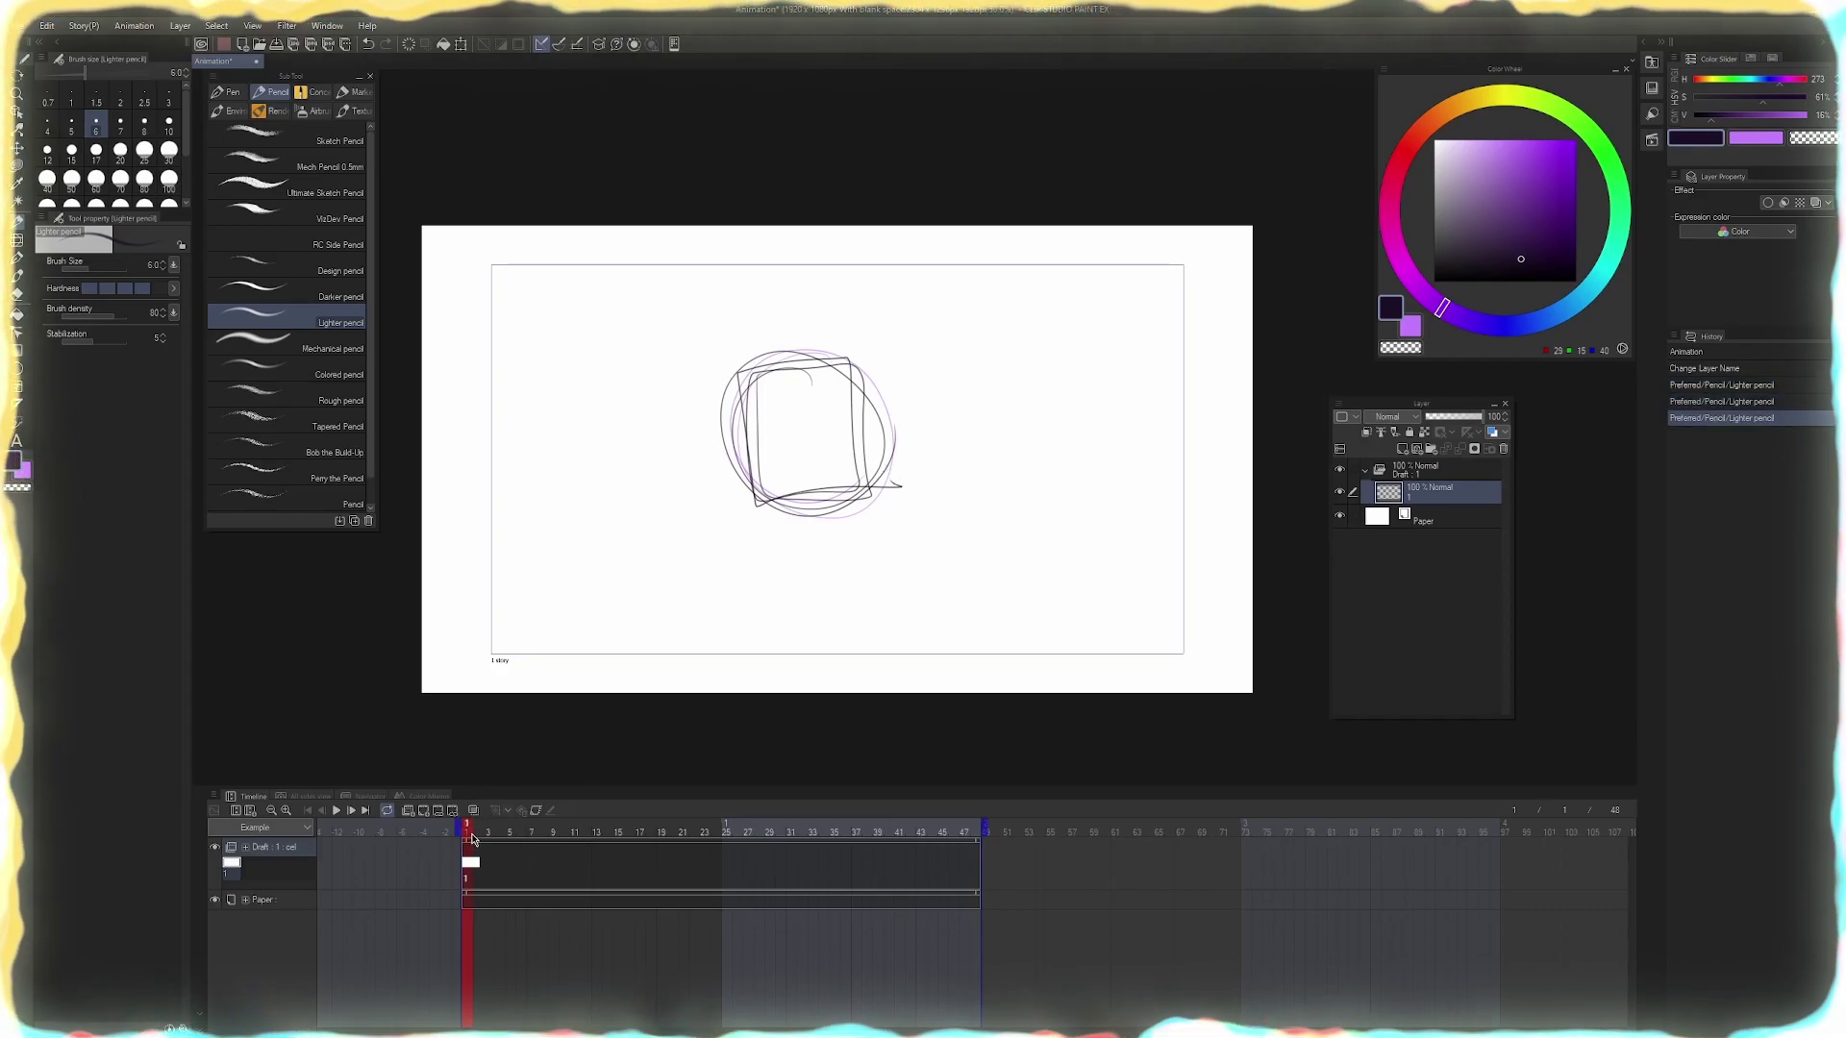
Add a new animation cel at frame 5 of the Draft track
{"action": "left_click_drag", "start_coordinate": [471, 834], "coordinate": [703, 840]}
{"action": "left_click_drag", "start_coordinate": [495, 857], "coordinate": [505, 856]}
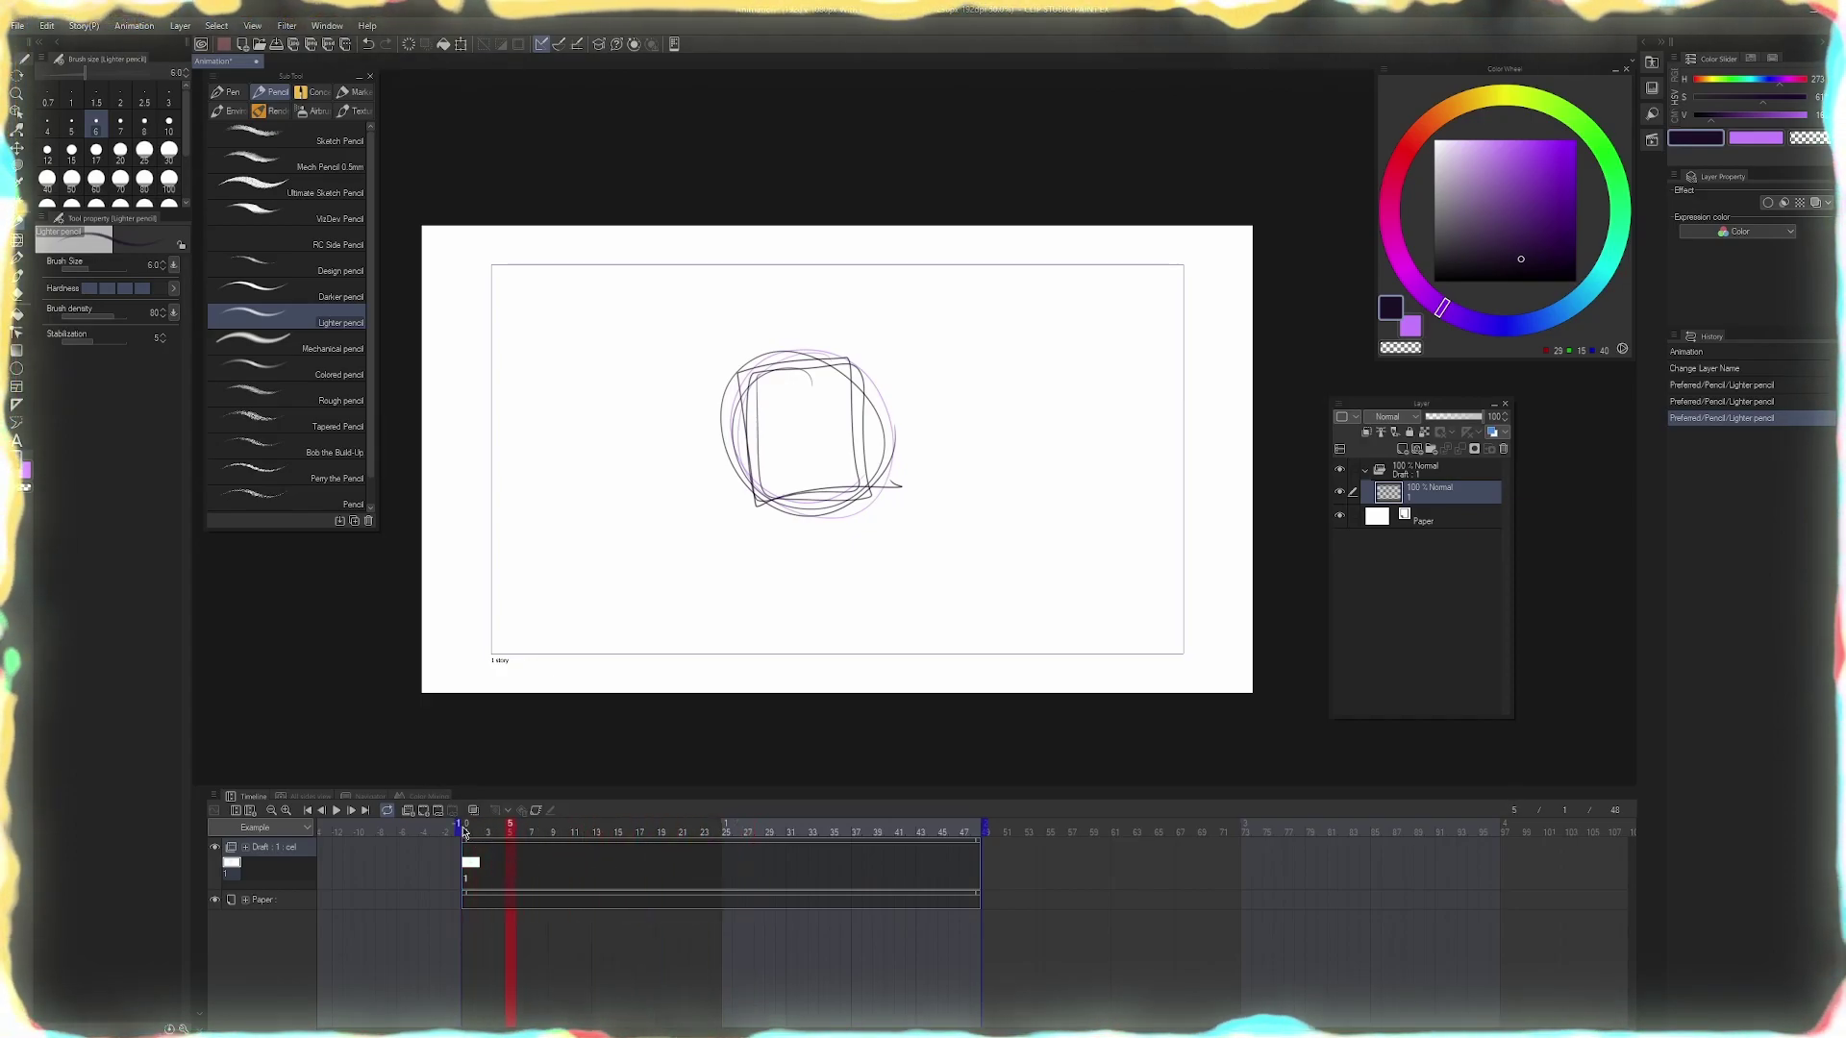
{"action": "right_click", "coordinate": [510, 872]}
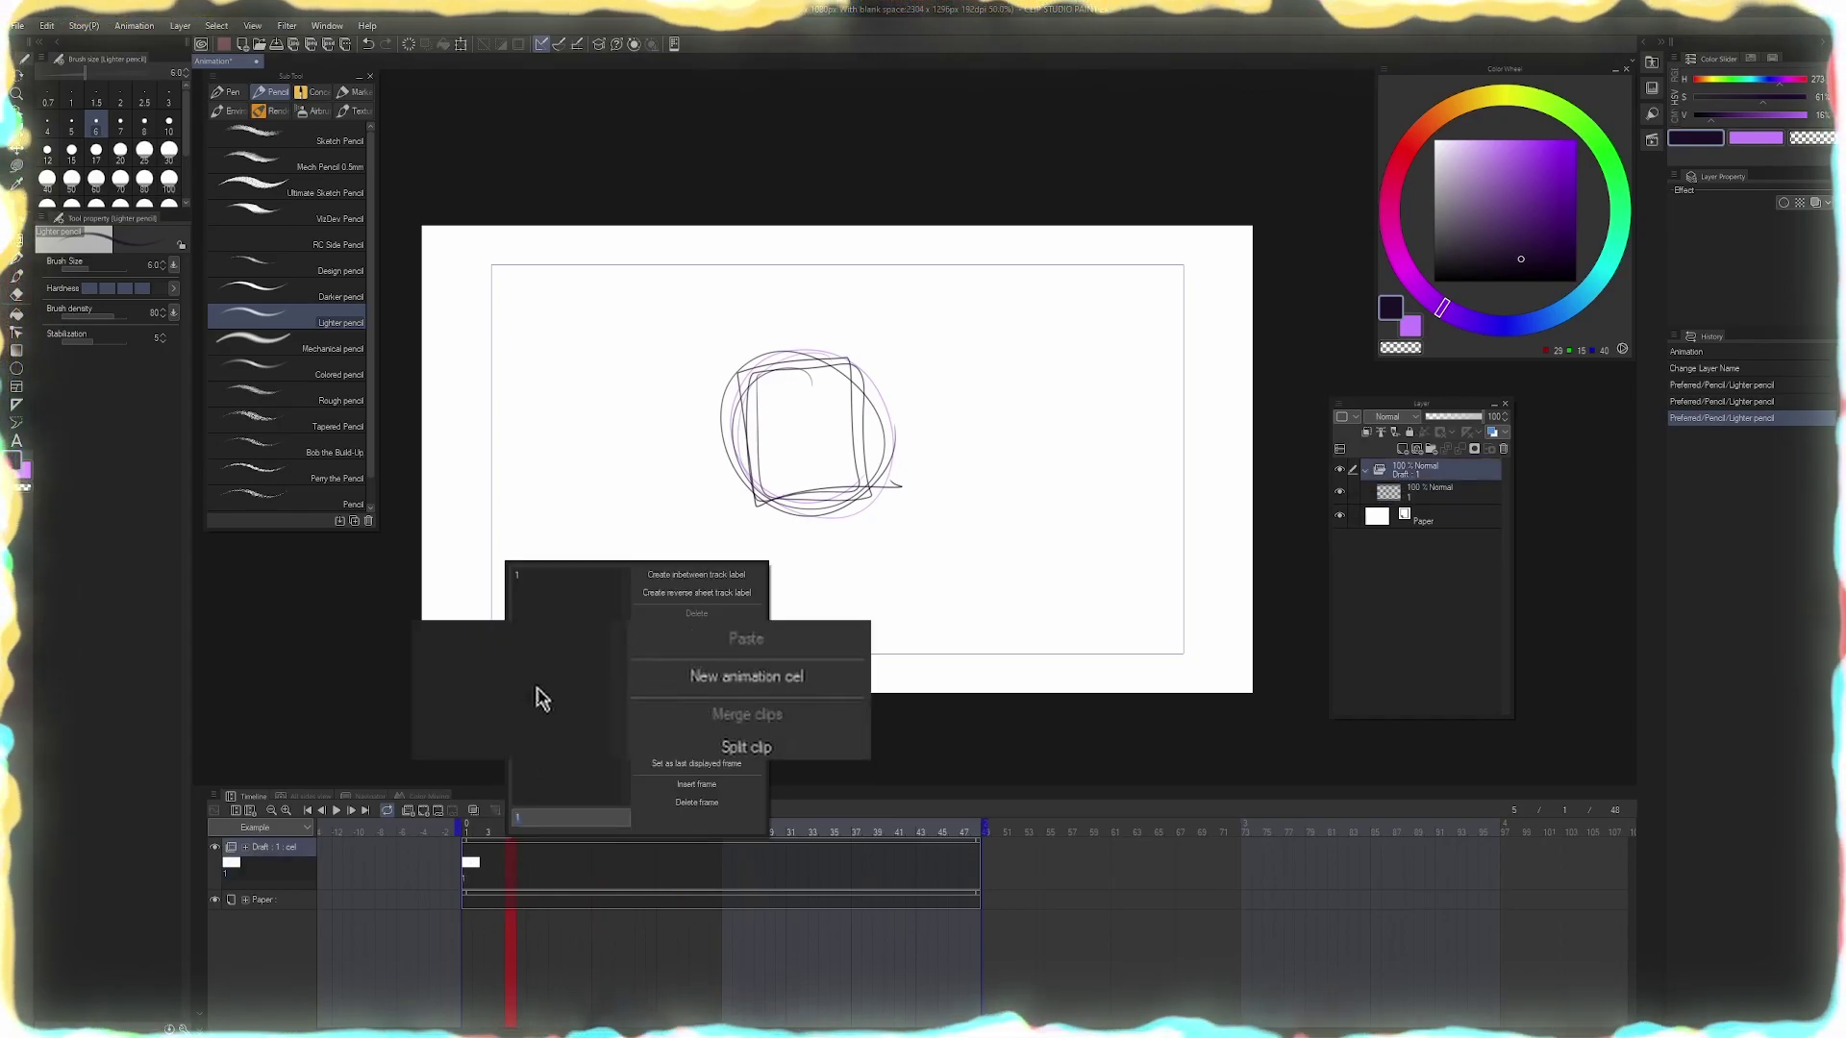
{"action": "left_click", "coordinate": [733, 686]}
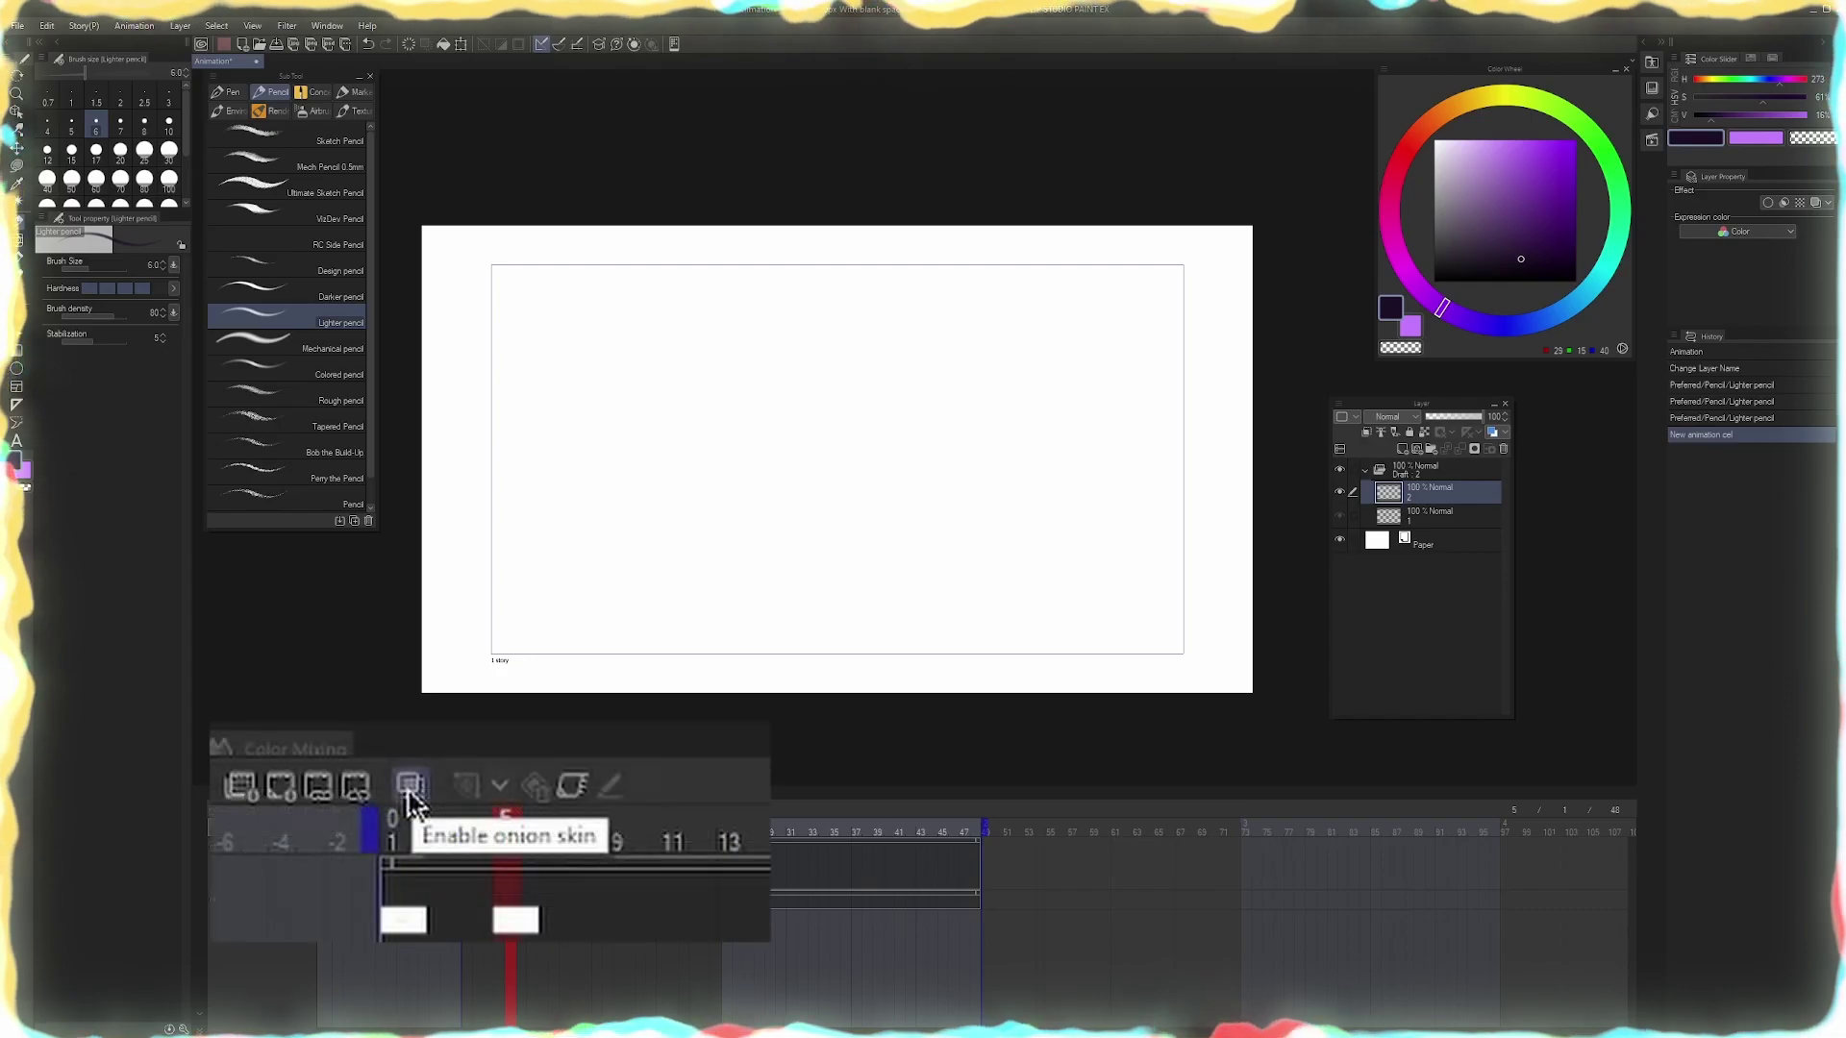
Enable onion skin, review the onion skin settings, and accept them as they are
{"action": "left_click", "coordinate": [473, 813]}
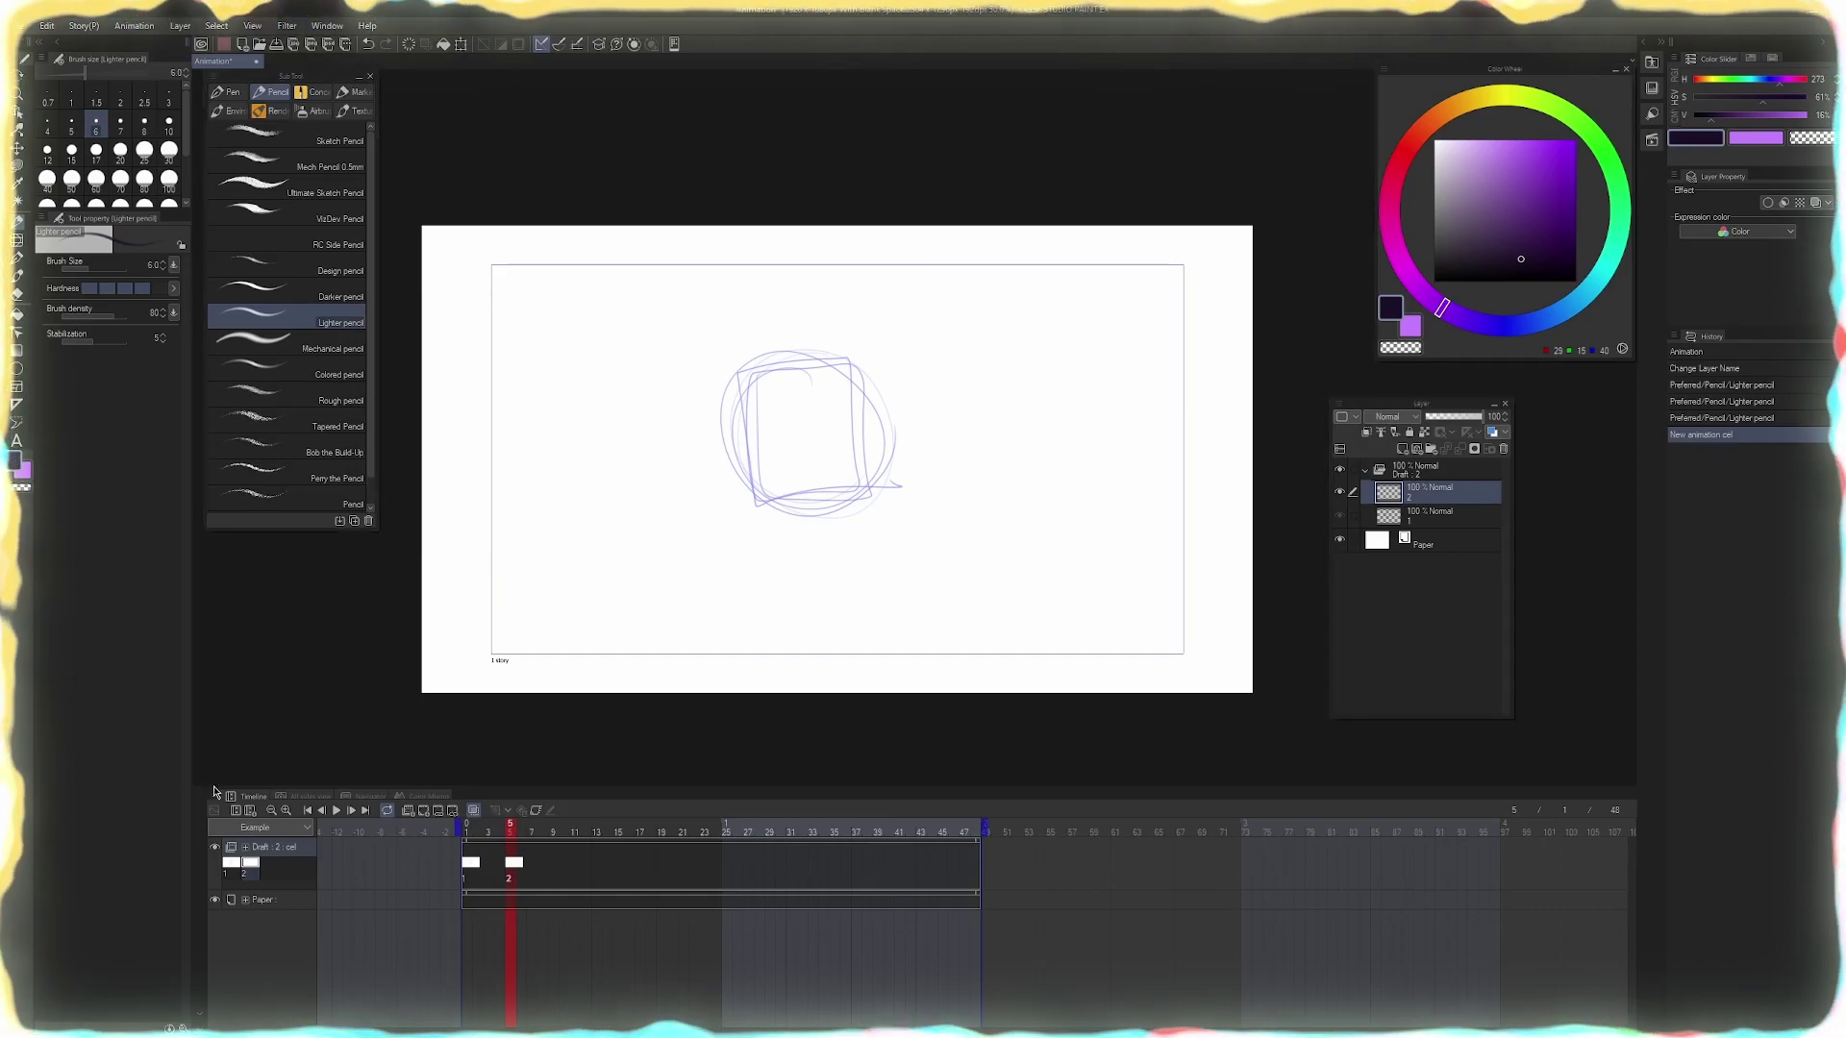
{"action": "left_click", "coordinate": [215, 798]}
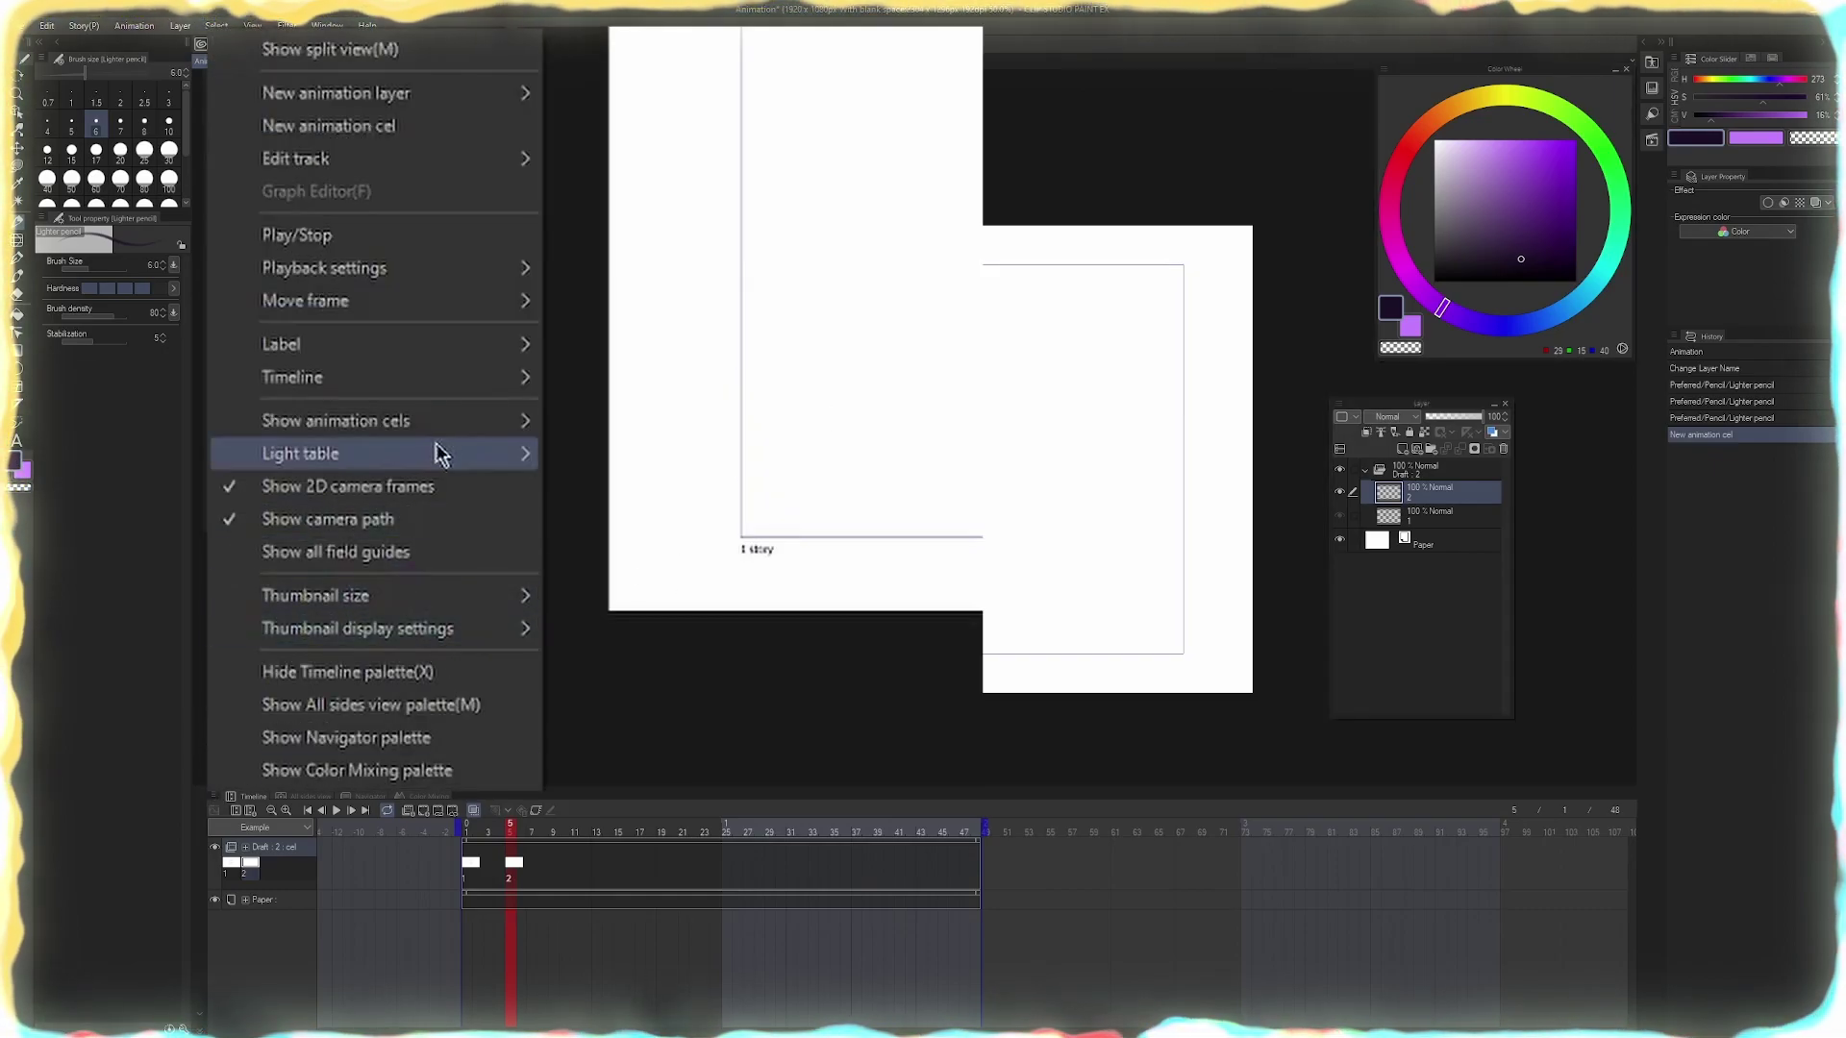
{"action": "mouse_move", "coordinate": [432, 422]}
{"action": "left_click", "coordinate": [663, 491]}
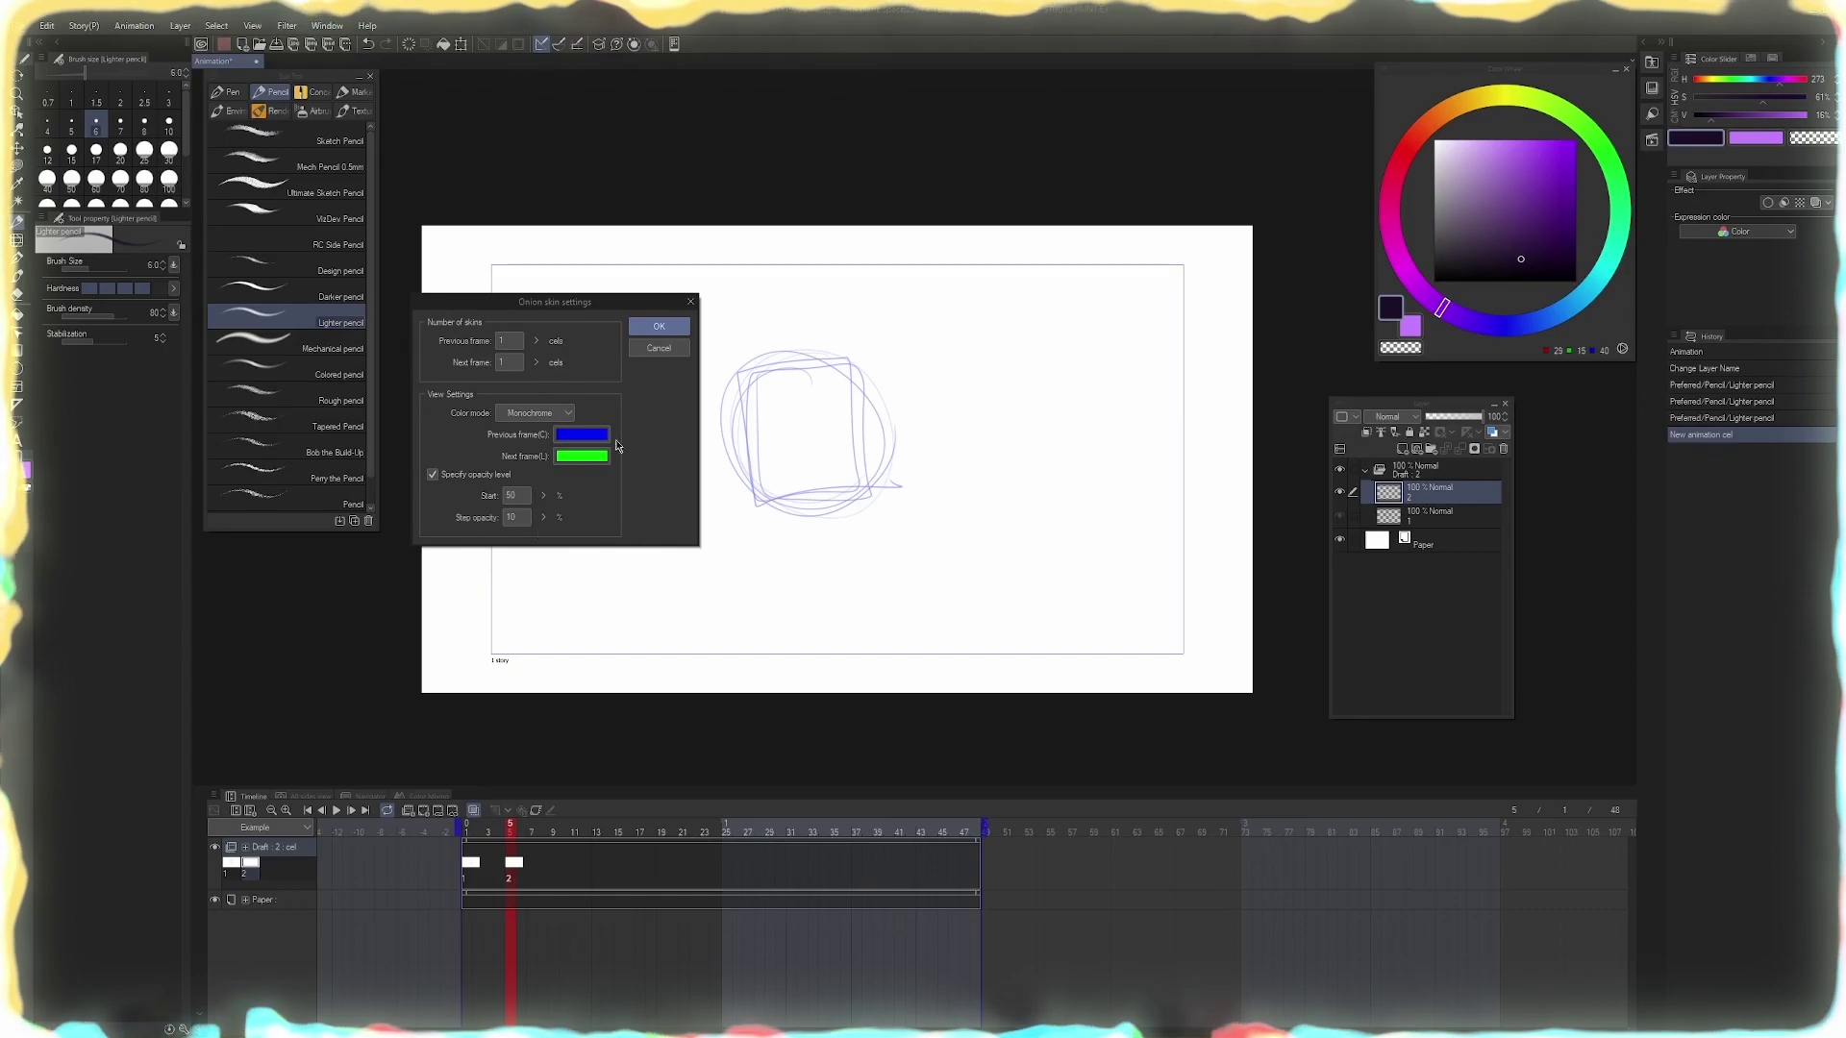
{"action": "key", "text": "Return"}
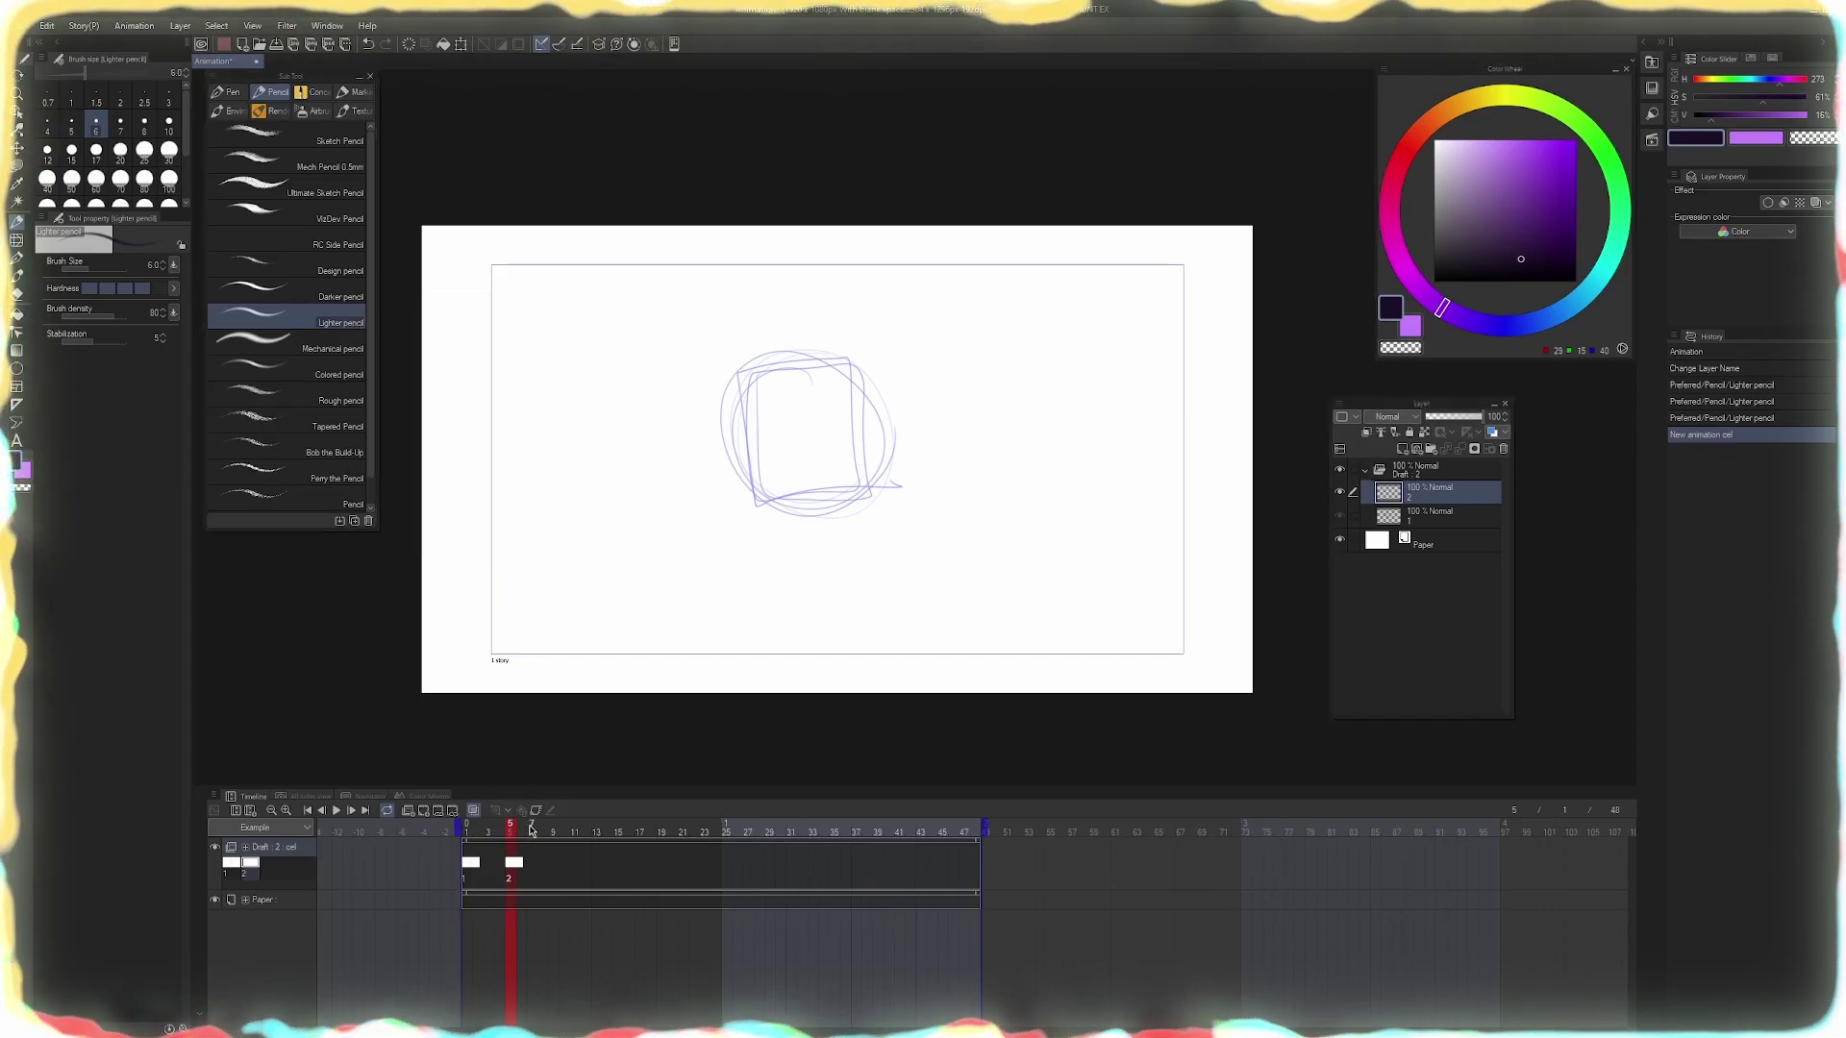
Draw a circle and square on the frame 5 cel, to the right of the onion-skinned sketch
{"action": "left_click_drag", "start_coordinate": [546, 833], "coordinate": [511, 837]}
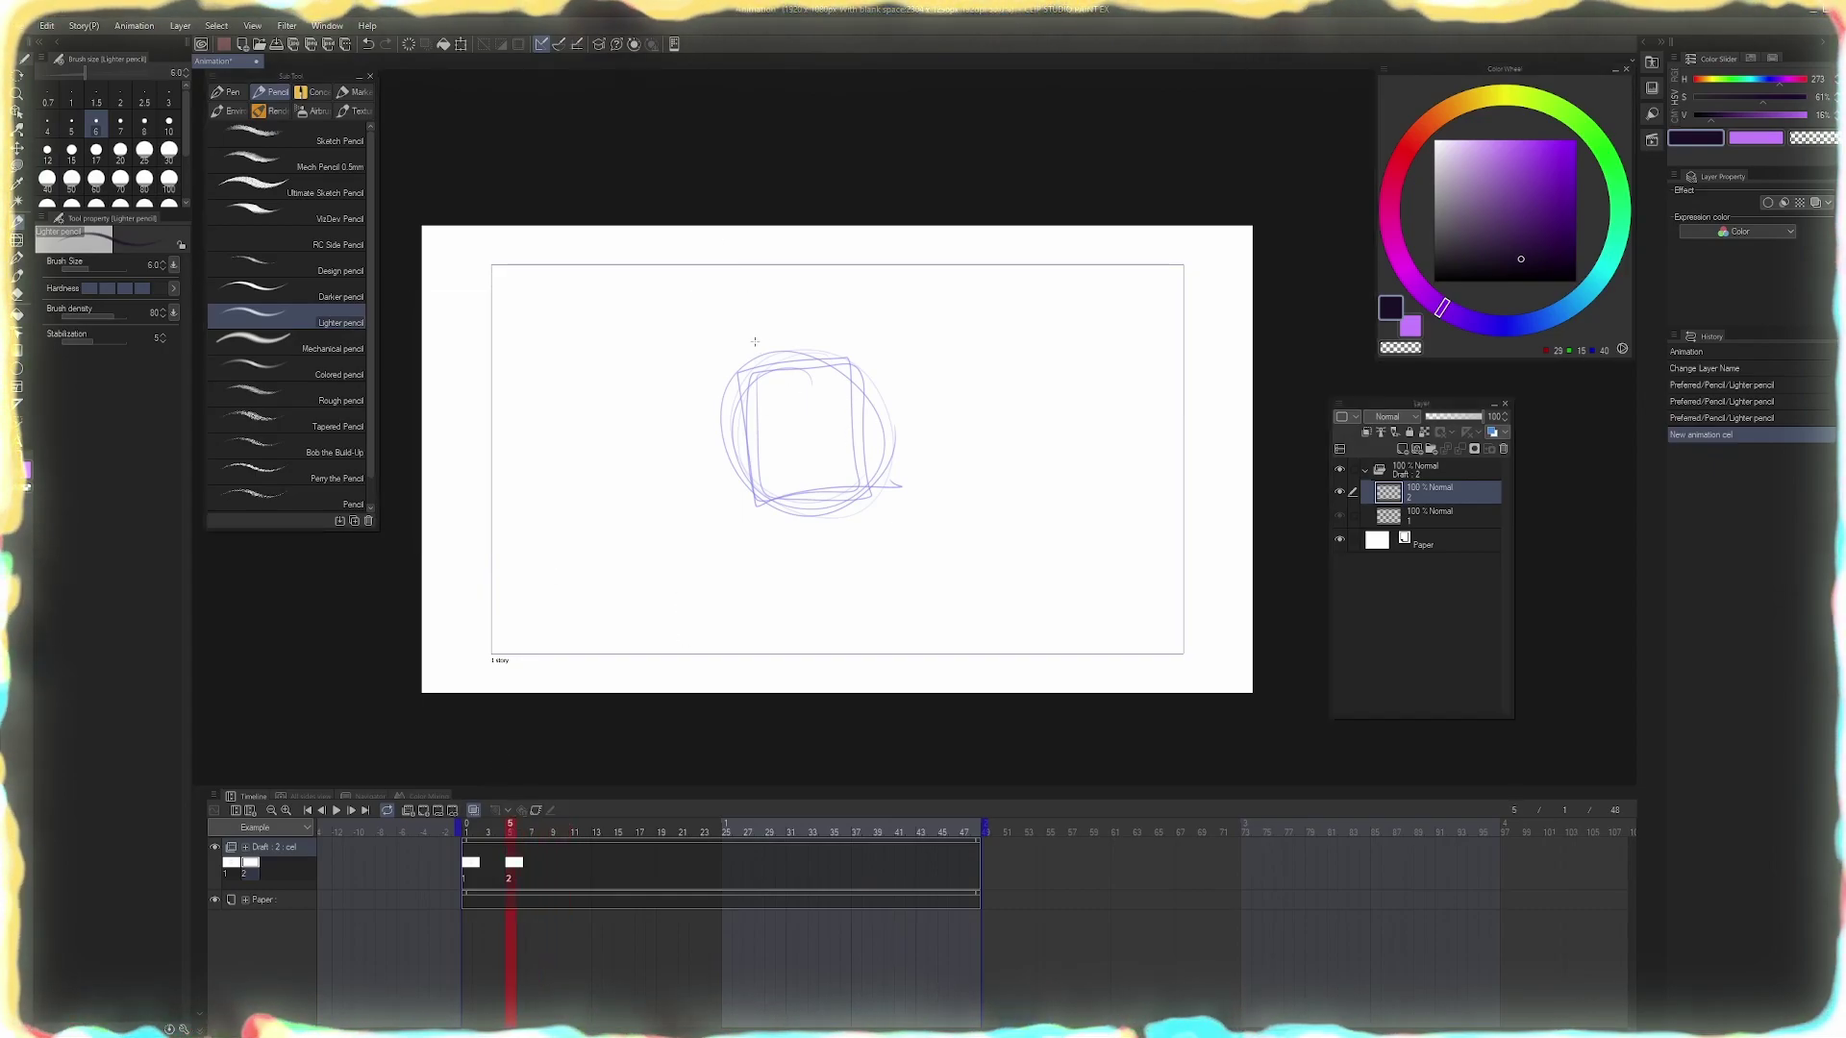
{"action": "mouse_move", "coordinate": [991, 341]}
{"action": "left_mouse_down"}
{"action": "mouse_move", "coordinate": [1054, 469]}
{"action": "mouse_move", "coordinate": [954, 347]}
{"action": "mouse_move", "coordinate": [915, 499]}
{"action": "mouse_move", "coordinate": [1031, 394]}
{"action": "left_mouse_up"}
Turn onion skin off, add an in-between animation cel at frame 3, and sketch on it
{"action": "mouse_move", "coordinate": [488, 832]}
{"action": "left_mouse_down"}
{"action": "mouse_move", "coordinate": [516, 846]}
{"action": "mouse_move", "coordinate": [488, 836]}
{"action": "left_mouse_up"}
{"action": "left_click", "coordinate": [474, 812]}
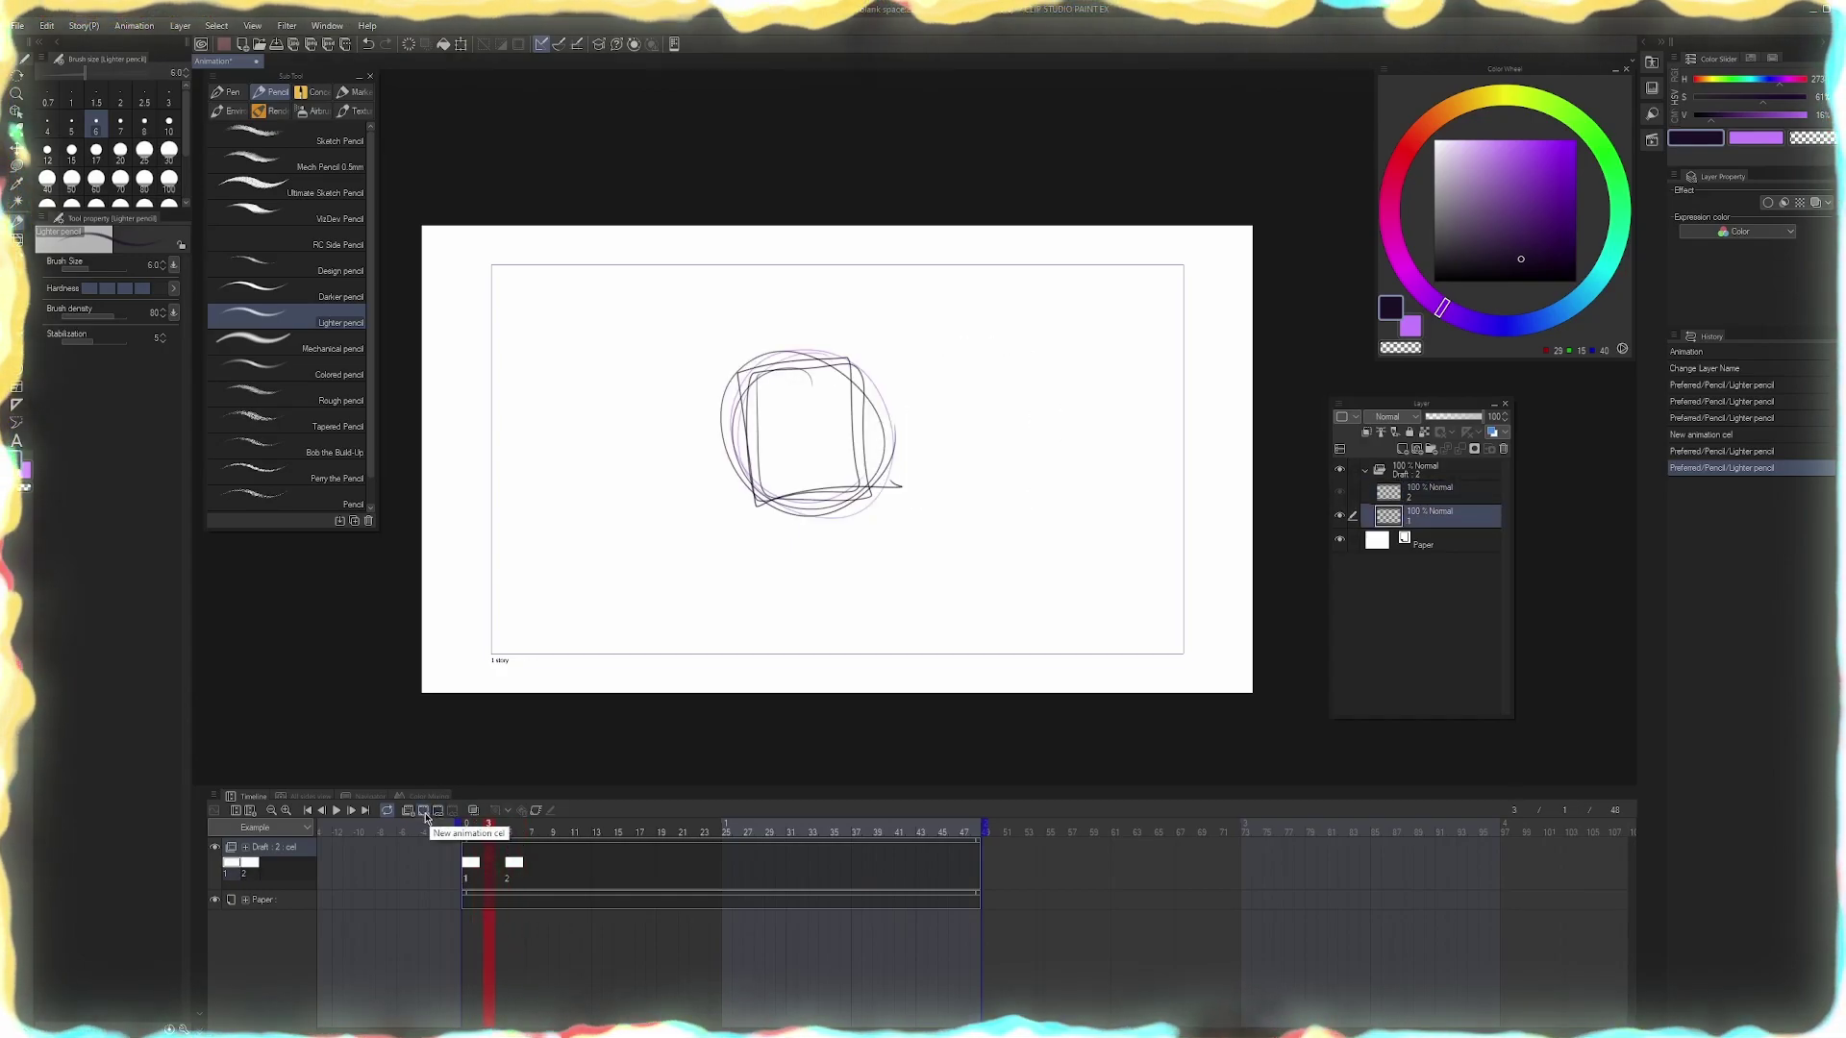
{"action": "left_click", "coordinate": [425, 816]}
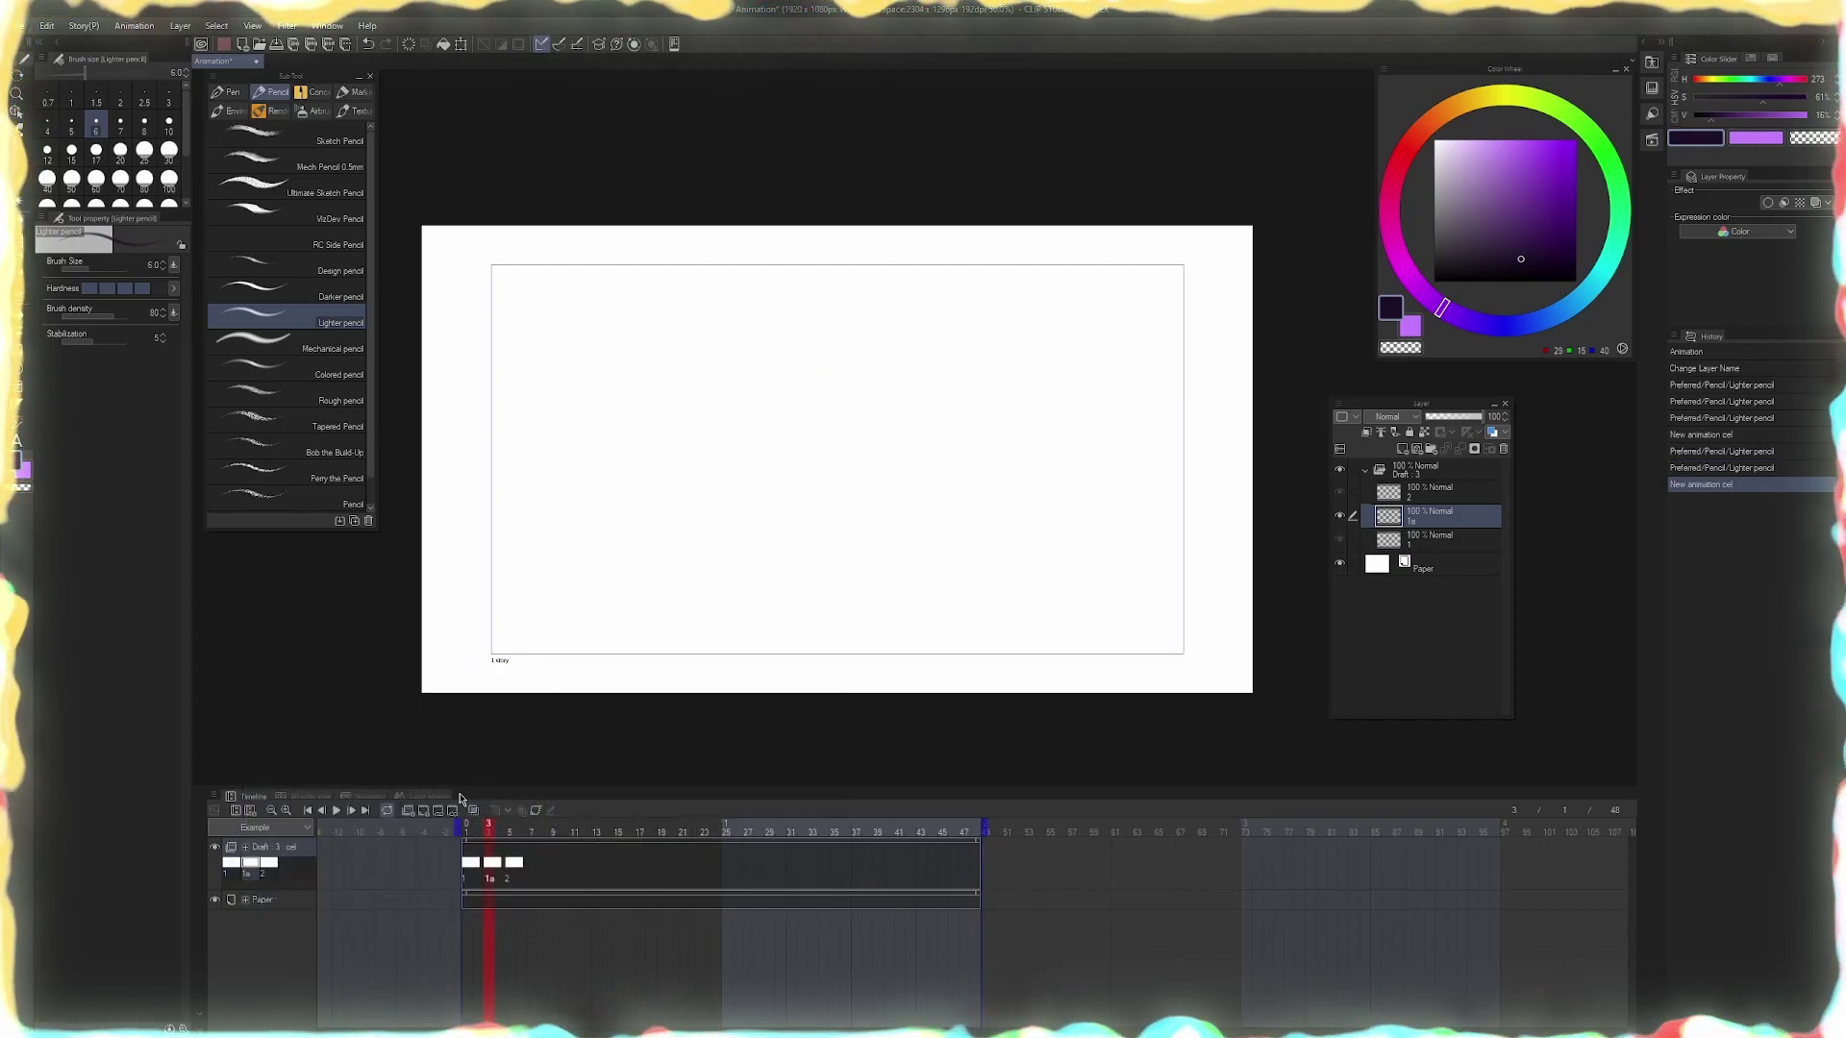
{"action": "mouse_move", "coordinate": [827, 364]}
{"action": "left_mouse_down"}
{"action": "mouse_move", "coordinate": [969, 434]}
{"action": "mouse_move", "coordinate": [878, 351]}
{"action": "mouse_move", "coordinate": [833, 508]}
{"action": "mouse_move", "coordinate": [937, 489]}
{"action": "left_mouse_up"}
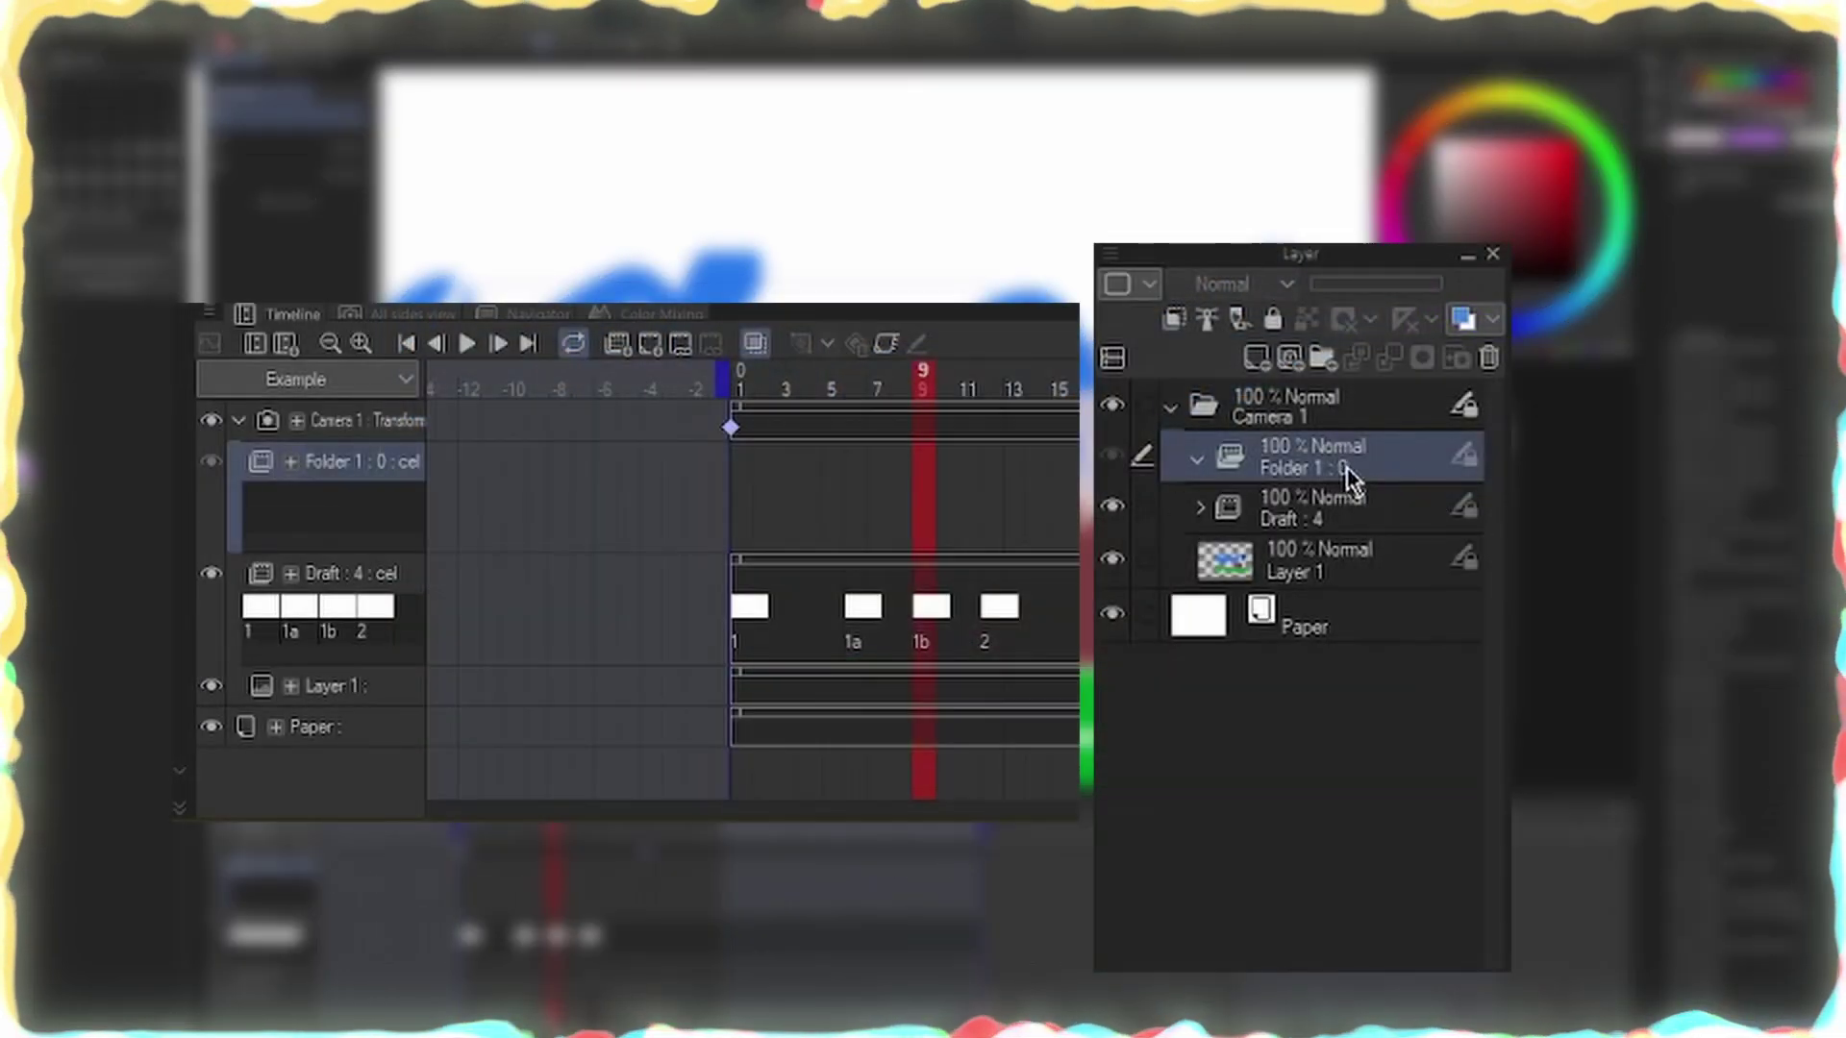
Move Folder 1 below the Draft folder in both the layer order and the timeline track order
{"action": "left_click_drag", "start_coordinate": [1442, 497], "coordinate": [1333, 523]}
{"action": "left_click_drag", "start_coordinate": [339, 569], "coordinate": [349, 630]}
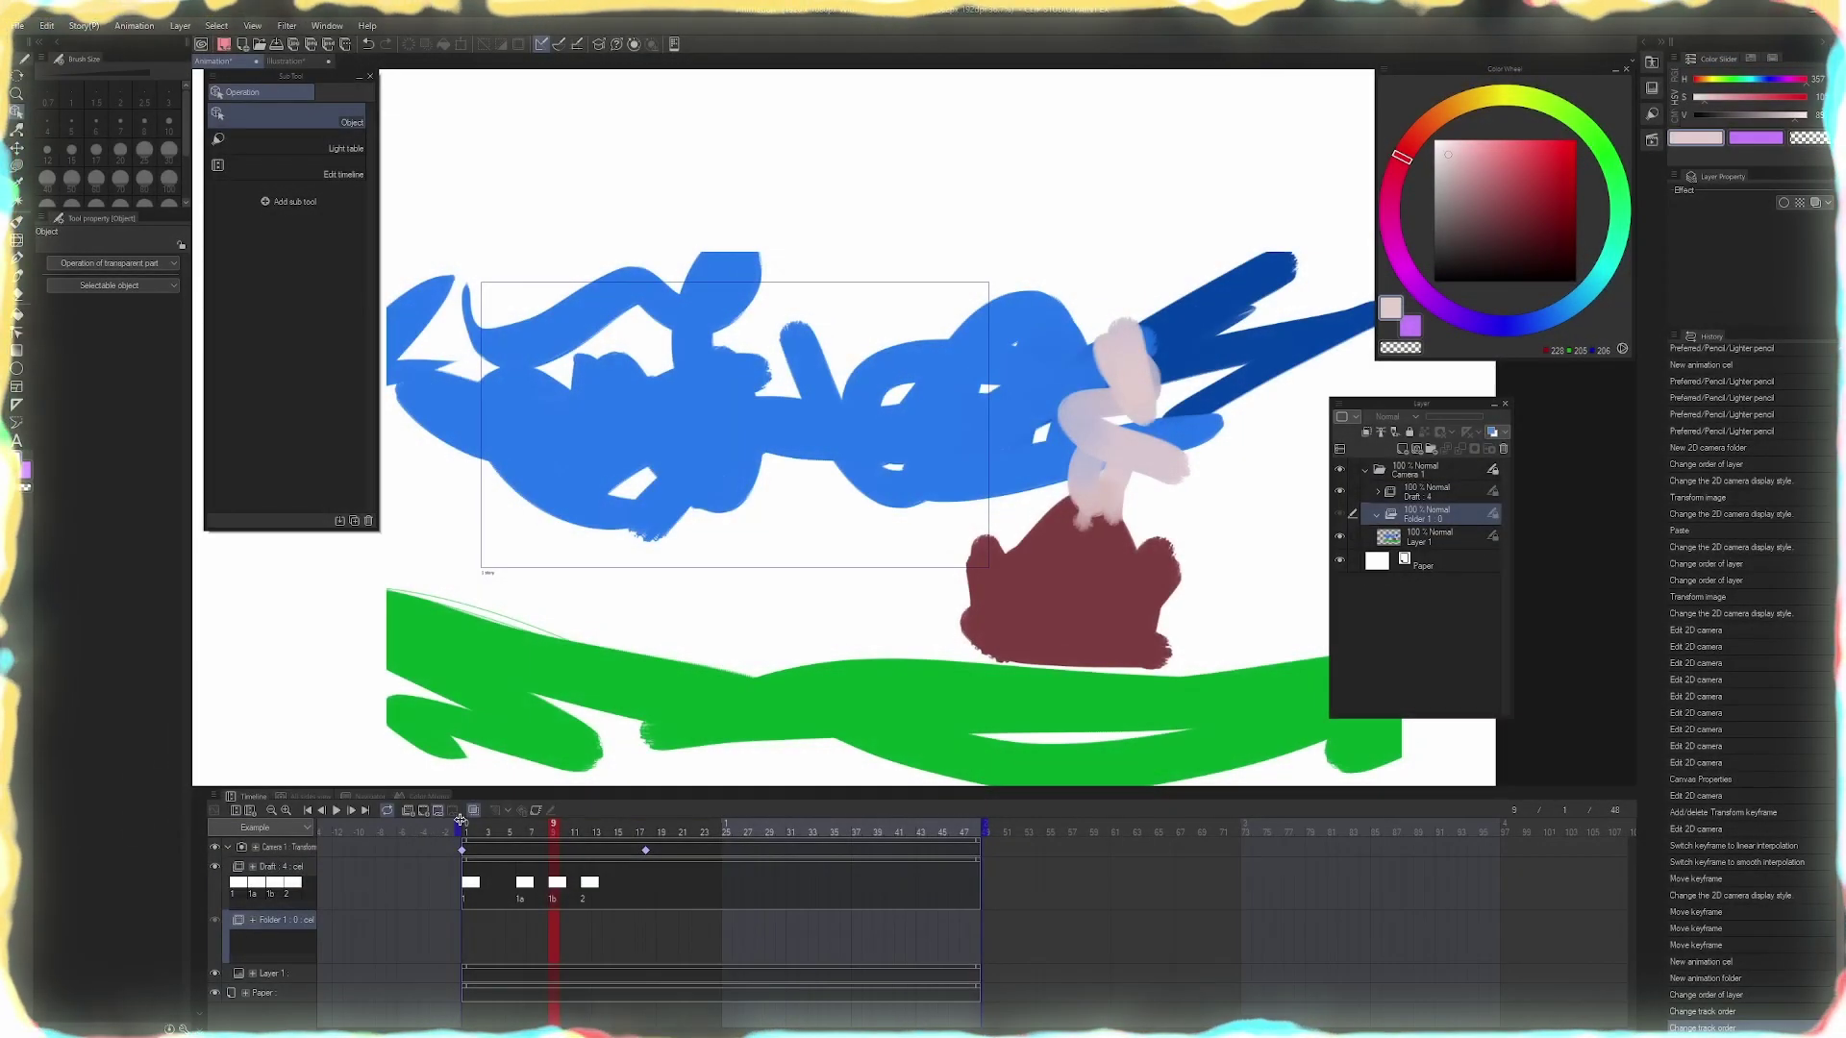
Select cel 2 at frame 12 of the Draft track, remove it with Delete specified cels, and scrub past it
{"action": "left_click", "coordinate": [575, 884]}
{"action": "left_click", "coordinate": [586, 884]}
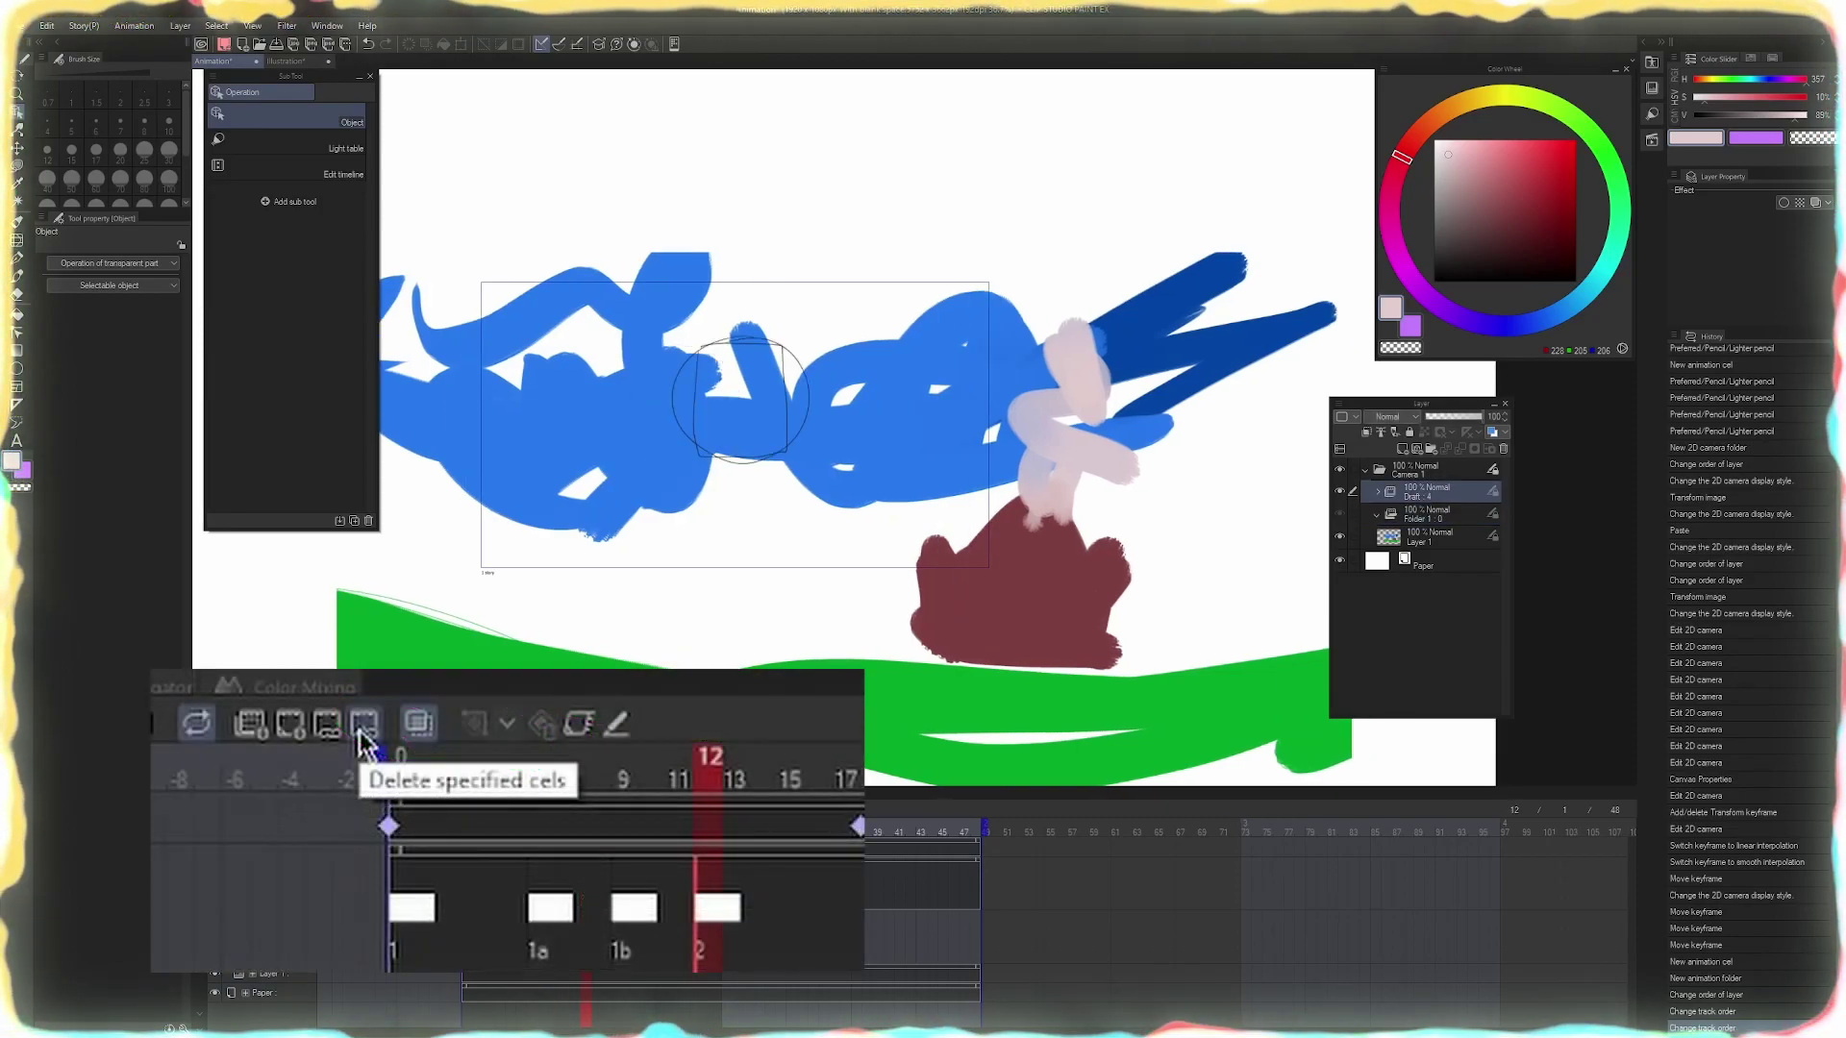
{"action": "left_click", "coordinate": [363, 726]}
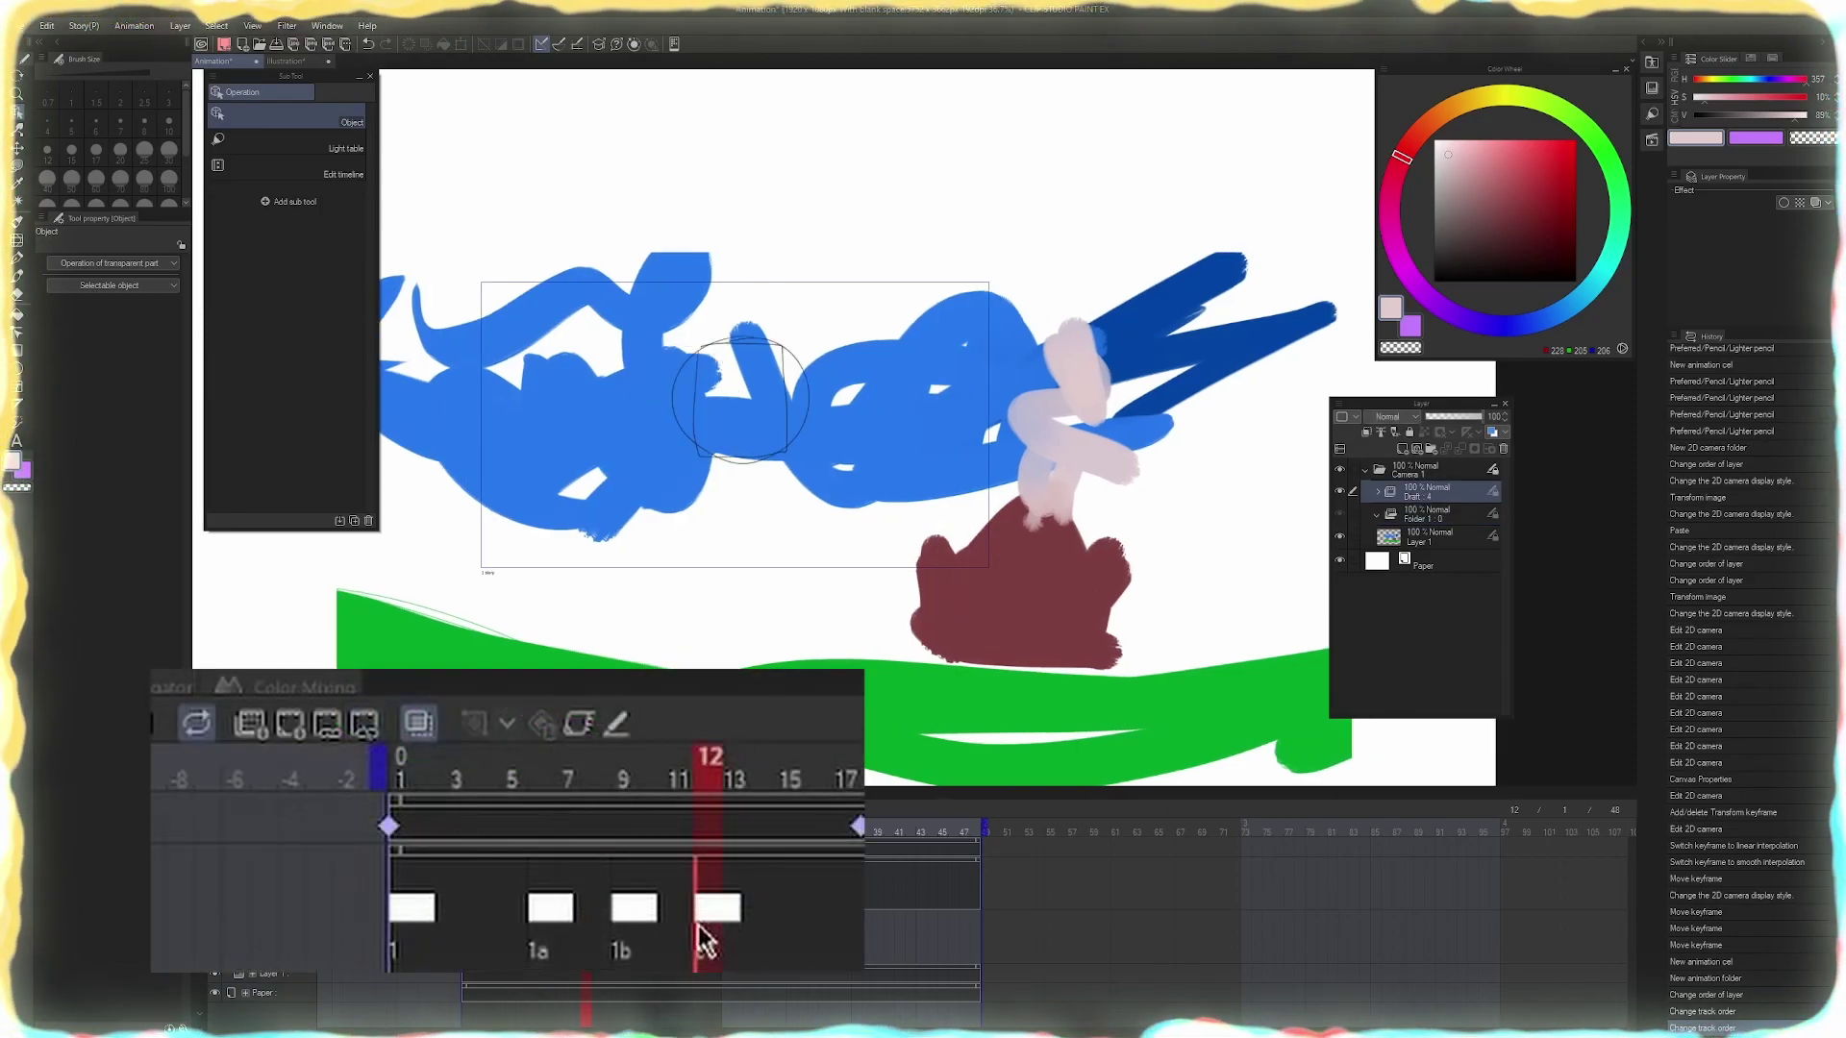
{"action": "left_click", "coordinate": [364, 730]}
{"action": "left_click_drag", "start_coordinate": [575, 777], "coordinate": [710, 787]}
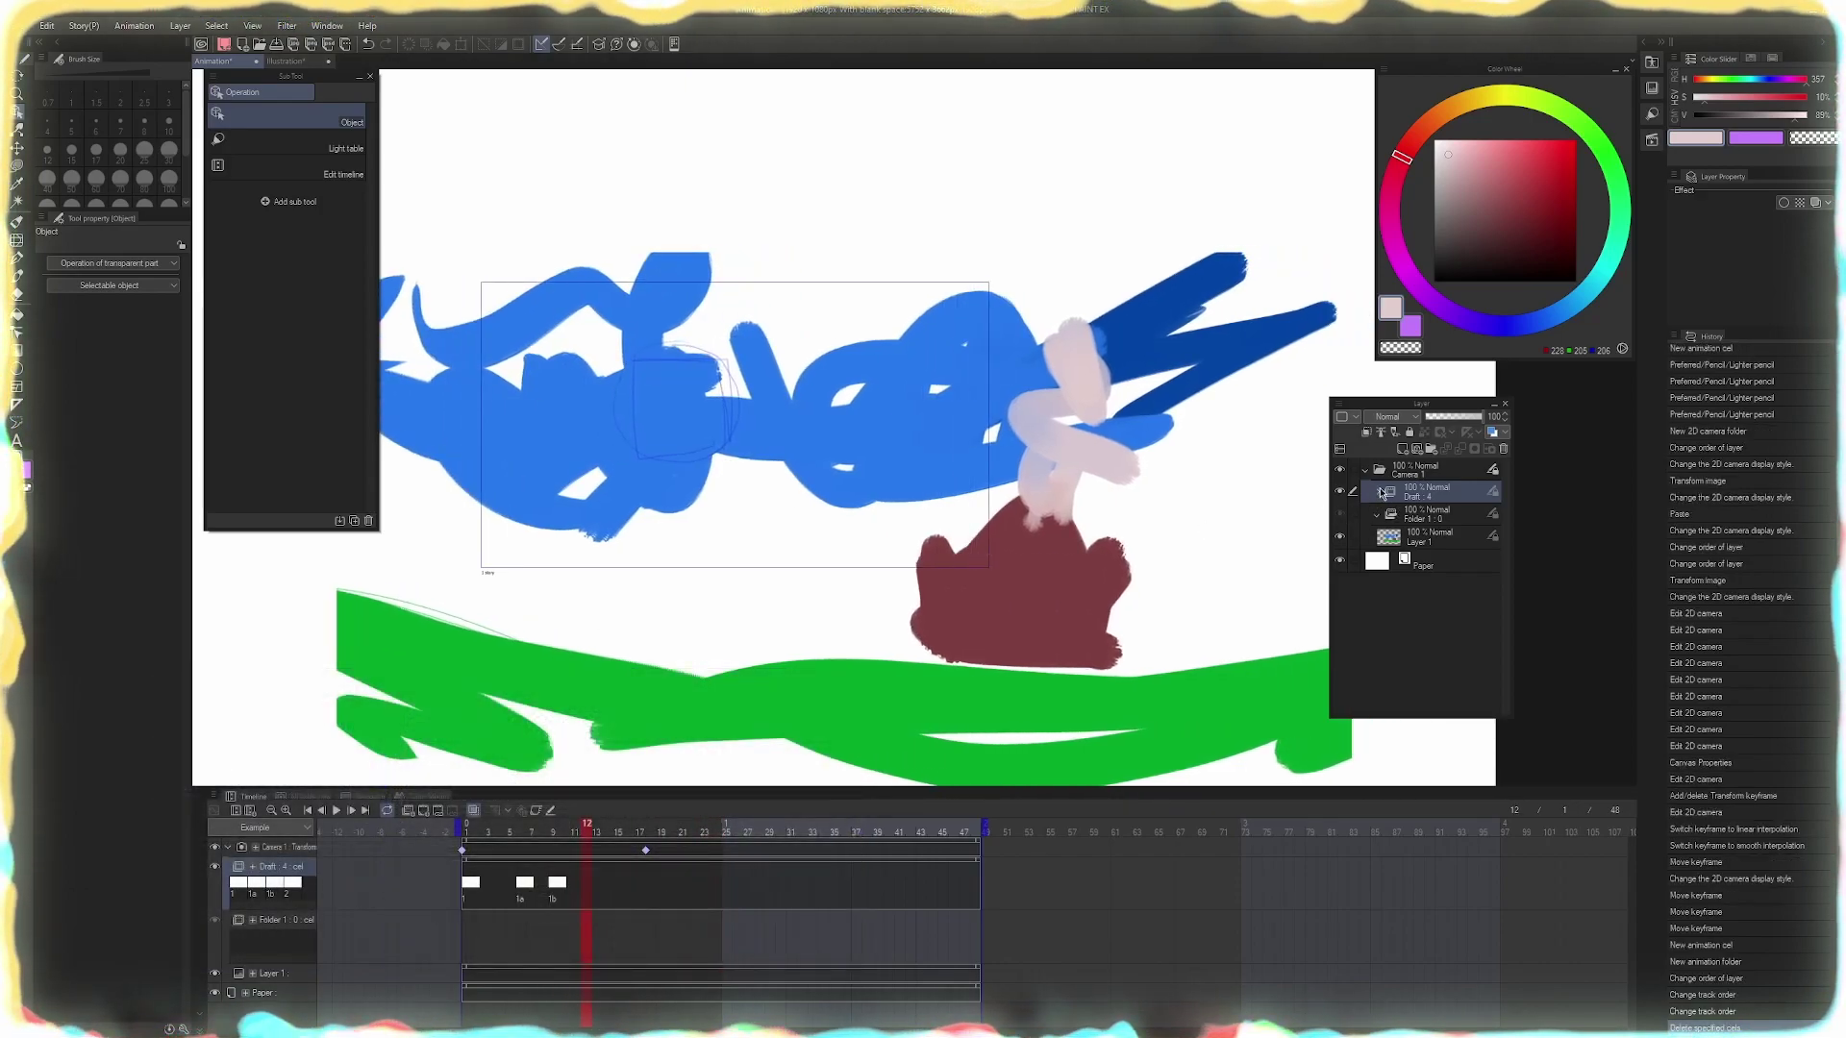
Expand the Draft folder to see its cel layers, and delete the specified cel 2 from frame 12
{"action": "left_click", "coordinate": [1381, 492]}
{"action": "left_click", "coordinate": [1453, 518]}
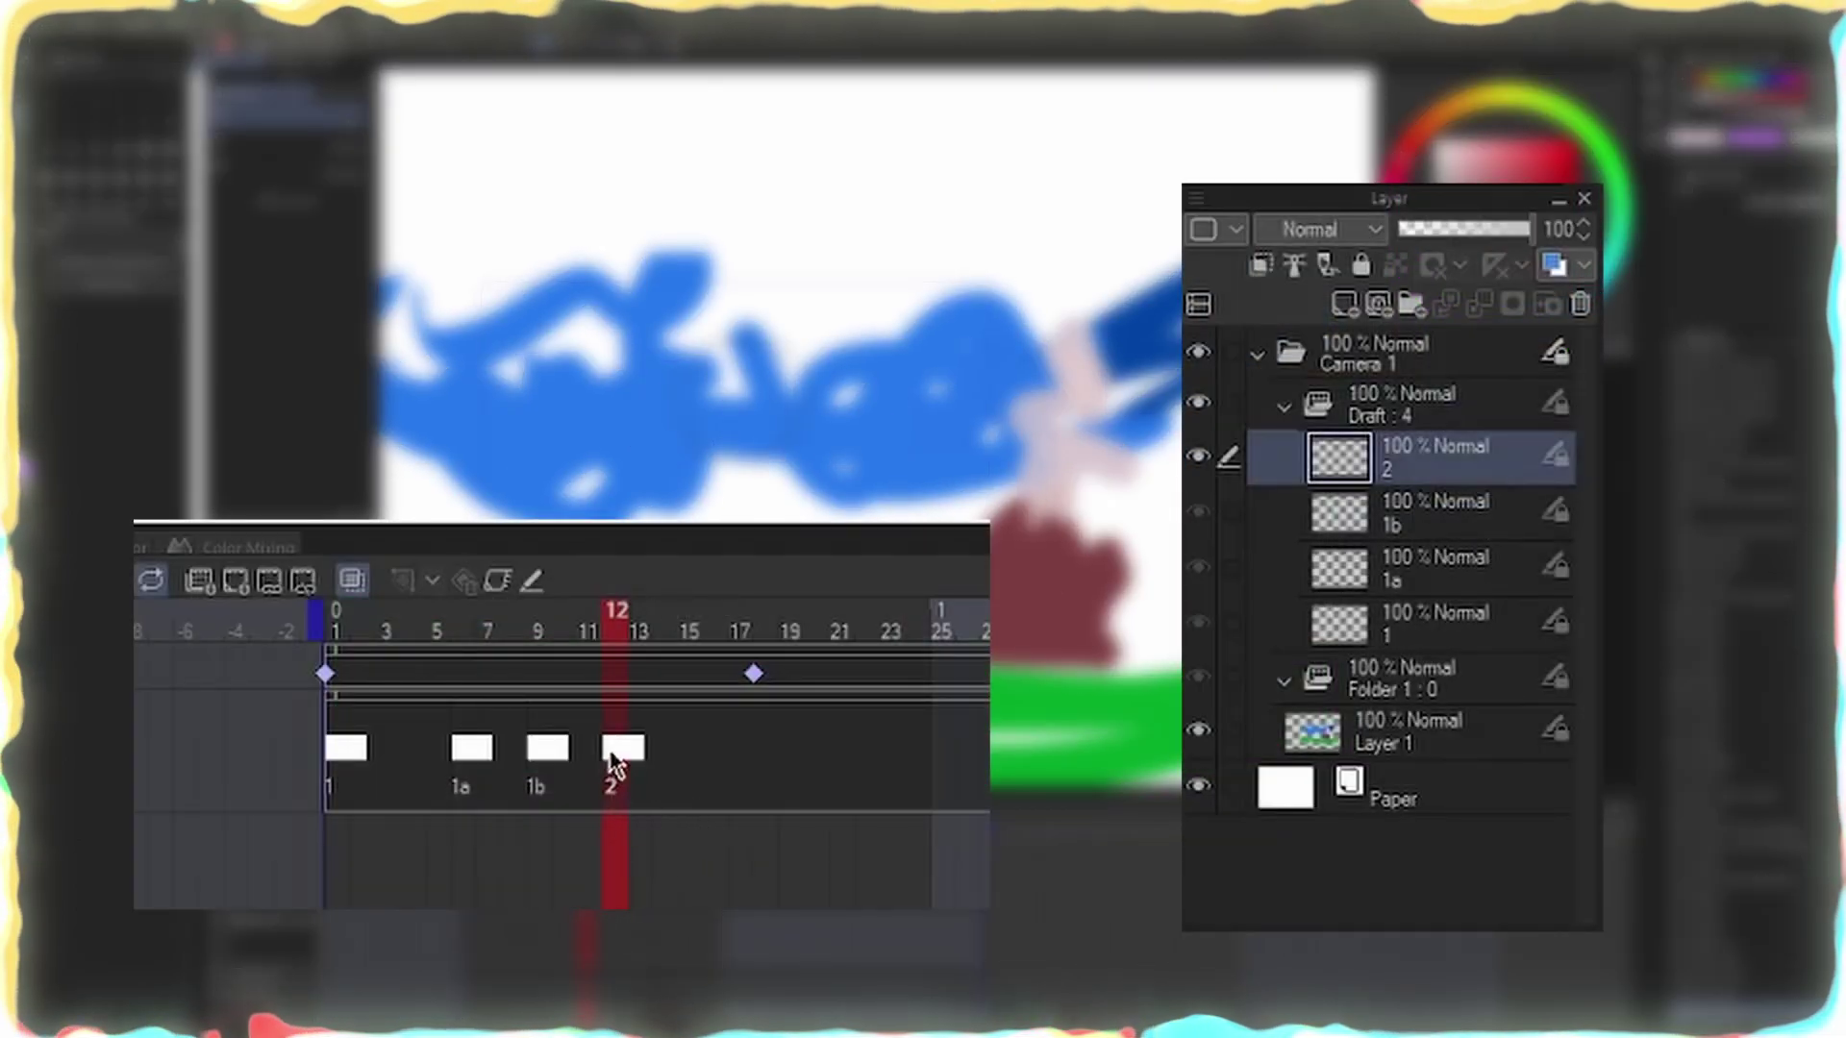
{"action": "left_click", "coordinate": [615, 764]}
{"action": "left_click", "coordinate": [1359, 453]}
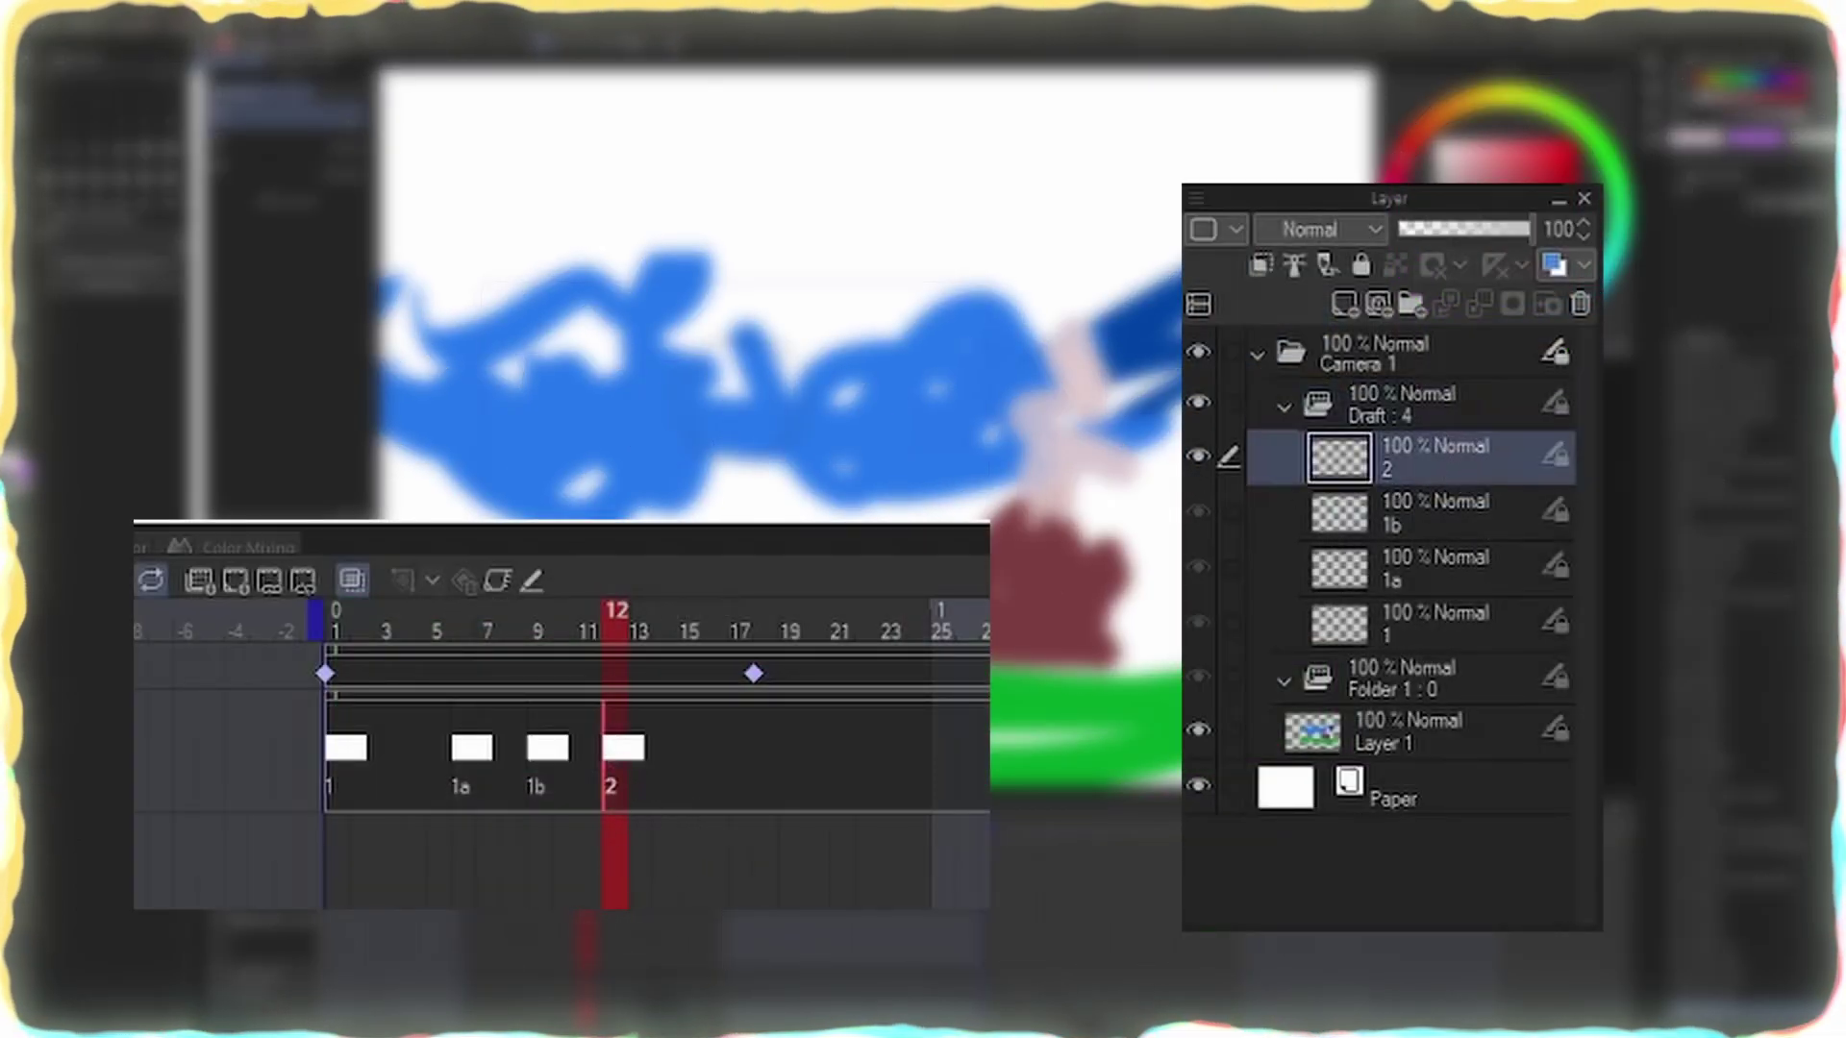
{"action": "left_click", "coordinate": [304, 580]}
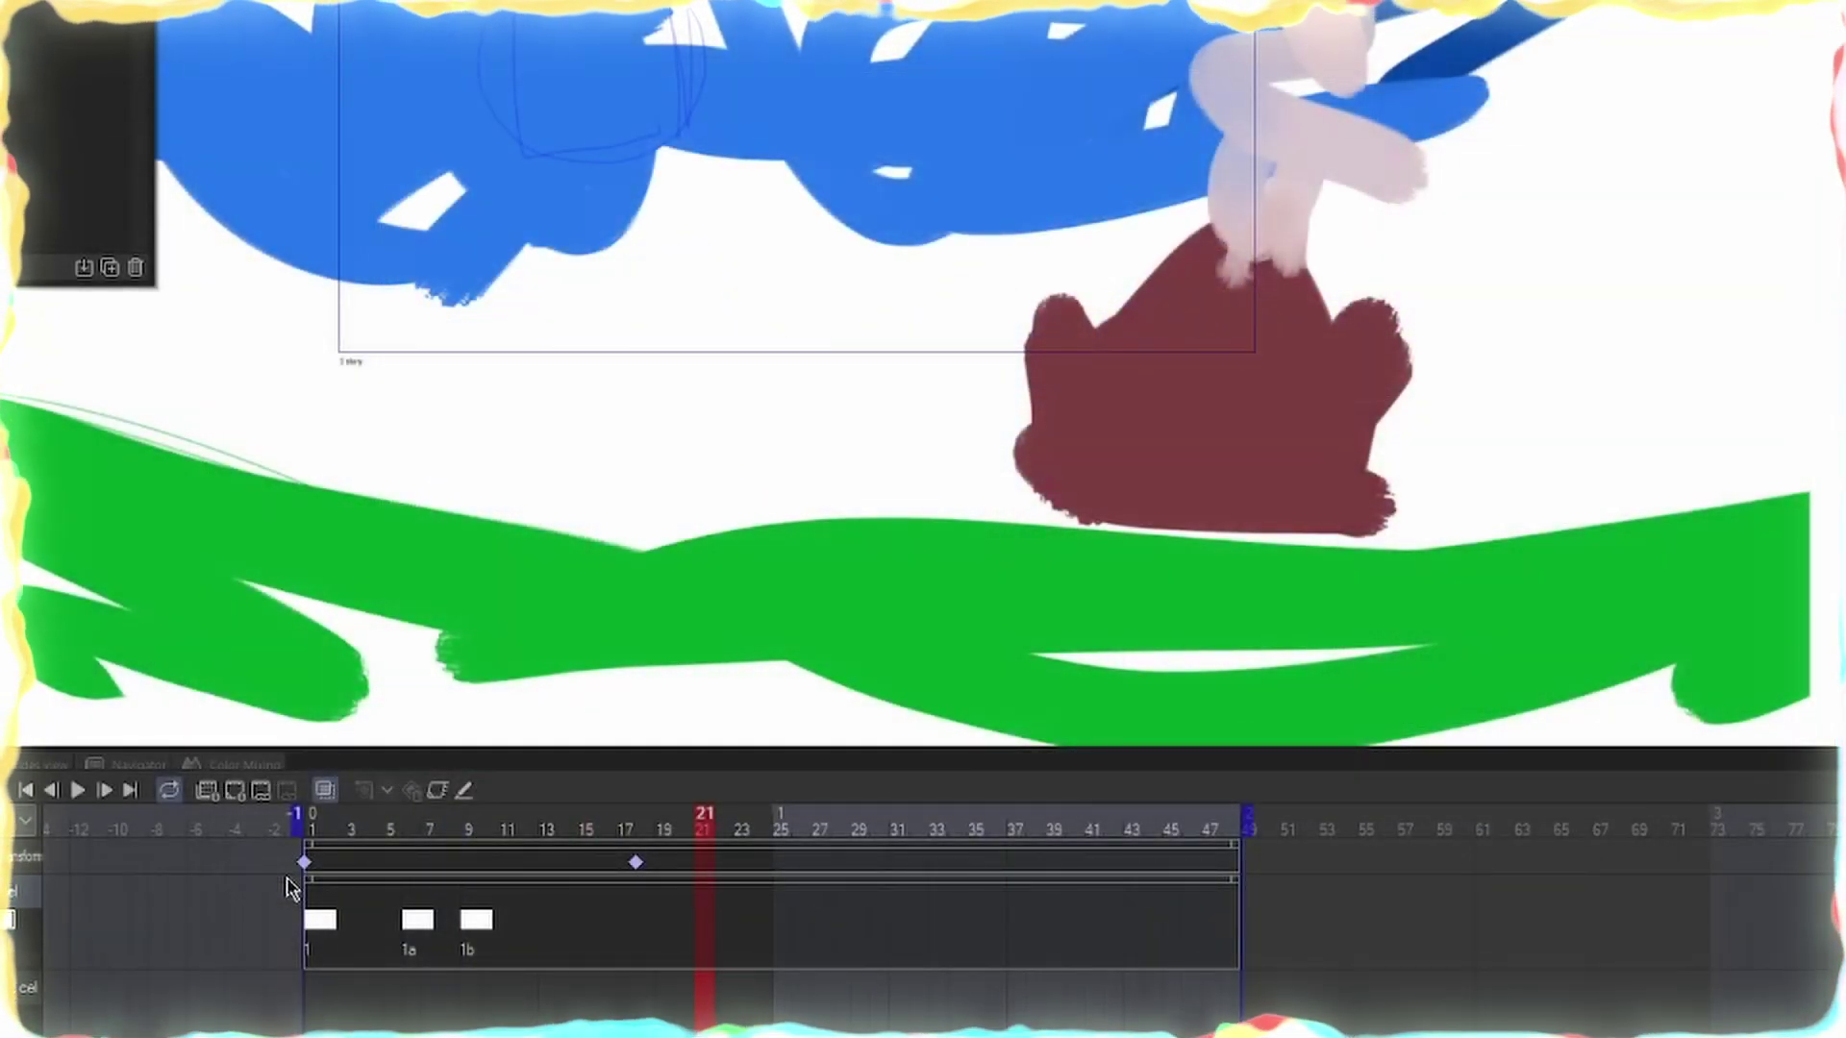
Assign existing cel 1 to frame 21 of the Draft track, and check the cel choices offered for that frame
{"action": "left_click", "coordinate": [214, 792]}
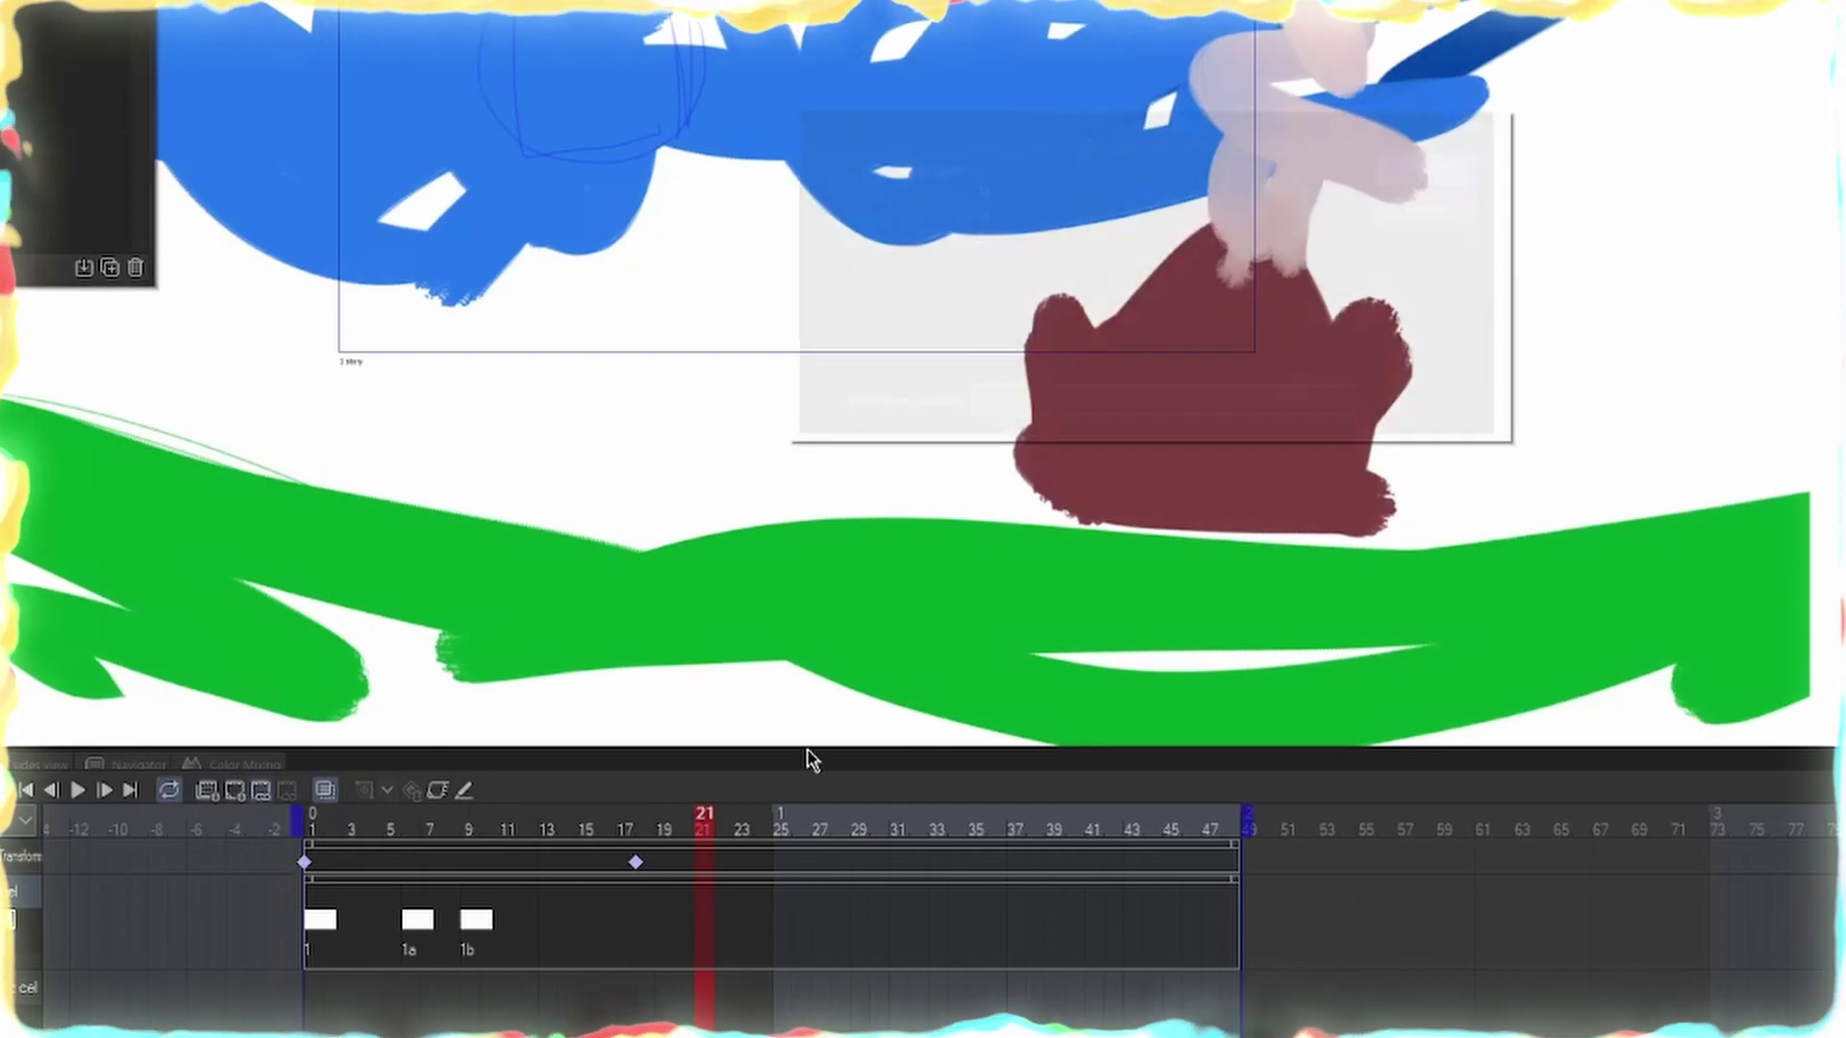
{"action": "left_click", "coordinate": [1054, 211]}
{"action": "left_click", "coordinate": [1038, 189], "text": "ctrl"}
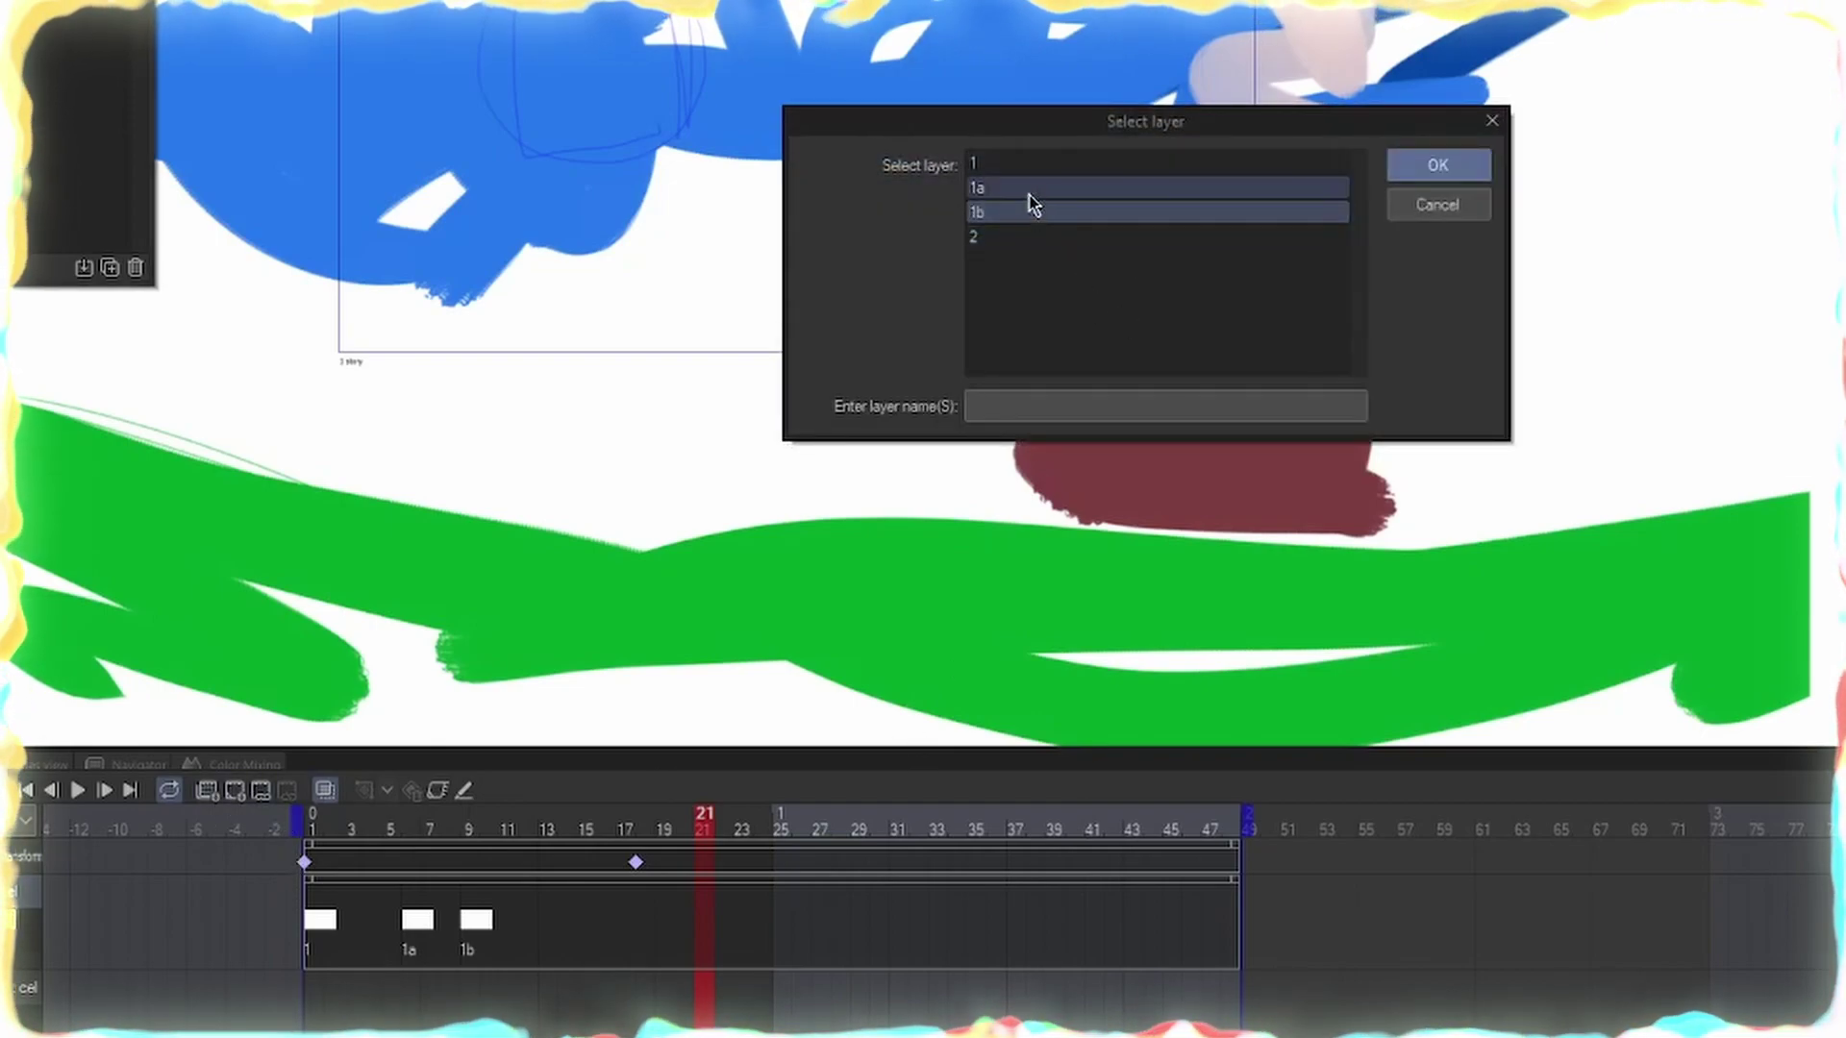
{"action": "left_click", "coordinate": [1018, 168]}
{"action": "left_click", "coordinate": [1436, 164]}
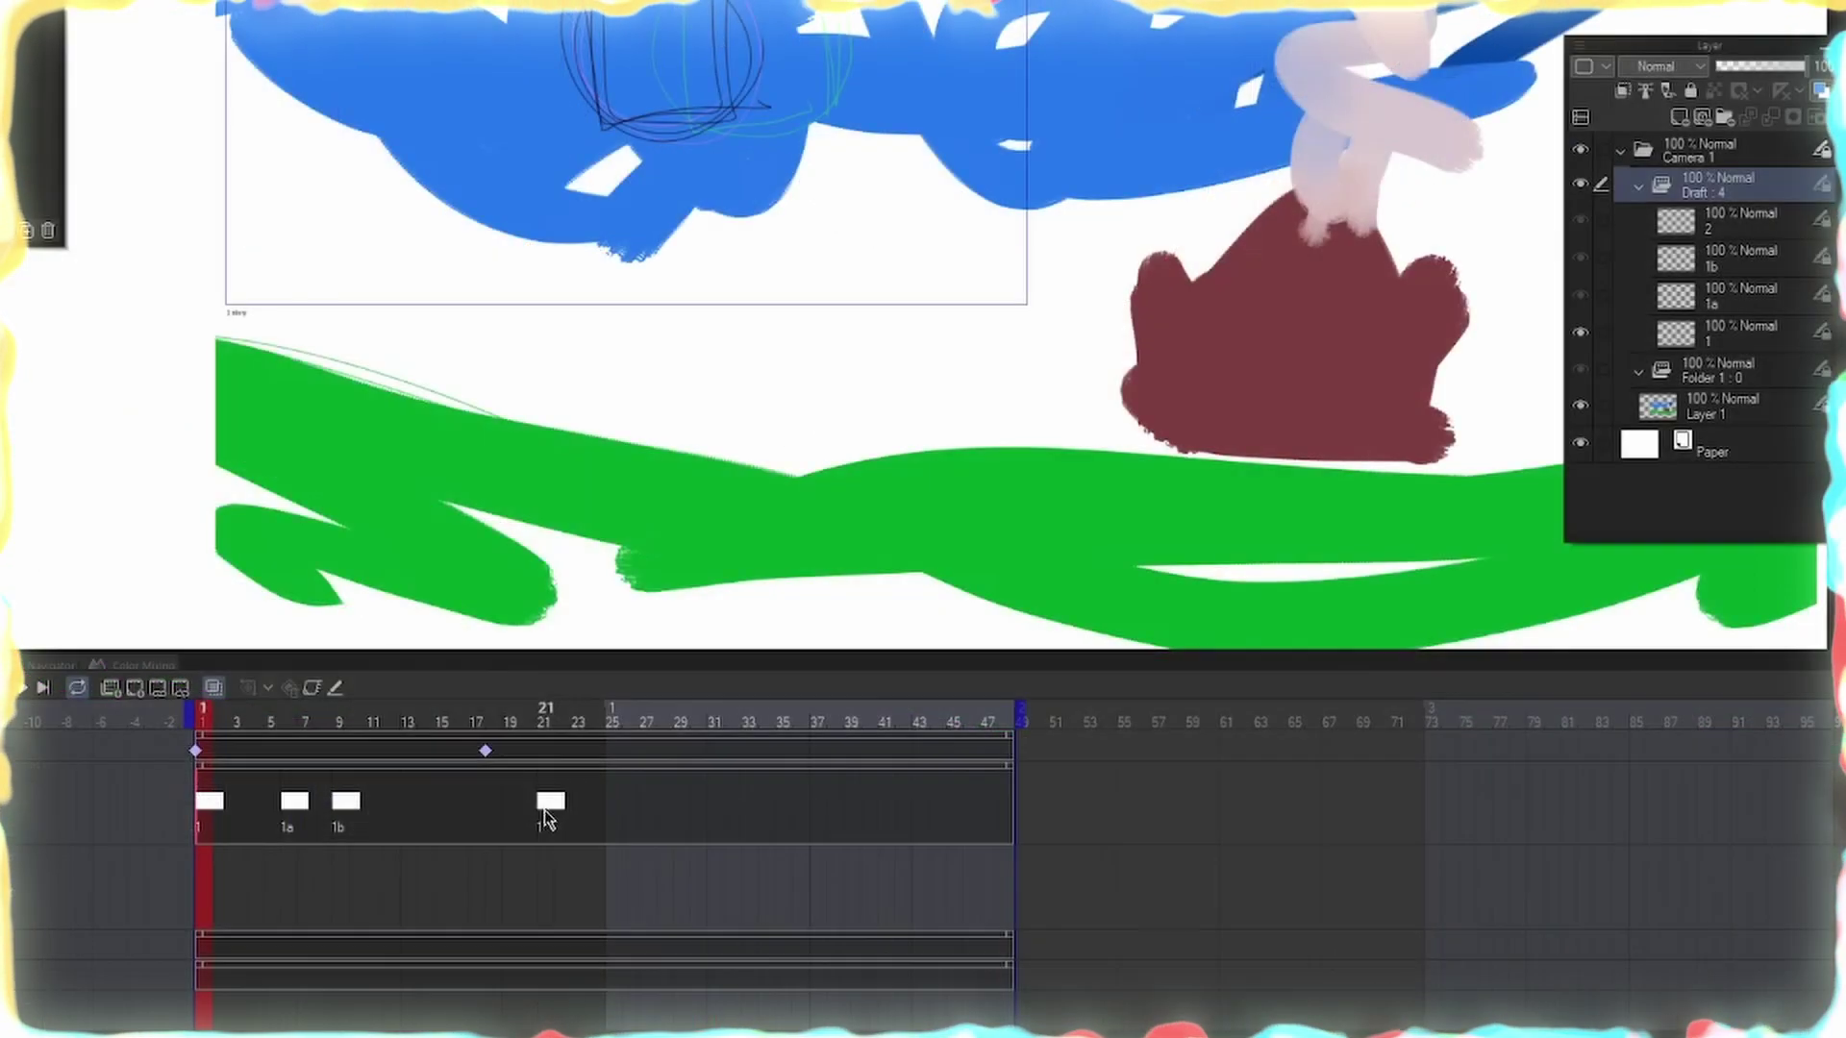
{"action": "right_click", "coordinate": [546, 814]}
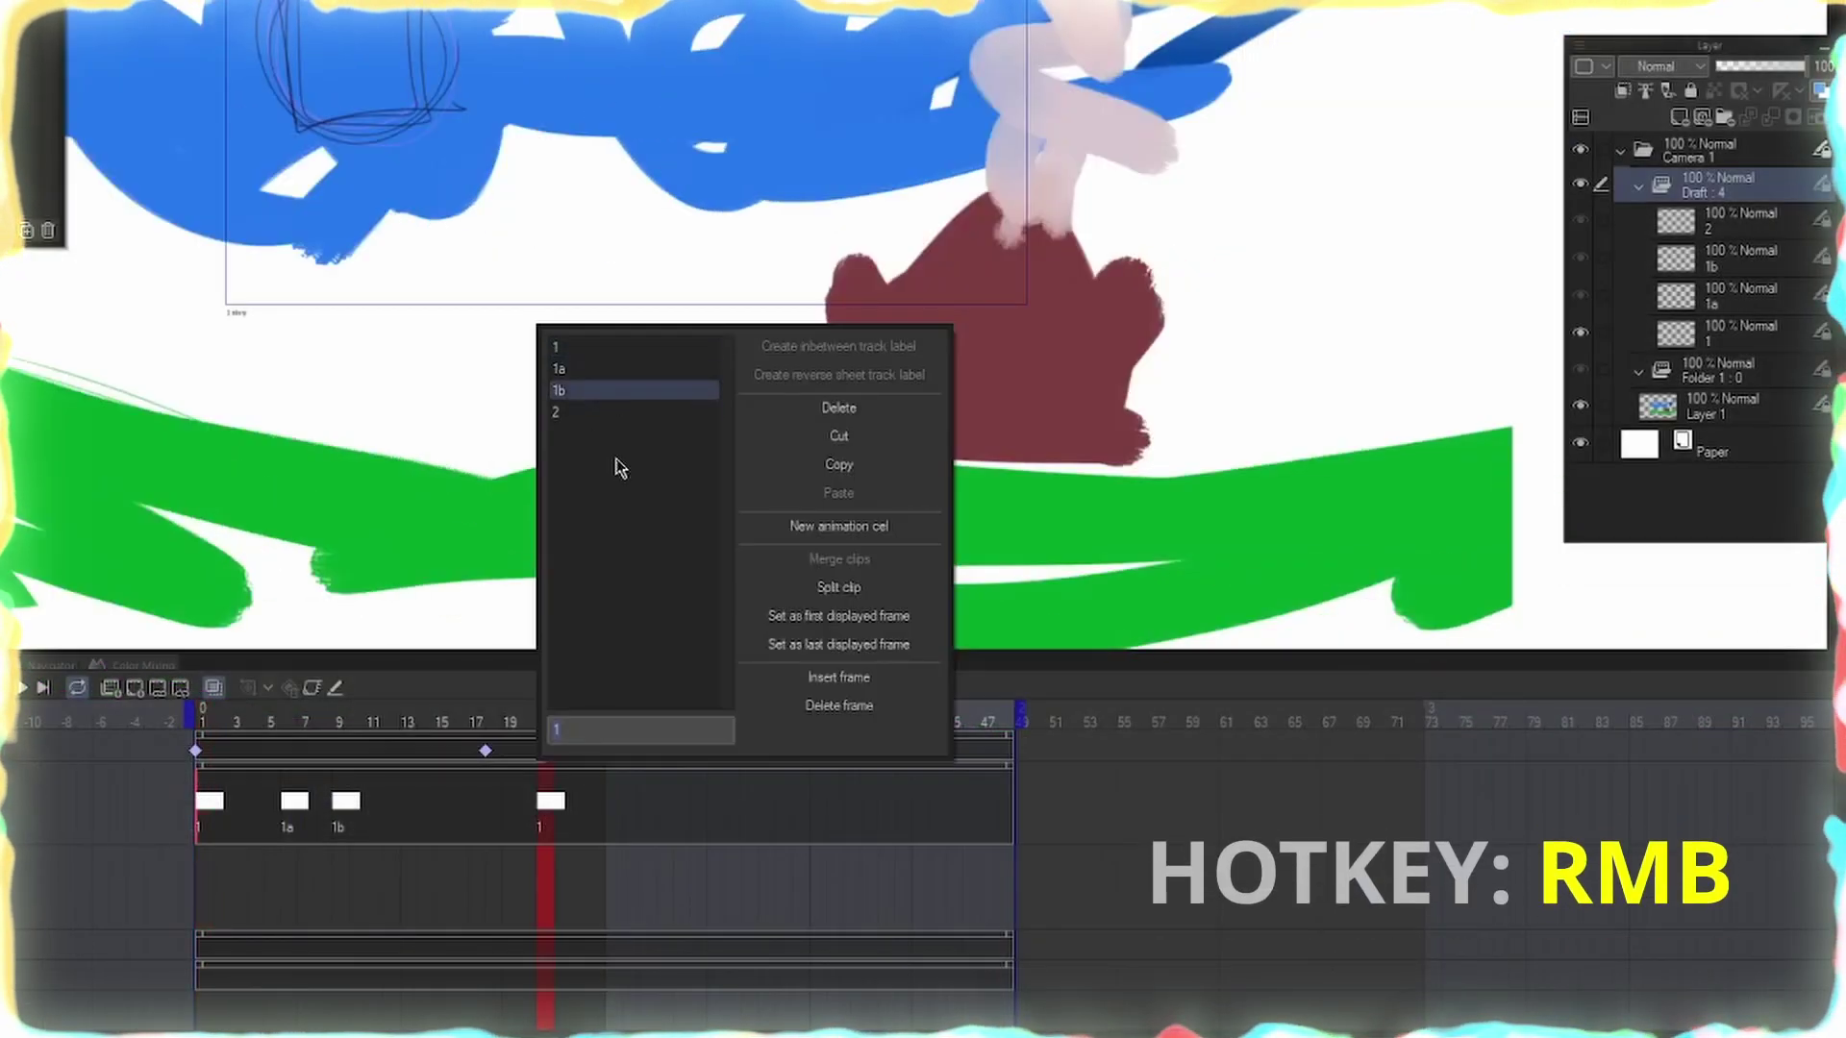
{"action": "left_click", "coordinate": [551, 822]}
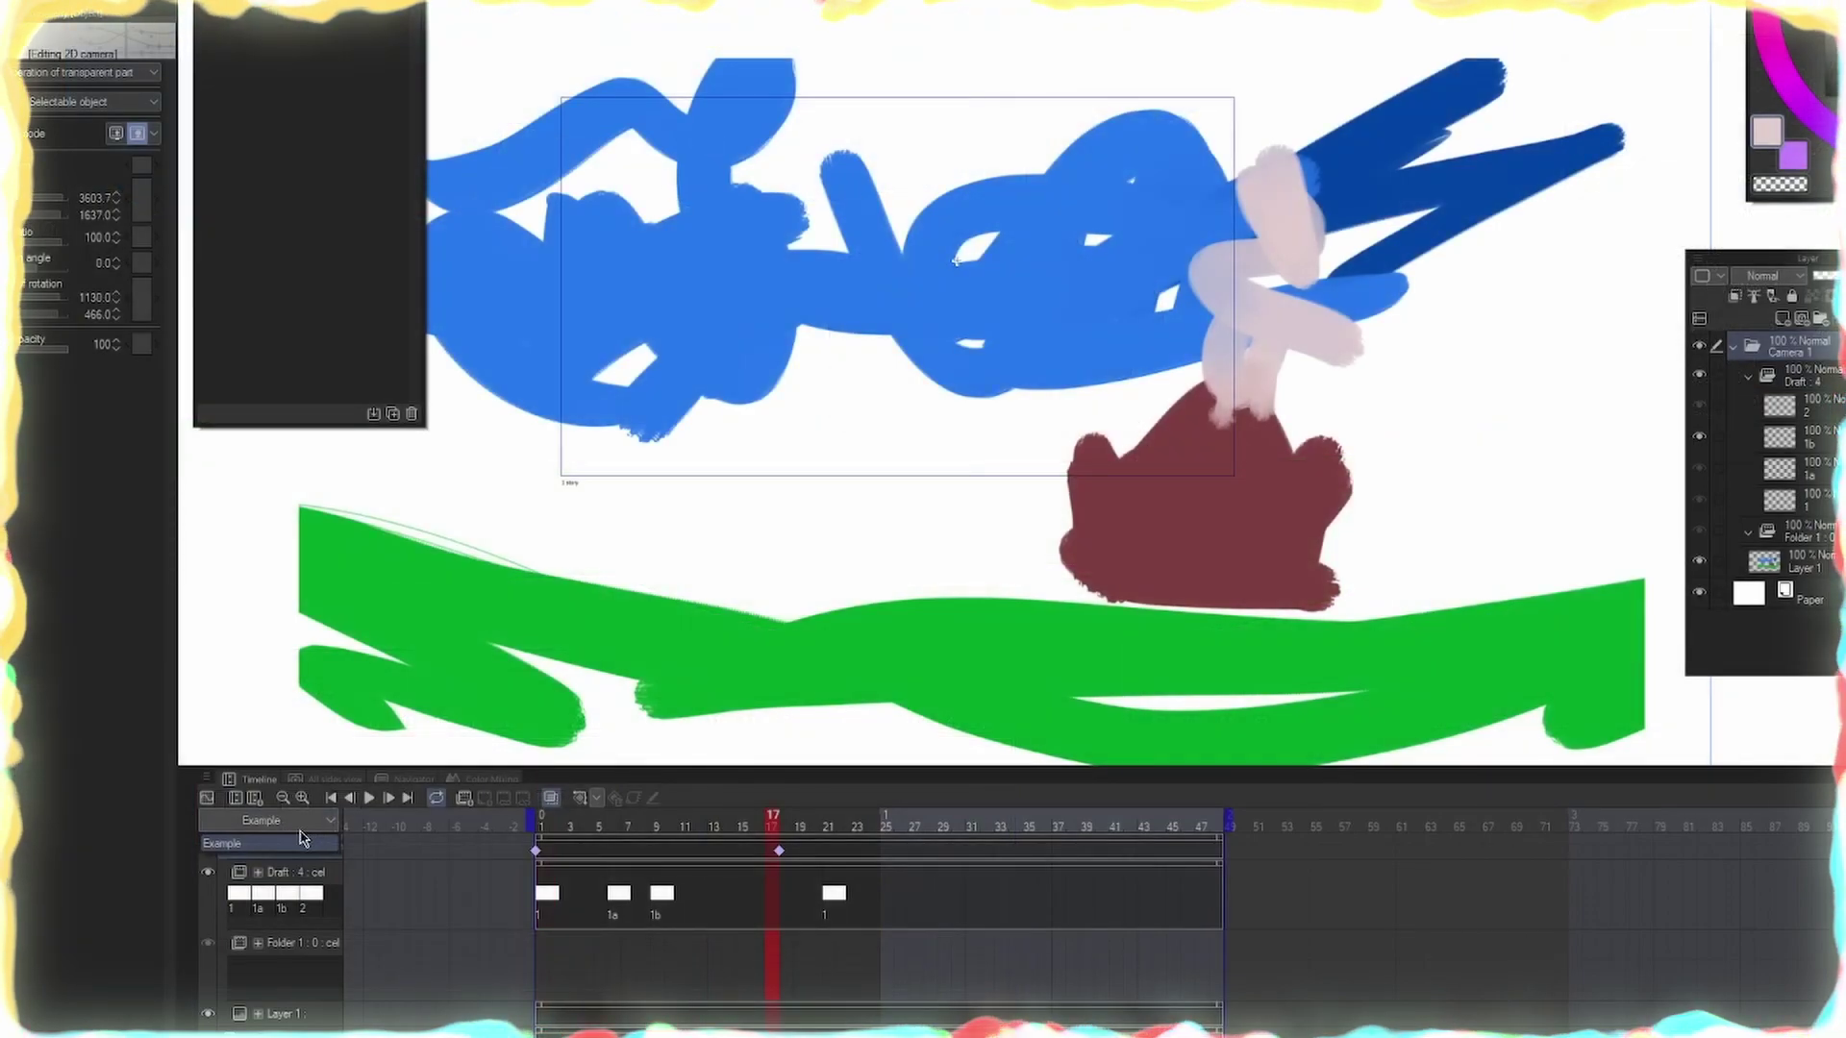
Create a new timeline named Example2 and open the list of timelines
{"action": "left_click", "coordinate": [289, 843]}
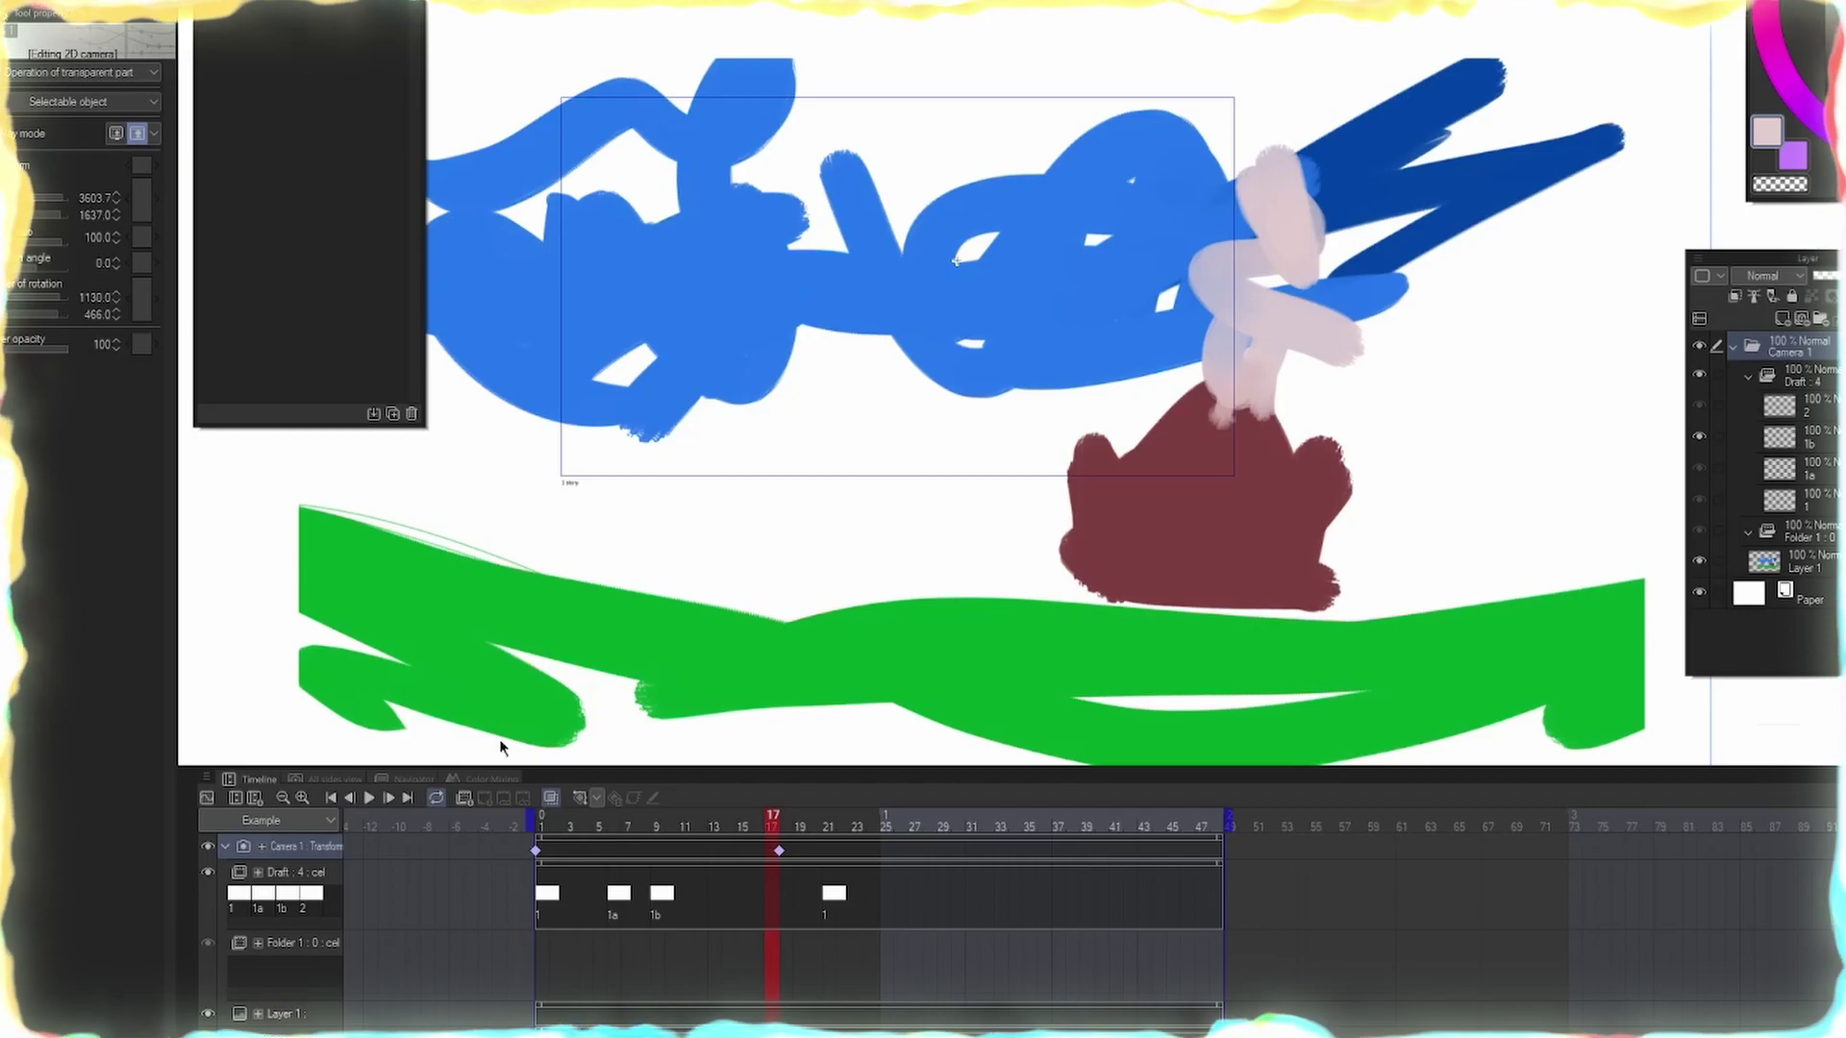
{"action": "left_click", "coordinate": [255, 798]}
{"action": "type", "text": "Example2"}
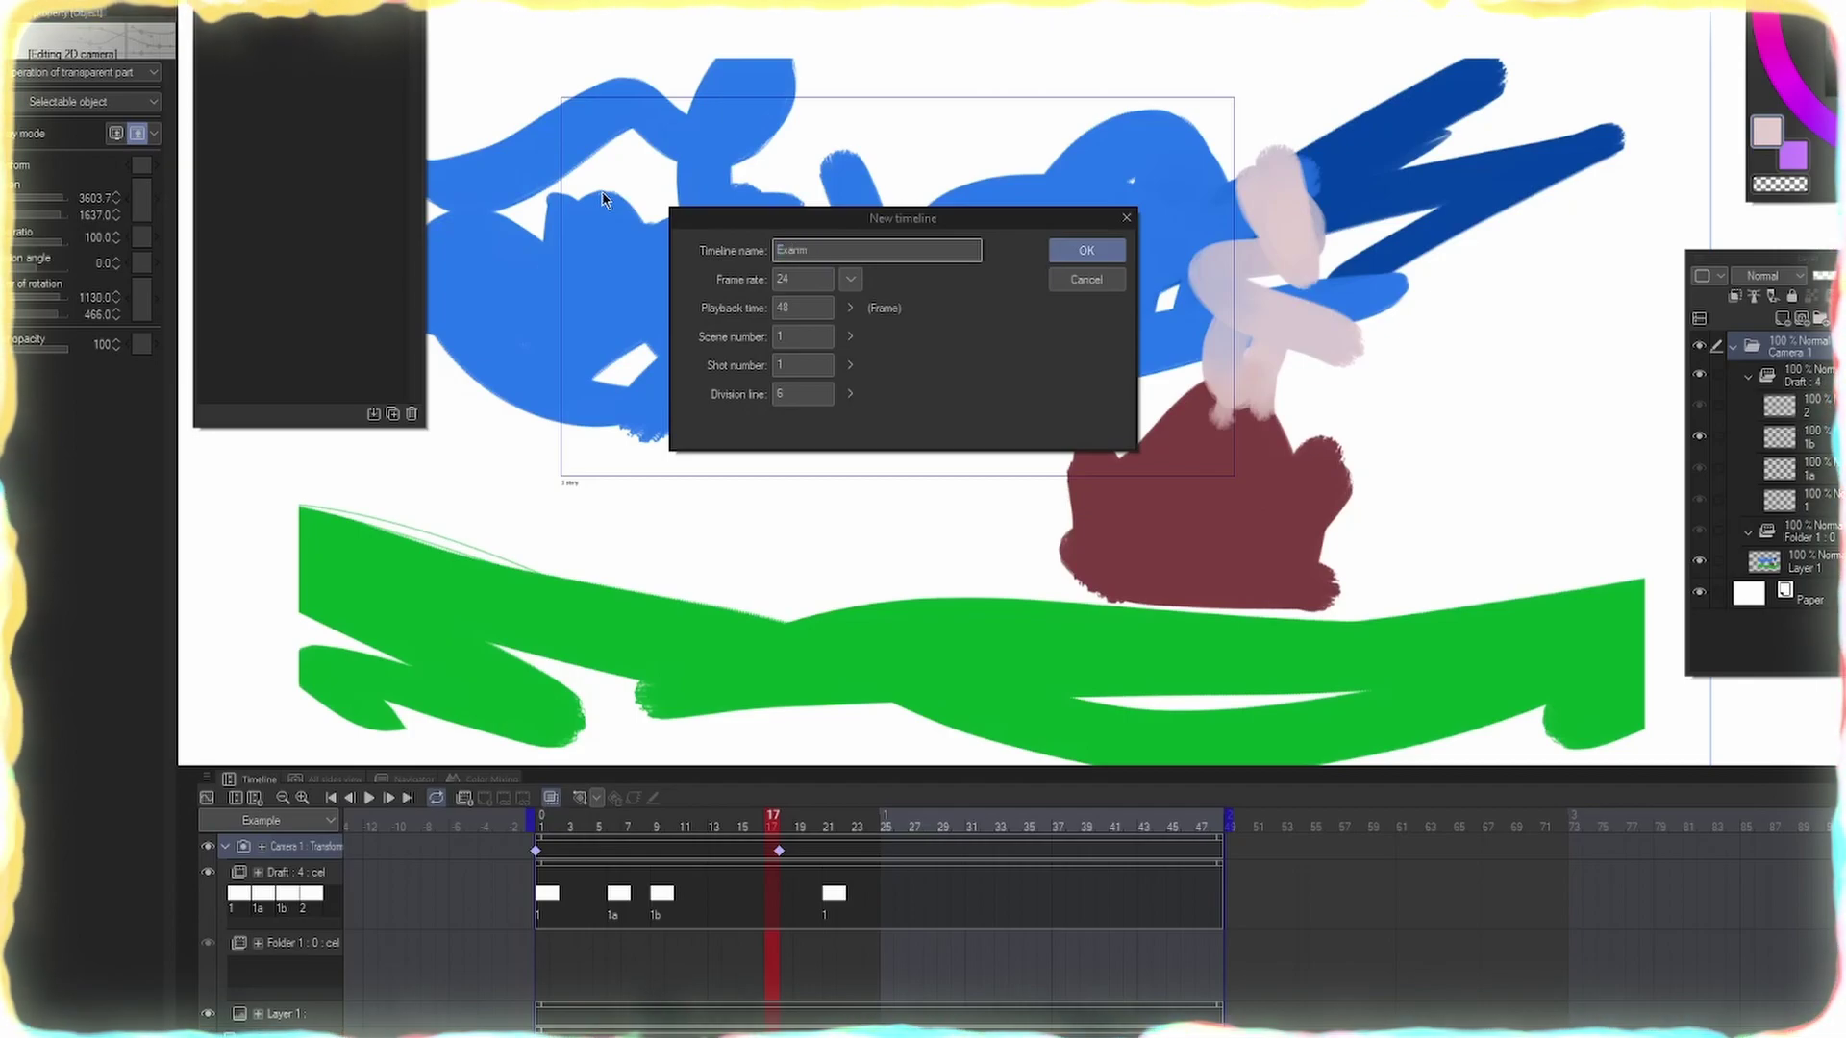
{"action": "key", "text": "Return"}
{"action": "left_click", "coordinate": [269, 820]}
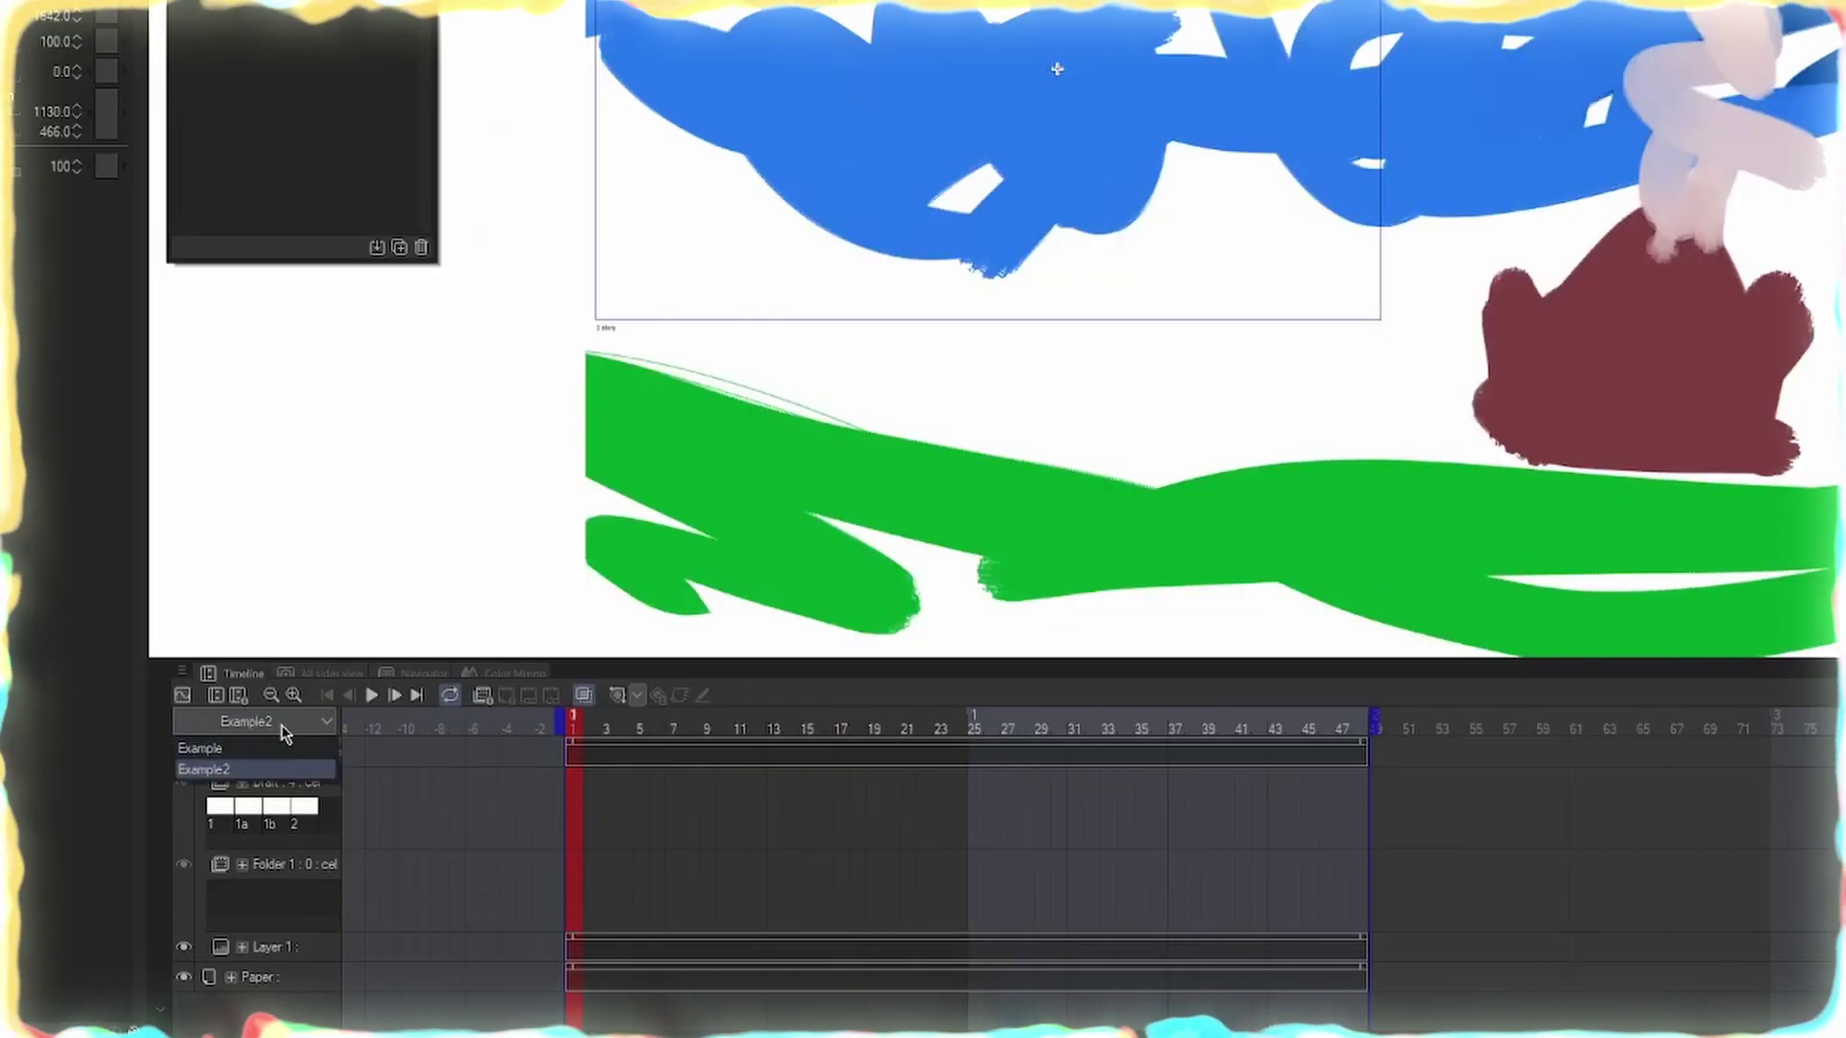
{"action": "left_click", "coordinate": [286, 722]}
{"action": "left_click", "coordinate": [313, 720]}
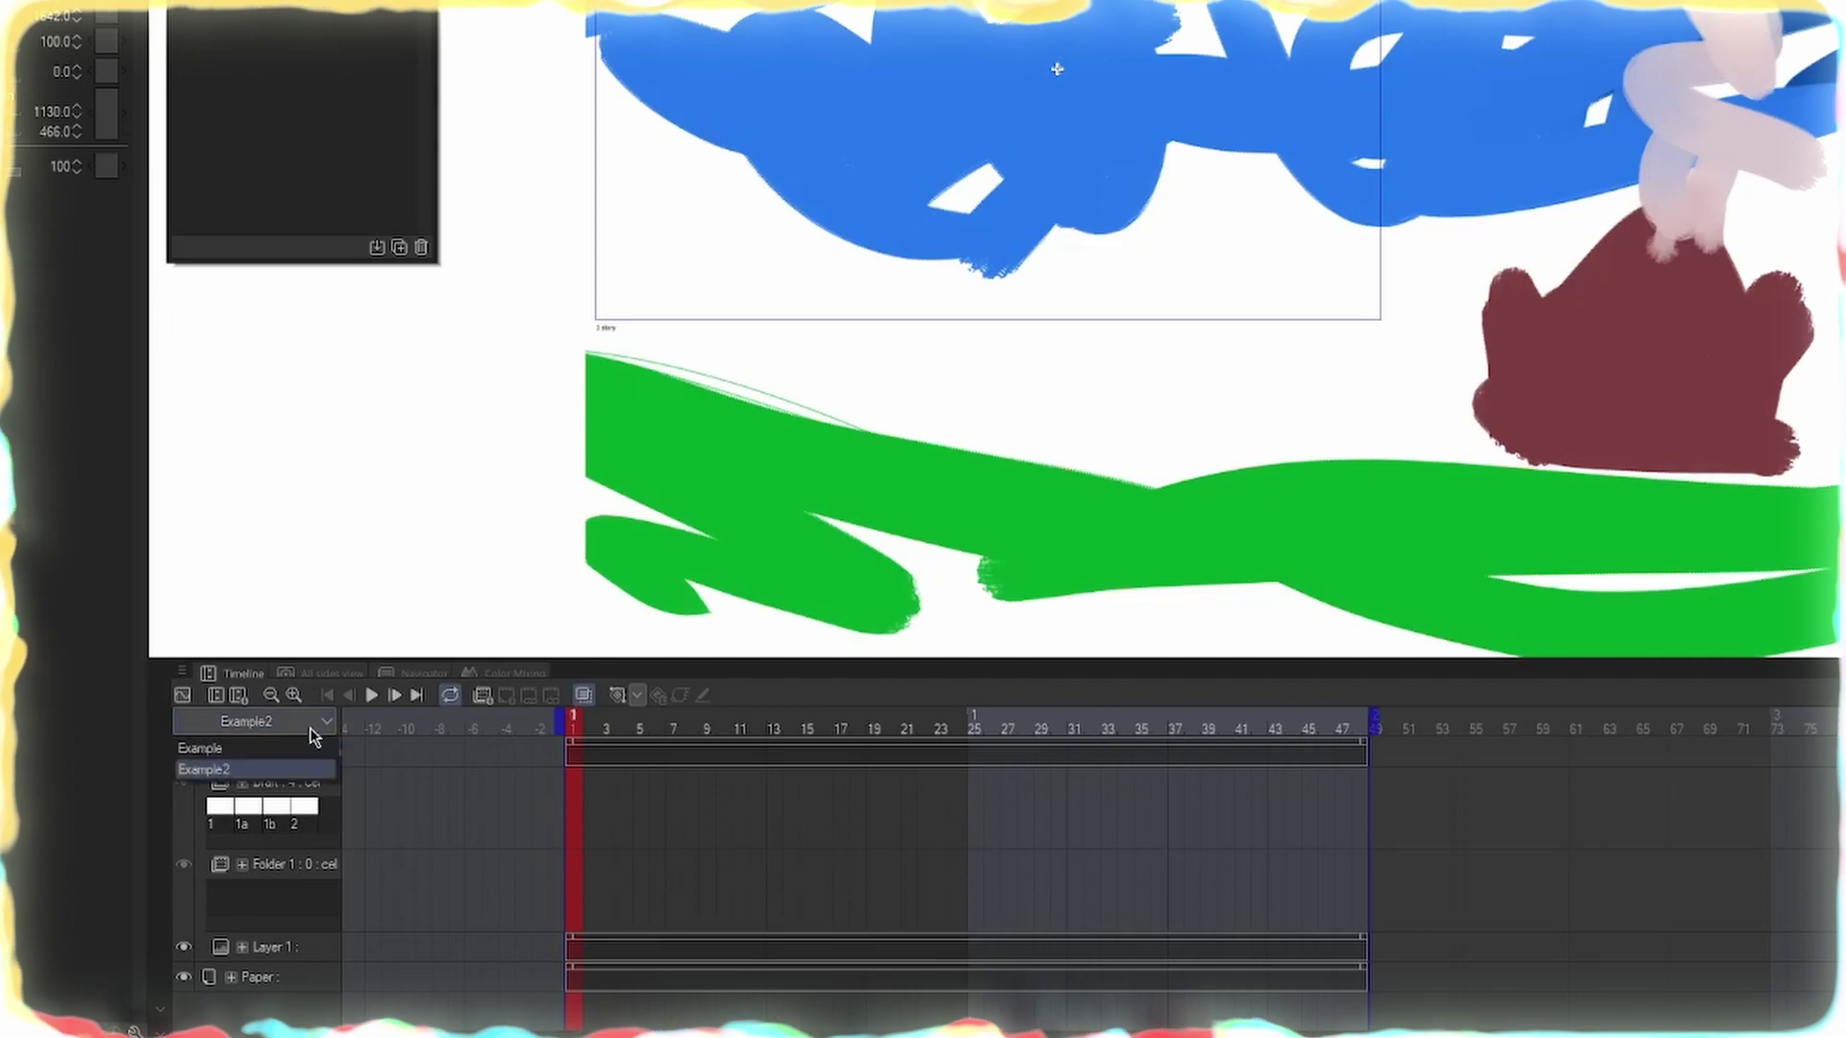
Switch back and forth between the Example and Example2 timelines and scrub the Example timeline to compare their contents
{"action": "left_click", "coordinate": [202, 748]}
{"action": "left_click", "coordinate": [289, 721]}
{"action": "left_click", "coordinate": [298, 774]}
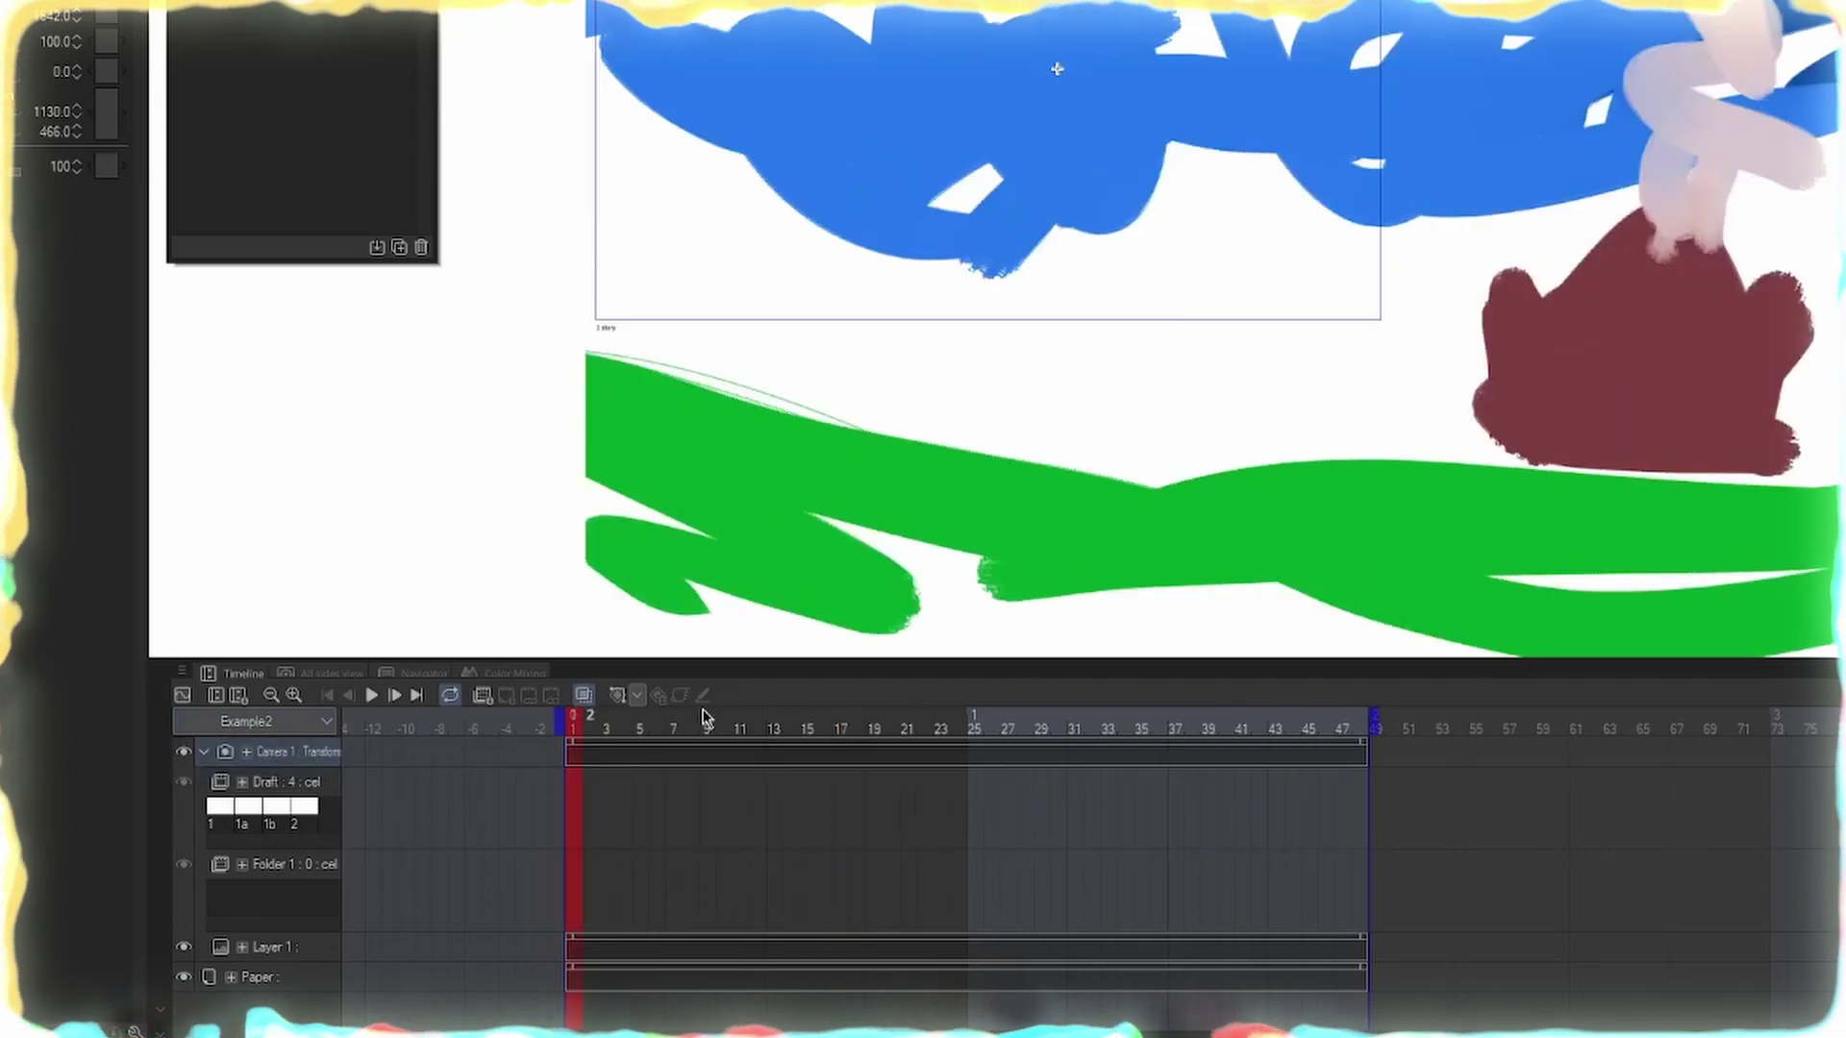
{"action": "left_click", "coordinate": [676, 726]}
{"action": "left_click", "coordinate": [314, 743]}
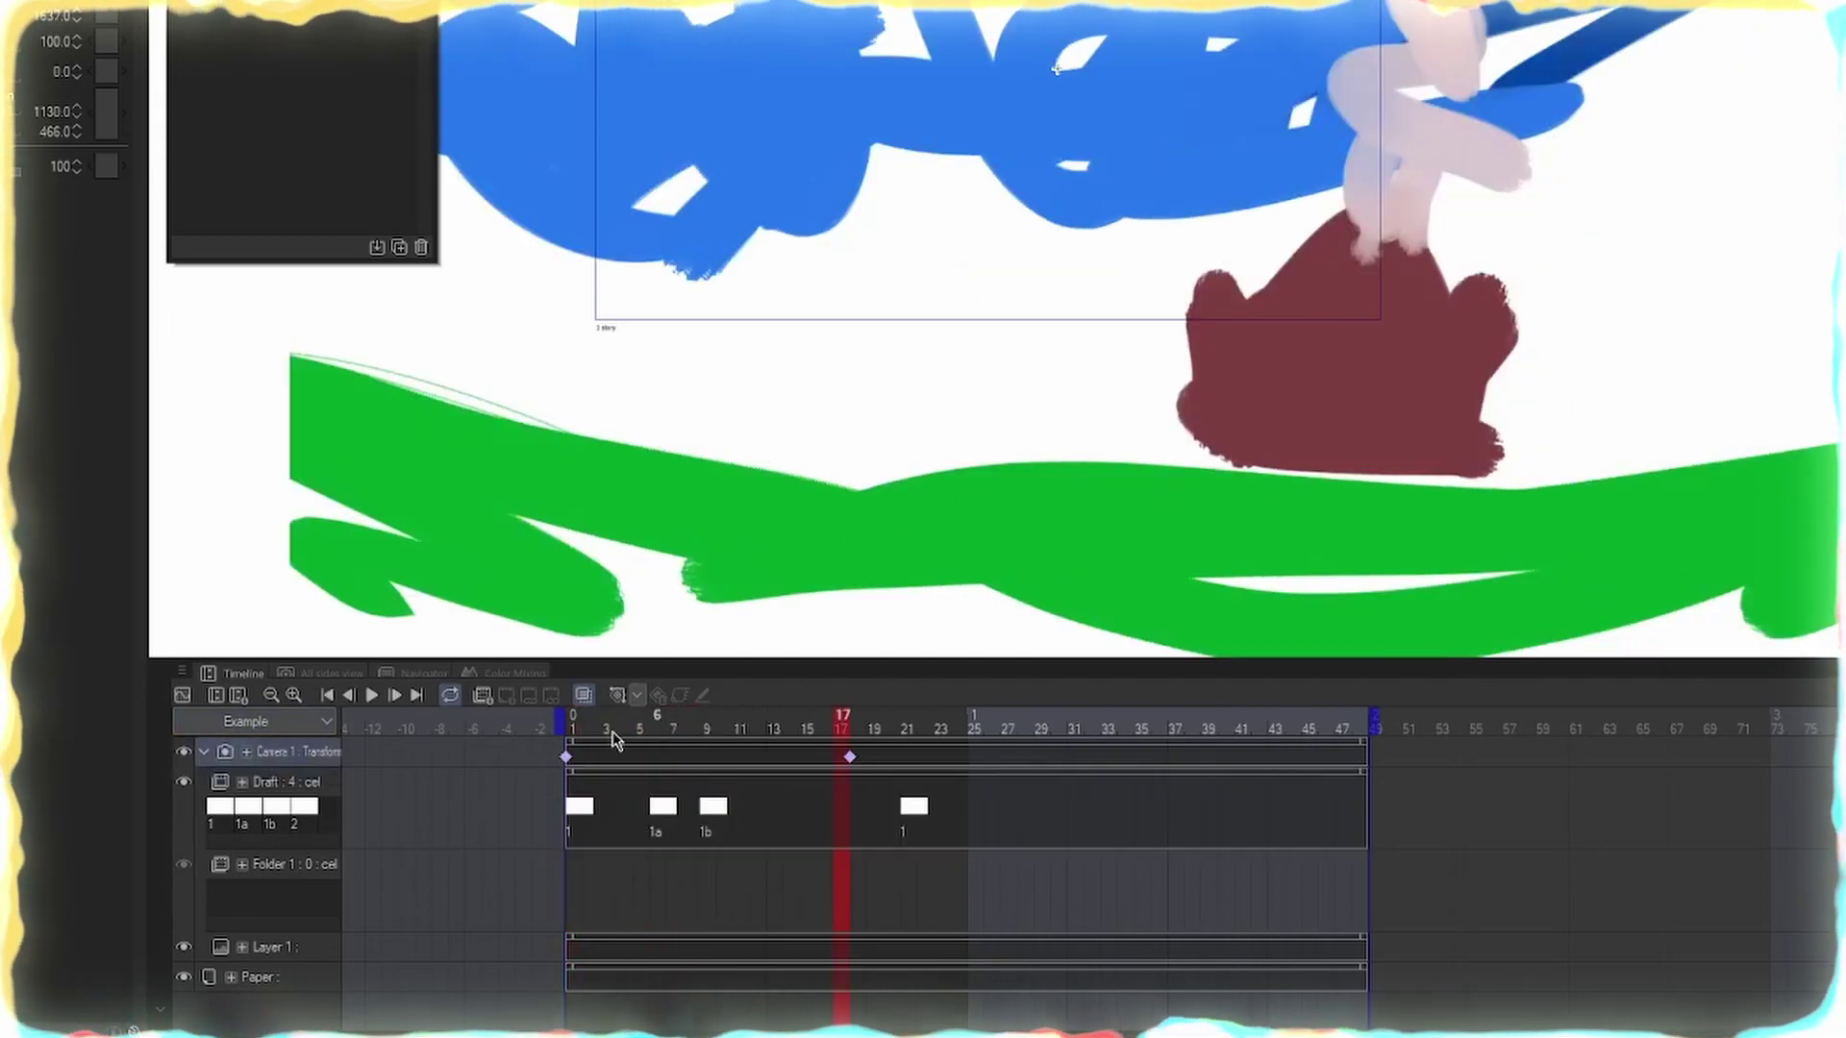
{"action": "left_click", "coordinate": [574, 729]}
{"action": "left_click", "coordinate": [871, 732]}
Switch to the Example2 timeline, scrub its first frame, and check the layers it shares with the other timeline
{"action": "left_click", "coordinate": [289, 731]}
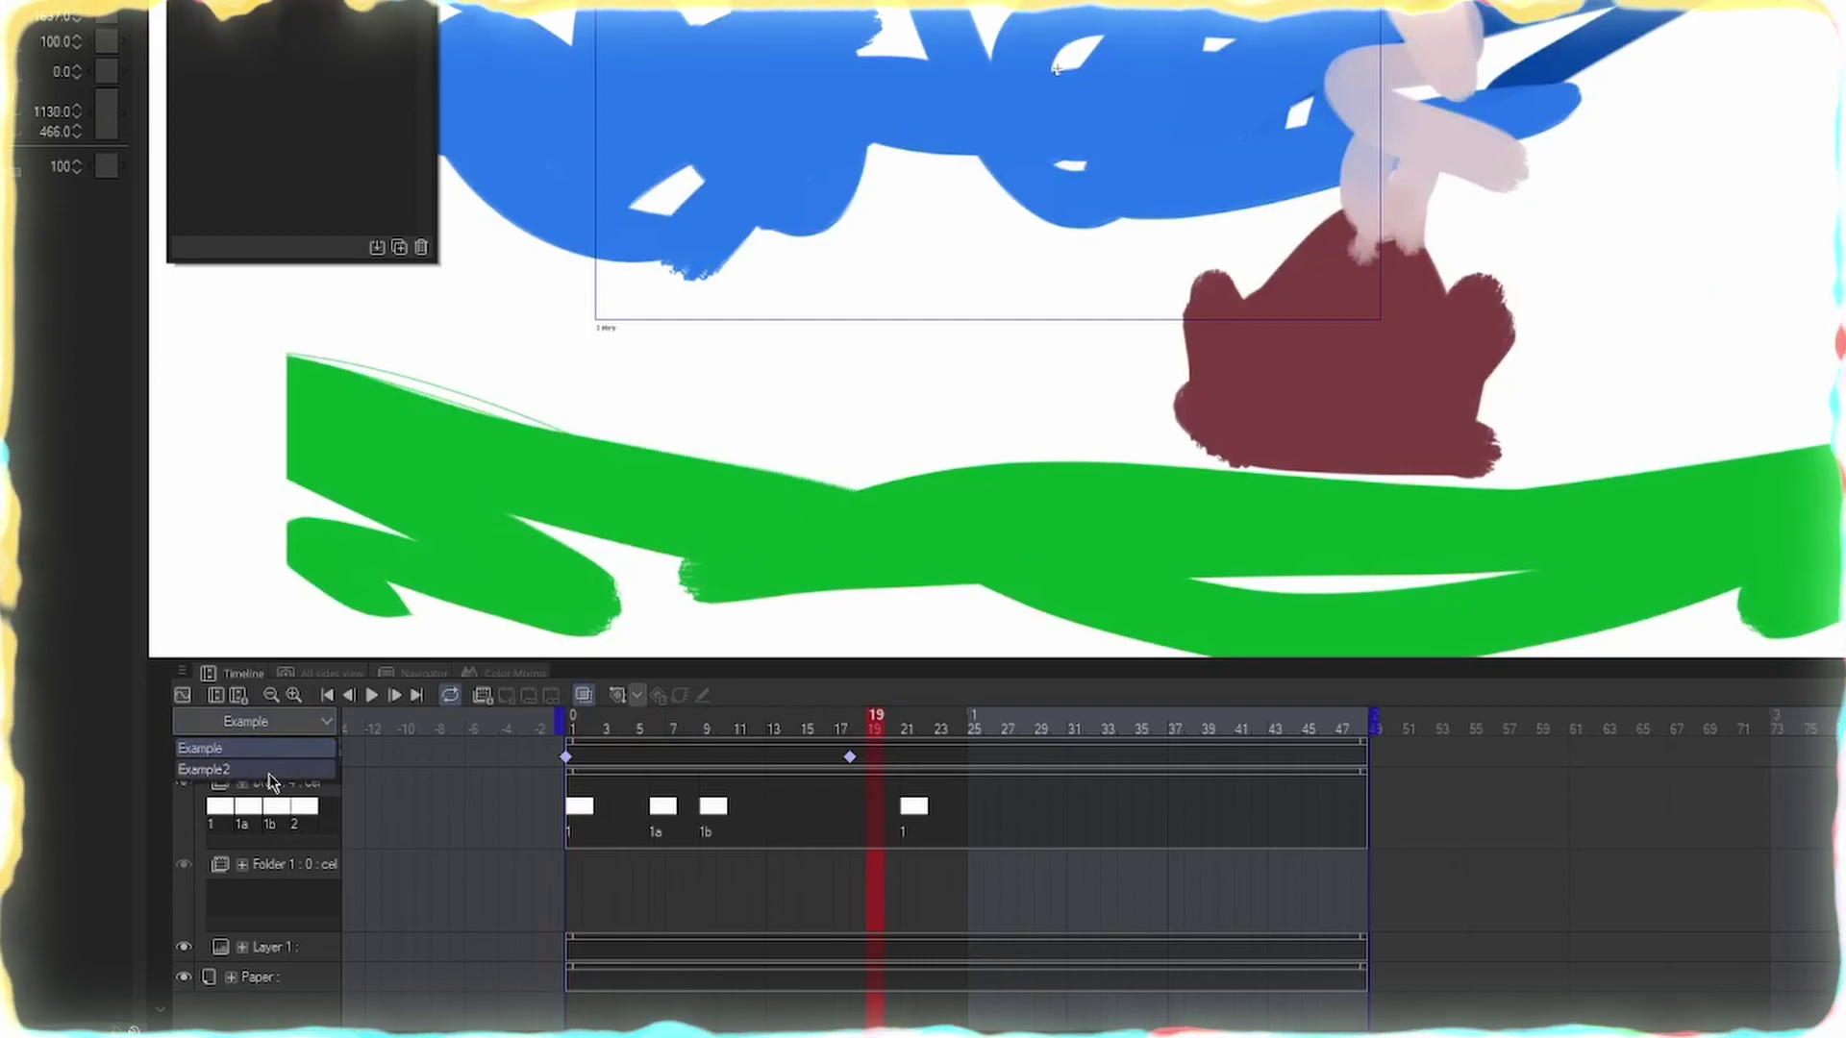
{"action": "left_click", "coordinate": [269, 774]}
{"action": "left_click", "coordinate": [579, 727]}
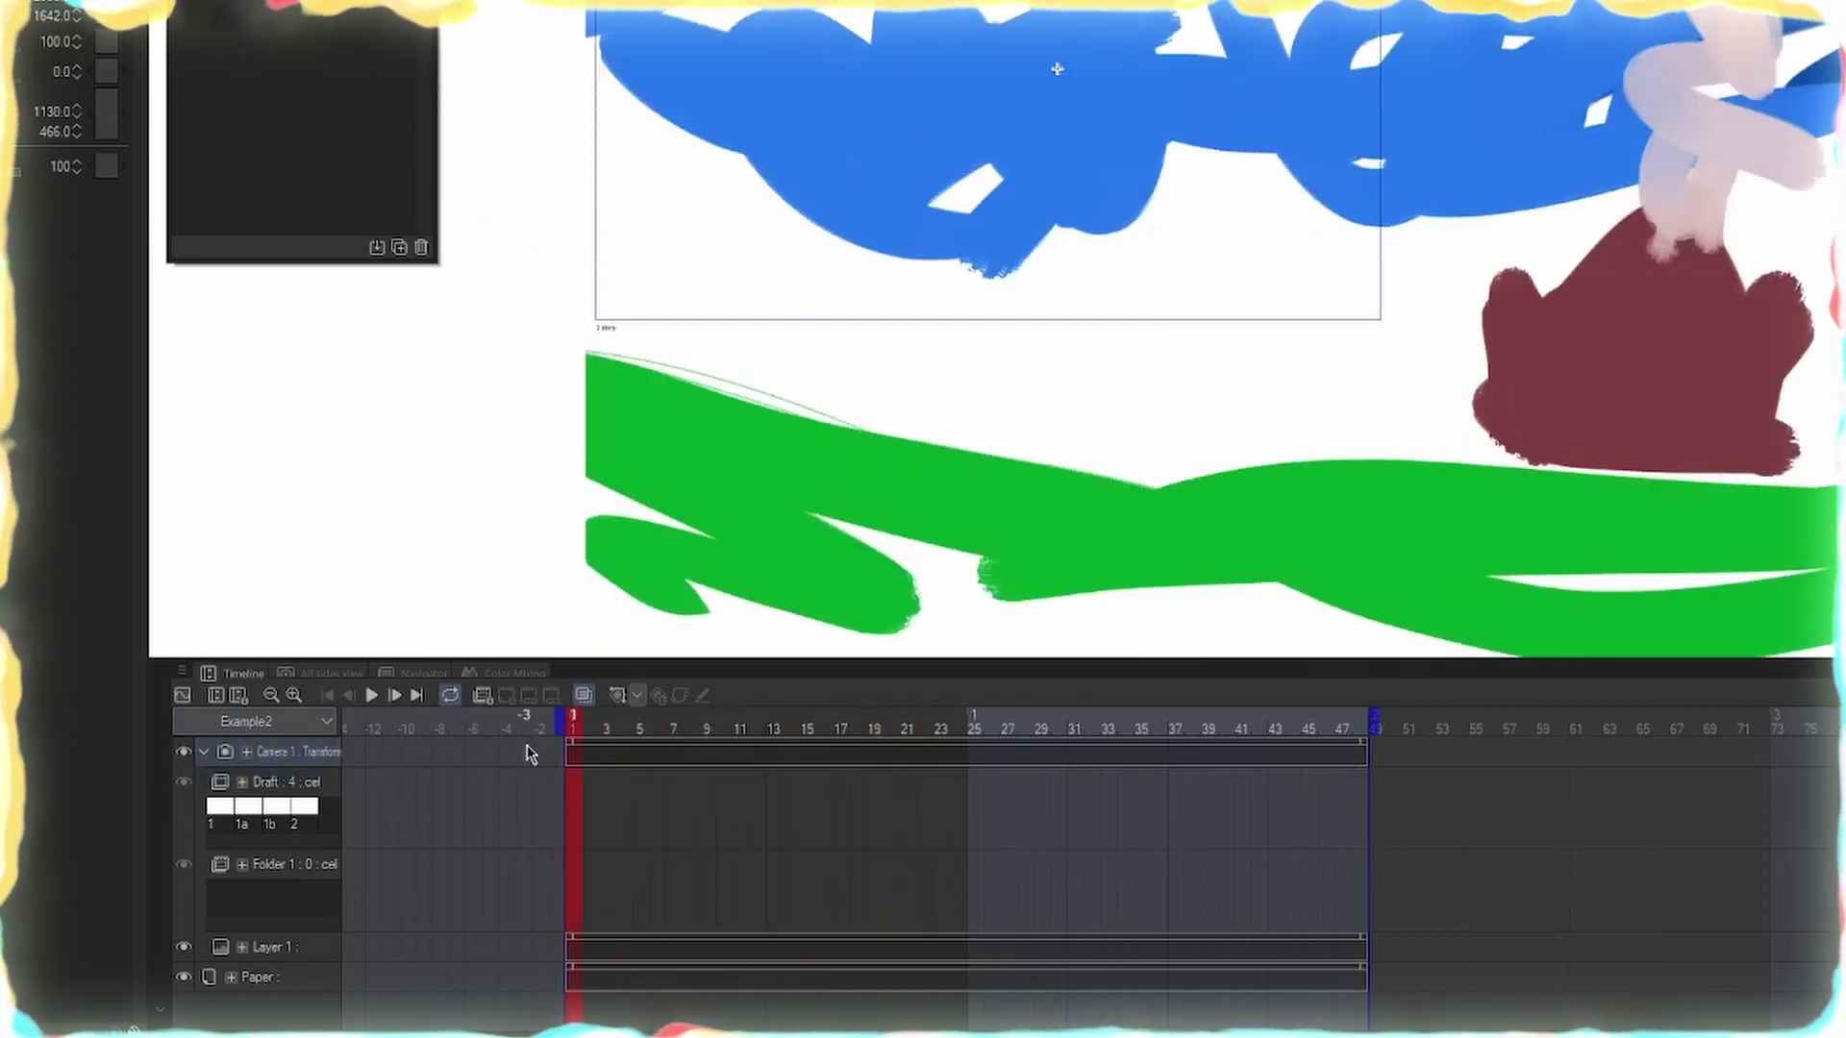
{"action": "key", "text": "F7"}
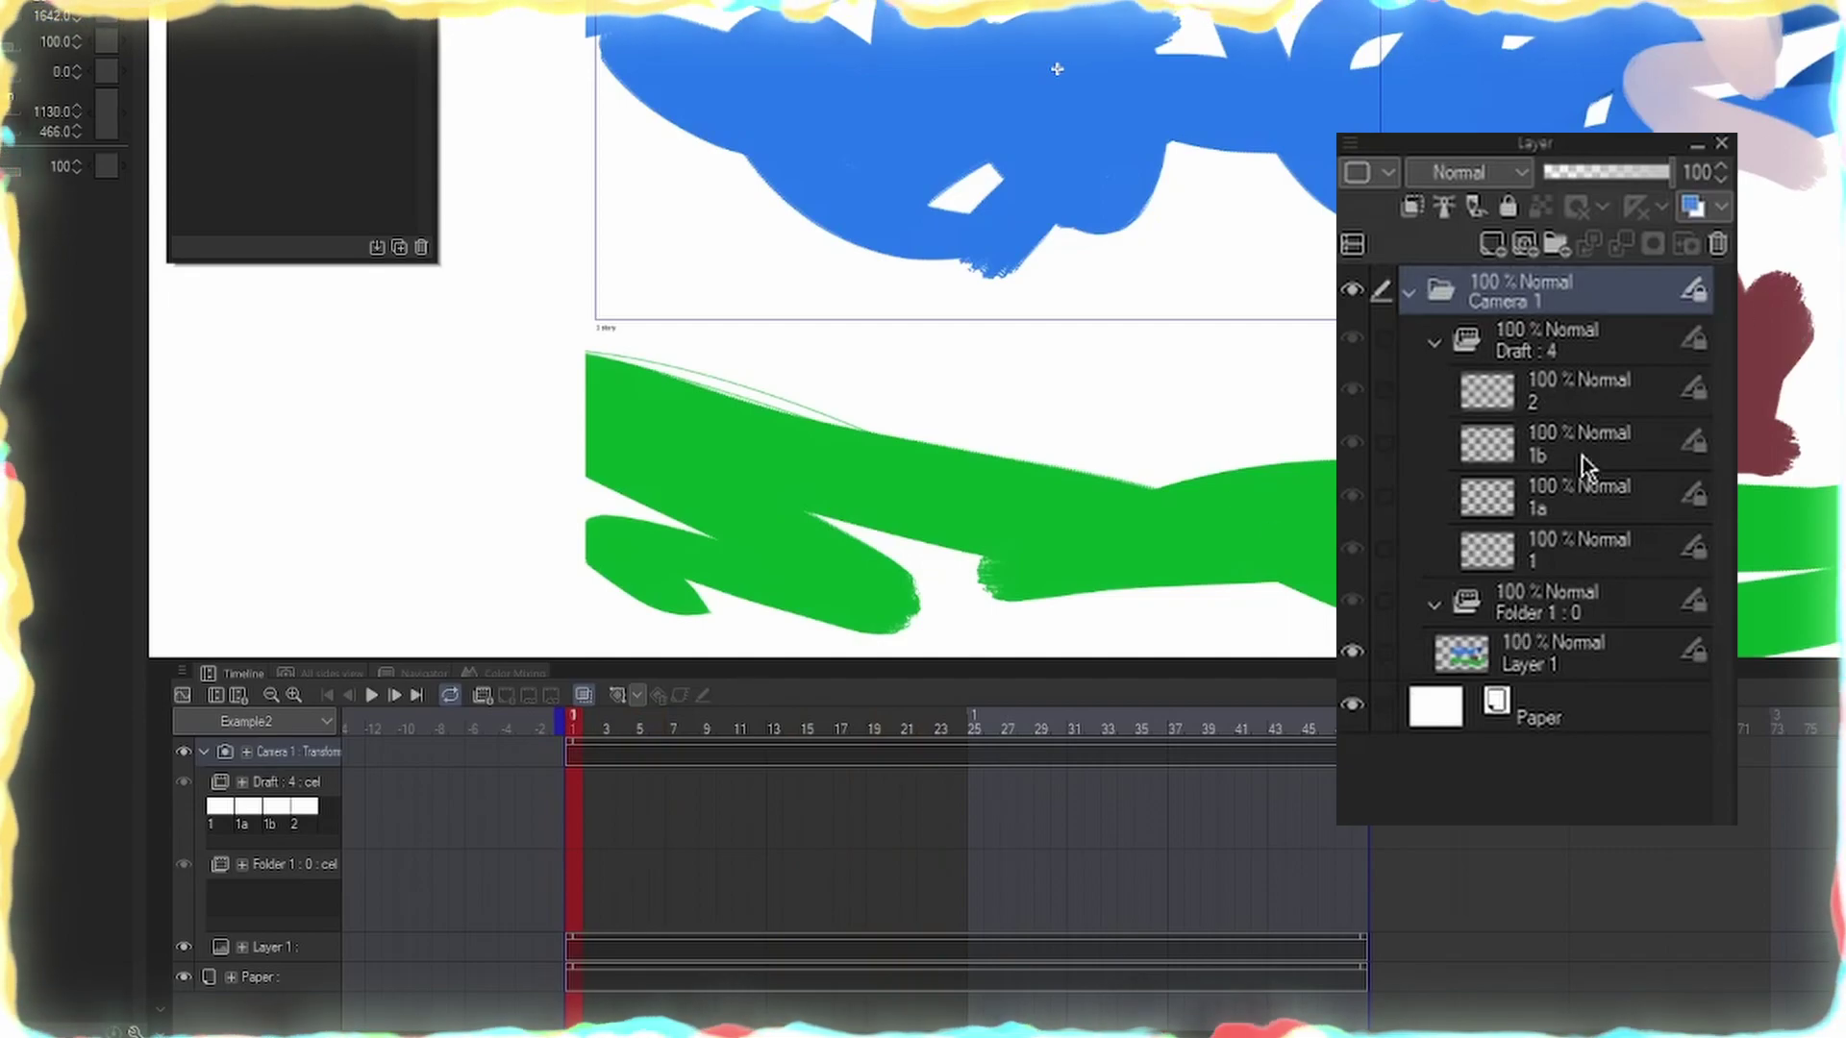
{"action": "key", "text": "F7"}
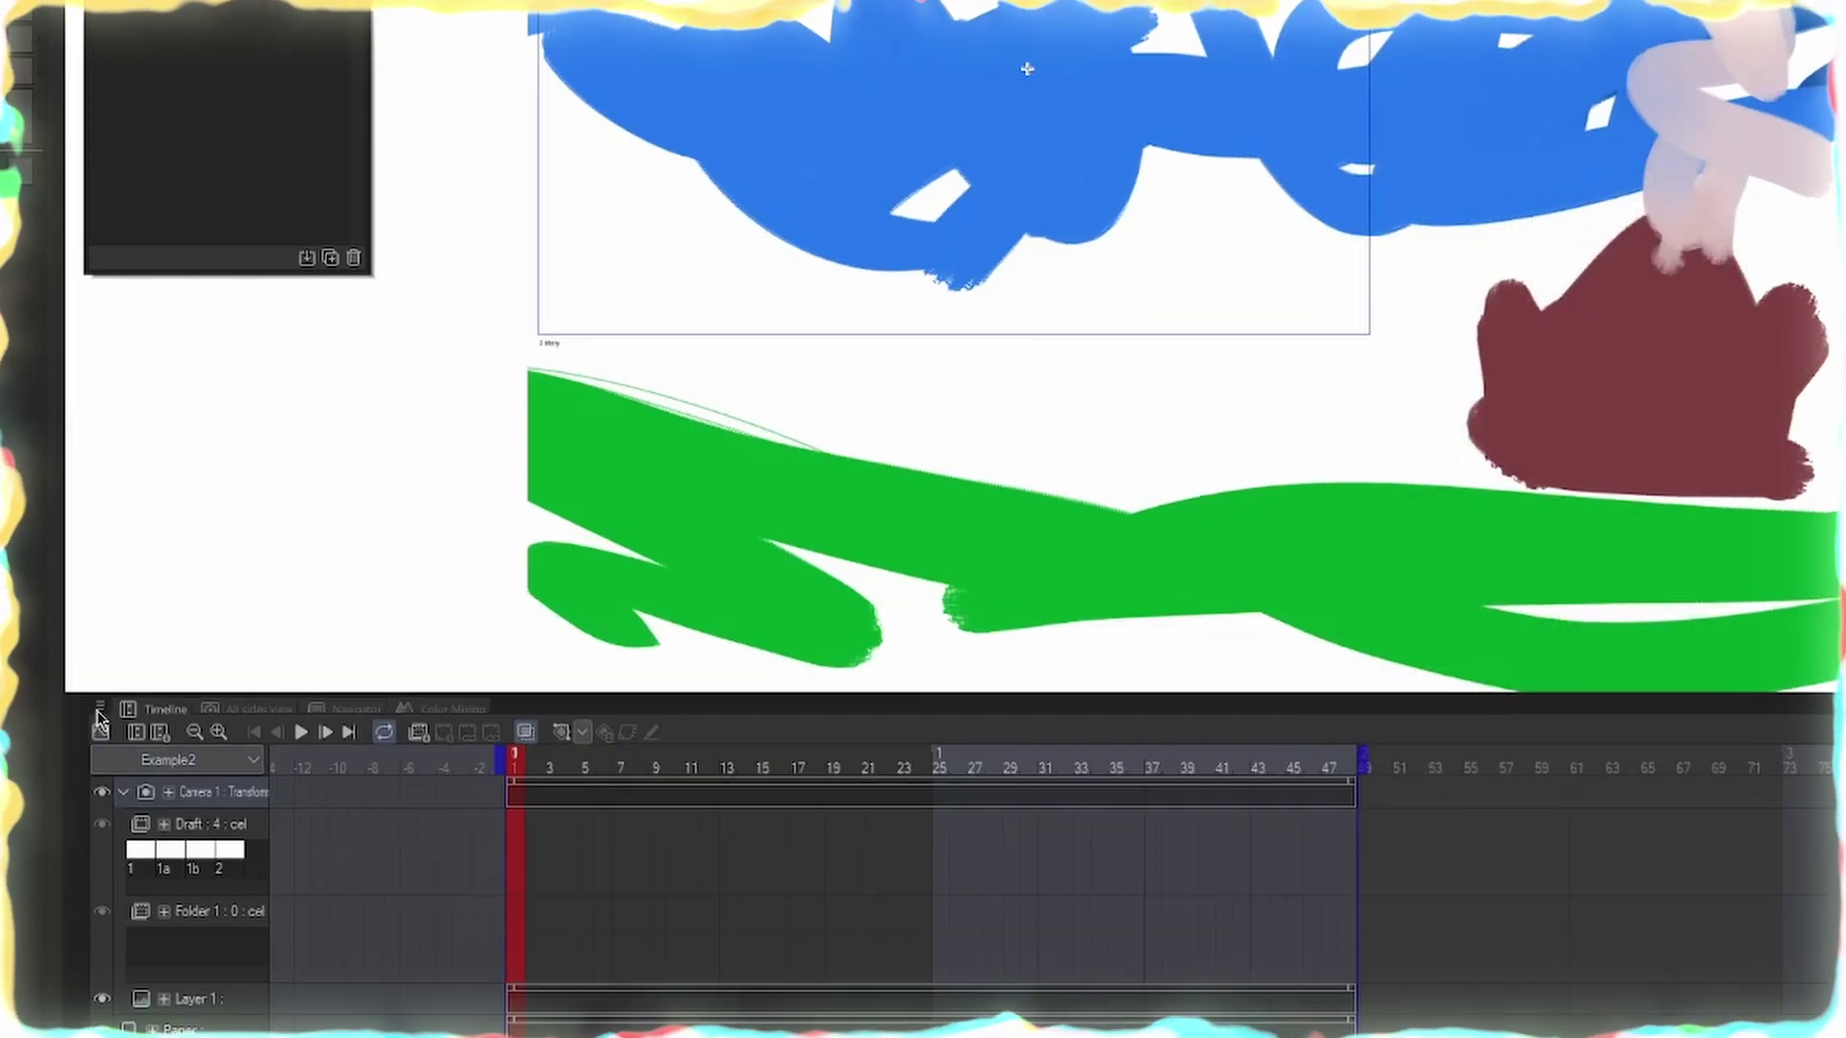
Review the timeline management options with Example2 selected, and close them without changing anything
{"action": "left_click", "coordinate": [99, 711]}
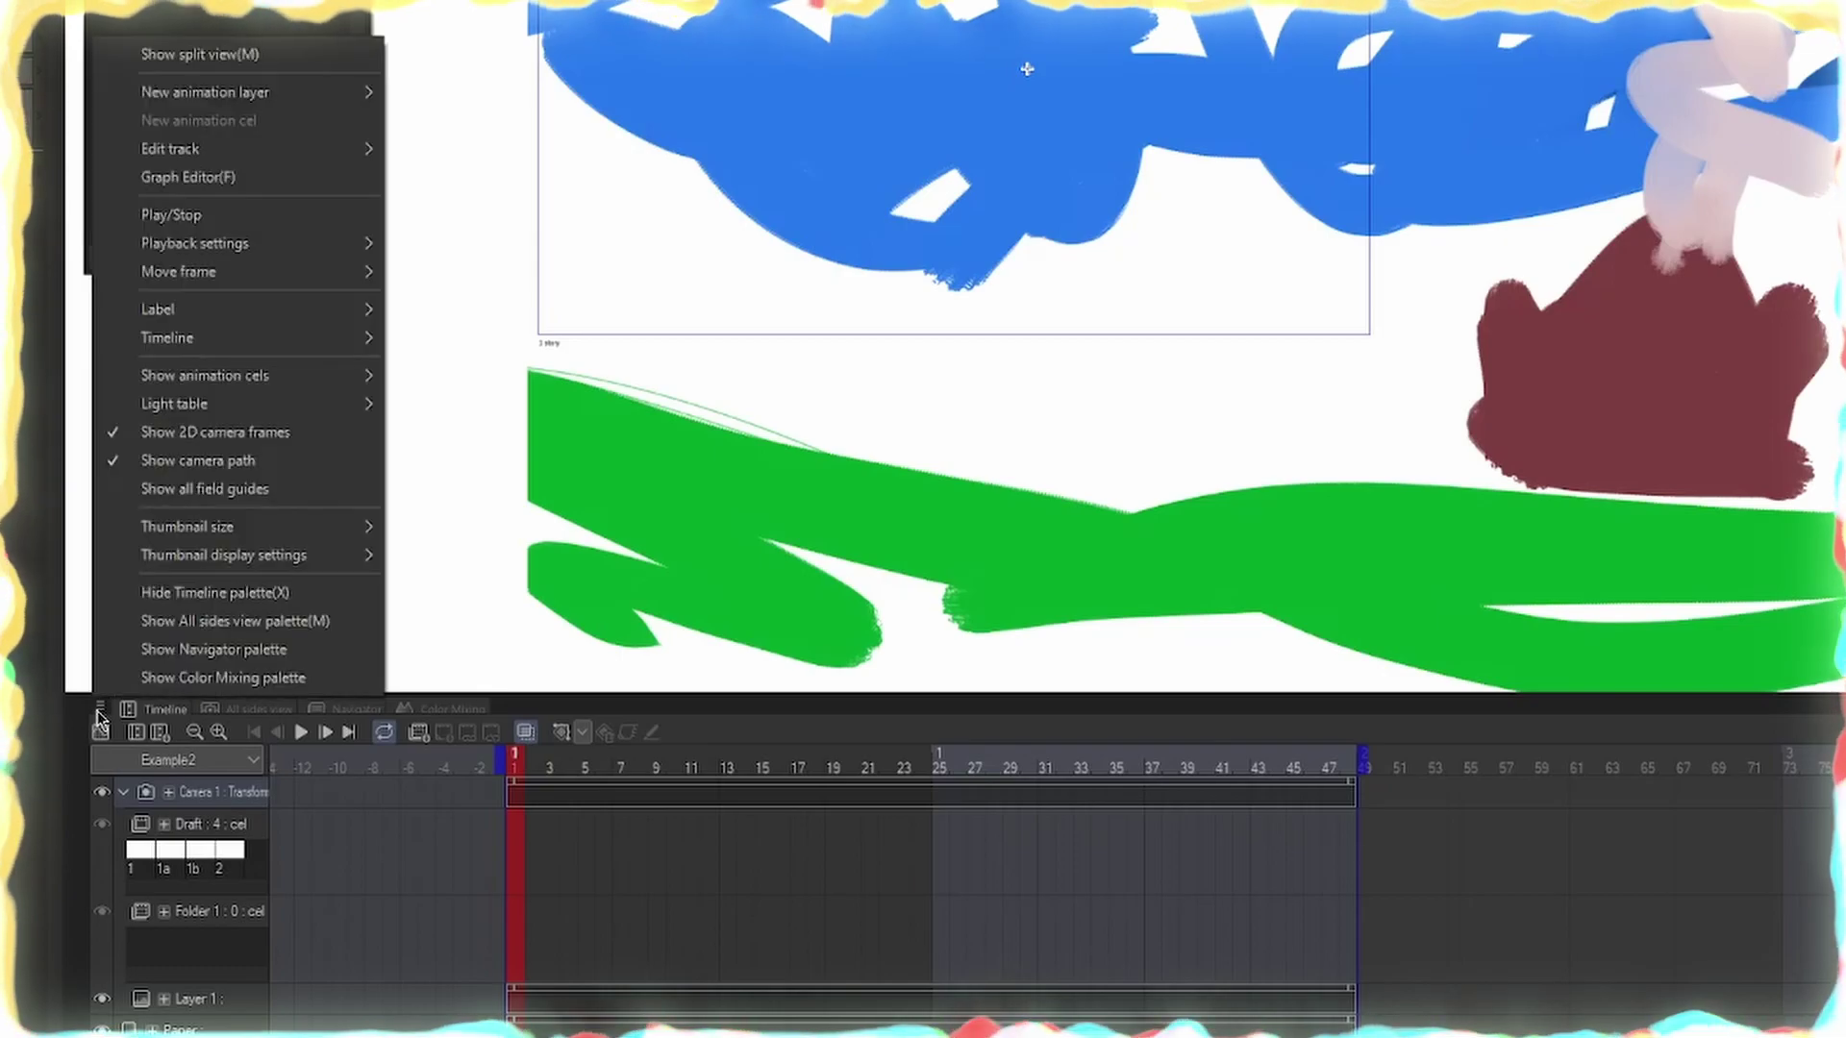
{"action": "mouse_move", "coordinate": [261, 344]}
{"action": "left_click", "coordinate": [639, 529]}
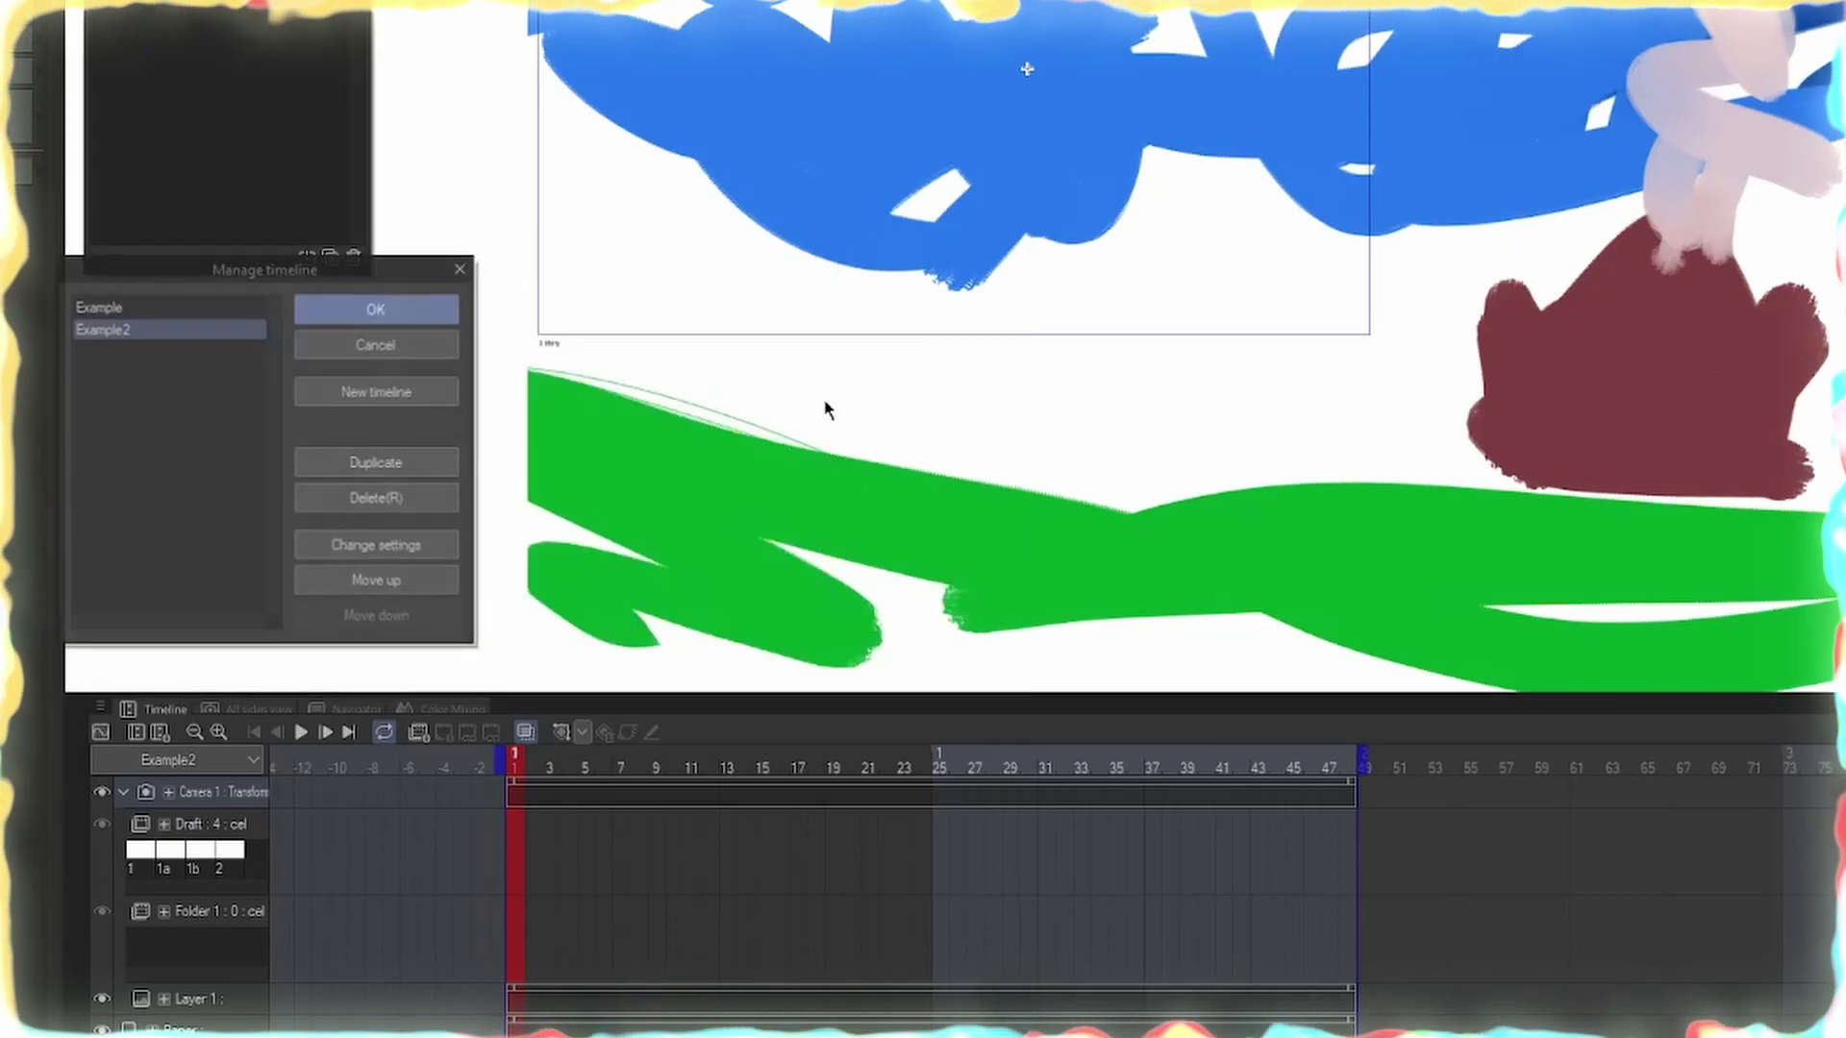
{"action": "left_click_drag", "start_coordinate": [342, 288], "coordinate": [1010, 216]}
{"action": "left_click", "coordinate": [830, 283]}
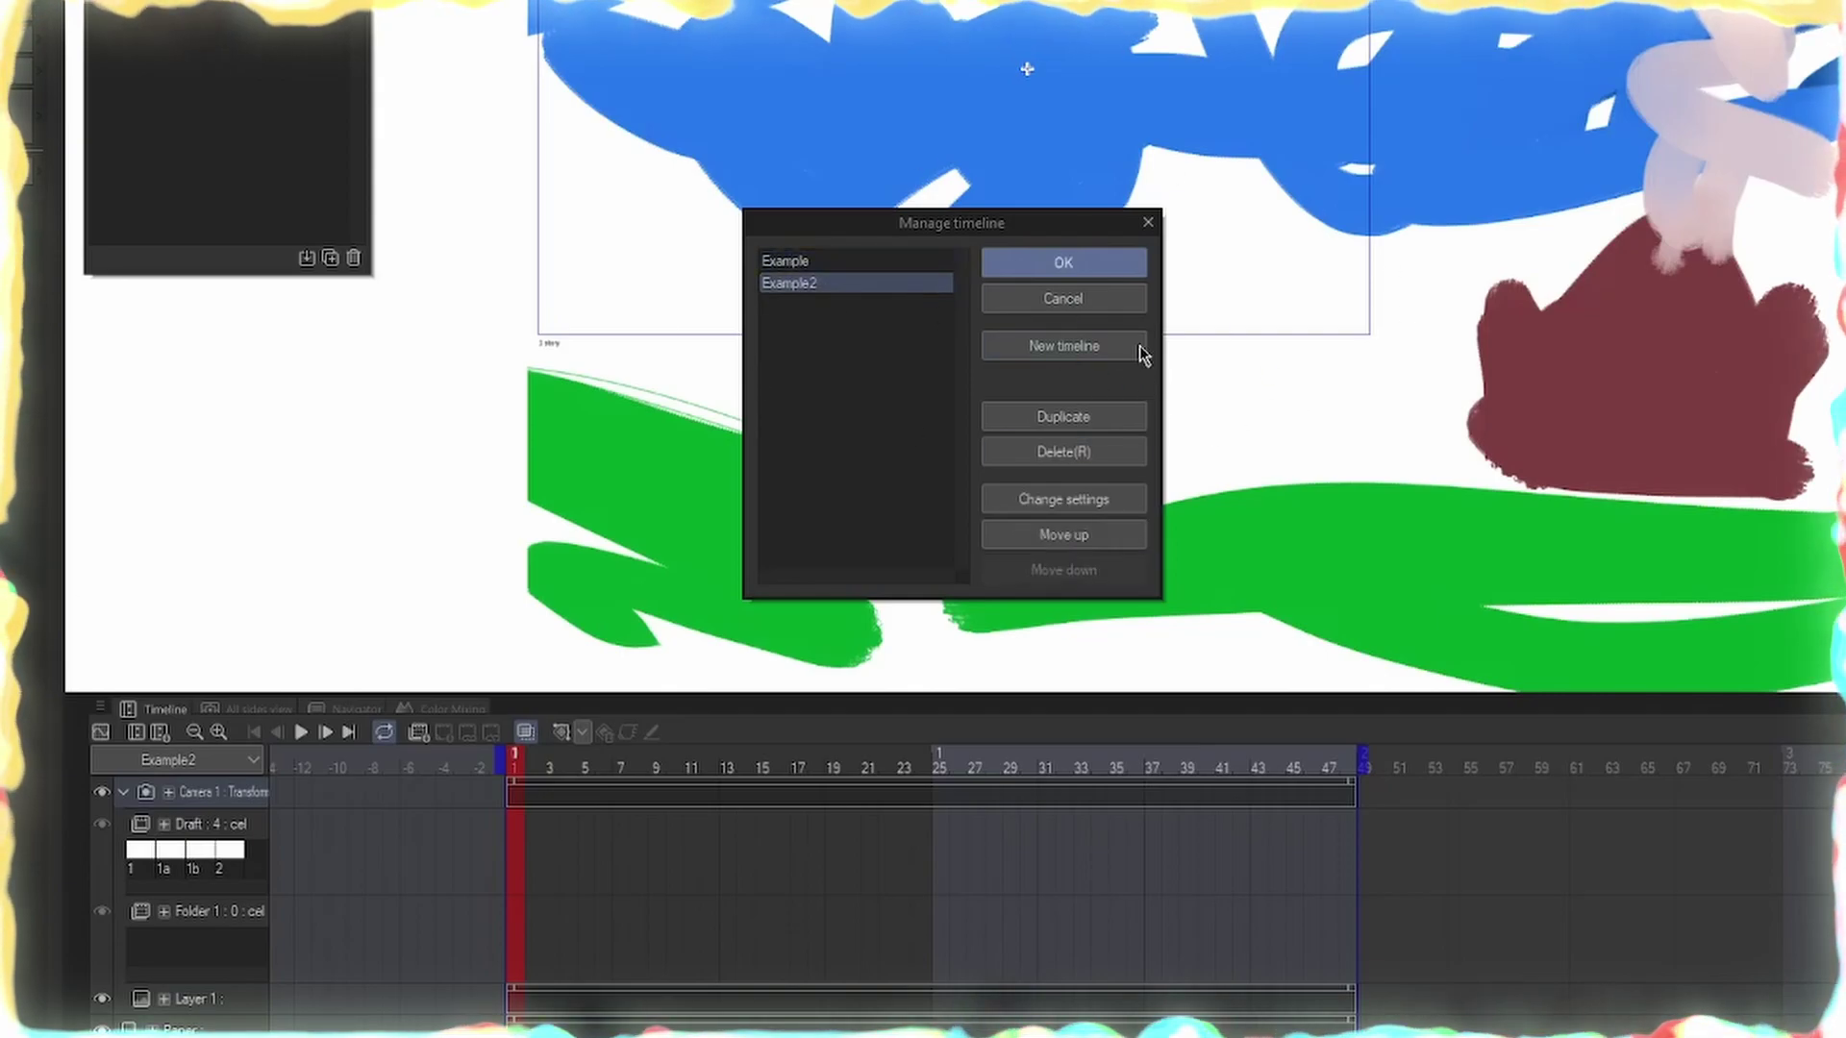
{"action": "left_click", "coordinate": [1112, 258]}
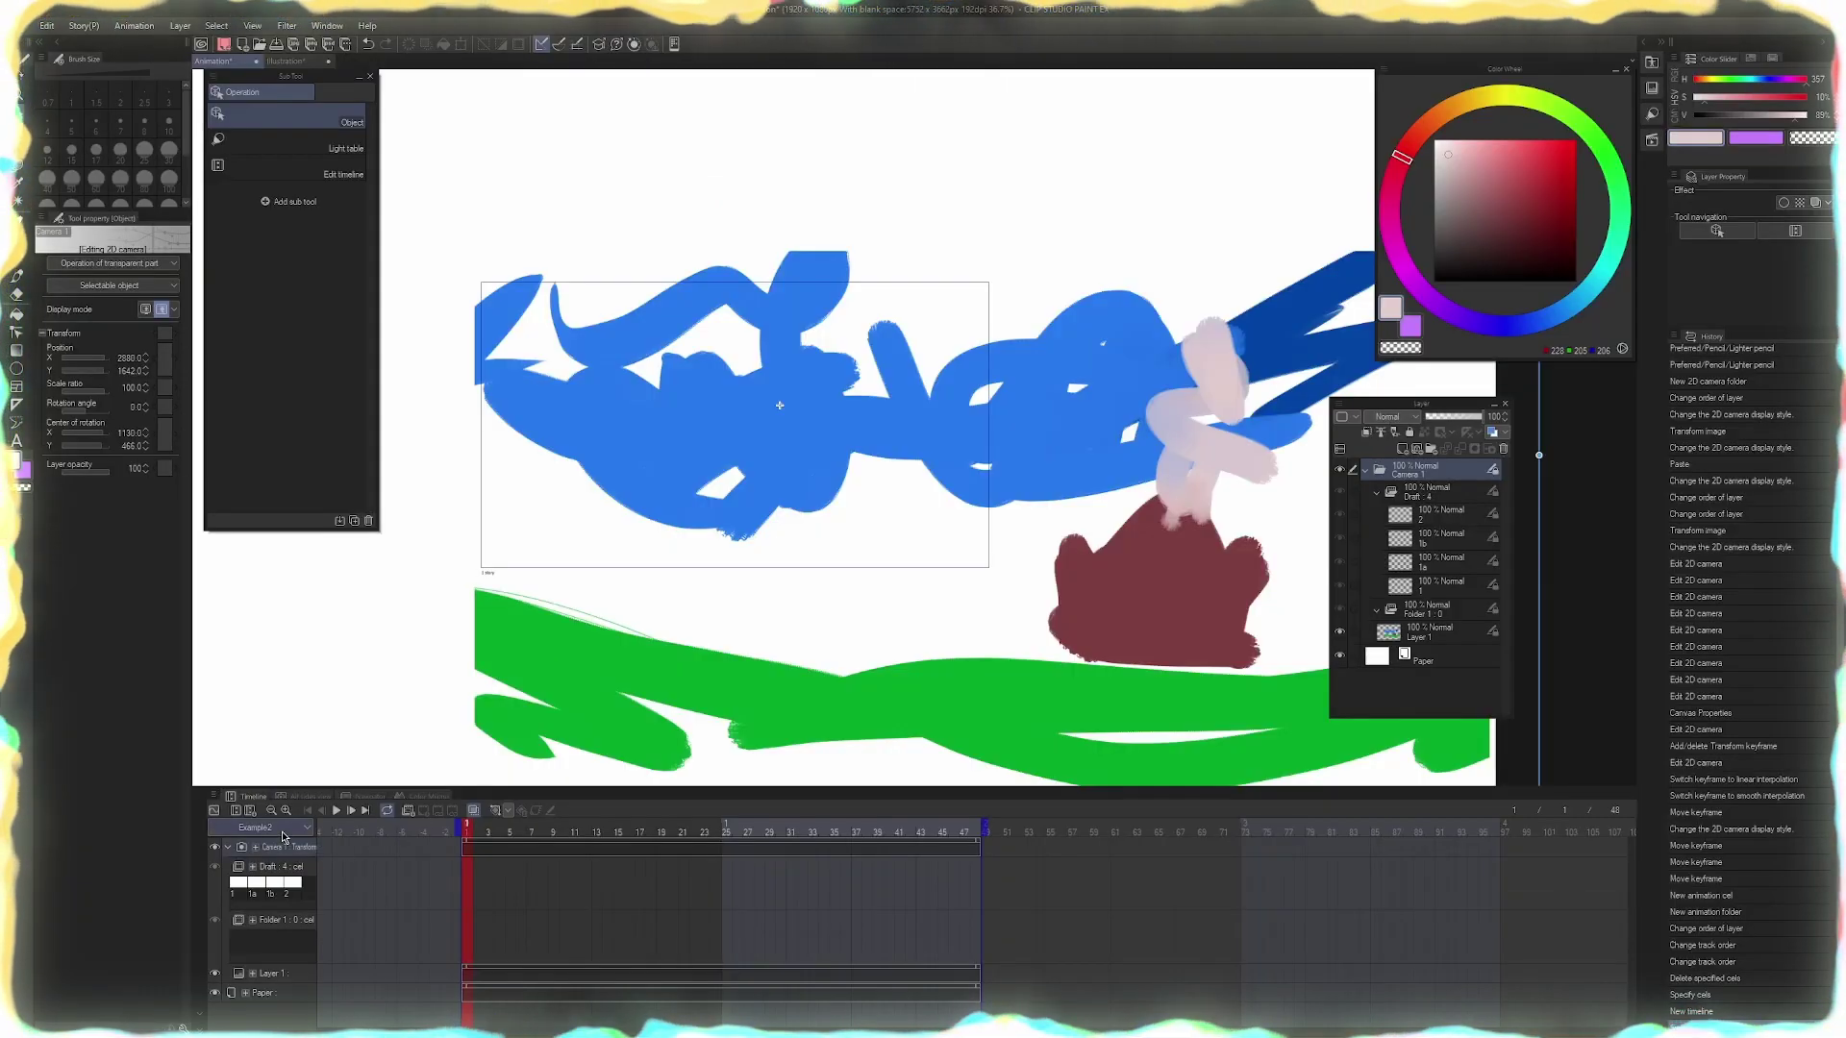
Switch to the Example timeline and play it from frame 1
{"action": "left_click", "coordinate": [283, 833]}
{"action": "left_click", "coordinate": [289, 845]}
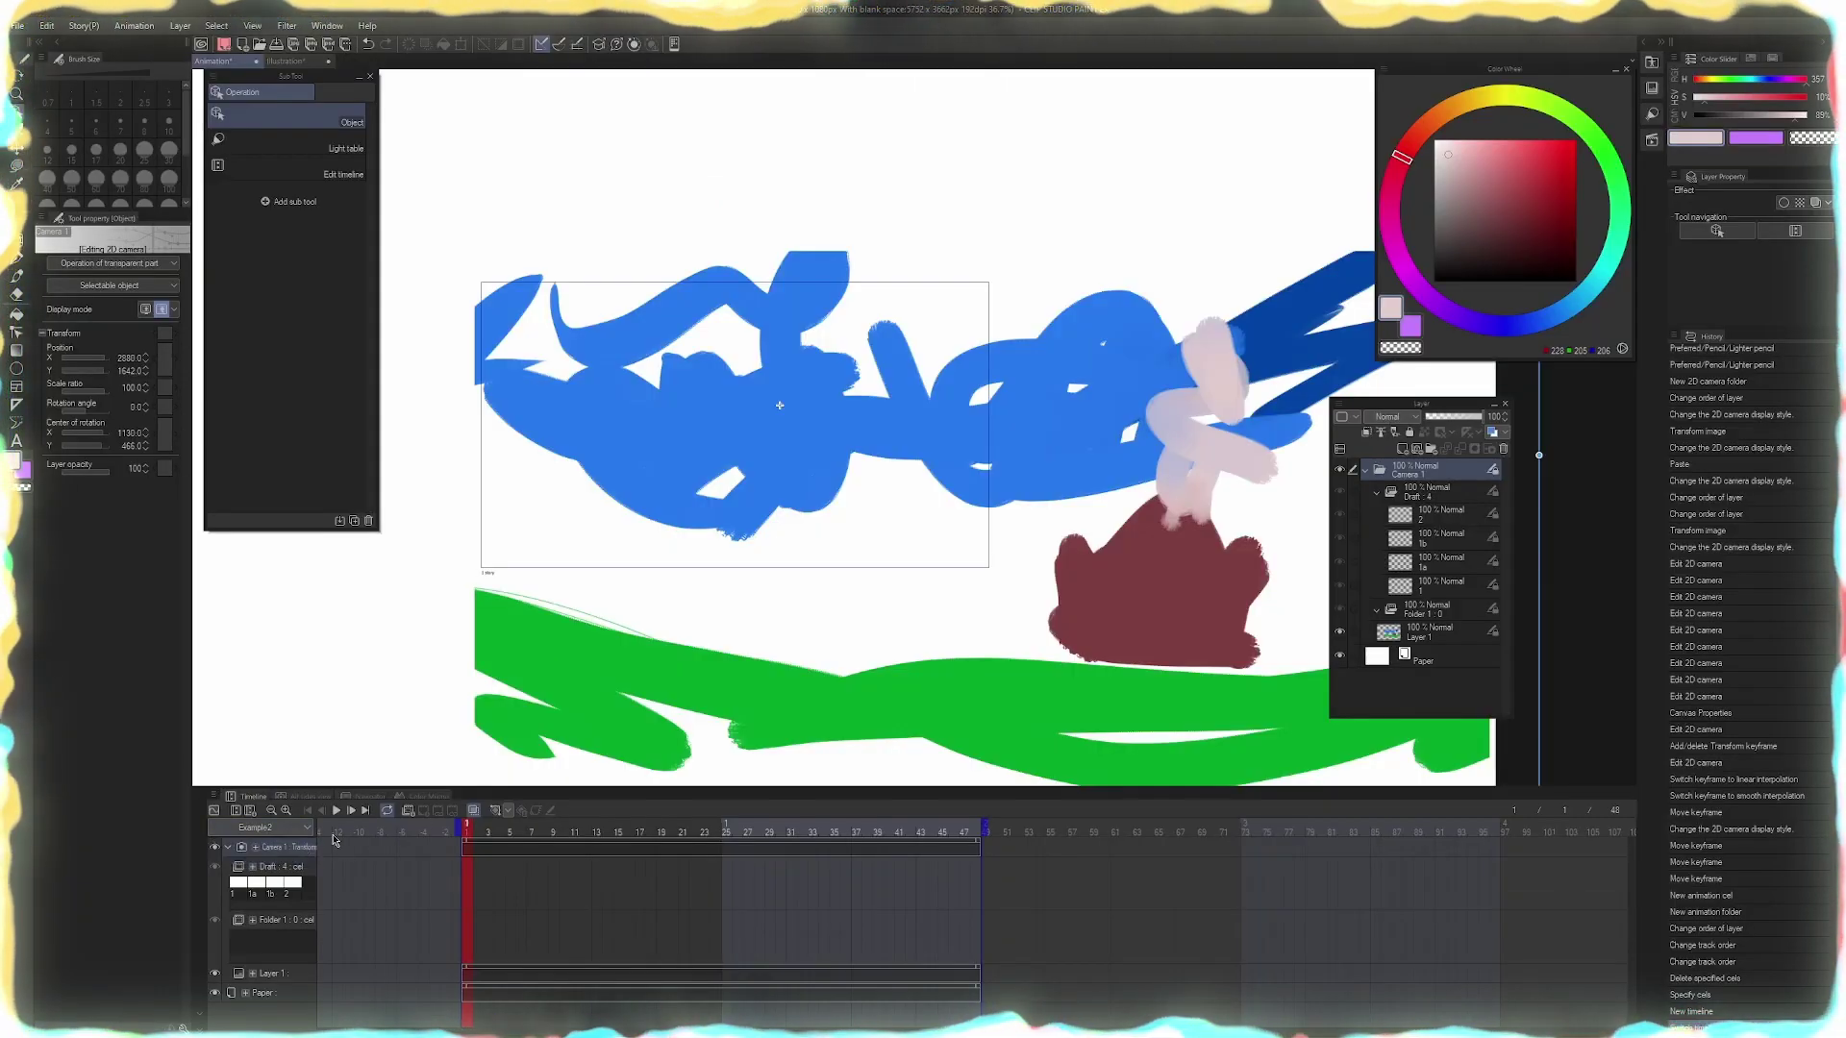
{"action": "left_click_drag", "start_coordinate": [461, 829], "coordinate": [613, 846]}
{"action": "left_click", "coordinate": [460, 846]}
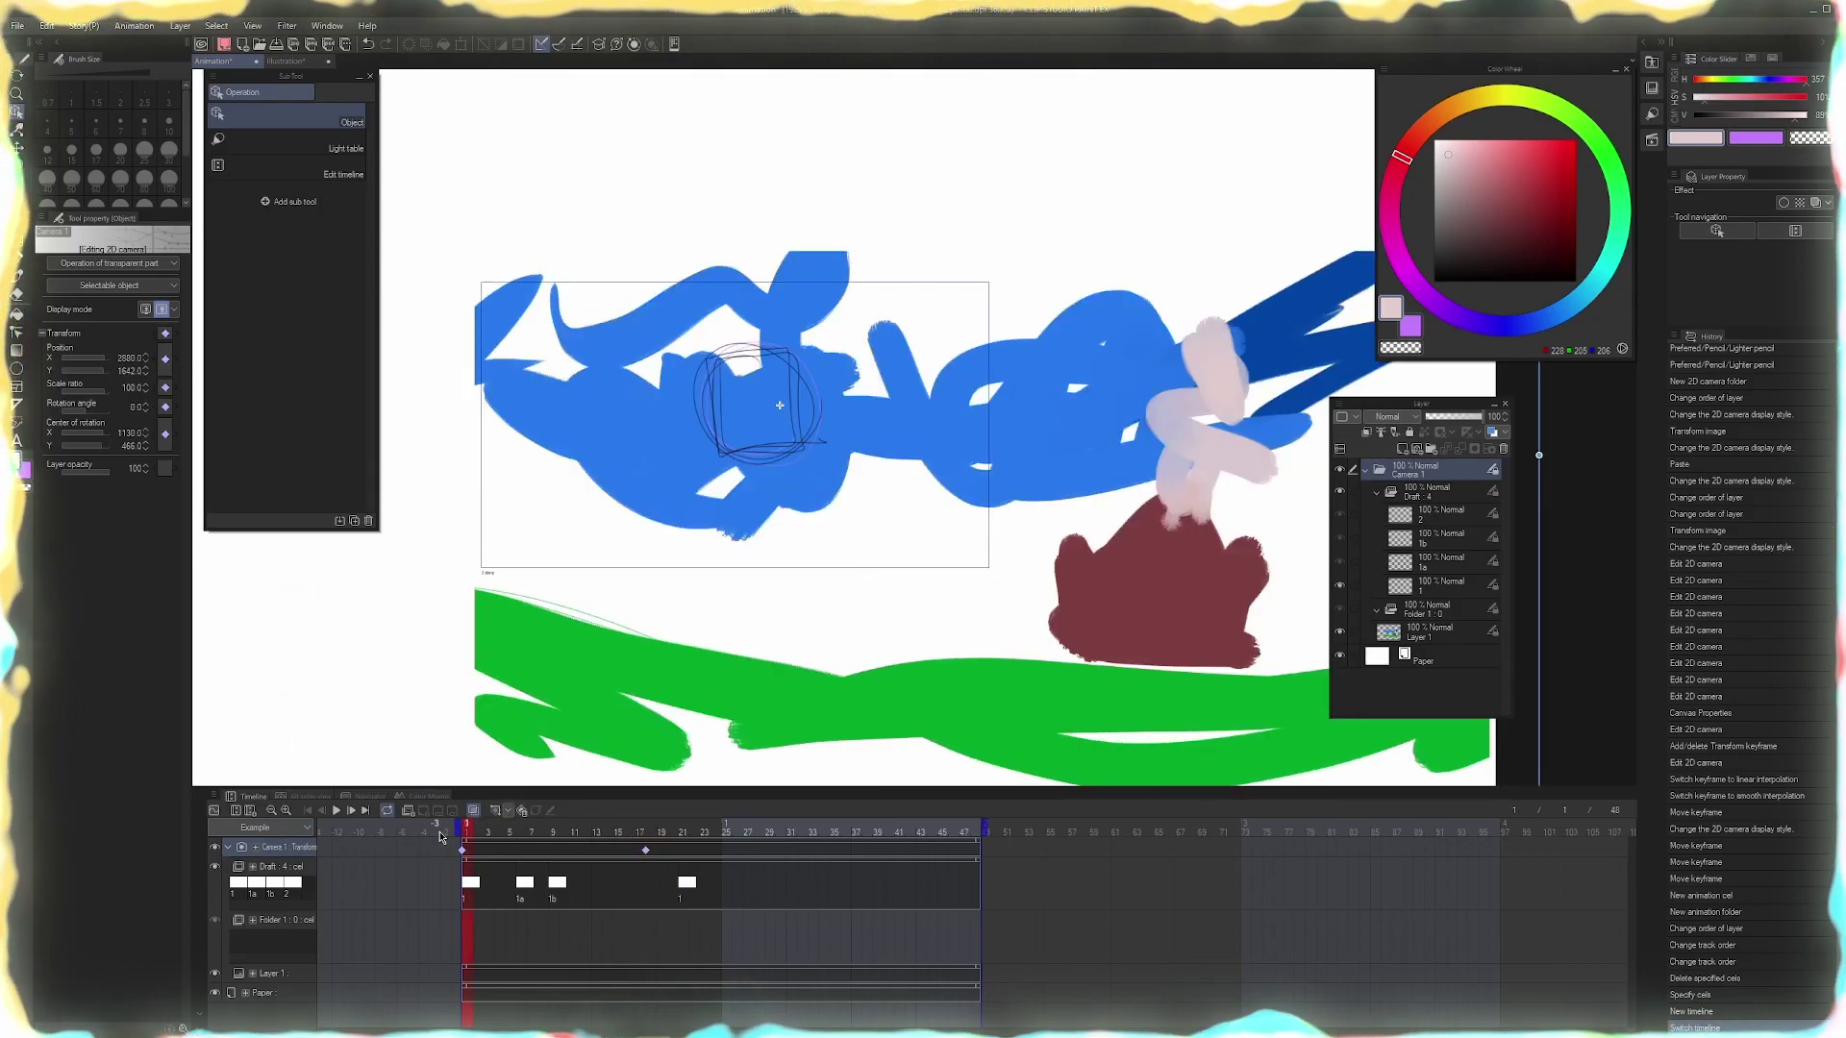
{"action": "key", "text": "Return"}
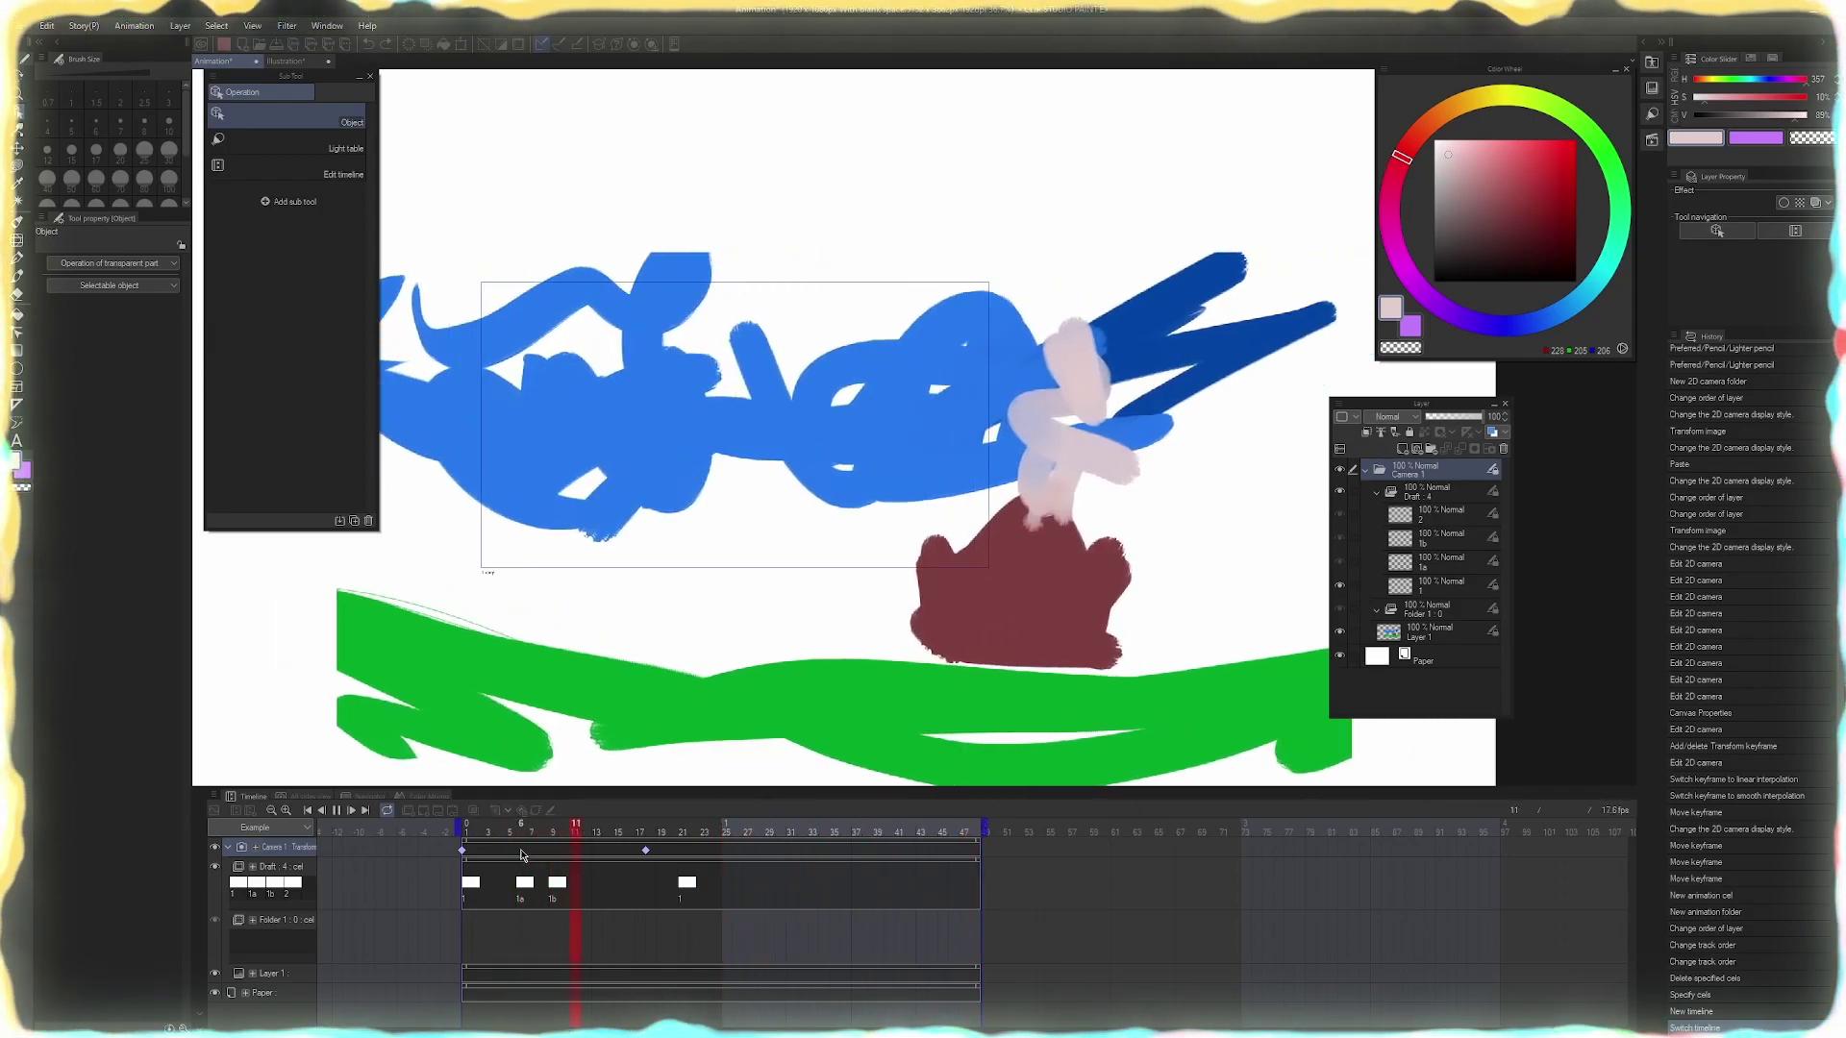
Set the Example timeline's frame rate to 8 fps without changing the total number of frames, and preview the playback
{"action": "left_click", "coordinate": [215, 796]}
{"action": "mouse_move", "coordinate": [341, 570]}
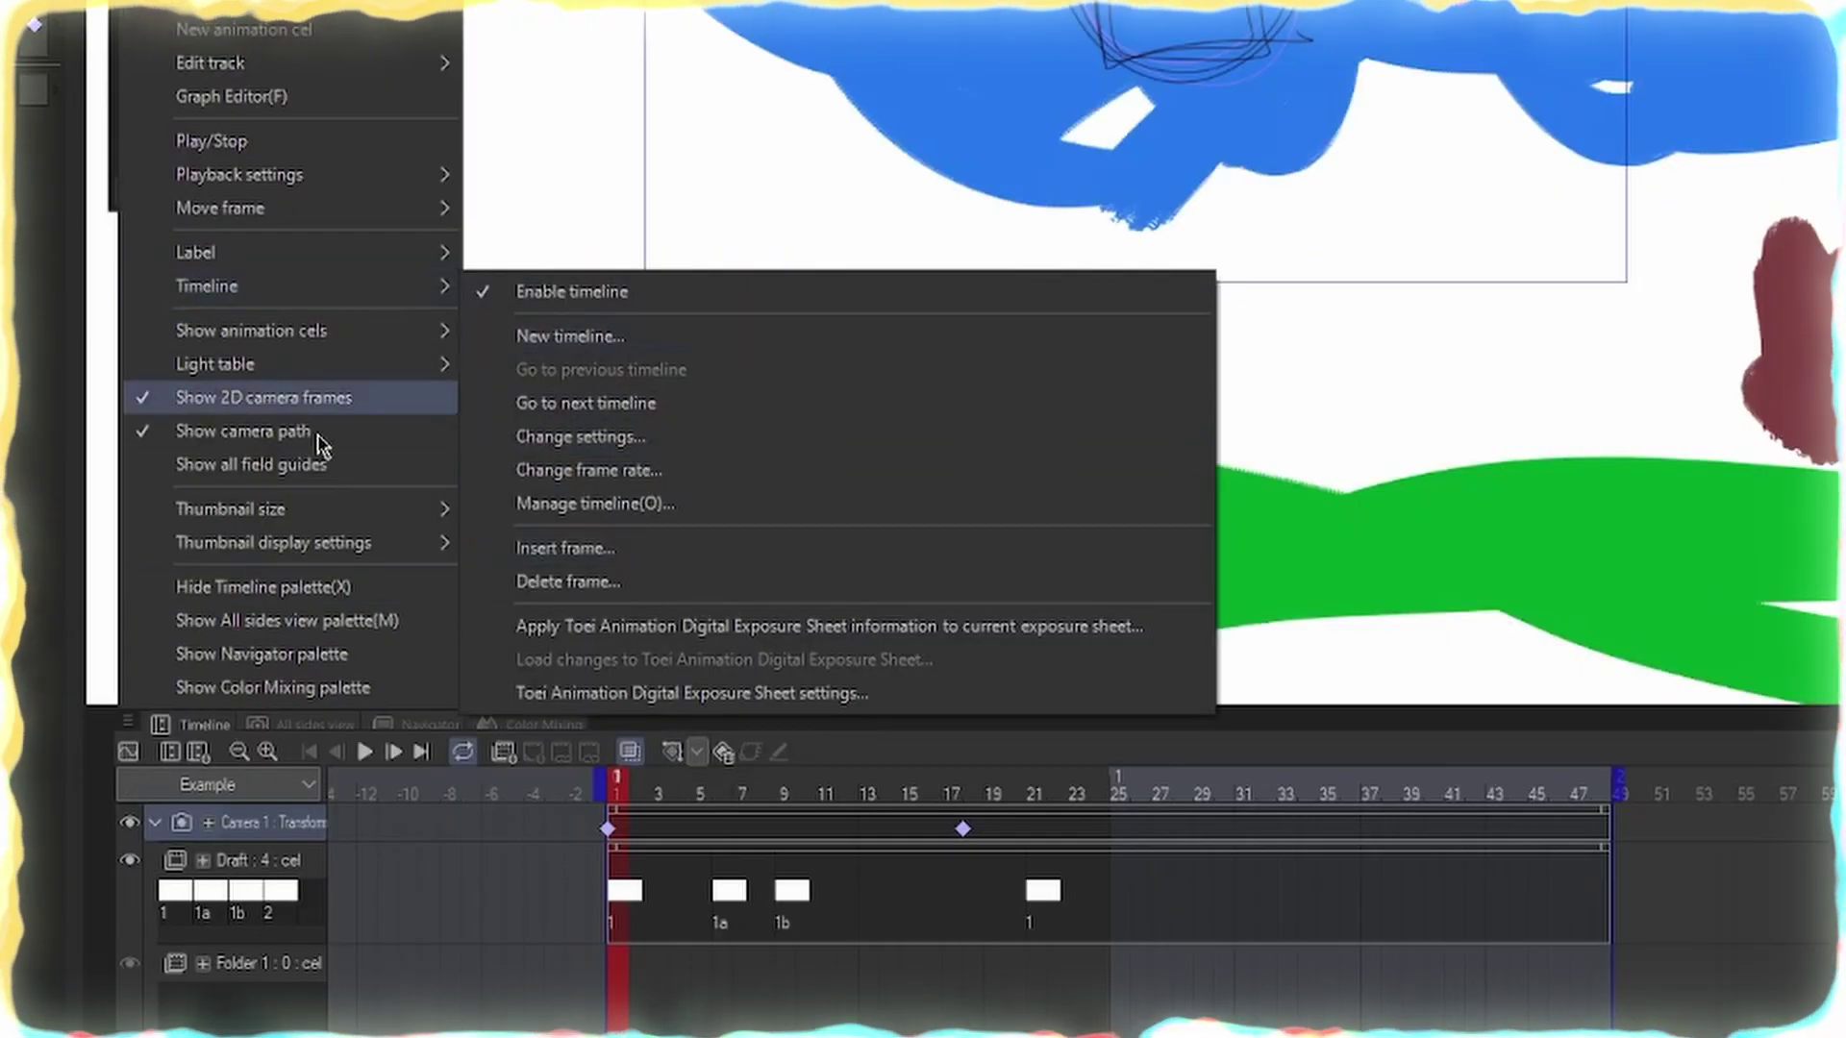
{"action": "left_click", "coordinate": [693, 478]}
{"action": "left_click", "coordinate": [1199, 370]}
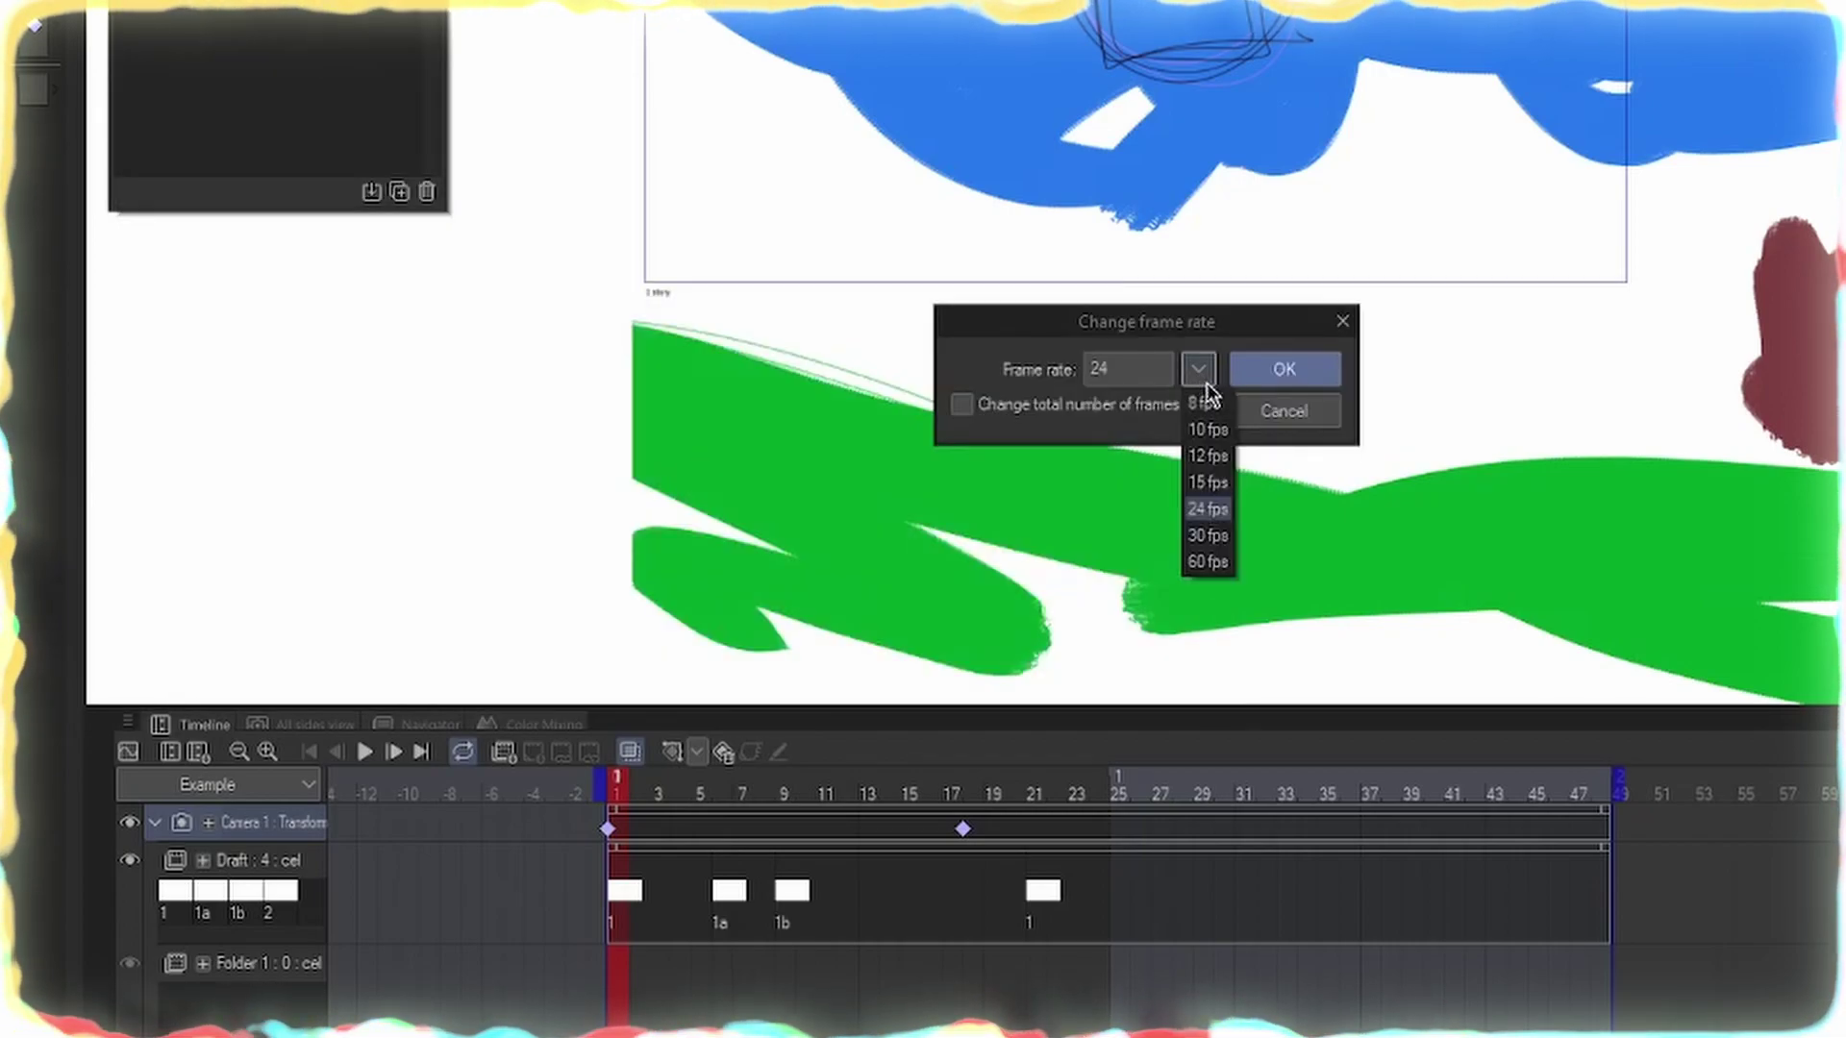
{"action": "left_click", "coordinate": [1203, 444]}
{"action": "left_click", "coordinate": [1285, 371]}
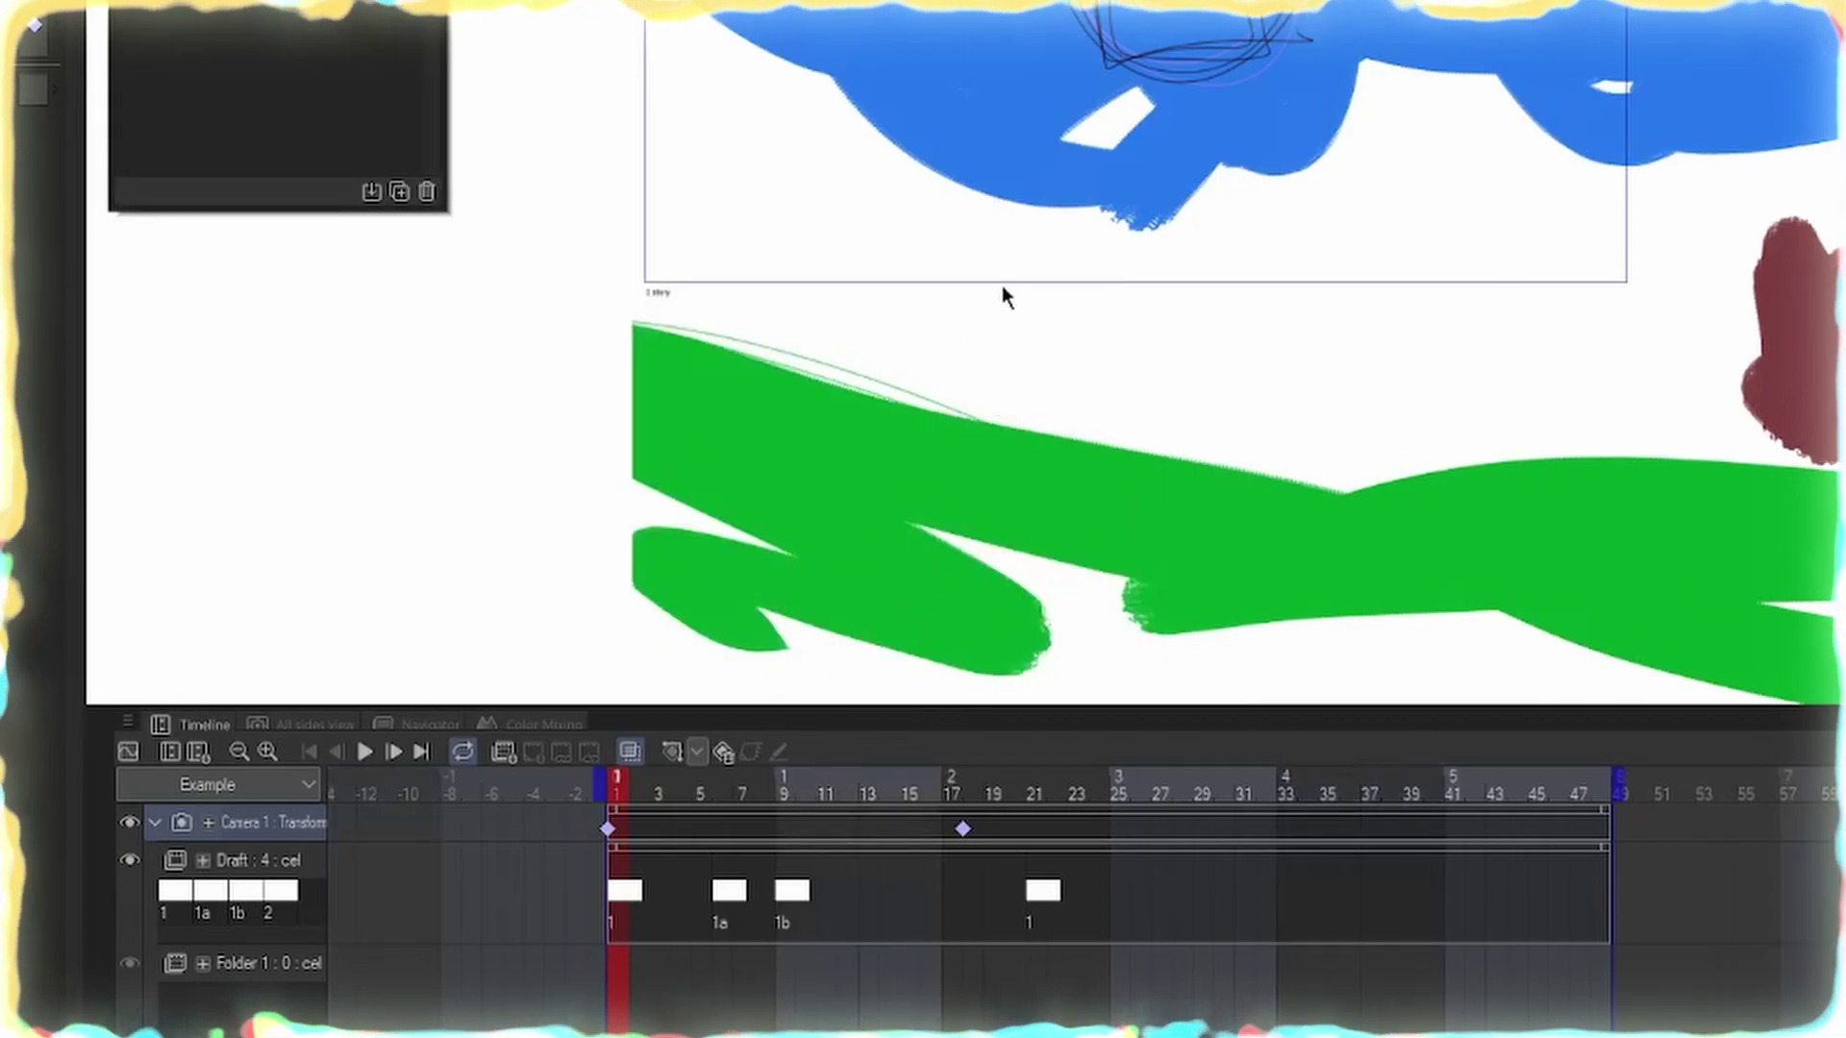
{"action": "key", "text": "space"}
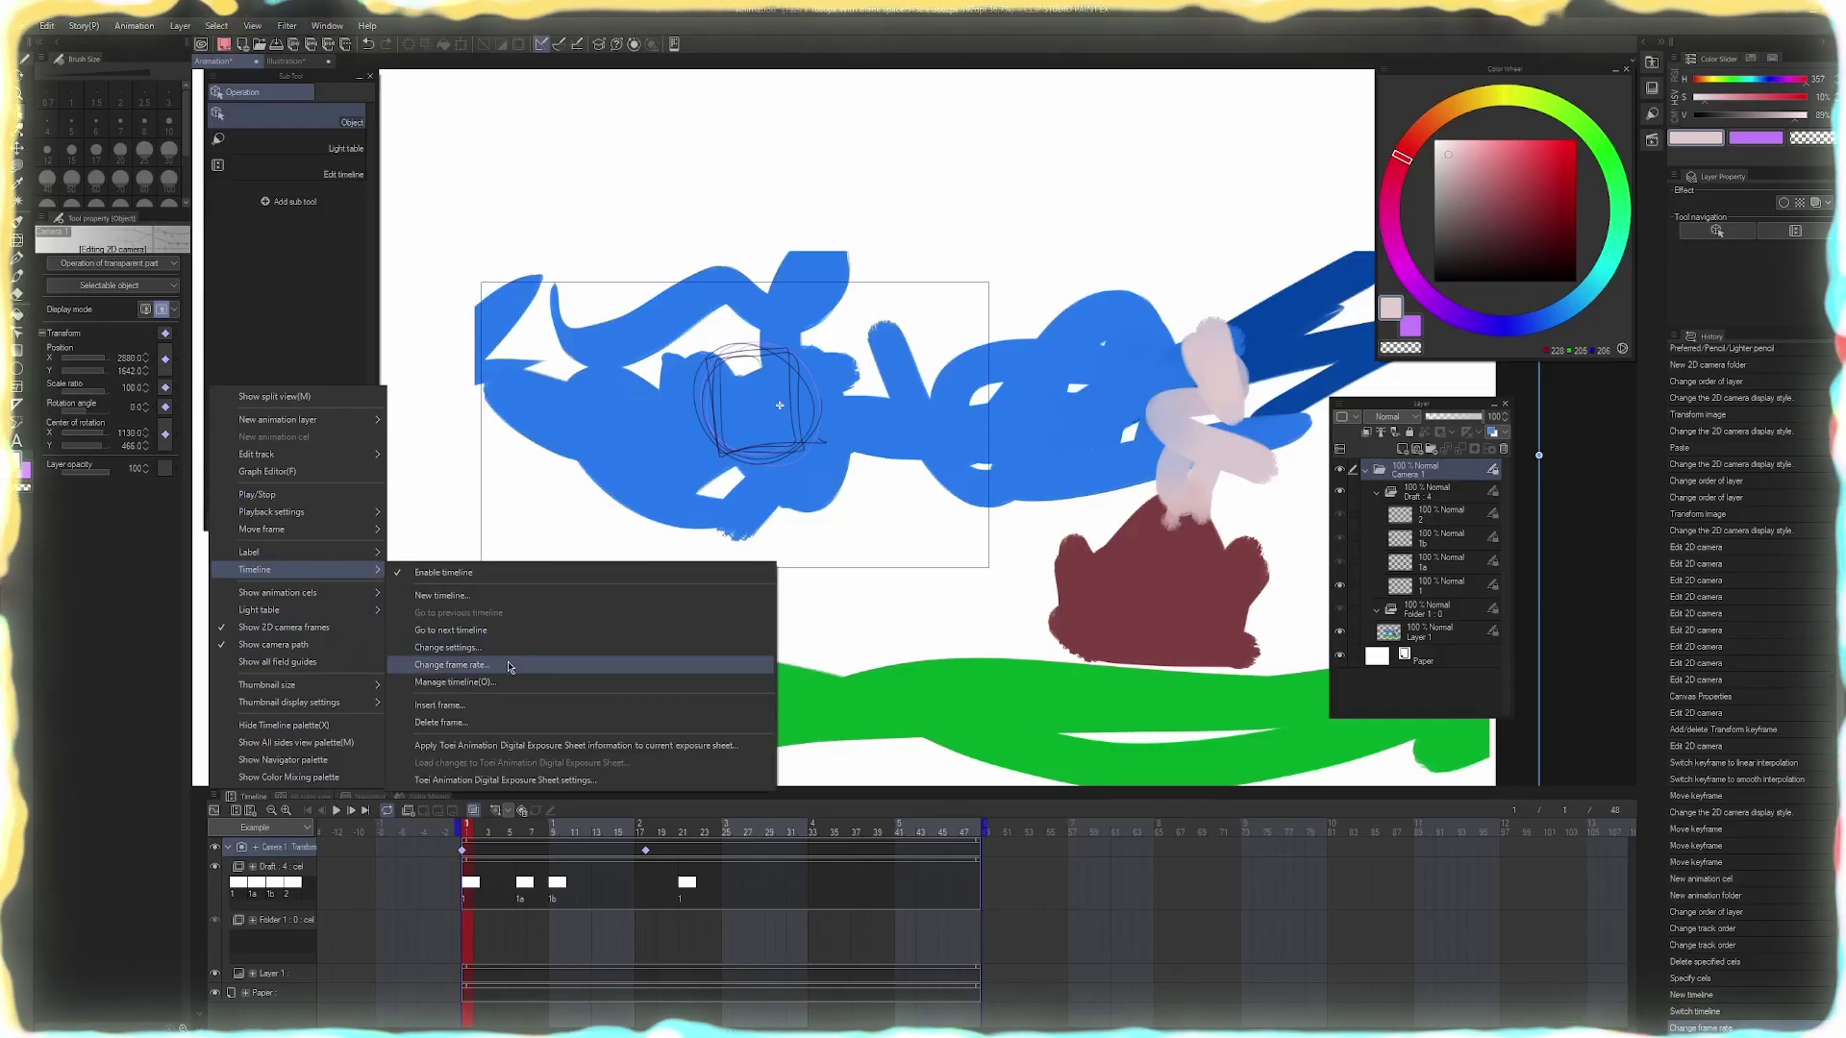
Change the Example timeline's frame rate to 8 fps with Change total number of frames enabled, and preview the playback
{"action": "left_click", "coordinate": [510, 666]}
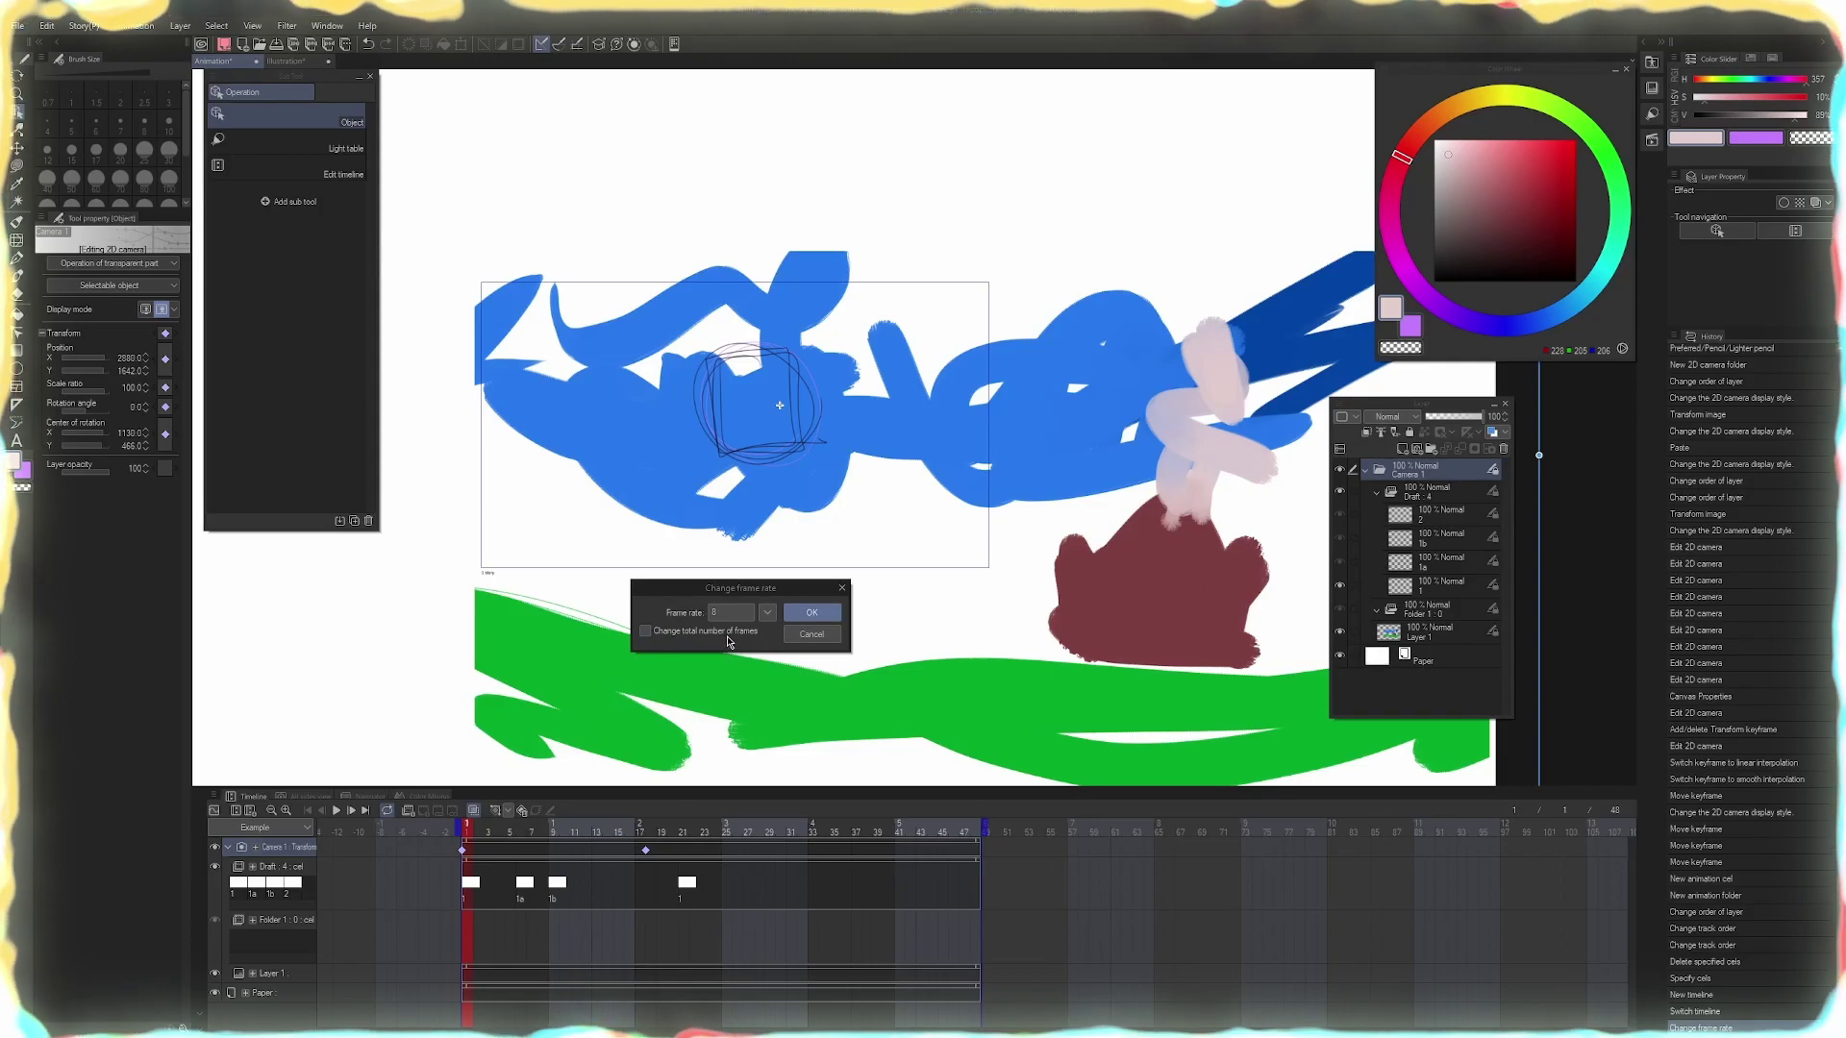
{"action": "left_click", "coordinate": [646, 631]}
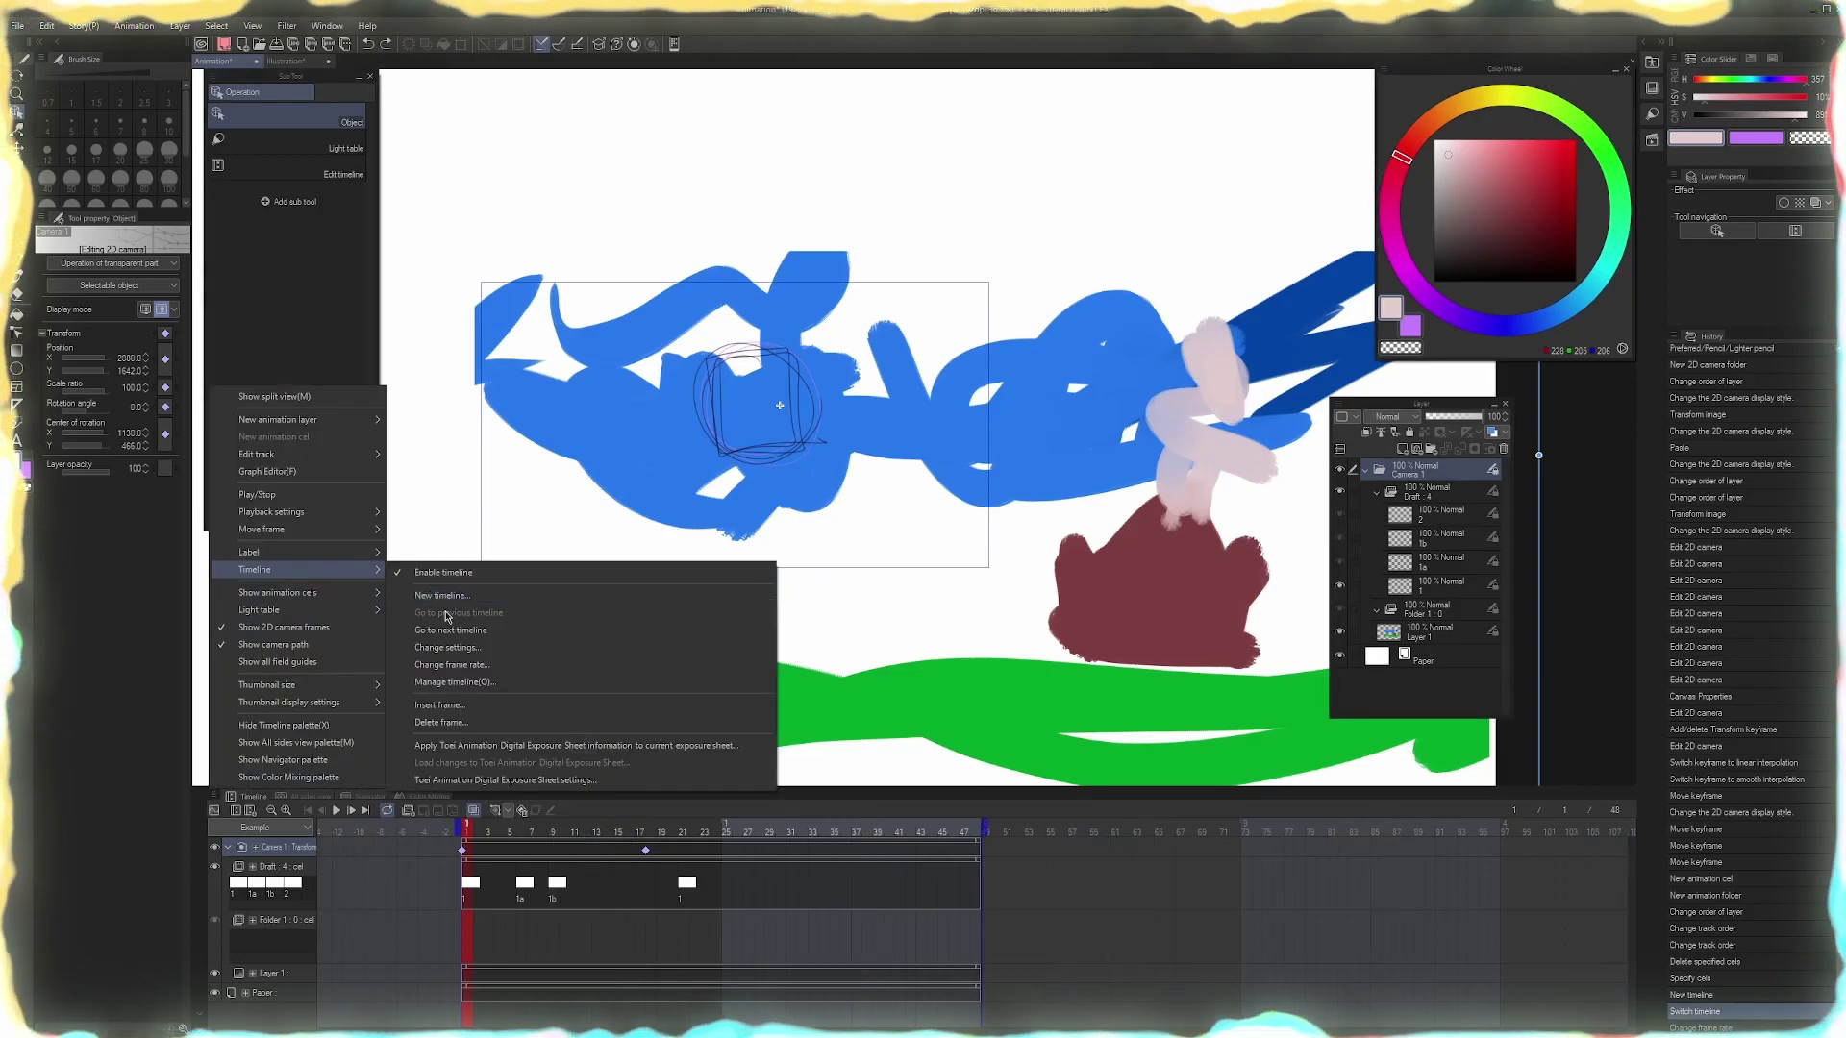
{"action": "left_click", "coordinate": [452, 665]}
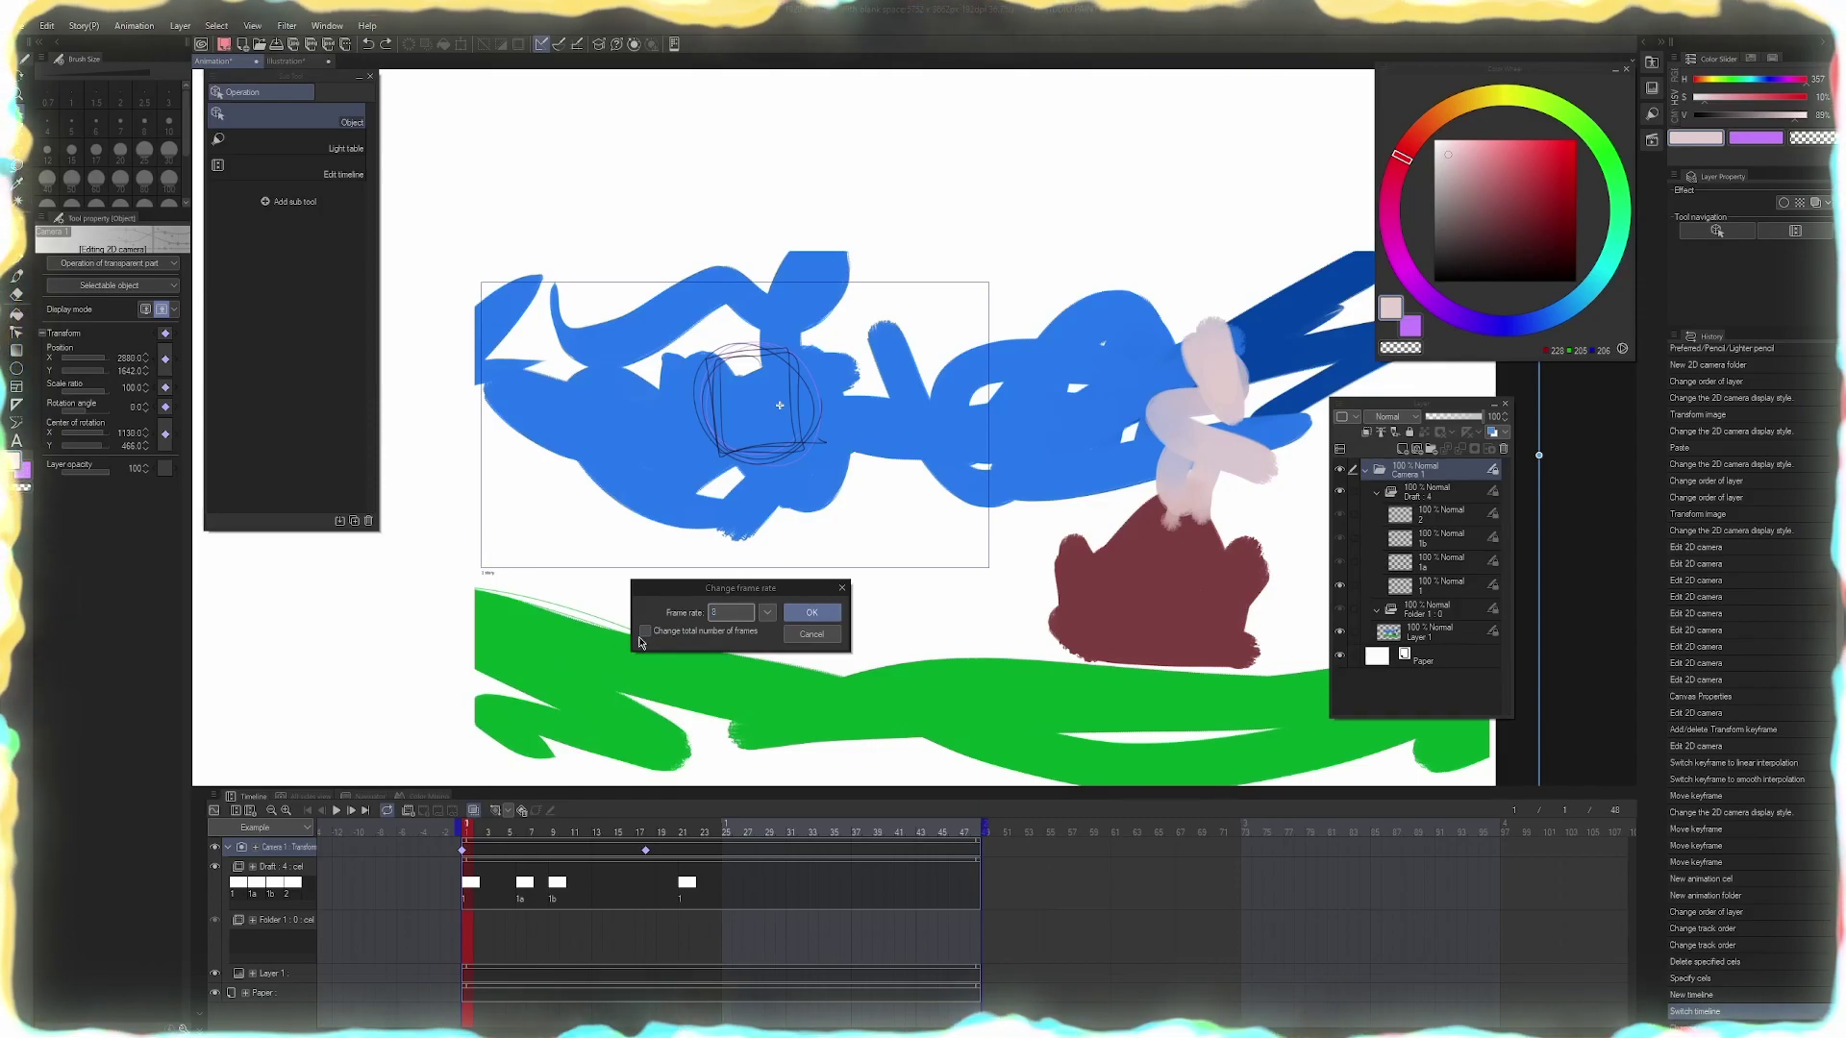
{"action": "left_click", "coordinate": [812, 612]}
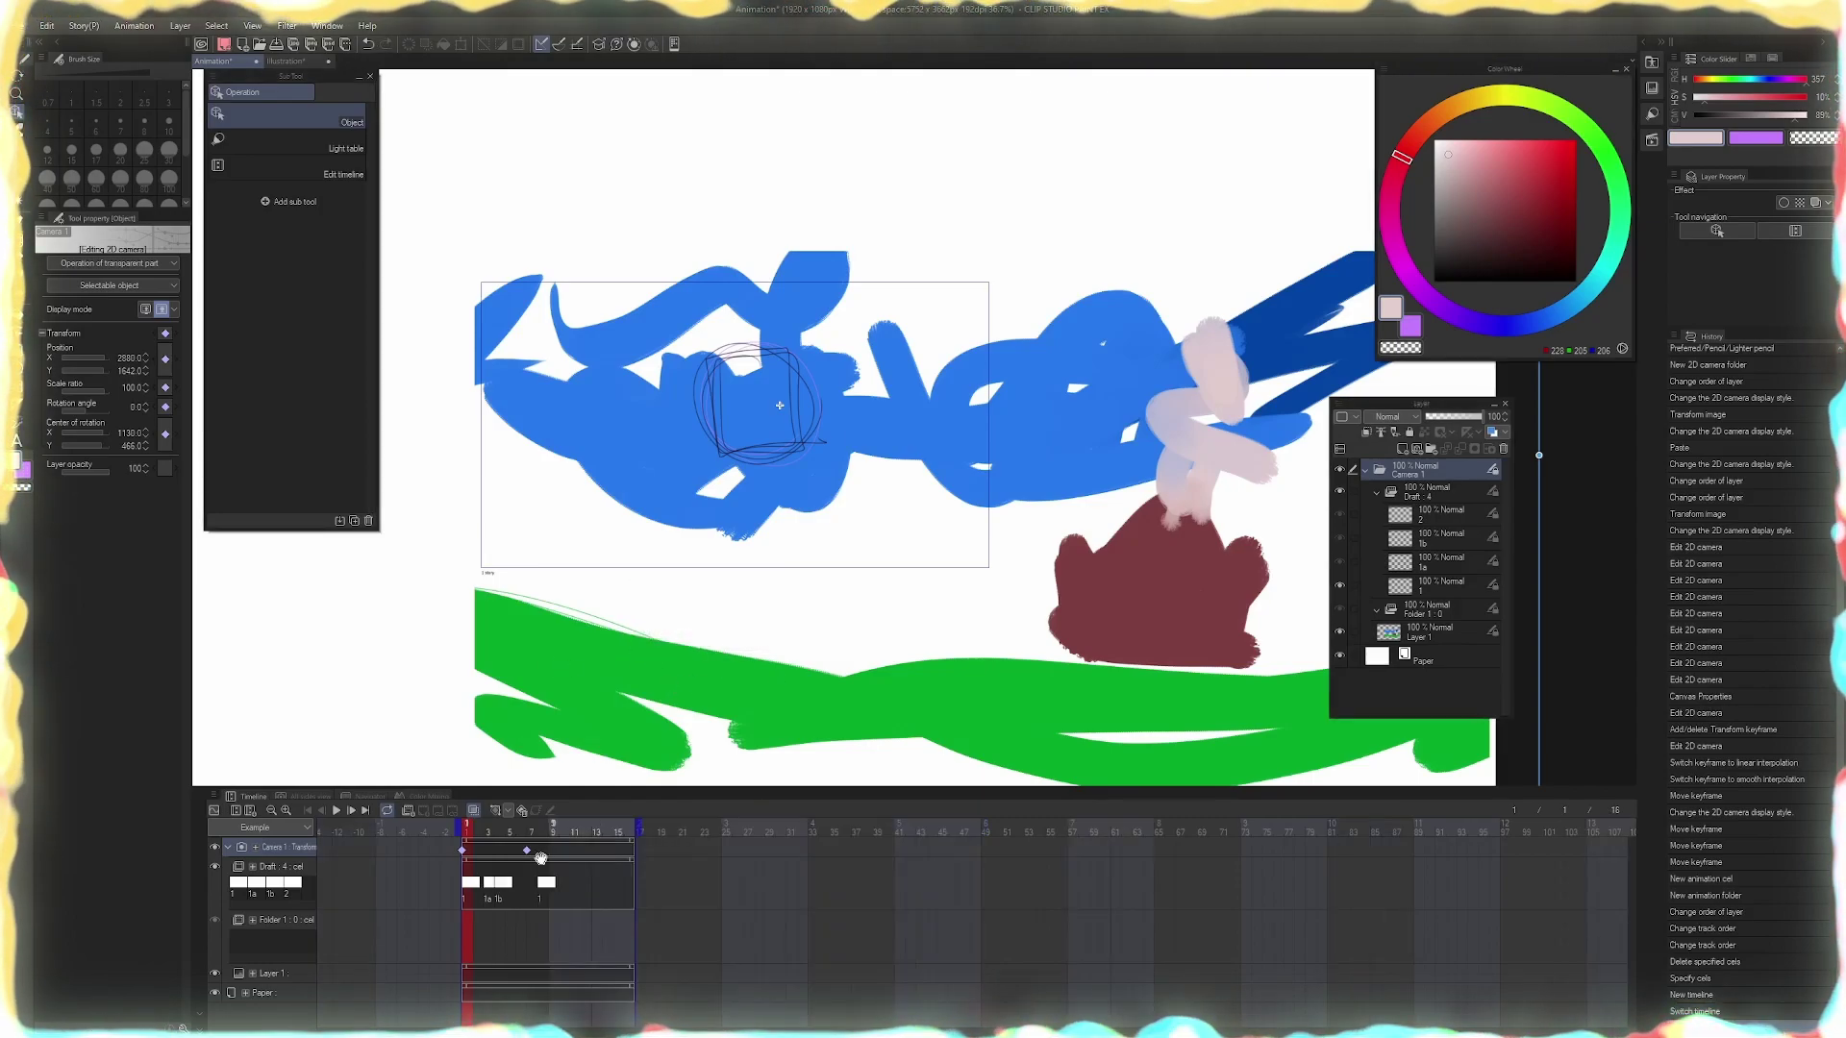
{"action": "mouse_move", "coordinate": [480, 835]}
{"action": "left_mouse_down"}
{"action": "mouse_move", "coordinate": [628, 836]}
{"action": "mouse_move", "coordinate": [462, 837]}
{"action": "mouse_move", "coordinate": [491, 843]}
{"action": "left_mouse_up"}
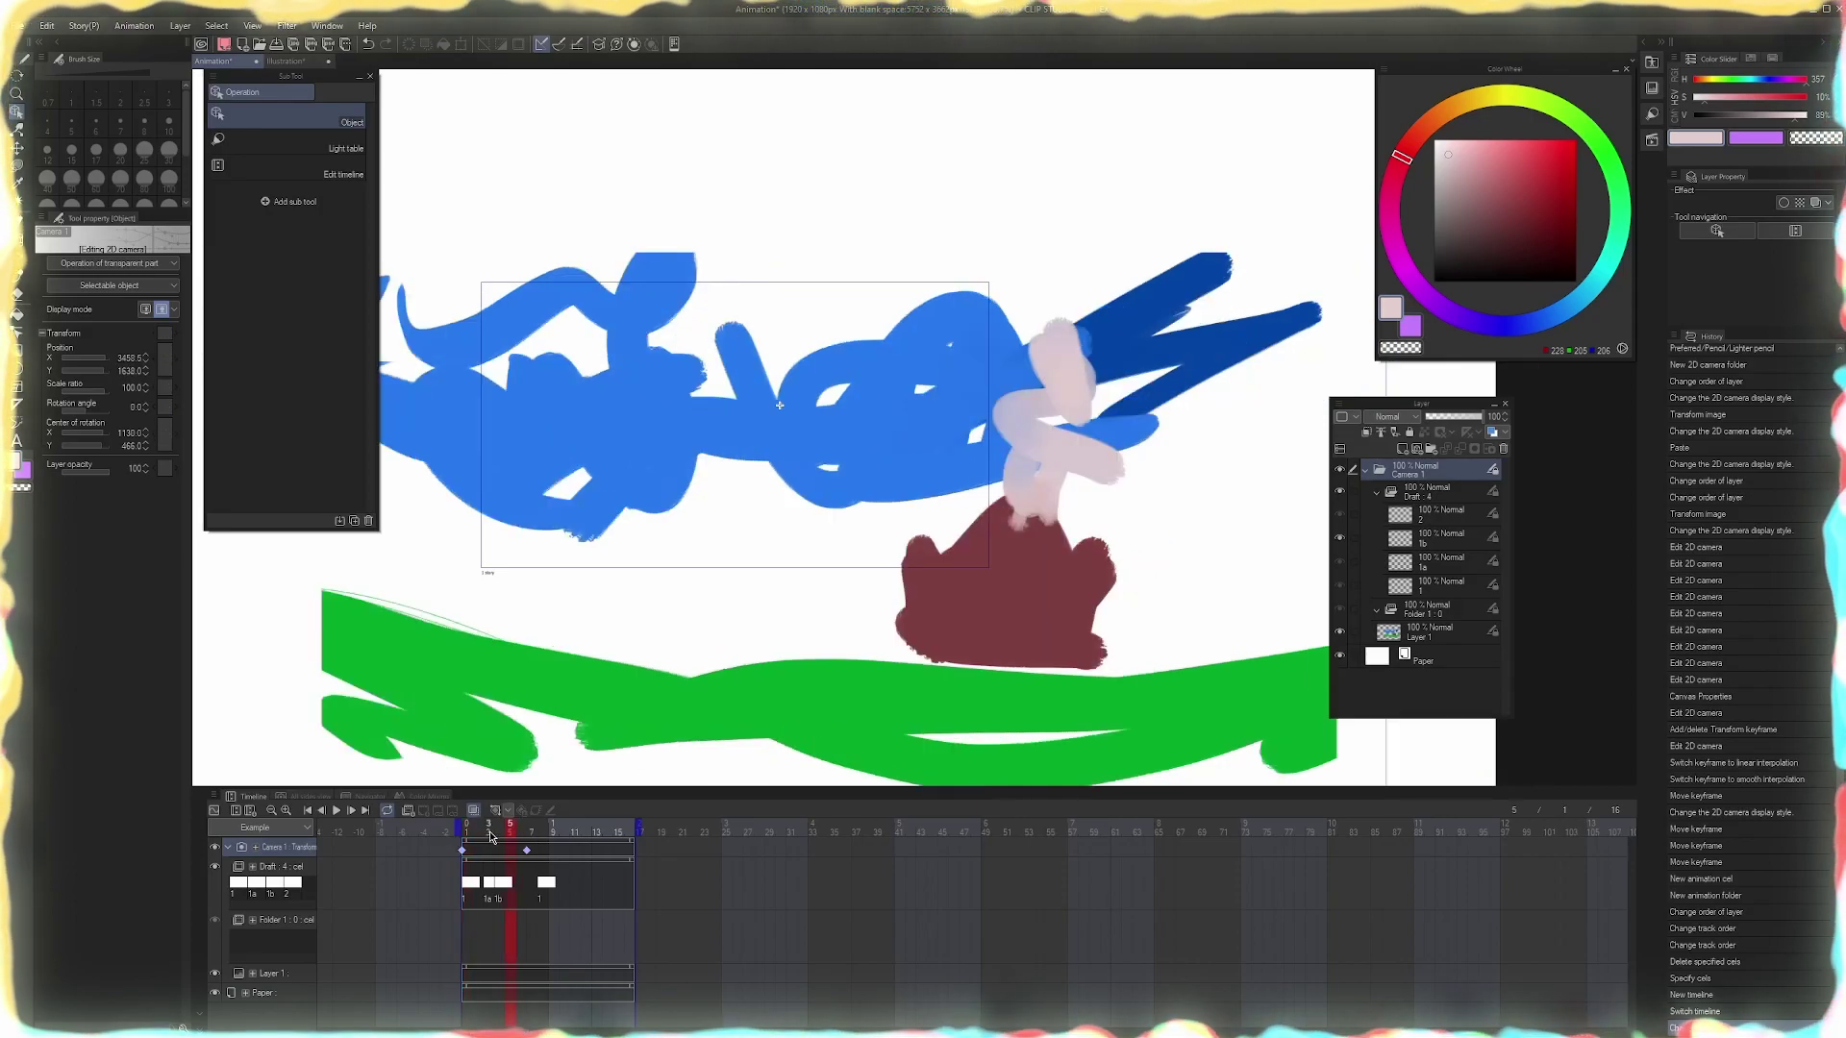
{"action": "key", "text": "space"}
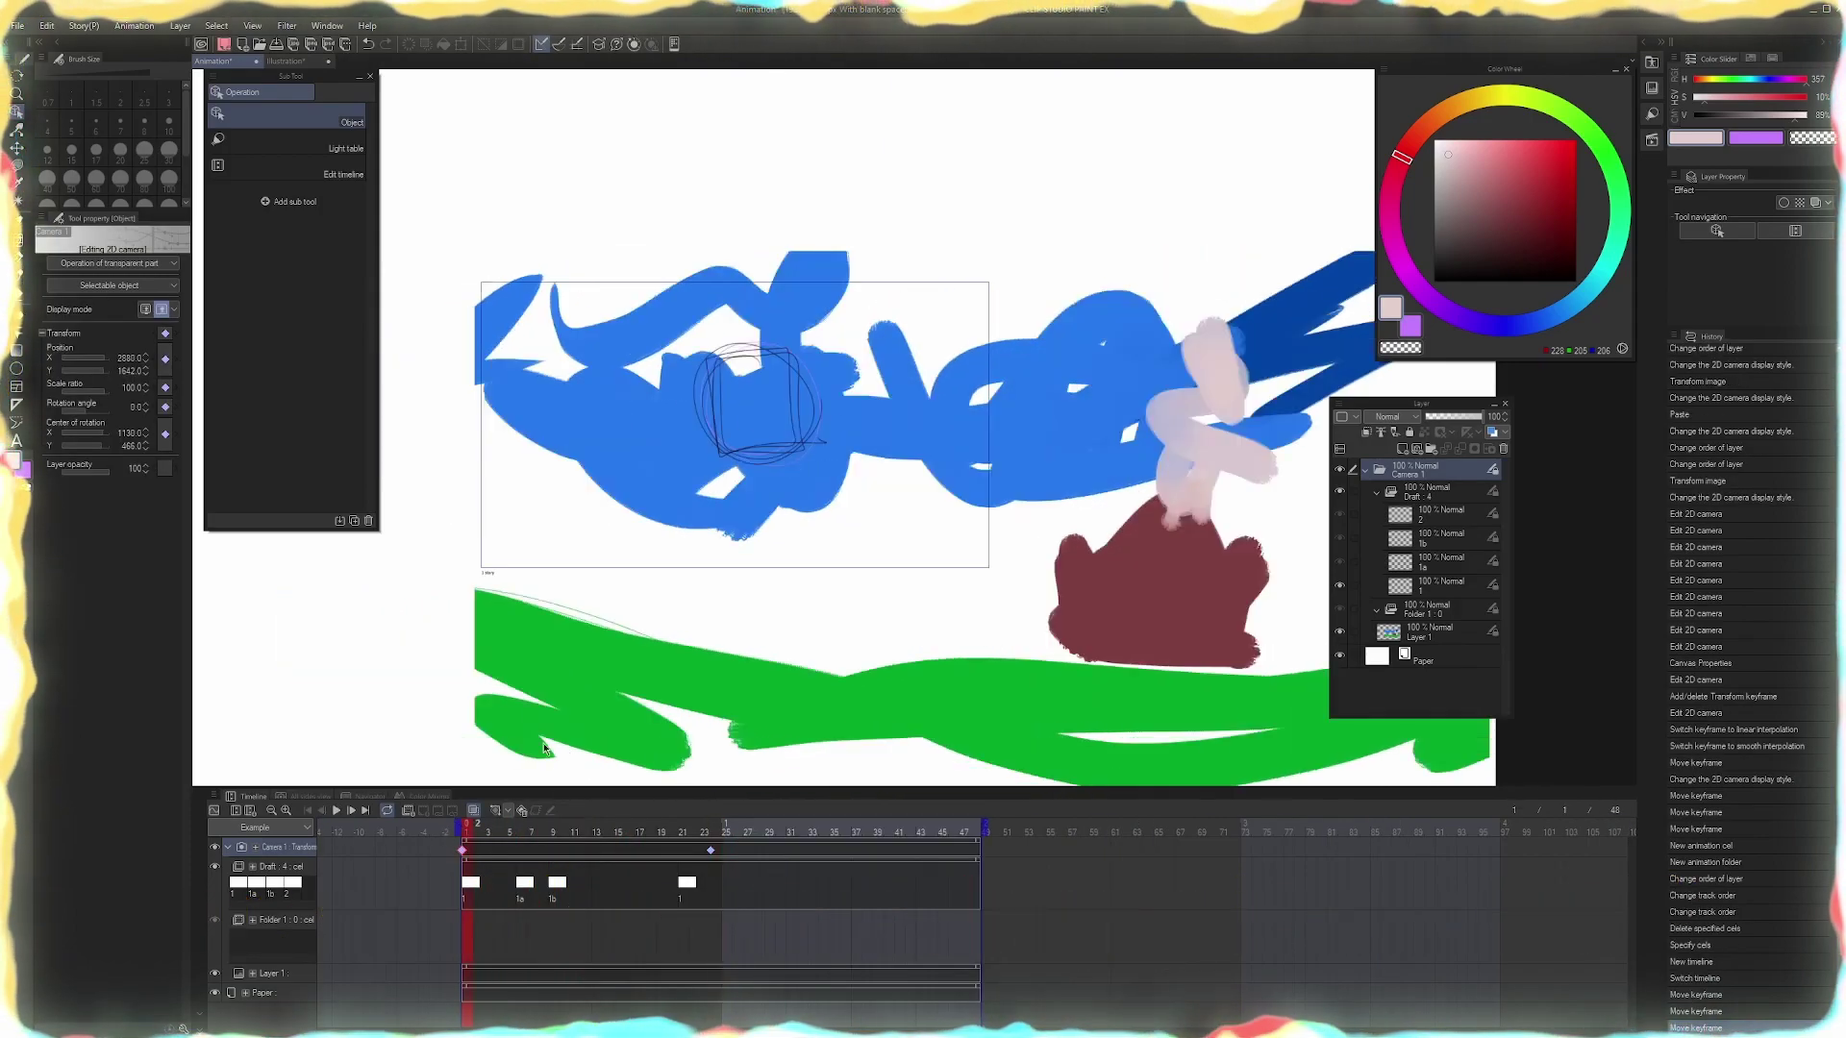
{"action": "key", "text": "Return"}
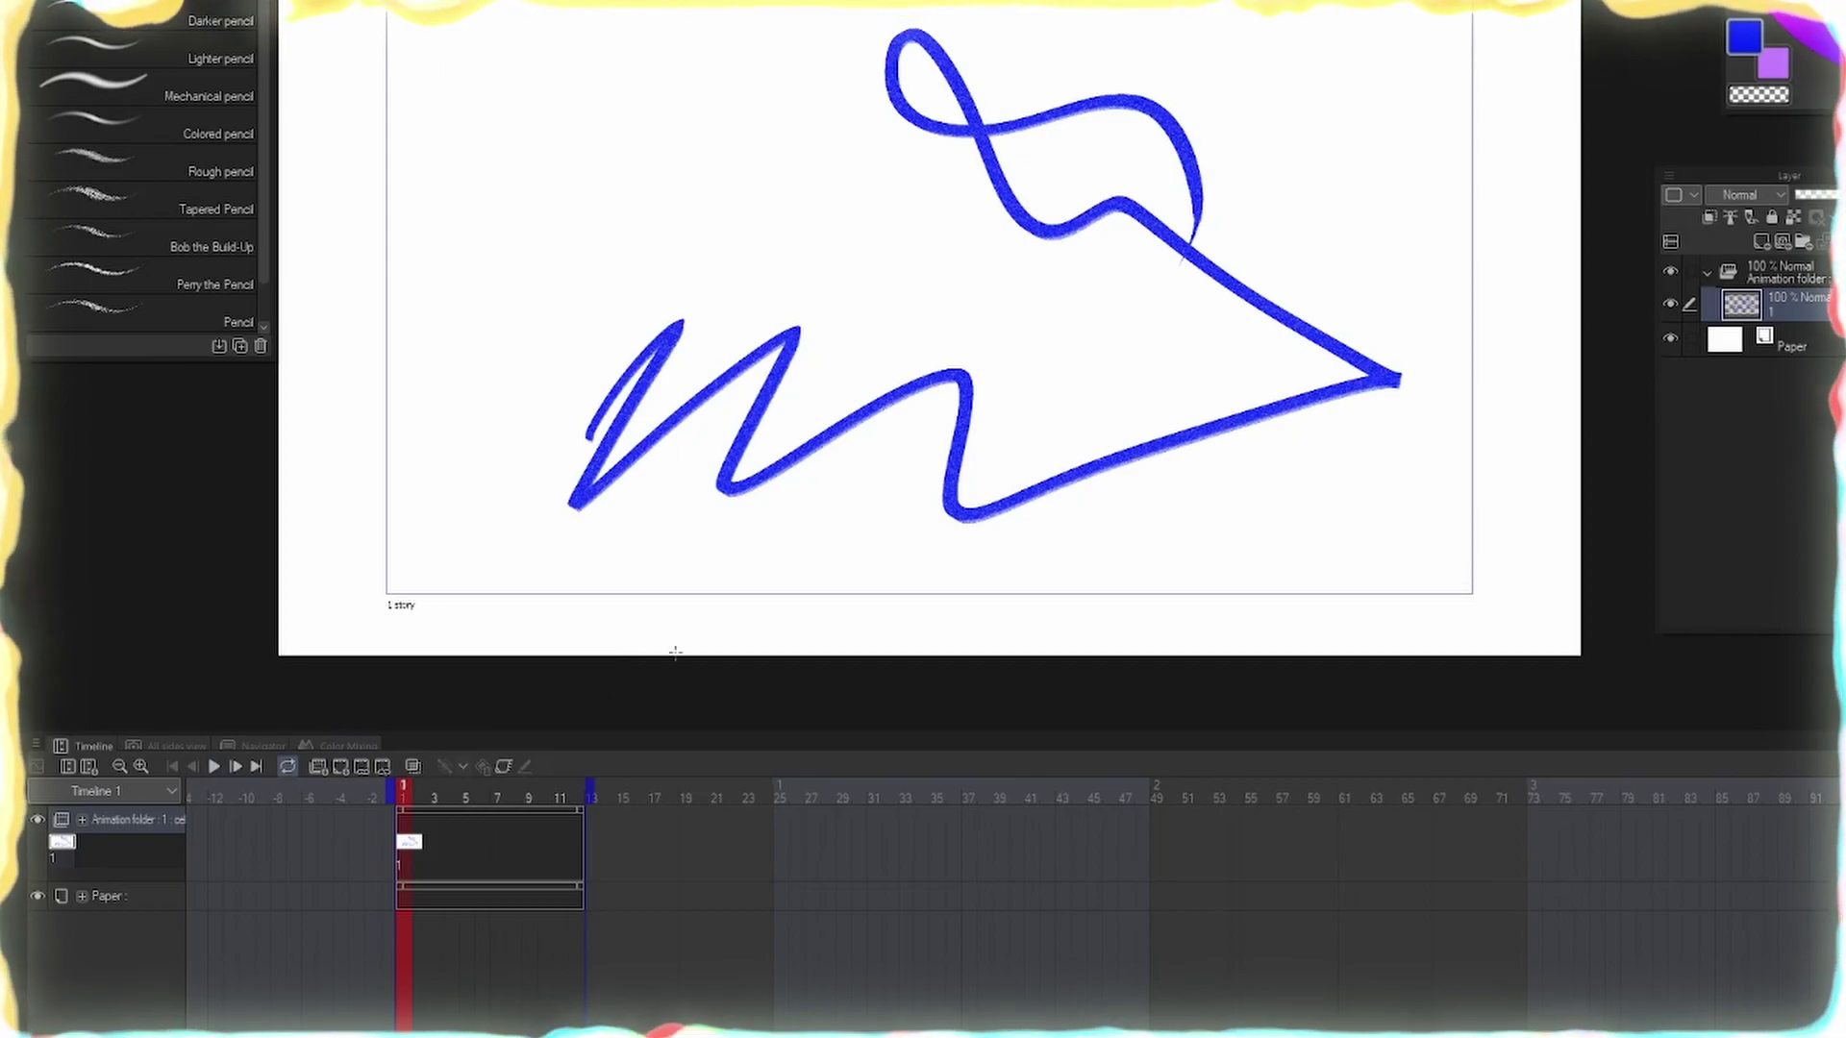
Insert 48 frames at frame 6 of Timeline 1
{"action": "mouse_move", "coordinate": [450, 793]}
{"action": "left_mouse_down"}
{"action": "mouse_move", "coordinate": [585, 800]}
{"action": "mouse_move", "coordinate": [426, 805]}
{"action": "mouse_move", "coordinate": [559, 807]}
{"action": "mouse_move", "coordinate": [482, 803]}
{"action": "left_mouse_up"}
{"action": "left_click", "coordinate": [35, 748]}
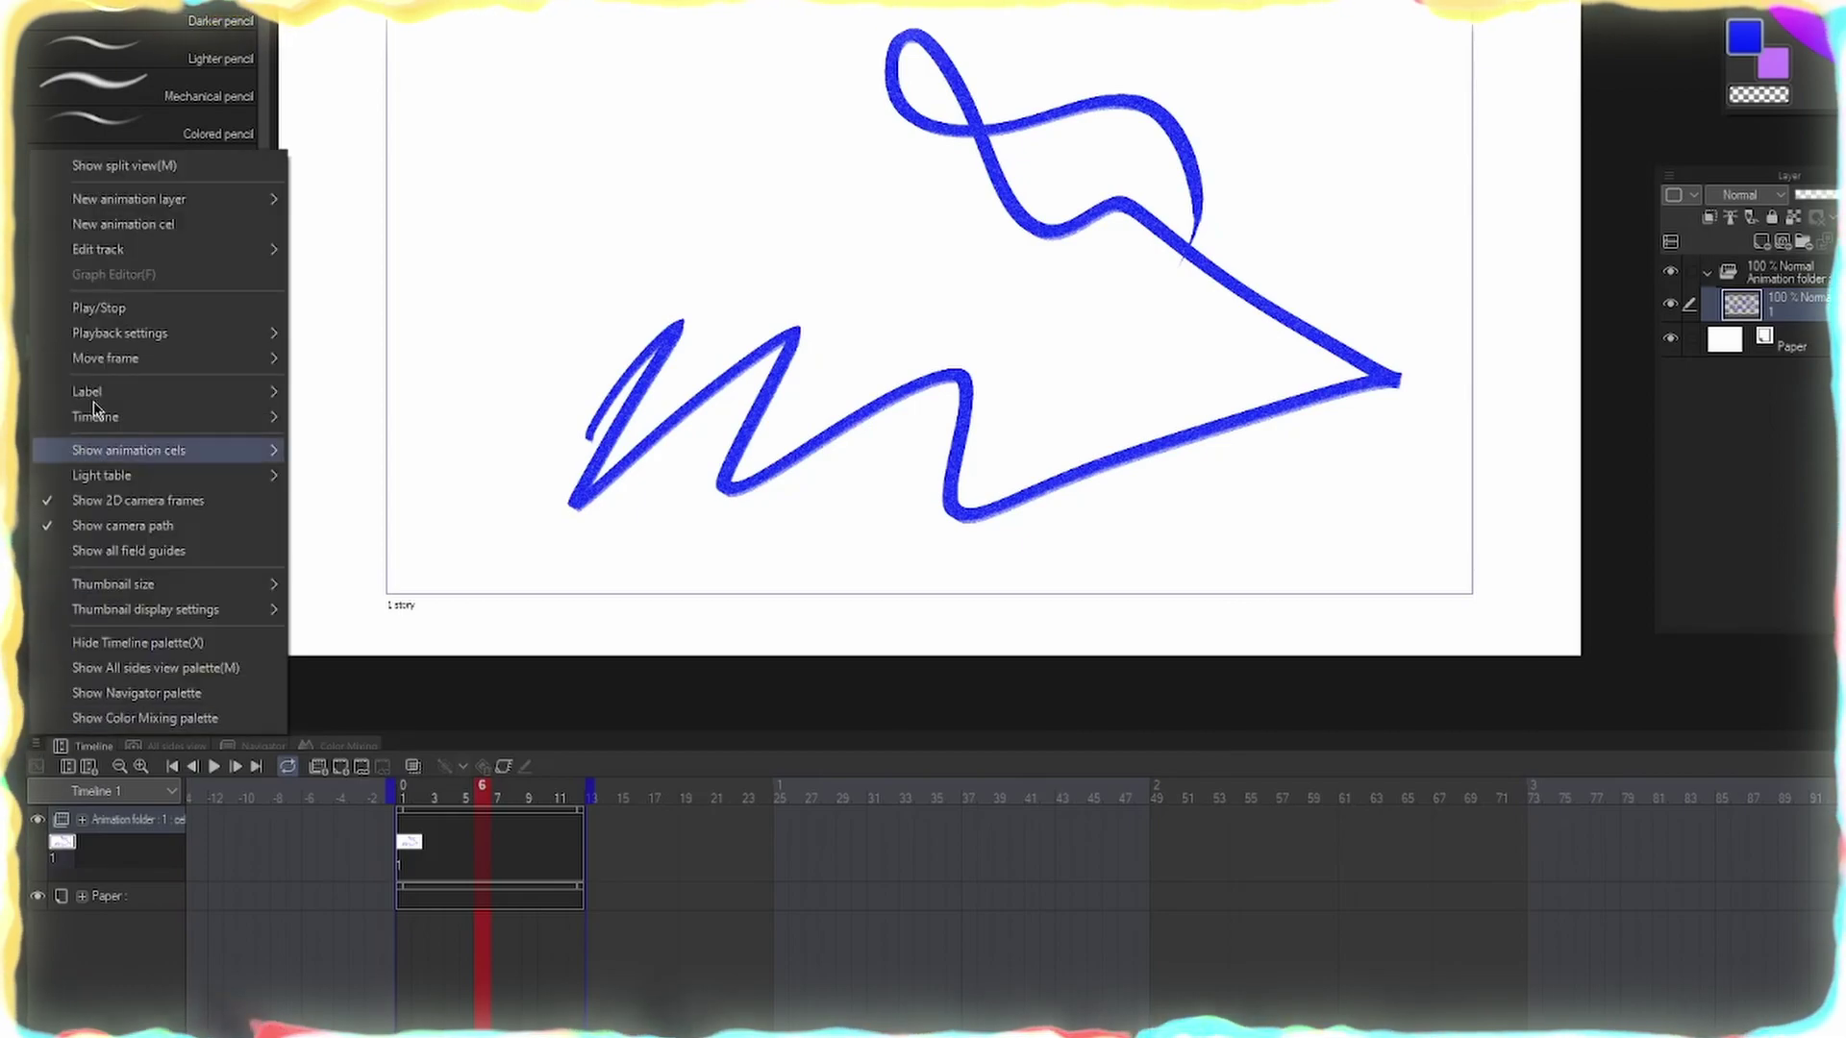
{"action": "mouse_move", "coordinate": [132, 416]}
{"action": "left_click", "coordinate": [454, 615]}
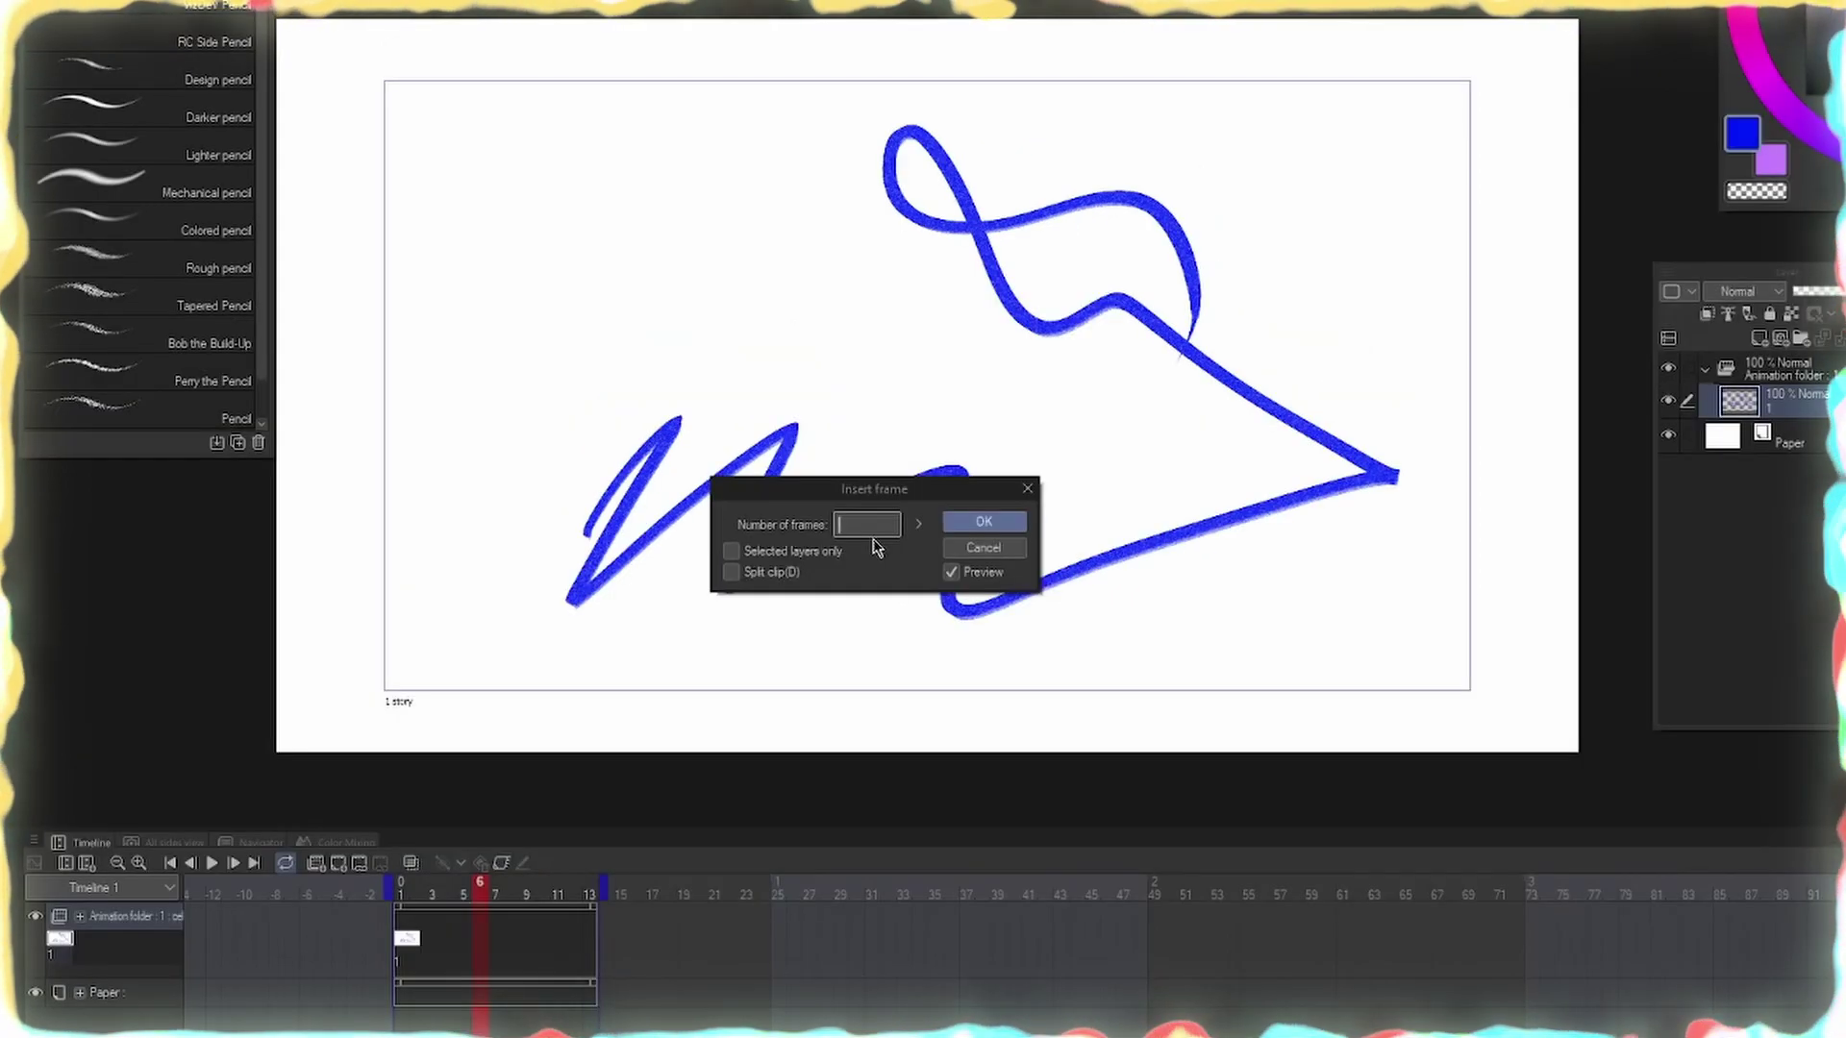
{"action": "type", "text": "48"}
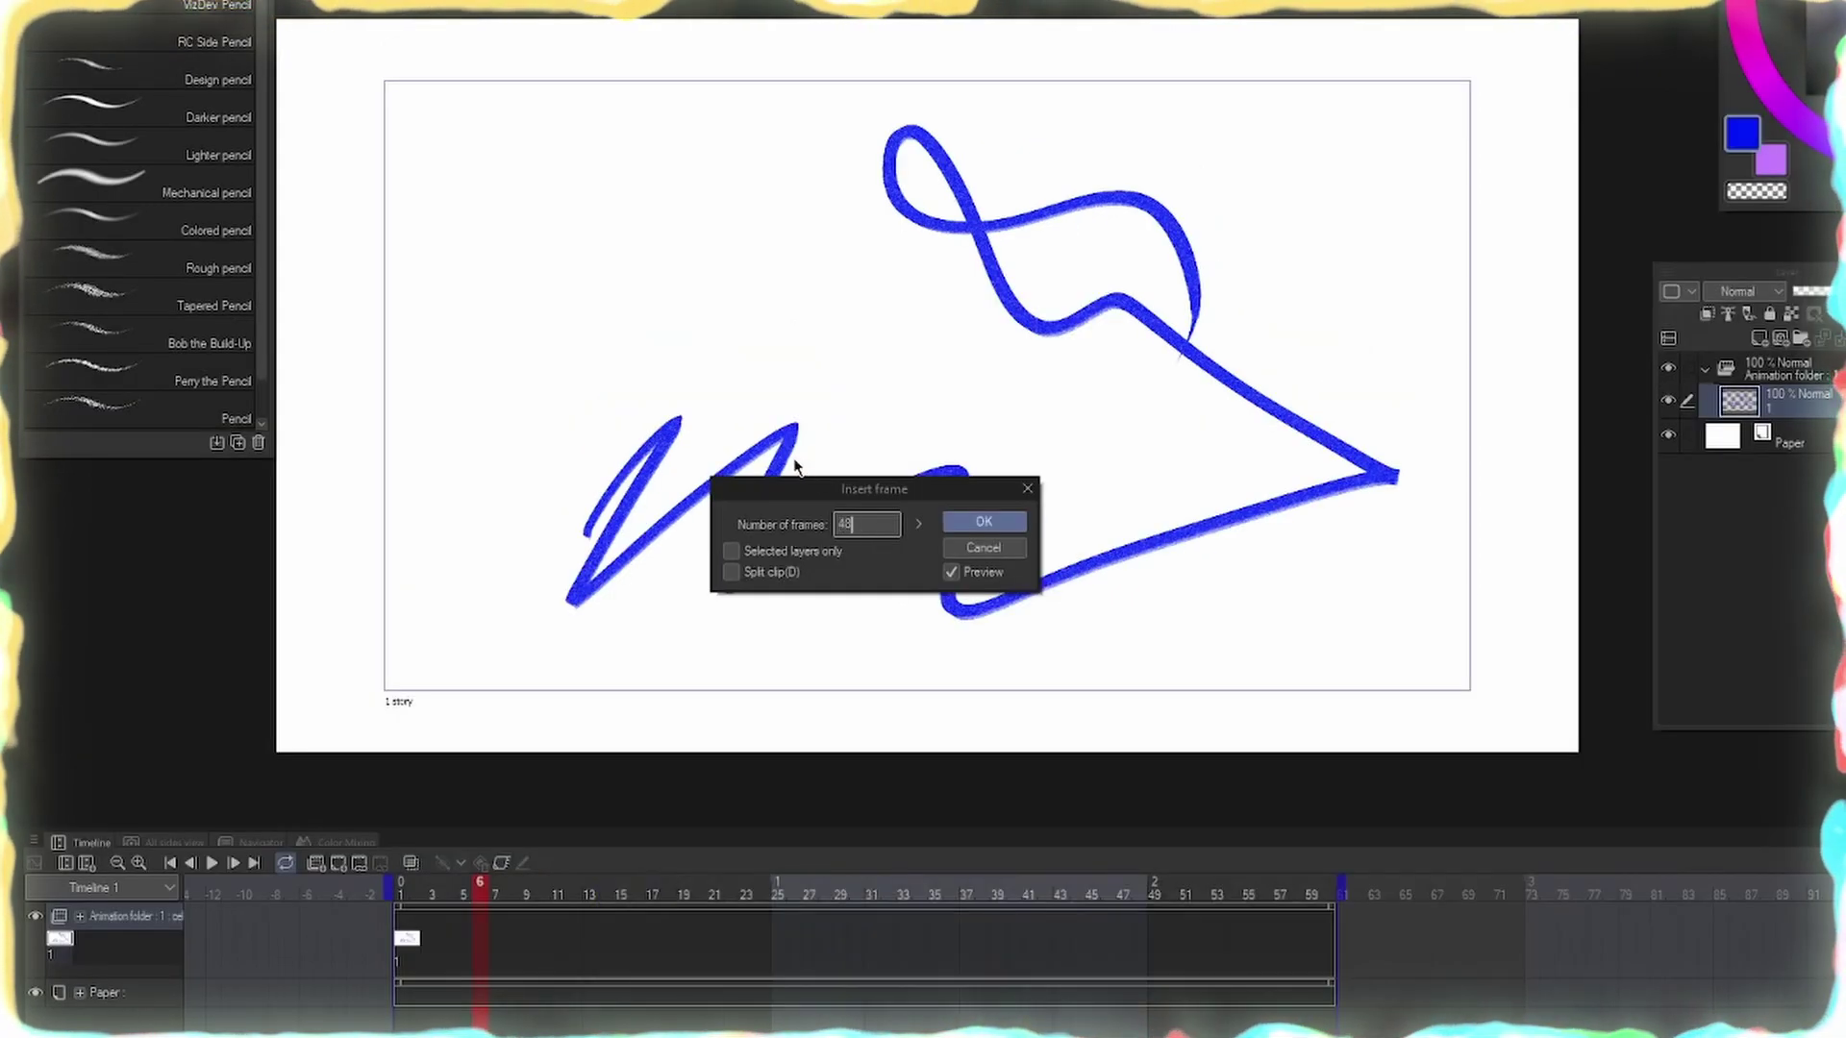
{"action": "key", "text": "Return"}
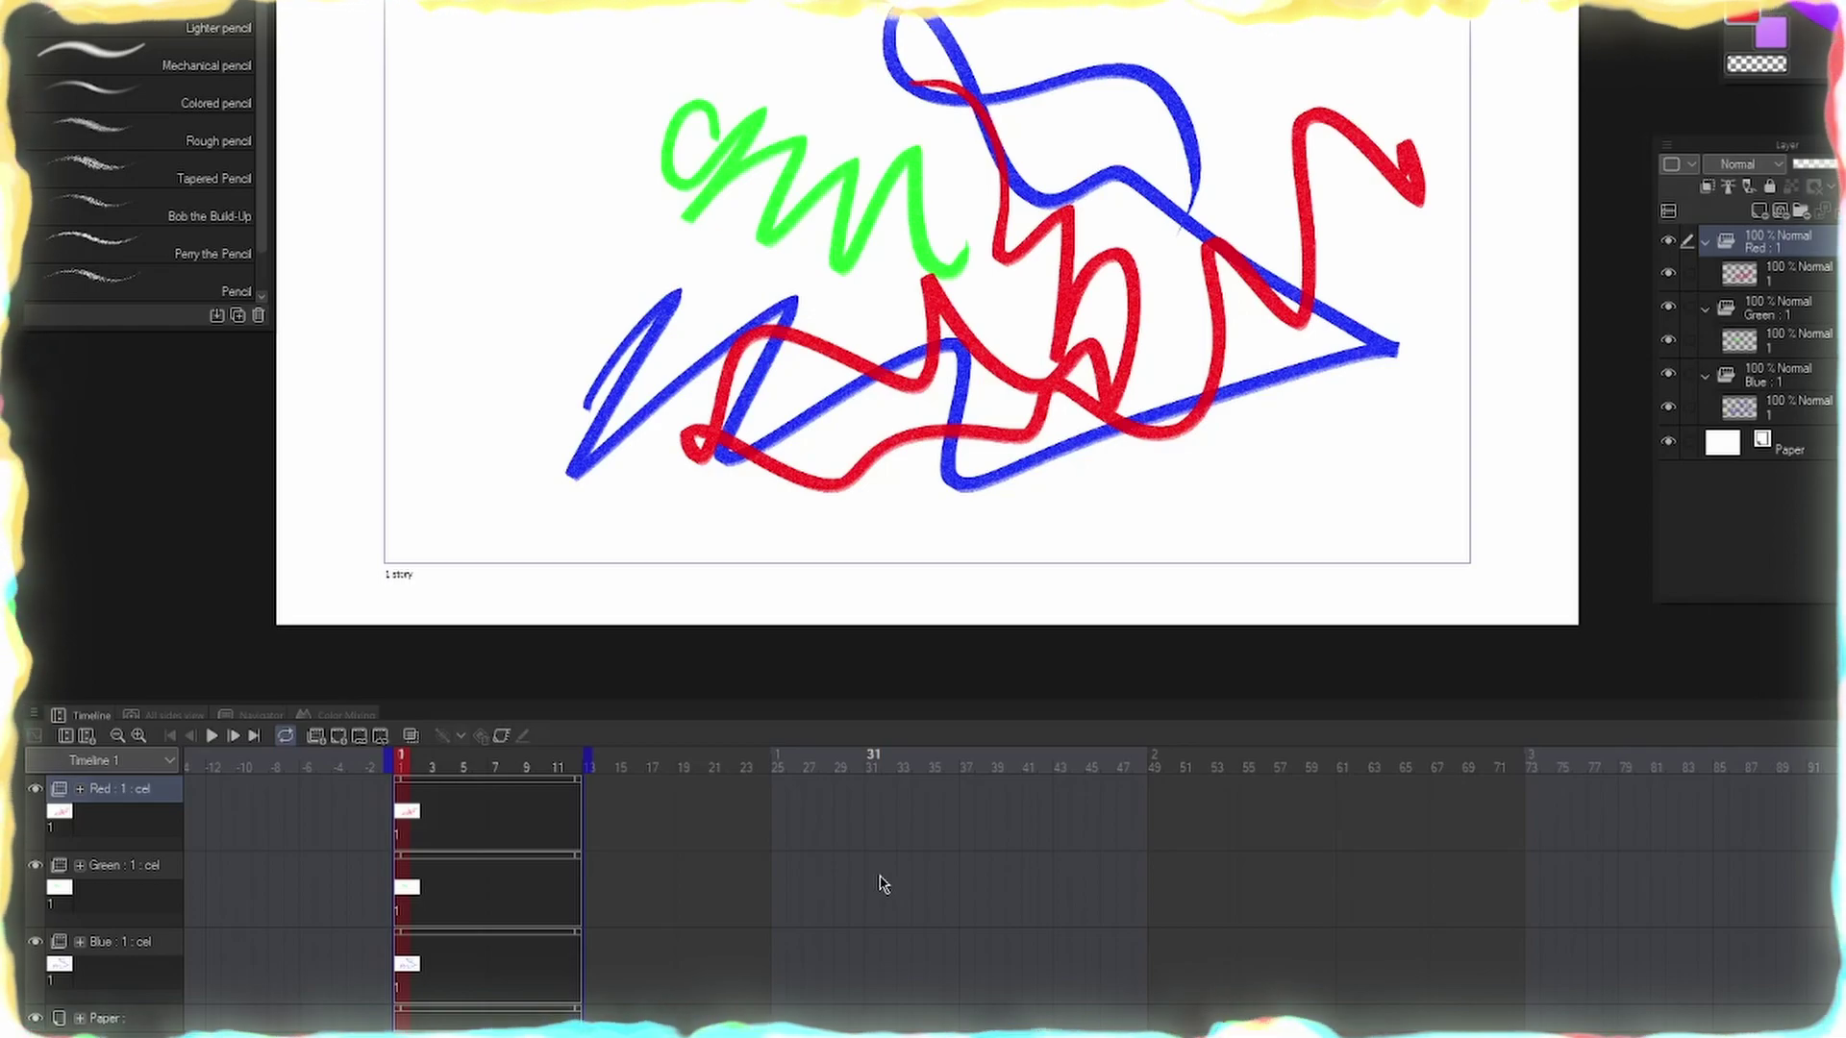
Insert 48 frames at frame 1 of the Red track only, with Selected layers only and Preview enabled and Split clip off
{"action": "left_click", "coordinate": [34, 714]}
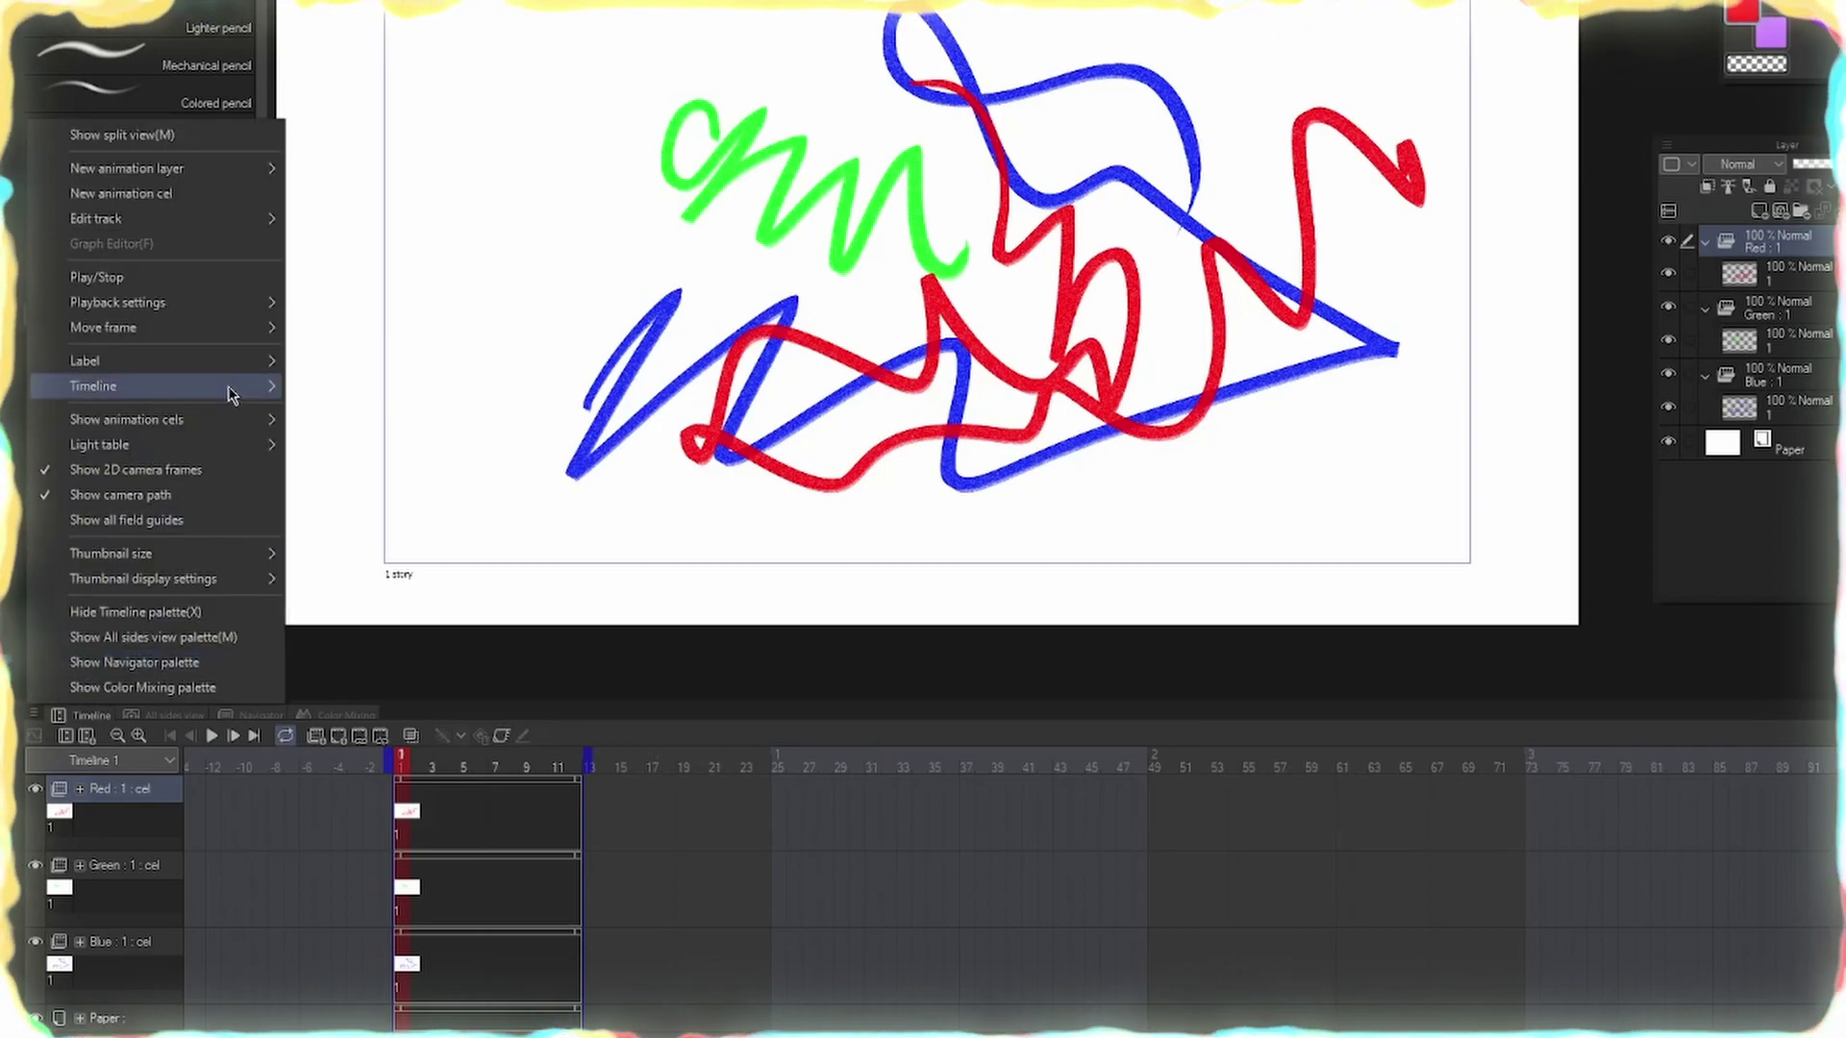
{"action": "mouse_move", "coordinate": [238, 386]}
{"action": "left_click", "coordinate": [429, 582]}
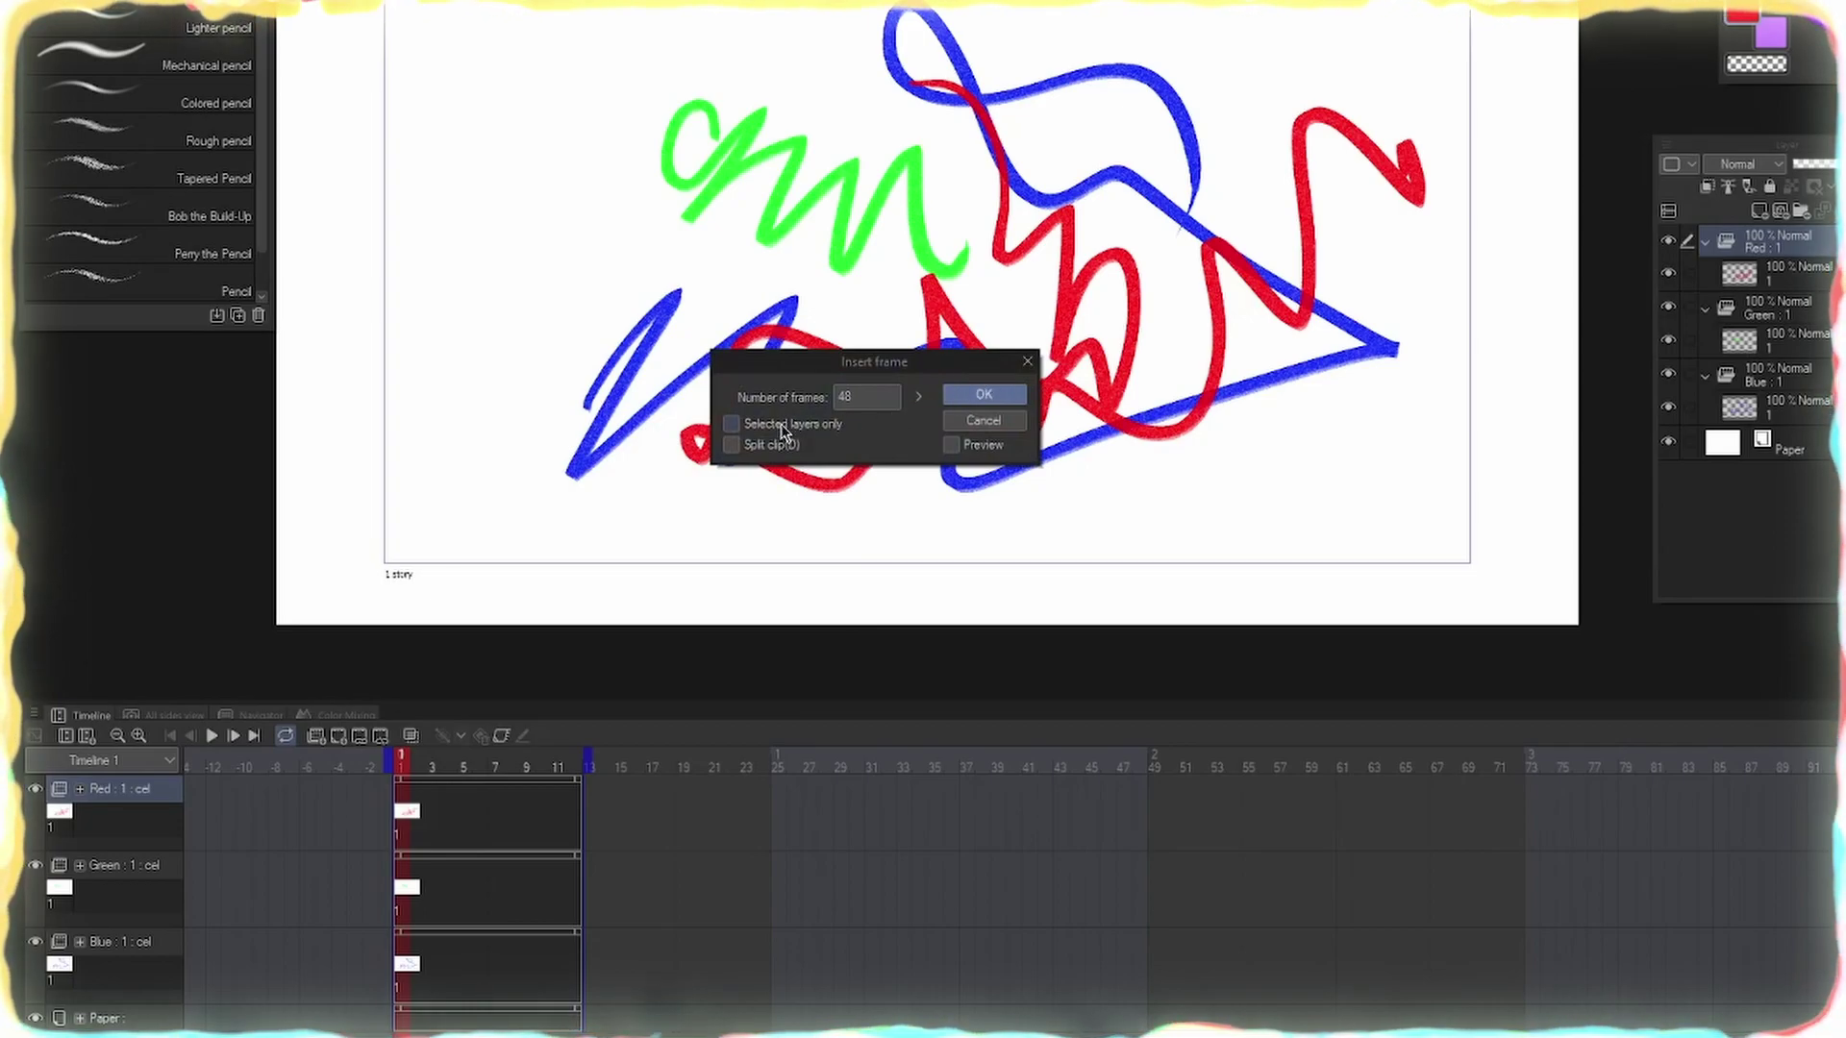
{"action": "left_click", "coordinate": [952, 446]}
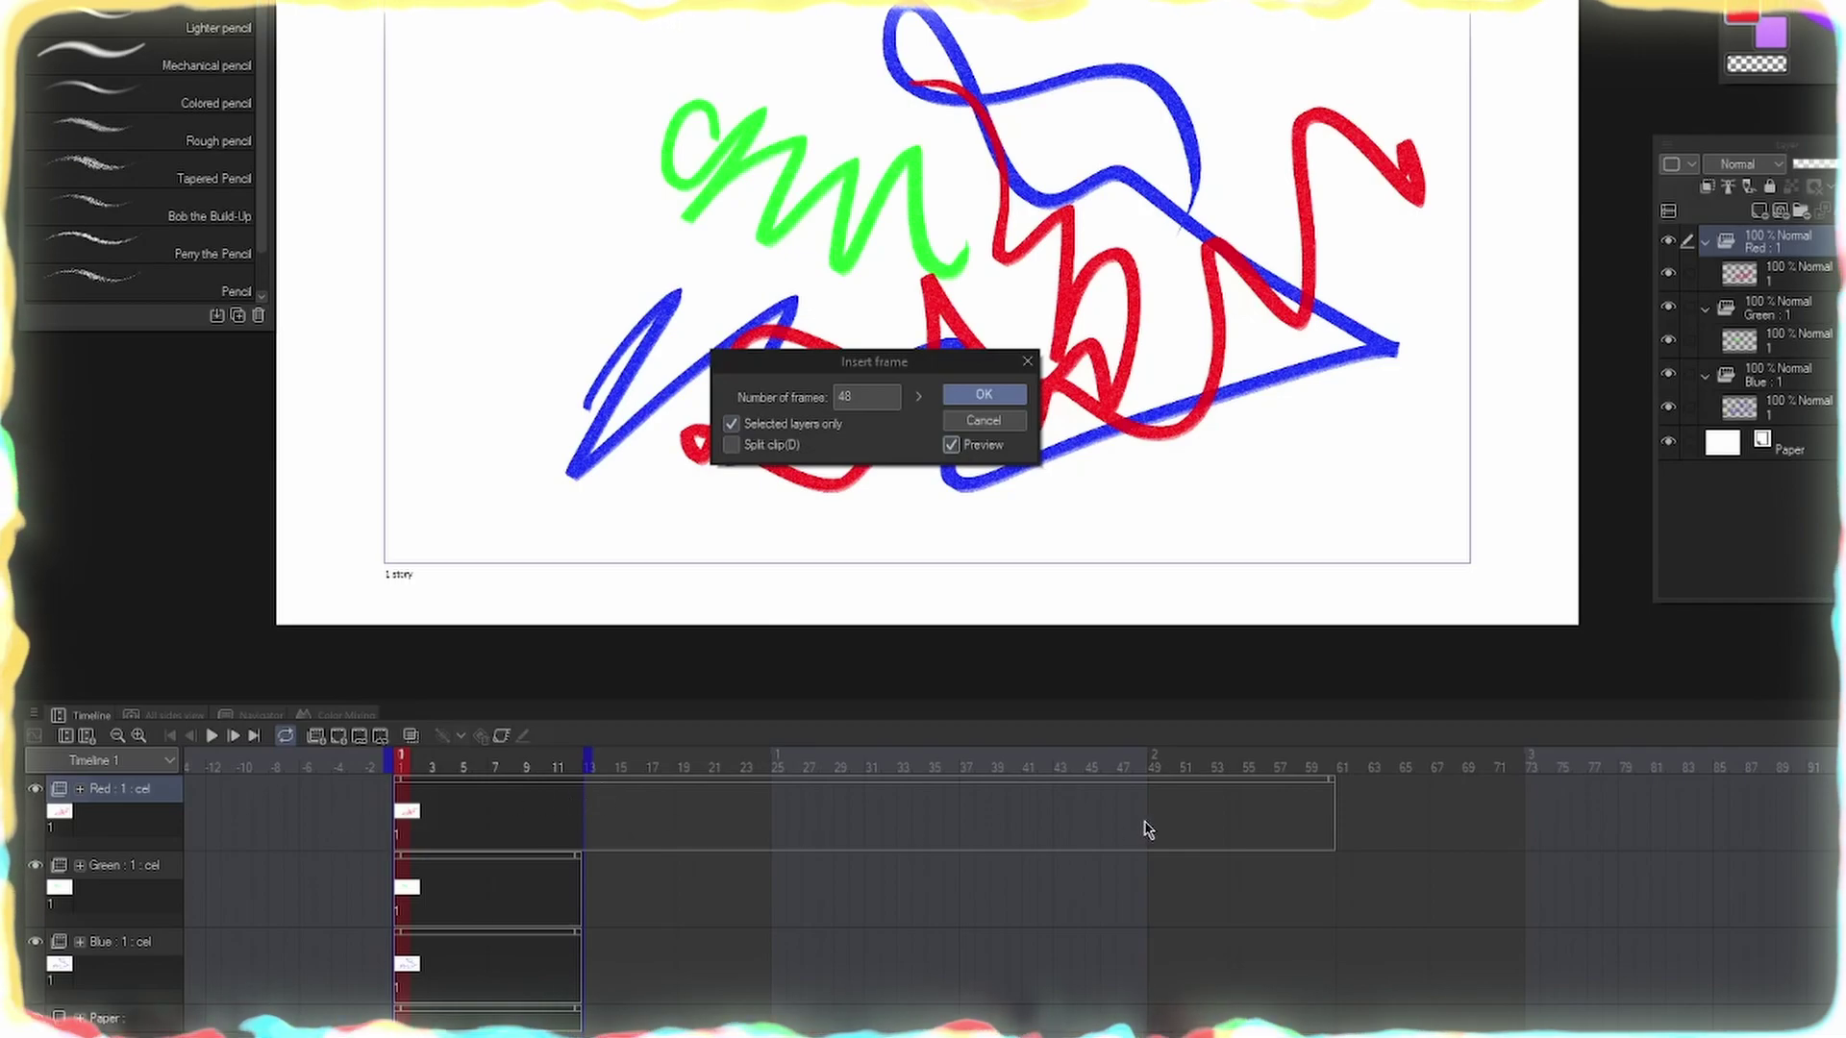
{"action": "left_click", "coordinate": [777, 448]}
{"action": "left_click", "coordinate": [777, 448]}
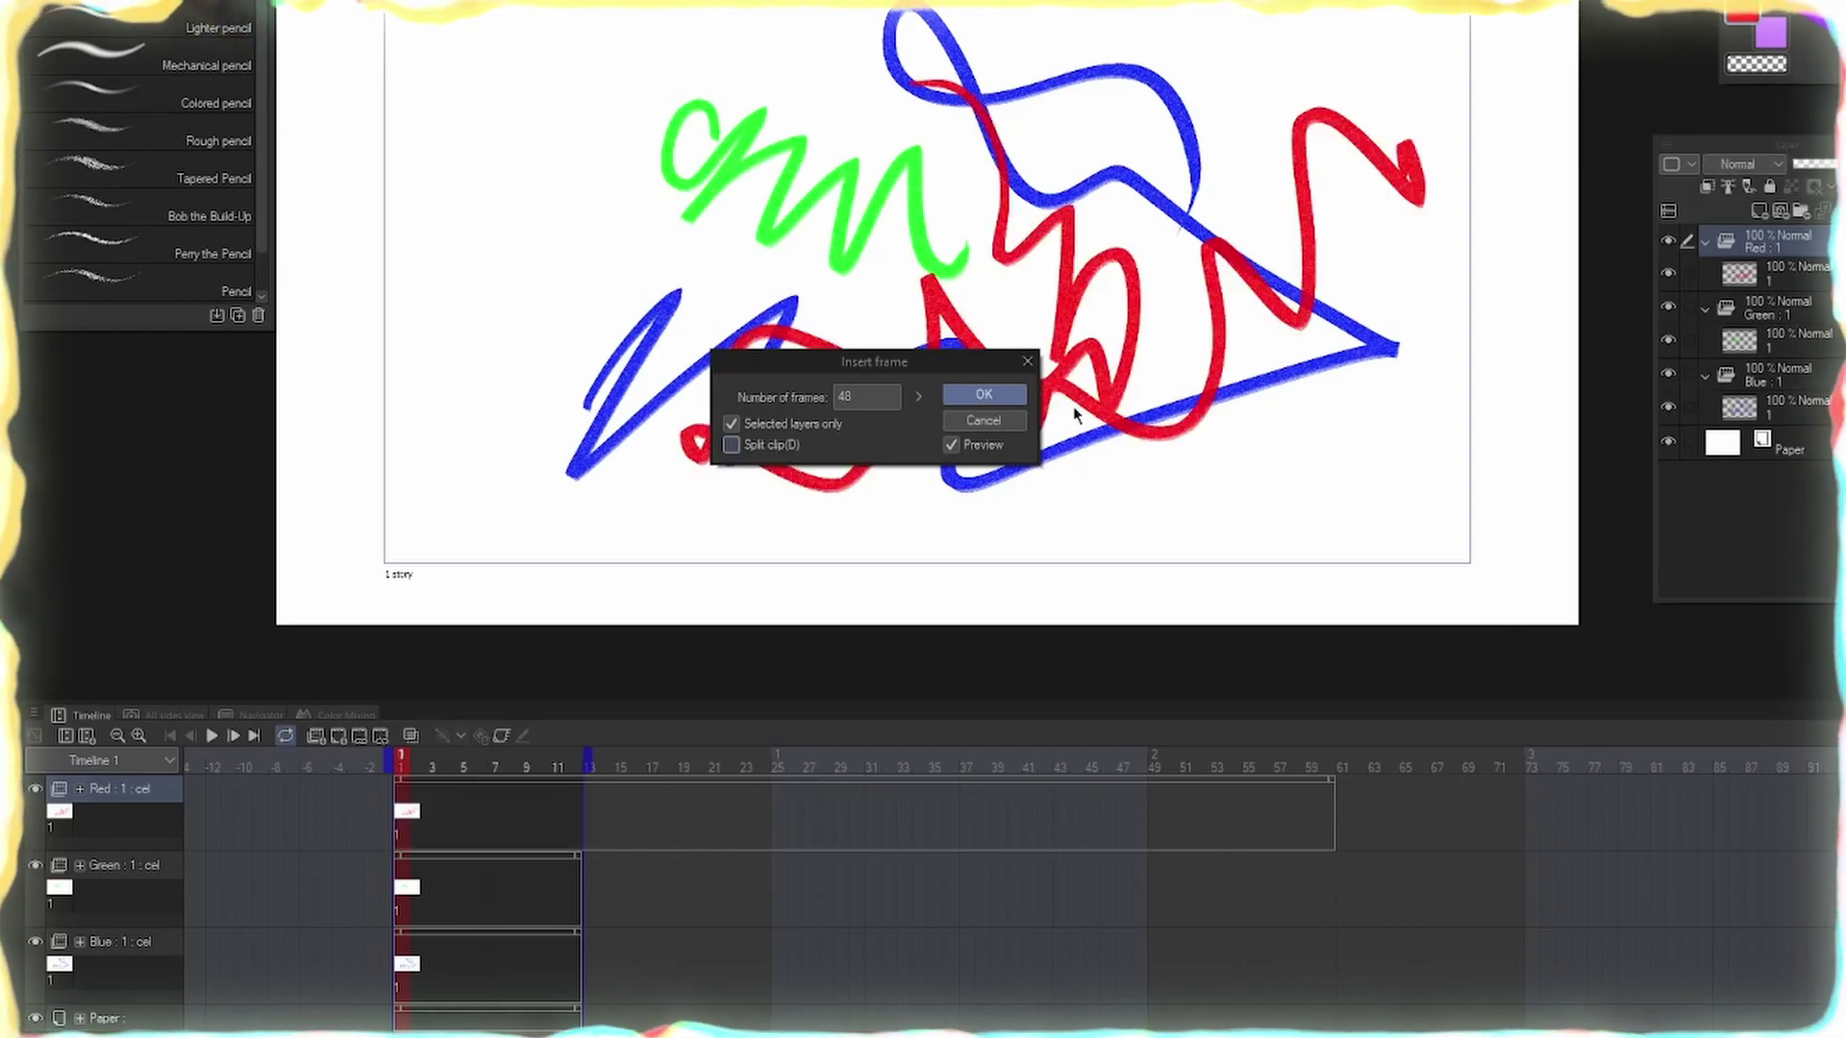
{"action": "left_click", "coordinate": [983, 394]}
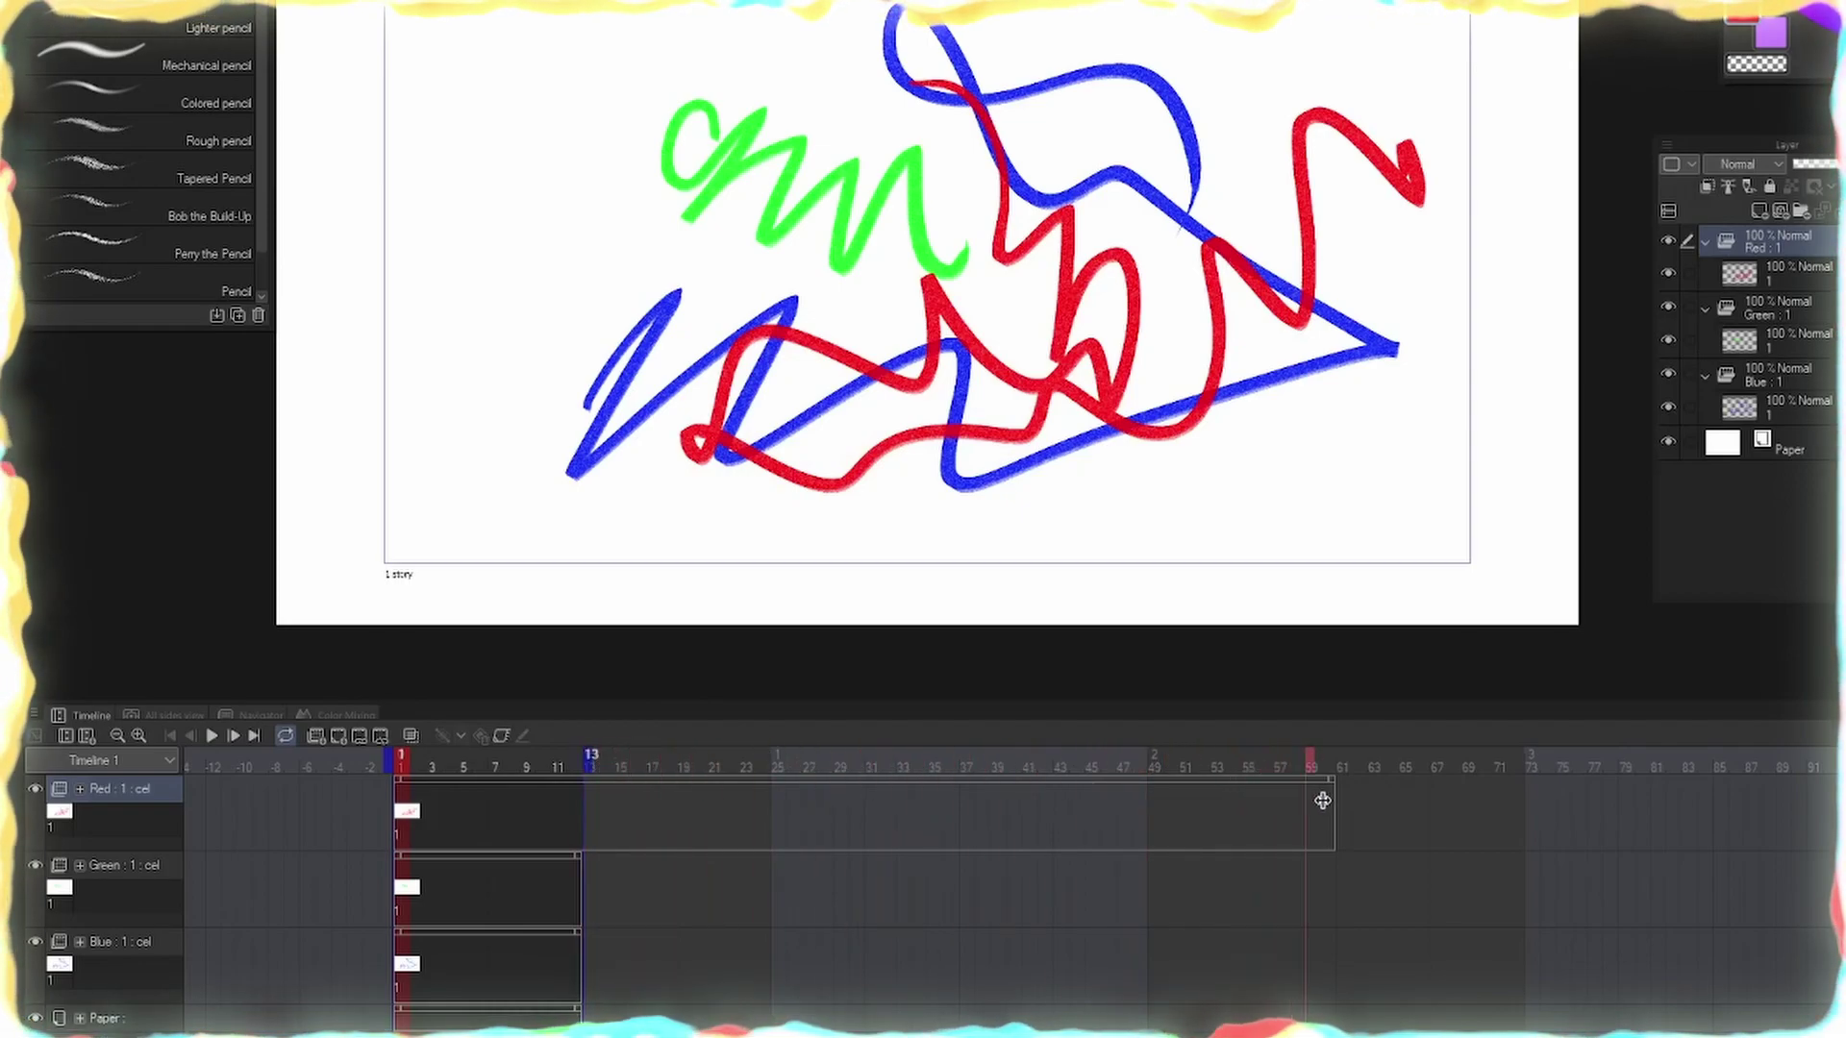
Extend the end of Timeline 1 to frame 60 and lengthen the Paper clip to match
{"action": "left_click_drag", "start_coordinate": [1348, 800], "coordinate": [1347, 800]}
{"action": "left_click_drag", "start_coordinate": [417, 767], "coordinate": [1227, 805]}
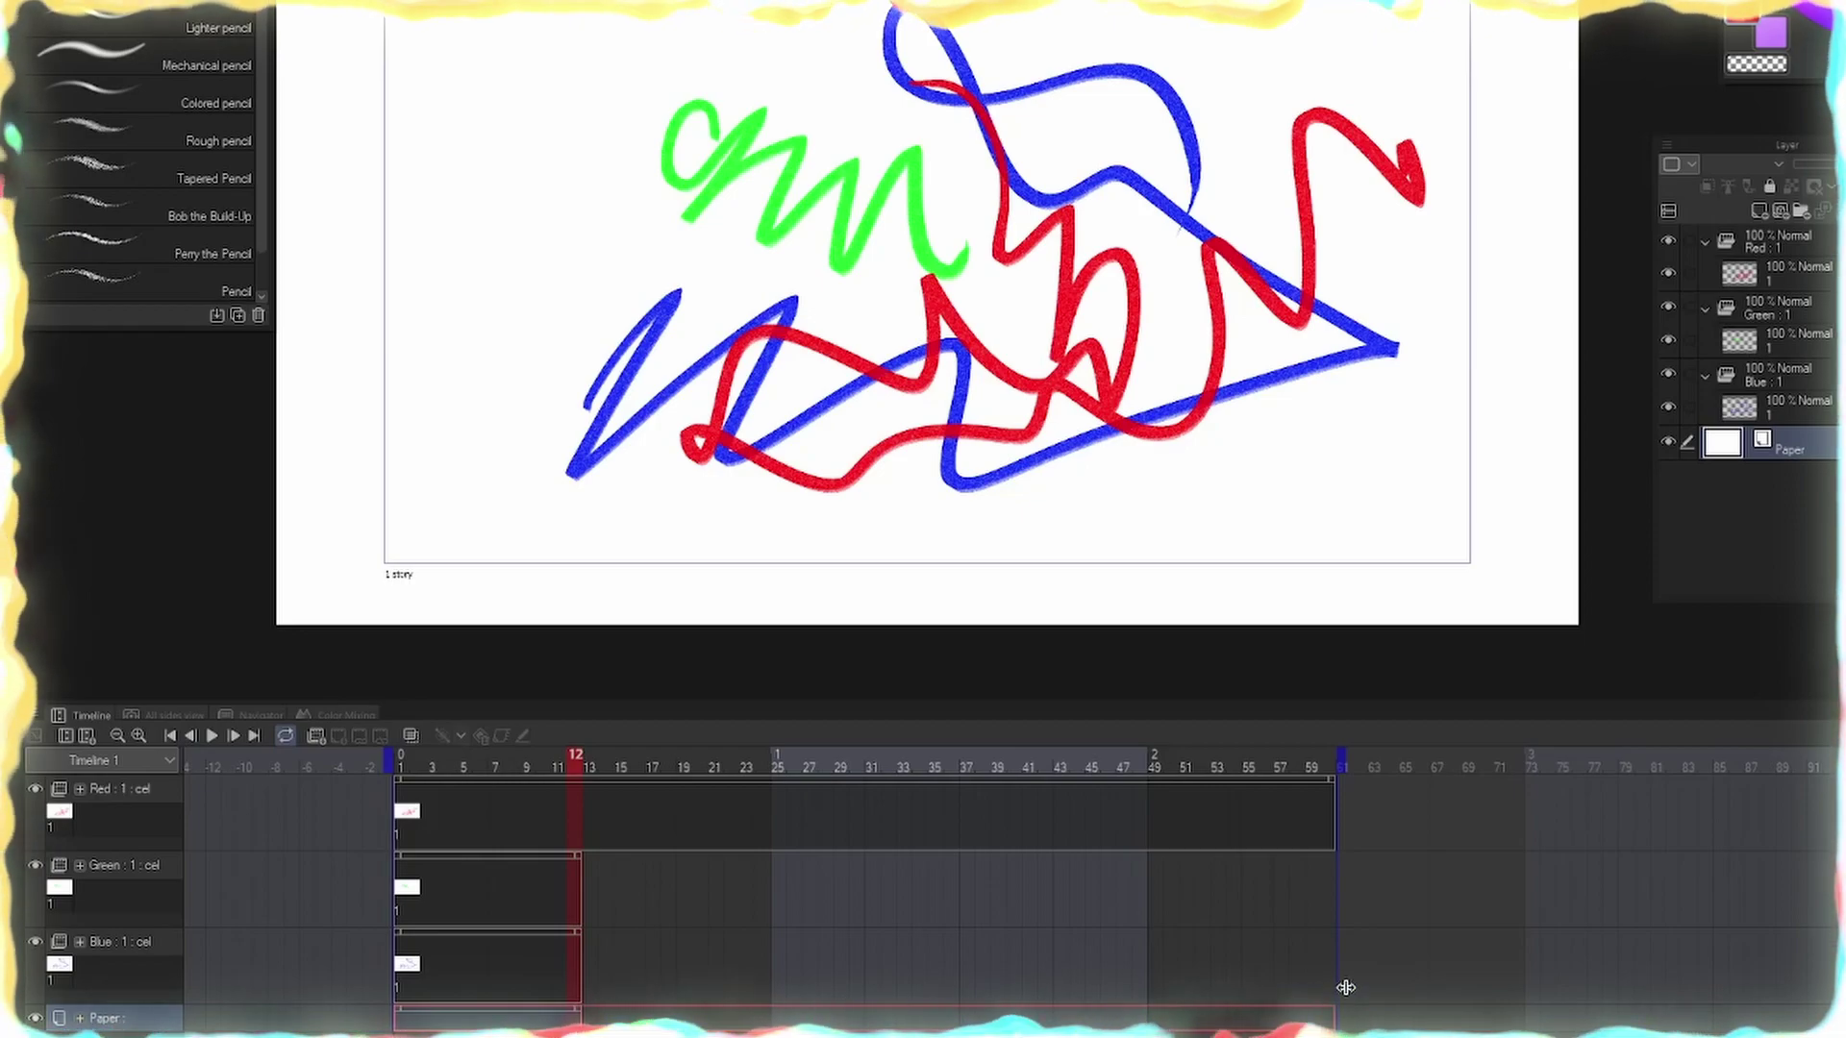
{"action": "mouse_move", "coordinate": [589, 753]}
{"action": "left_mouse_down"}
{"action": "mouse_move", "coordinate": [643, 776]}
{"action": "mouse_move", "coordinate": [487, 791]}
{"action": "left_mouse_up"}
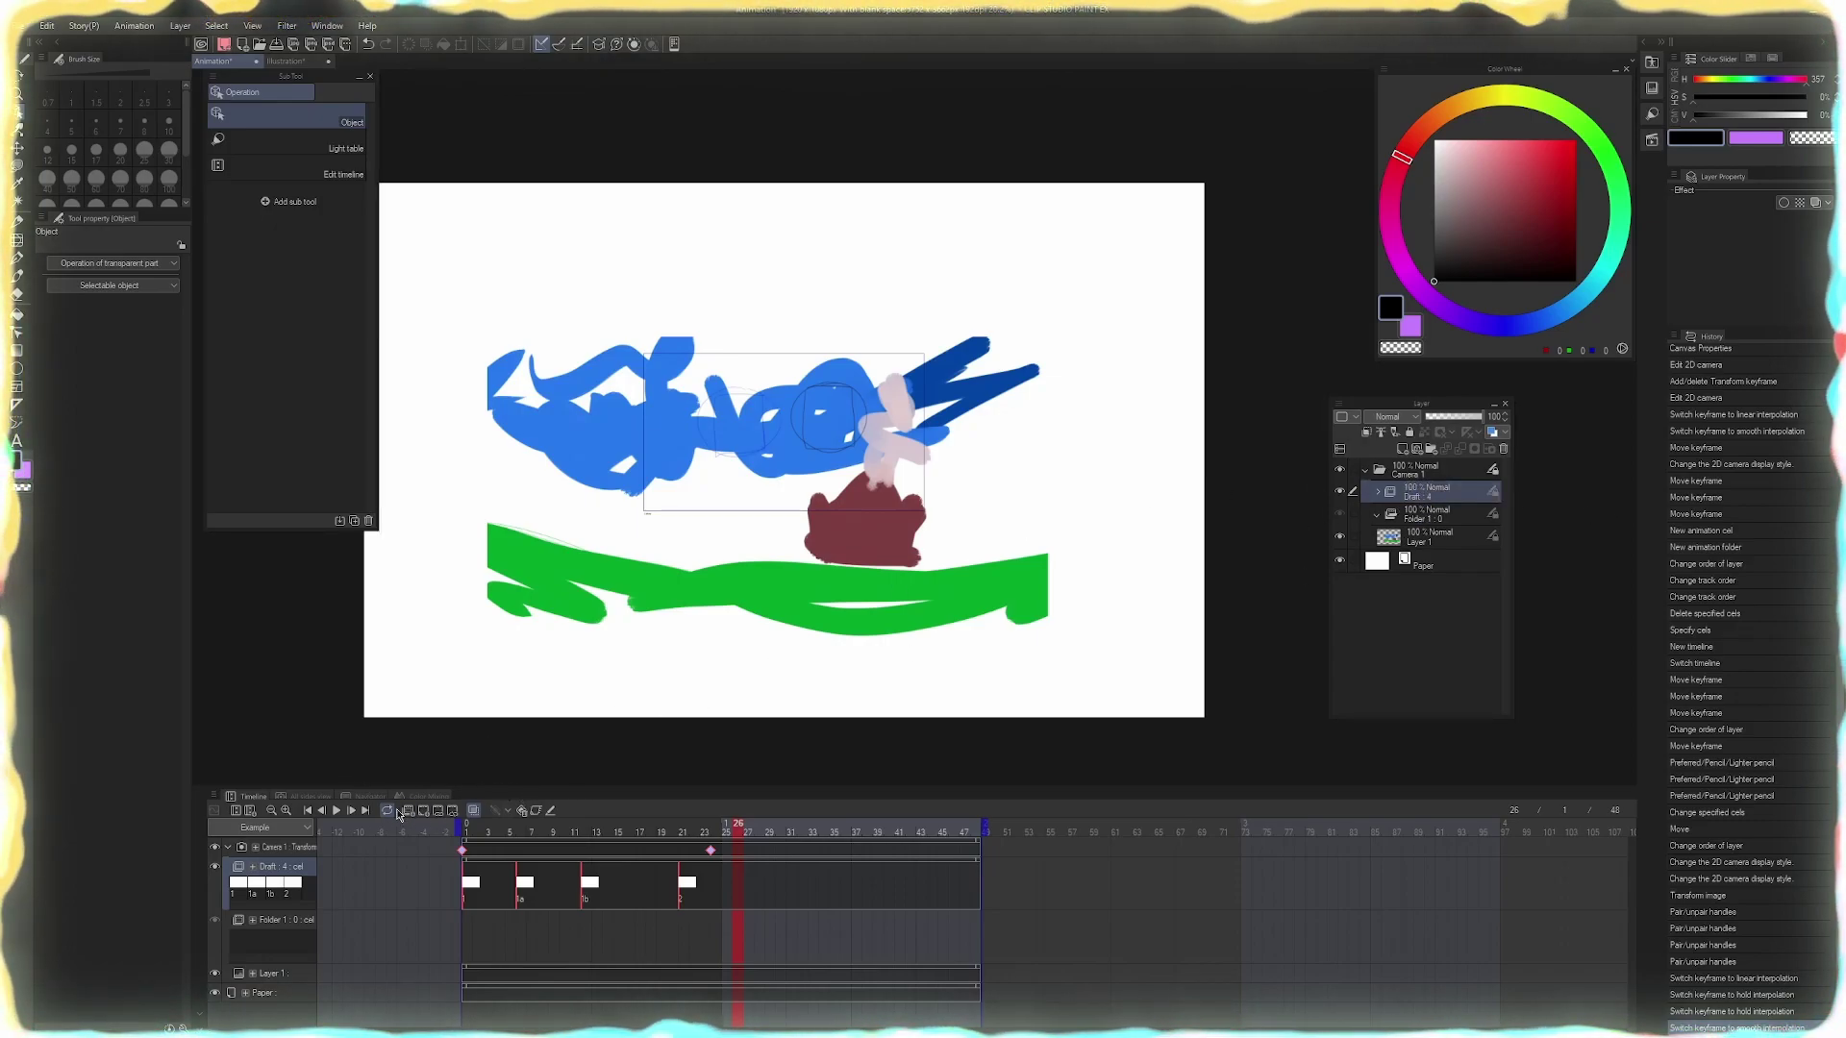
Create an animation folder named Lines above the Draft folder in the Example timeline
{"action": "left_click", "coordinate": [398, 813]}
{"action": "double_click", "coordinate": [1423, 494]}
{"action": "type", "text": "Lines"}
{"action": "key", "text": "Return"}
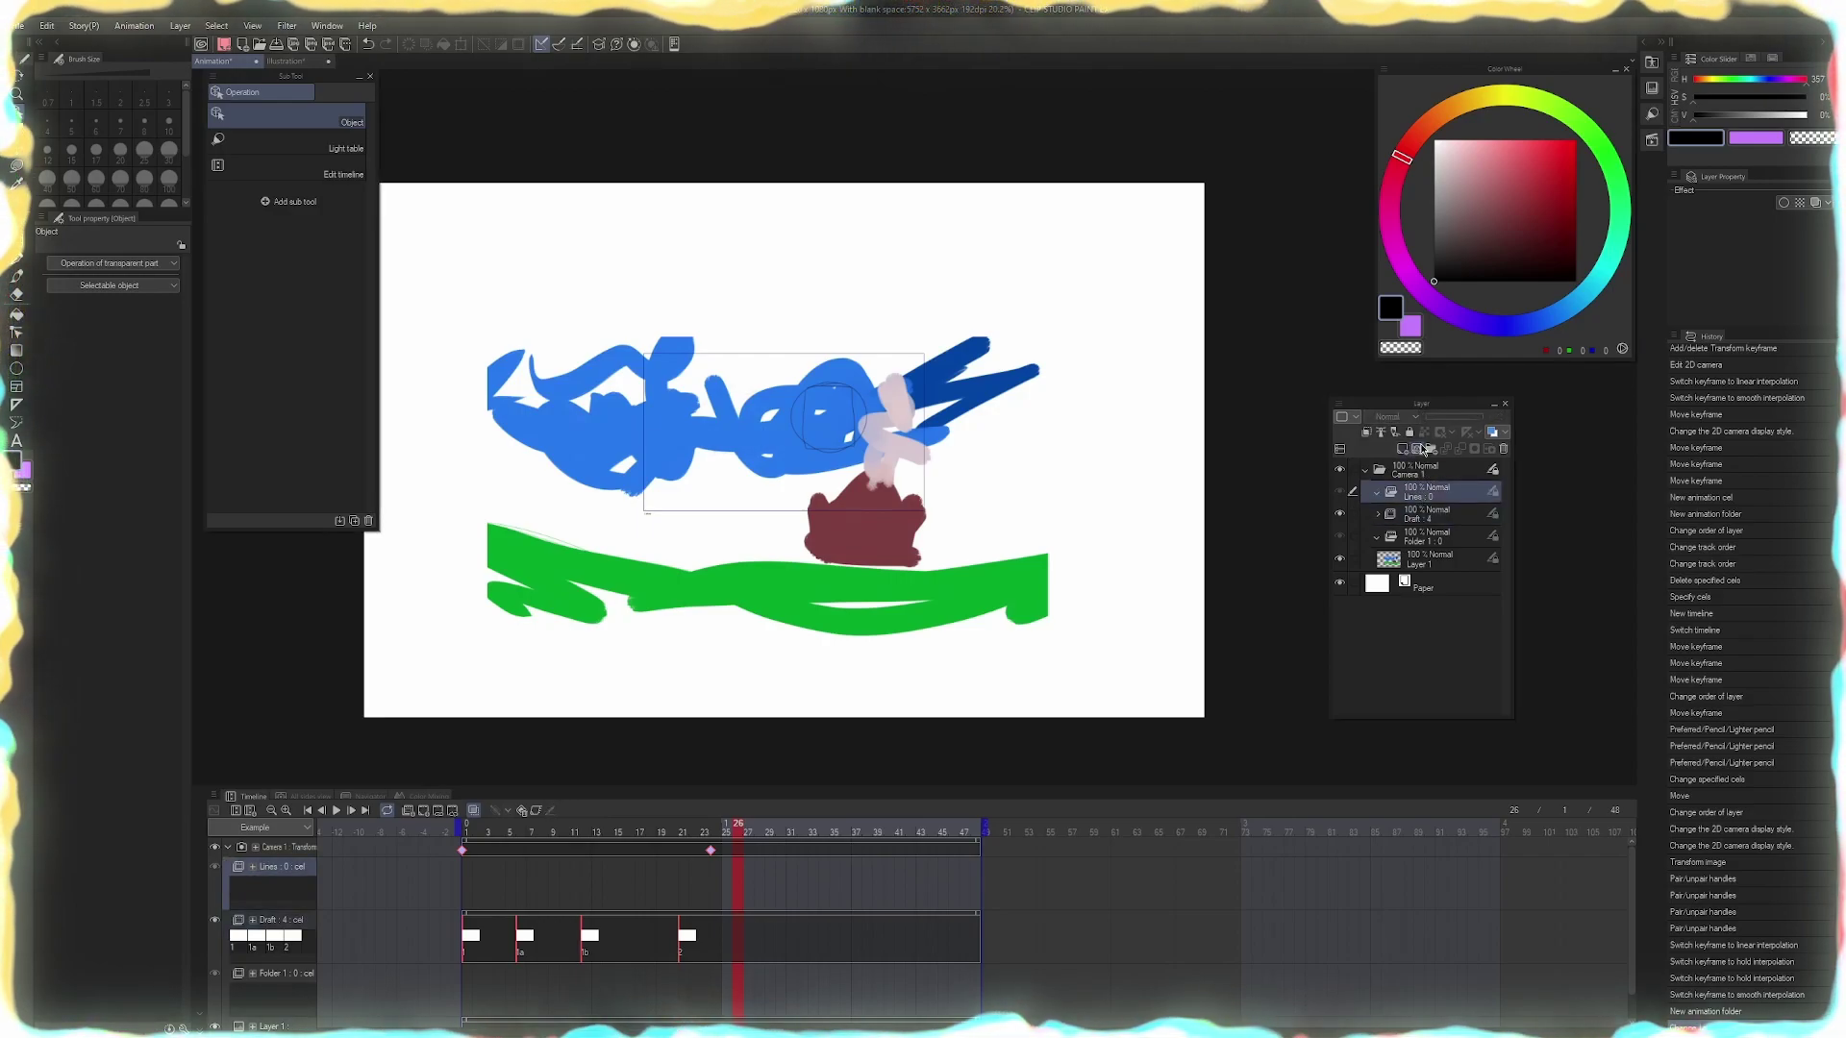
Try adding a vector layer to the Lines folder and specifying it as the cel at frame 1
{"action": "left_click", "coordinate": [1421, 454]}
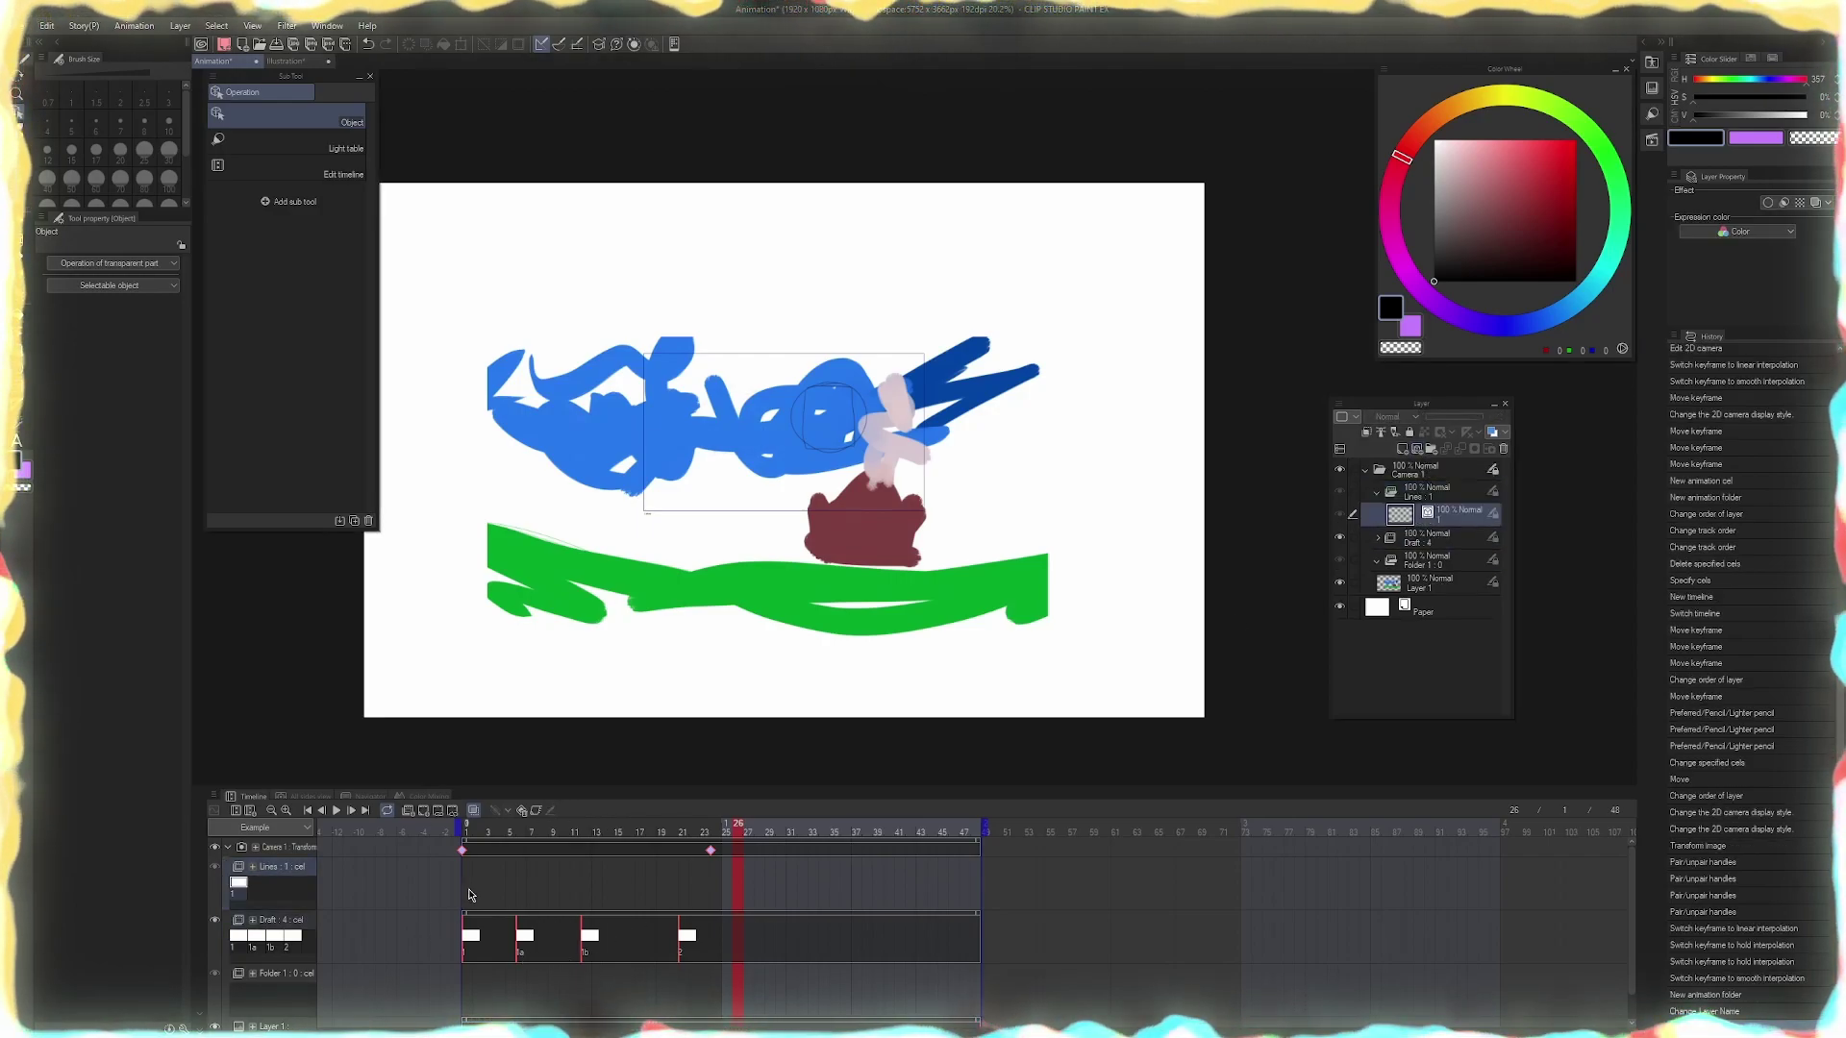
{"action": "right_click", "coordinate": [470, 895]}
{"action": "left_click", "coordinate": [550, 598]}
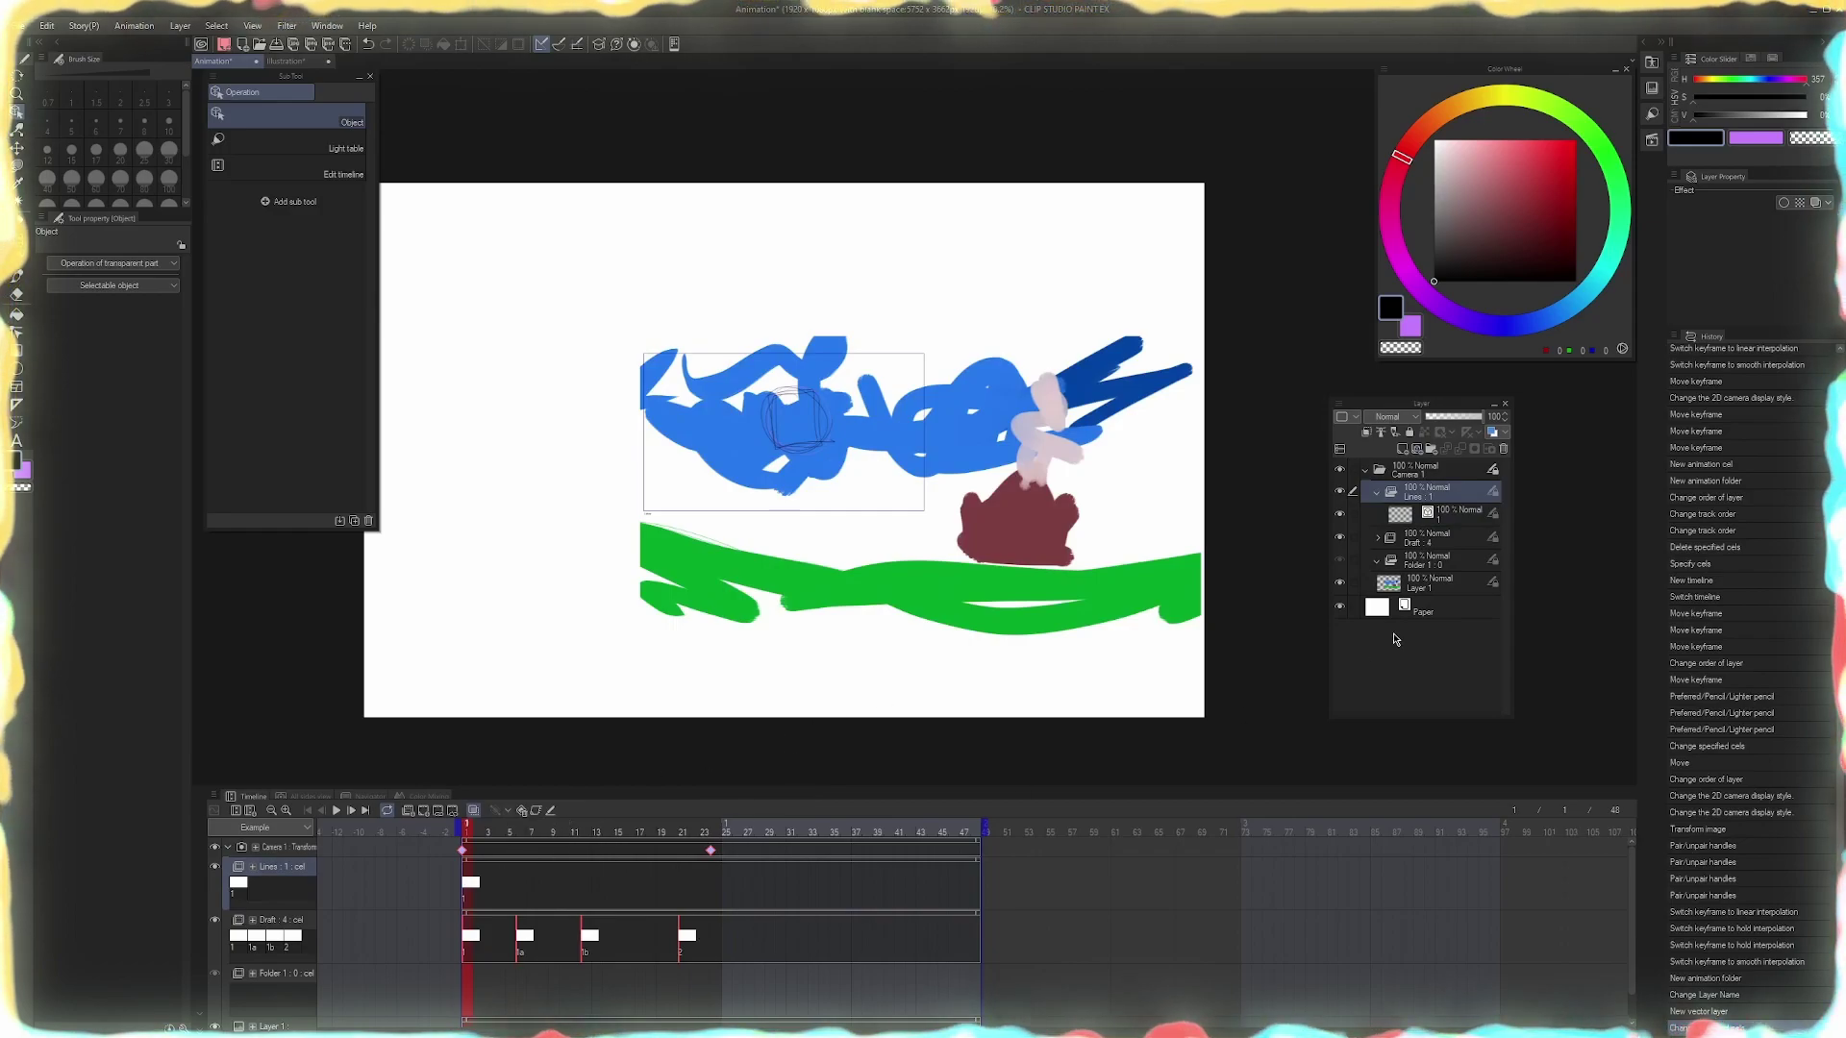
{"action": "key", "text": "ctrl+z"}
{"action": "key", "text": "ctrl+z"}
Create a new animation cel at frame 1 of the Lines track, and delete its layer
{"action": "right_click", "coordinate": [462, 868]}
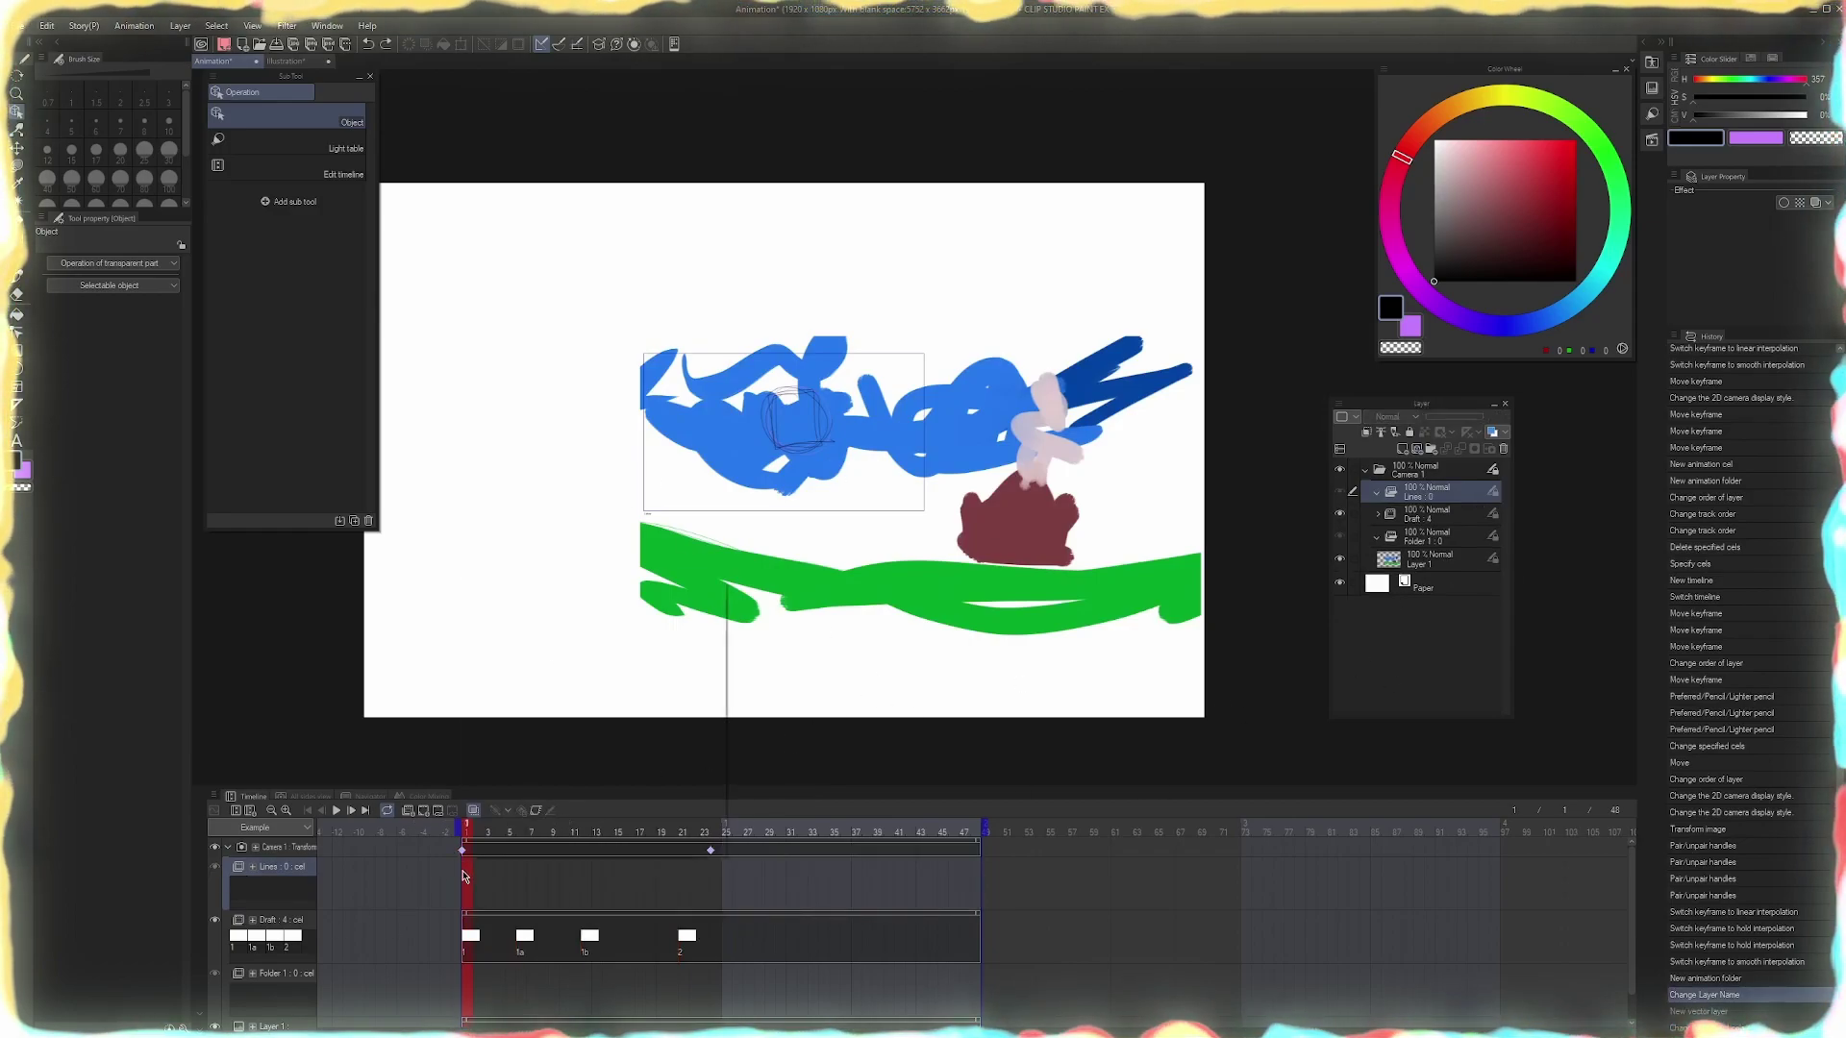
{"action": "left_click", "coordinate": [653, 713]}
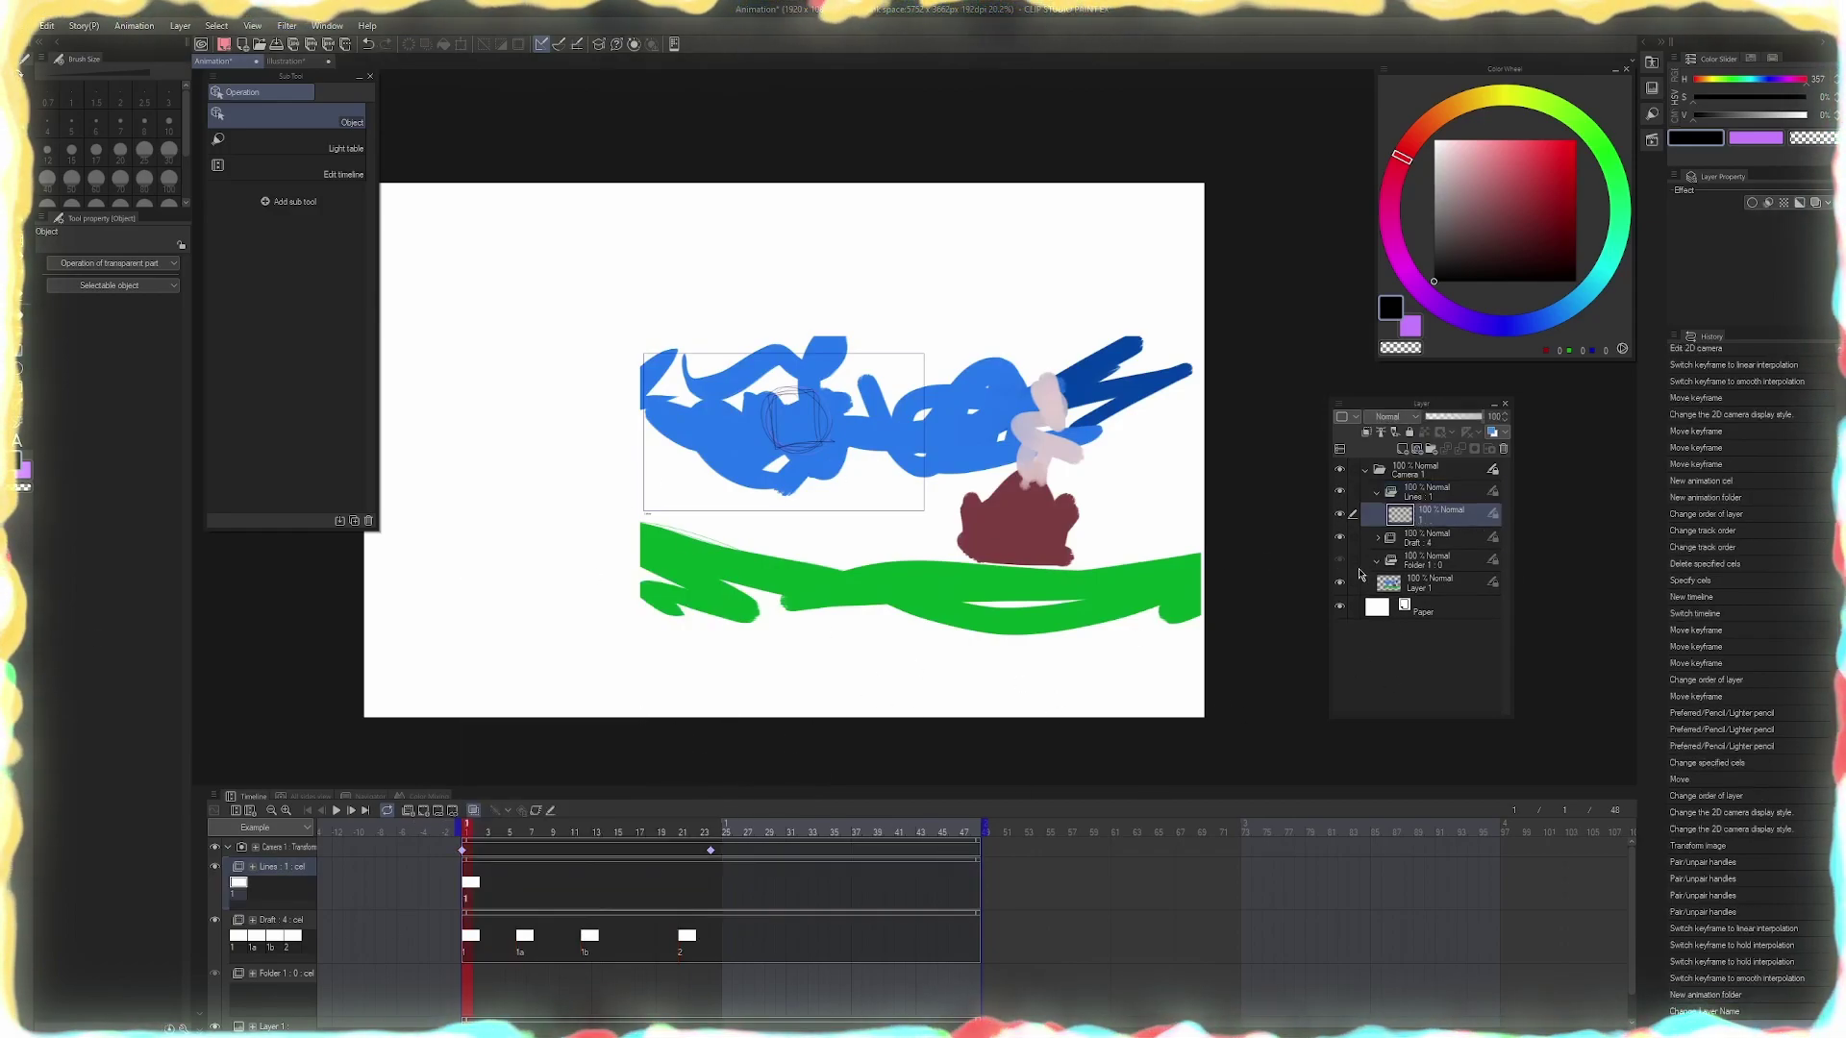
{"action": "left_click", "coordinate": [1505, 449]}
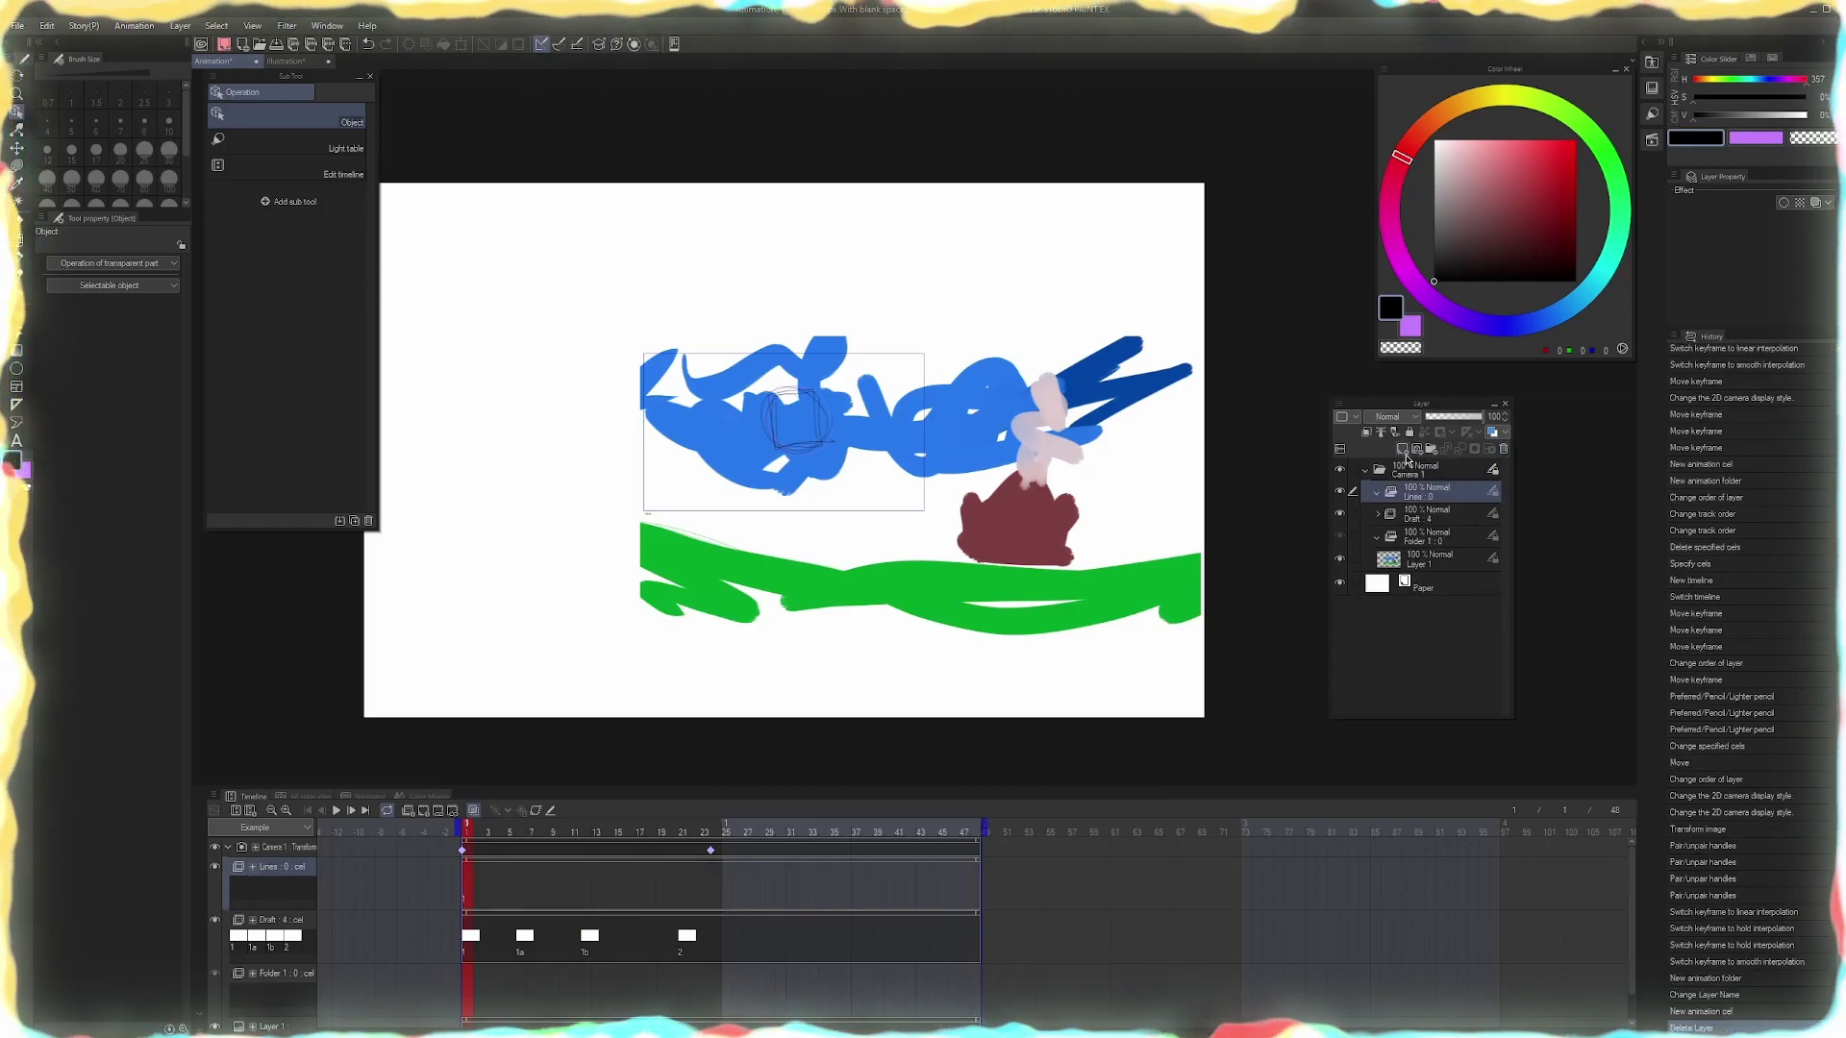
Add a vector layer named 1 to the Lines folder as the cel at frame 1
{"action": "left_click", "coordinate": [1416, 450]}
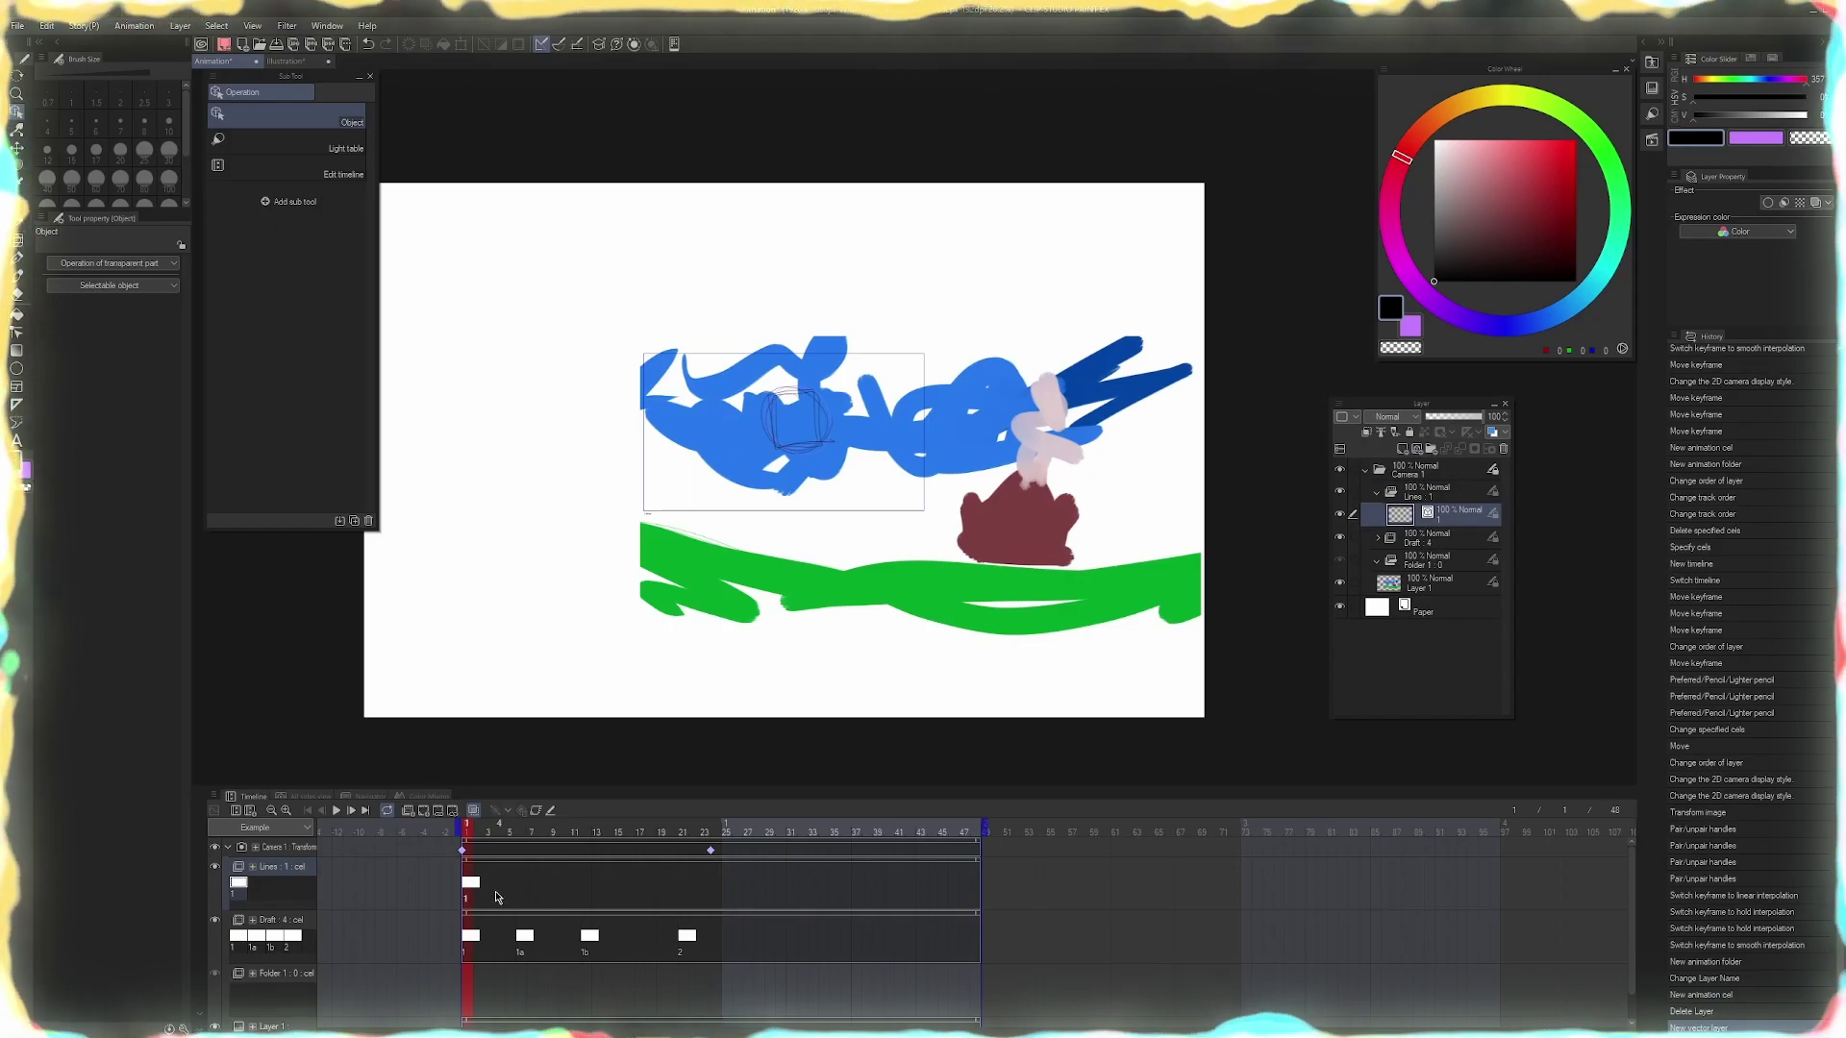
{"action": "right_click", "coordinate": [469, 884]}
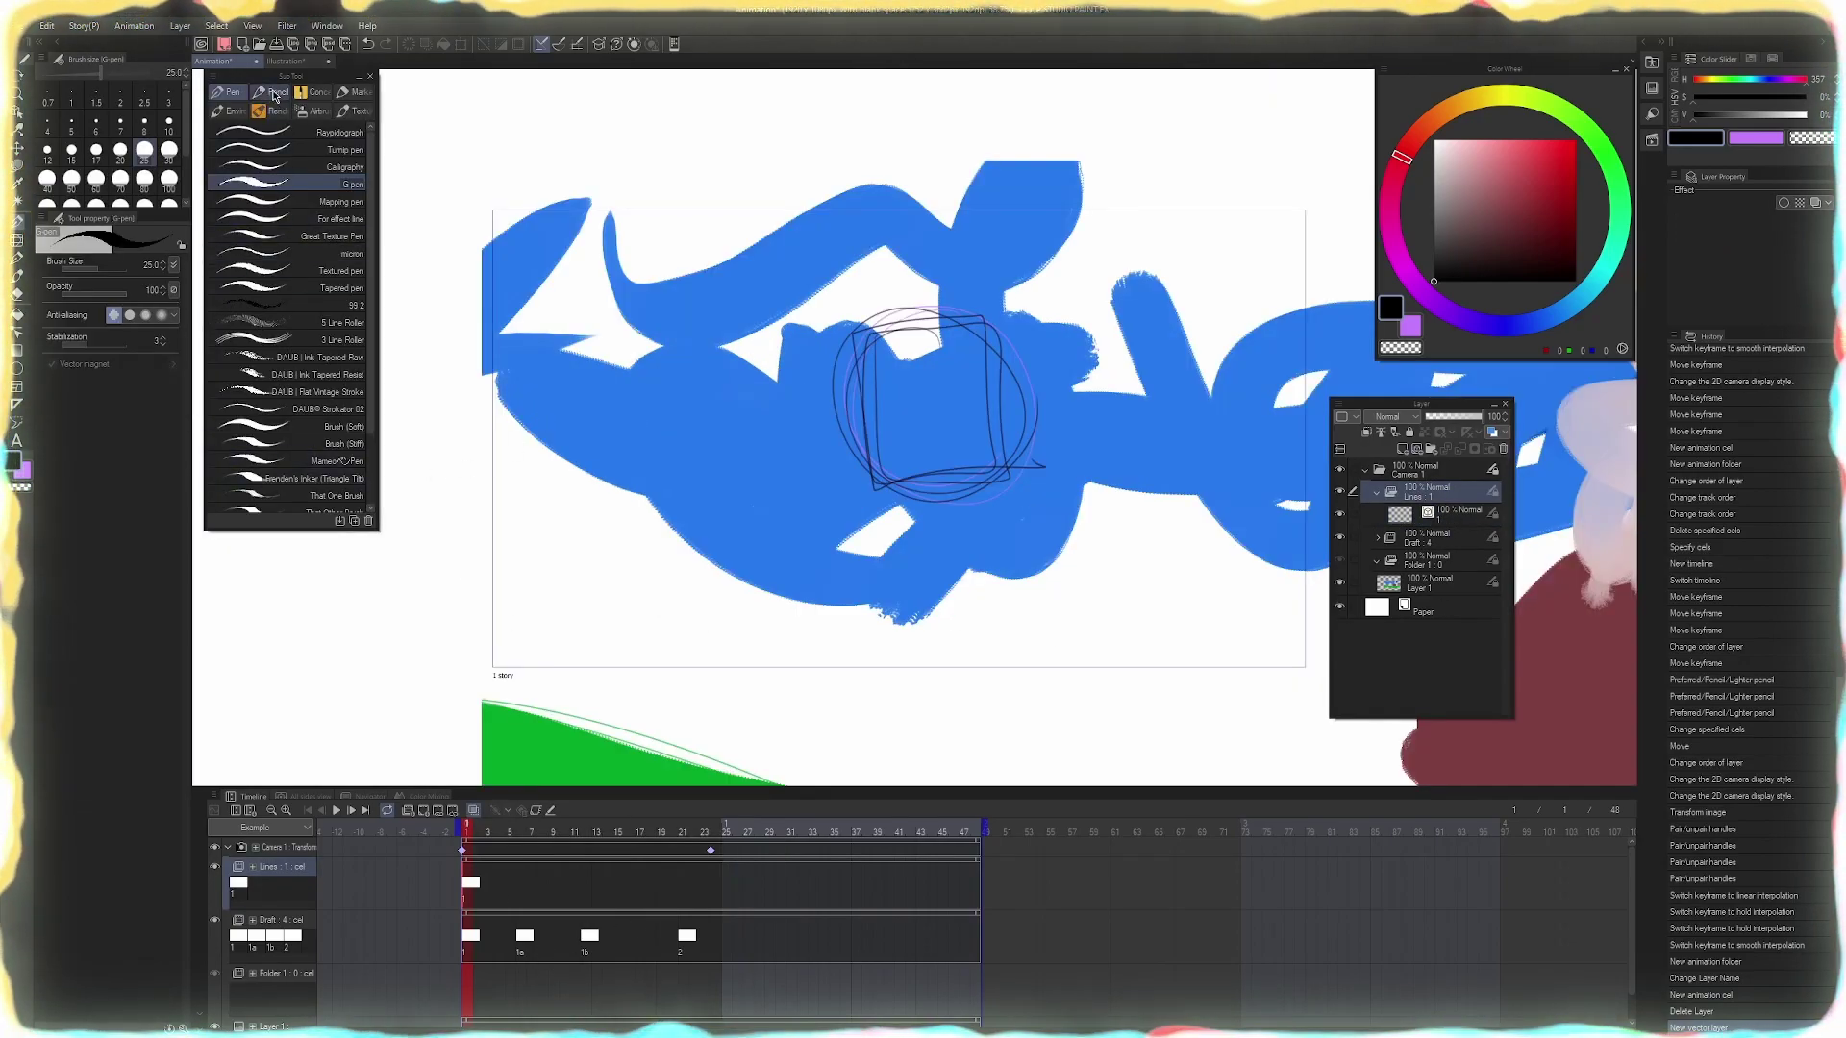
Choose the Rapidograph pen and move the Lines folder out of the Camera 1 folder to the top of the layer stack
{"action": "left_click", "coordinate": [282, 141]}
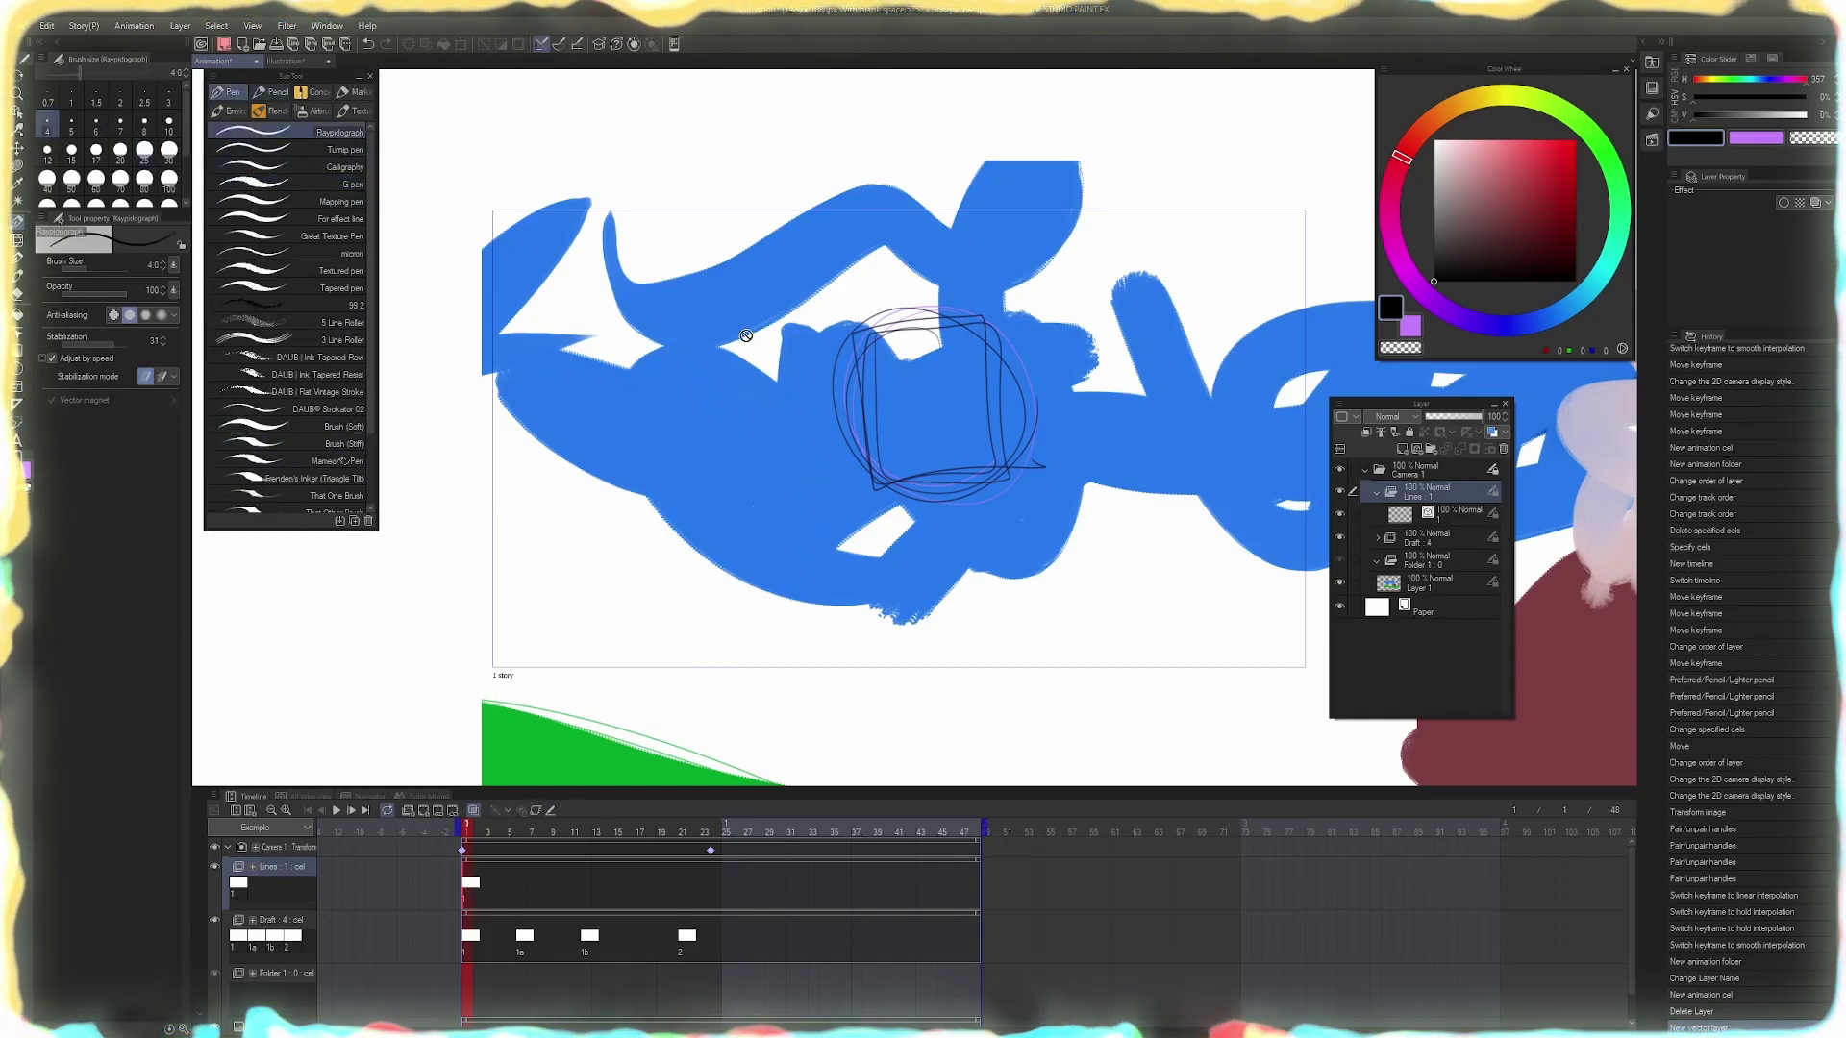
{"action": "left_click_drag", "start_coordinate": [719, 388], "coordinate": [693, 380]}
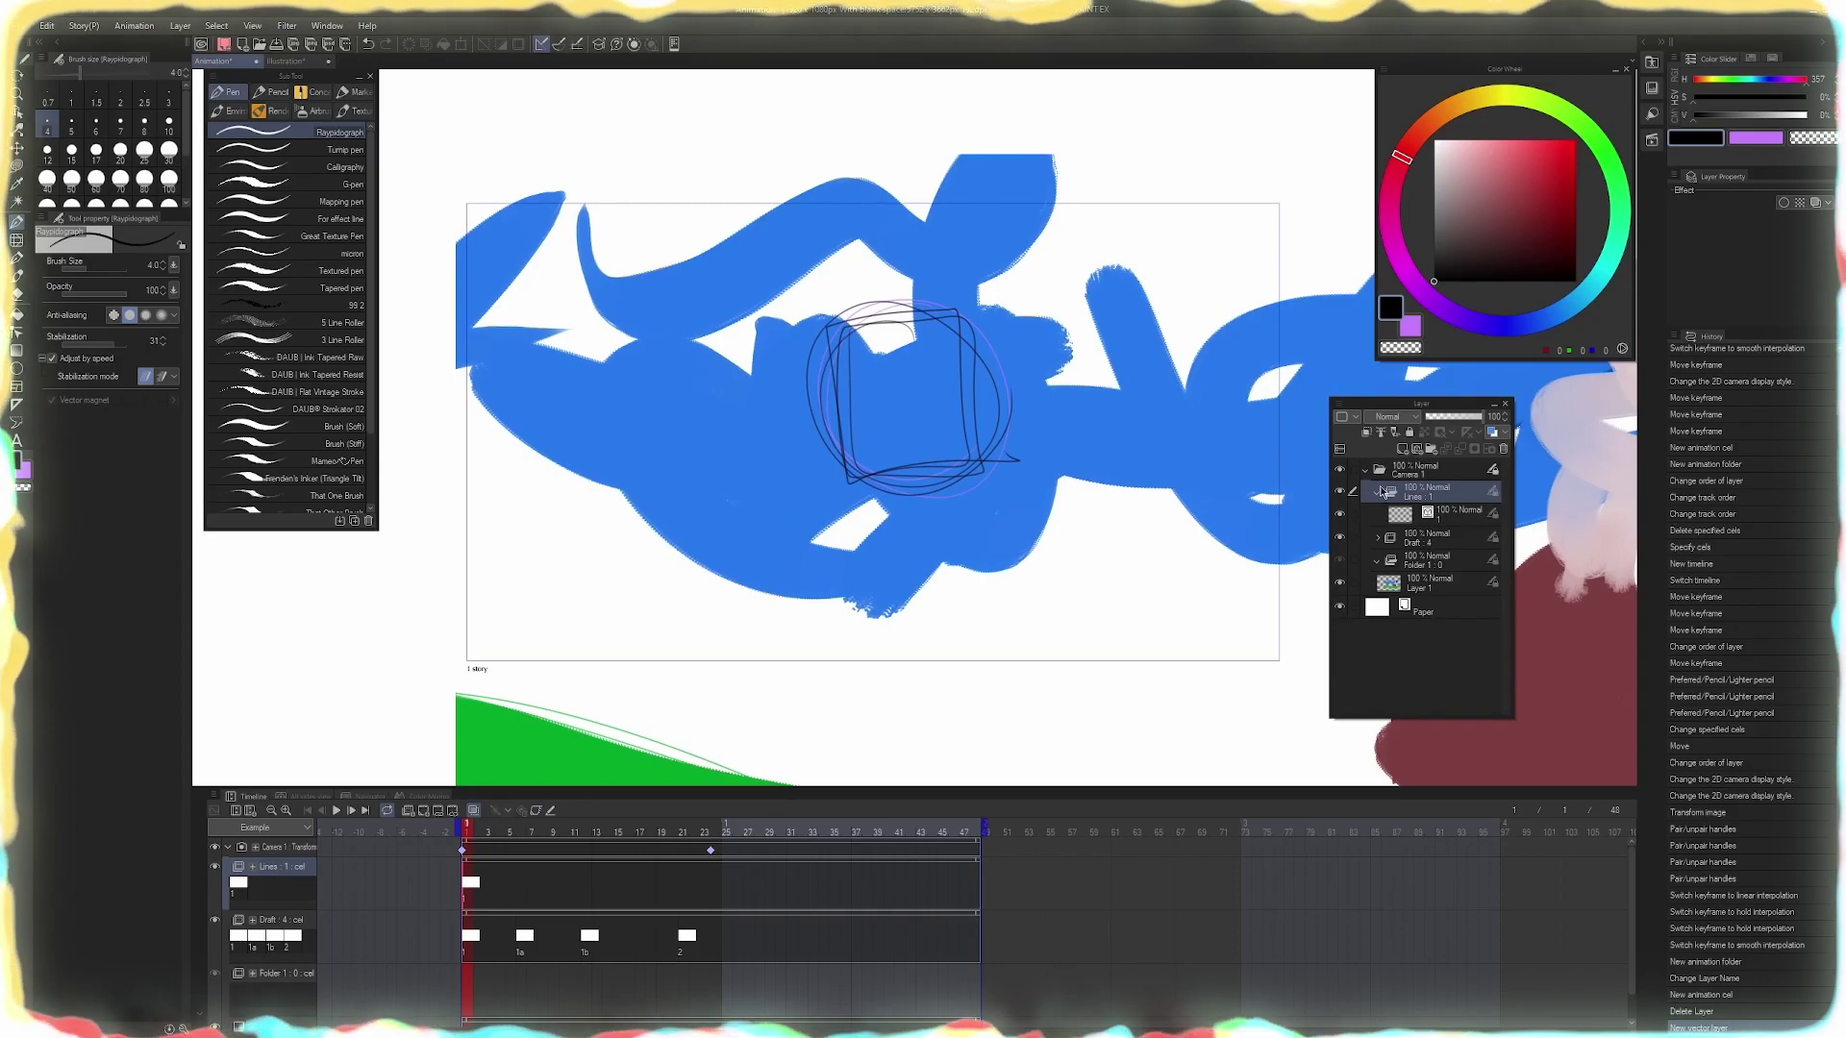
{"action": "left_click_drag", "start_coordinate": [1403, 498], "coordinate": [1394, 462]}
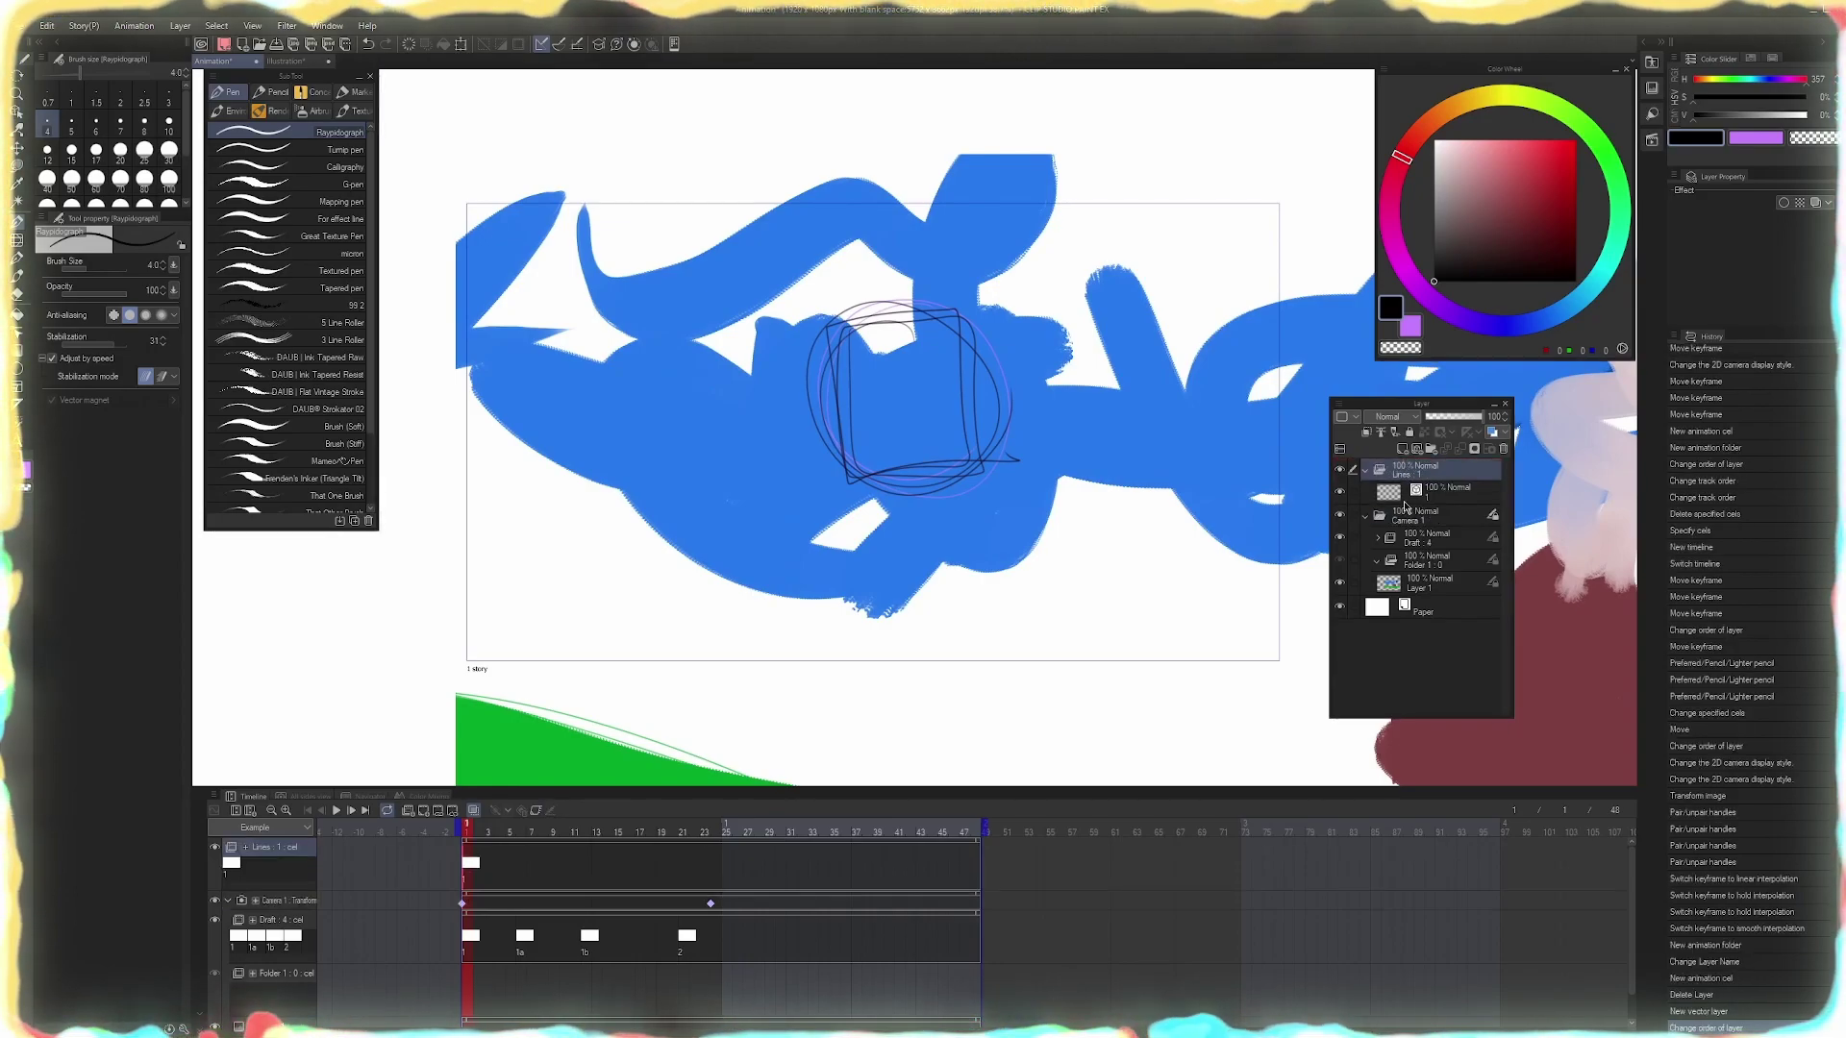
Draw a tangle of overlapping curved Rapidograph lines on the Lines vector cel
{"action": "mouse_move", "coordinate": [656, 478]}
{"action": "left_mouse_down"}
{"action": "mouse_move", "coordinate": [642, 354]}
{"action": "mouse_move", "coordinate": [620, 396]}
{"action": "mouse_move", "coordinate": [636, 474]}
{"action": "left_mouse_up"}
{"action": "left_click_drag", "start_coordinate": [504, 362], "coordinate": [518, 534]}
{"action": "left_click_drag", "start_coordinate": [647, 358], "coordinate": [653, 324]}
{"action": "left_click_drag", "start_coordinate": [602, 288], "coordinate": [673, 491]}
{"action": "left_click_drag", "start_coordinate": [625, 367], "coordinate": [739, 395]}
{"action": "mouse_move", "coordinate": [712, 477]}
{"action": "left_mouse_down"}
{"action": "mouse_move", "coordinate": [721, 385]}
{"action": "mouse_move", "coordinate": [775, 391]}
{"action": "mouse_move", "coordinate": [740, 404]}
{"action": "mouse_move", "coordinate": [806, 433]}
{"action": "mouse_move", "coordinate": [875, 400]}
{"action": "left_mouse_up"}
{"action": "key", "text": "ctrl+space"}
{"action": "left_click", "coordinate": [734, 441]}
{"action": "mouse_move", "coordinate": [859, 147]}
{"action": "left_mouse_down"}
{"action": "mouse_move", "coordinate": [1005, 364]}
{"action": "mouse_move", "coordinate": [932, 224]}
{"action": "left_mouse_up"}
{"action": "key", "text": "ctrl+z"}
{"action": "key", "text": "ctrl+z"}
Erase segments of the overlapping curves up to their intersections with the Rough eraser in vector eraser mode
{"action": "key", "text": "e"}
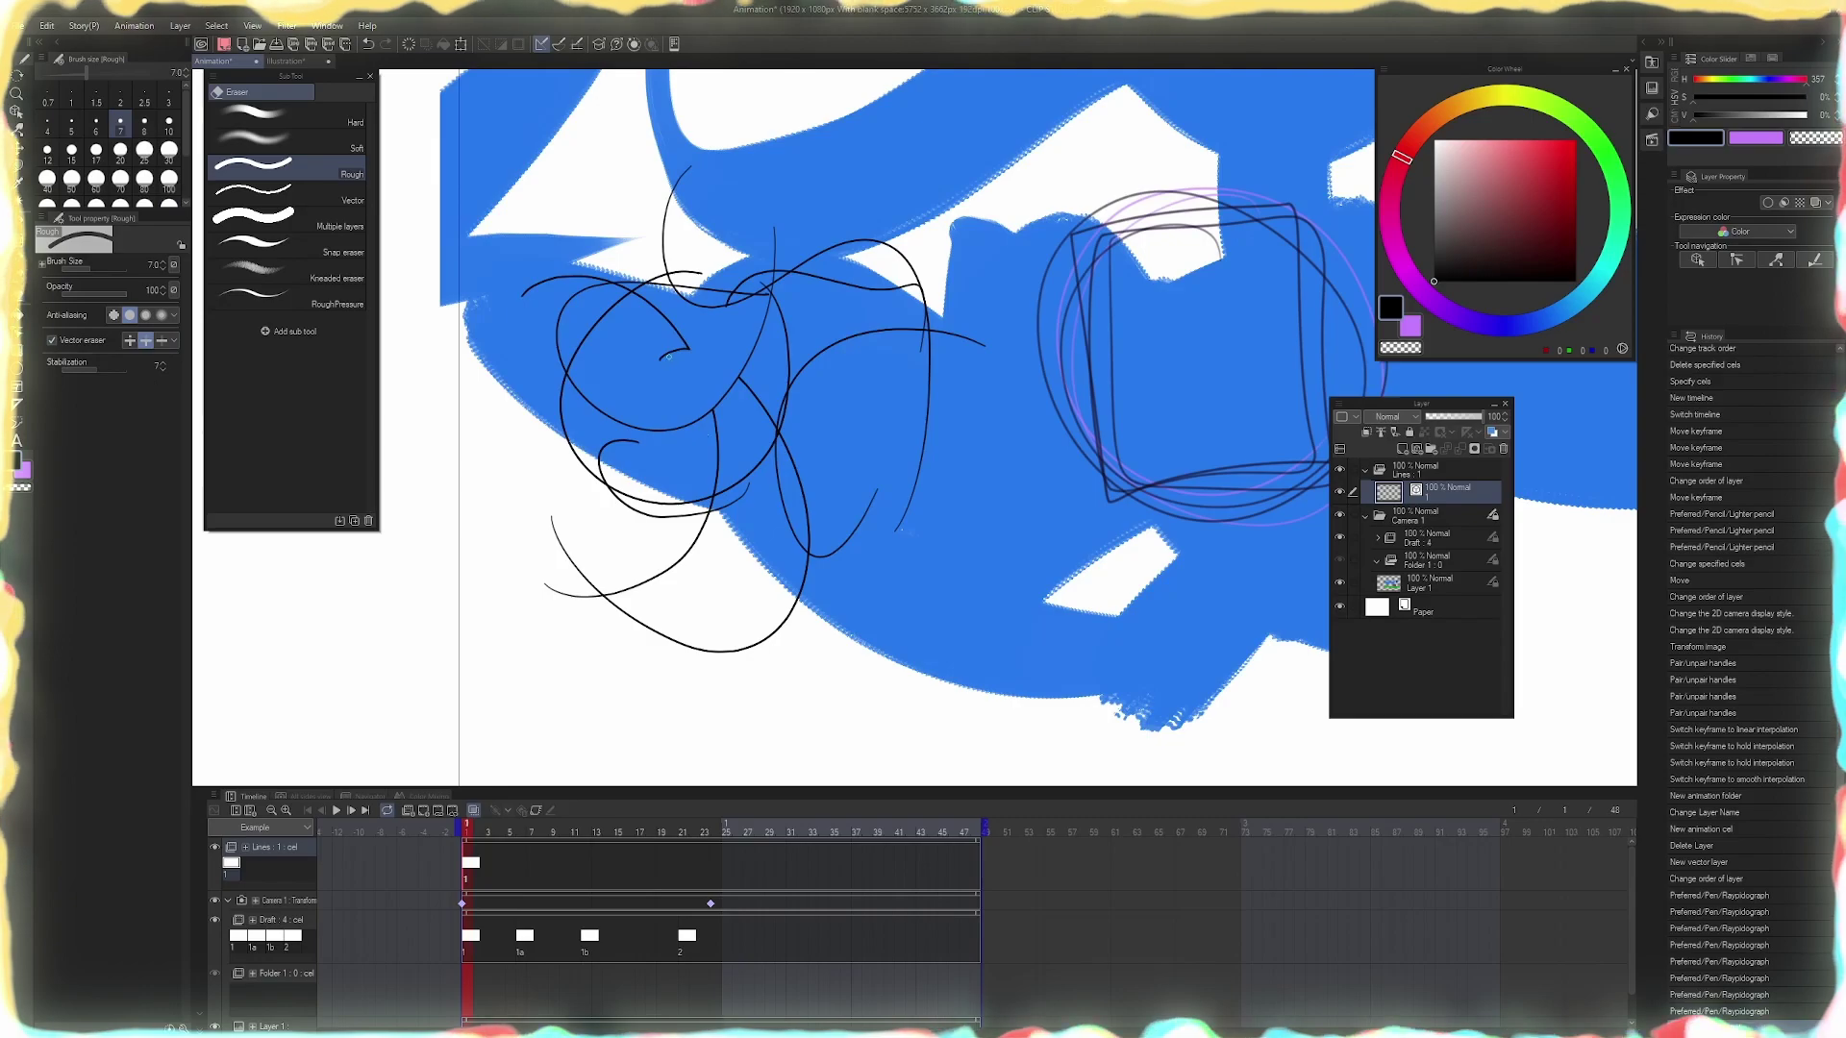
{"action": "mouse_move", "coordinate": [669, 356]}
{"action": "left_mouse_down"}
{"action": "mouse_move", "coordinate": [686, 405]}
{"action": "mouse_move", "coordinate": [672, 334]}
{"action": "mouse_move", "coordinate": [694, 254]}
{"action": "mouse_move", "coordinate": [699, 277]}
{"action": "mouse_move", "coordinate": [588, 298]}
{"action": "mouse_move", "coordinate": [503, 399]}
{"action": "mouse_move", "coordinate": [557, 408]}
{"action": "left_mouse_up"}
{"action": "mouse_move", "coordinate": [646, 502]}
{"action": "left_mouse_down"}
{"action": "mouse_move", "coordinate": [638, 523]}
{"action": "mouse_move", "coordinate": [736, 515]}
{"action": "left_mouse_up"}
Try drawing several crossing Rapidograph strokes over the remaining curves
{"action": "key", "text": "p"}
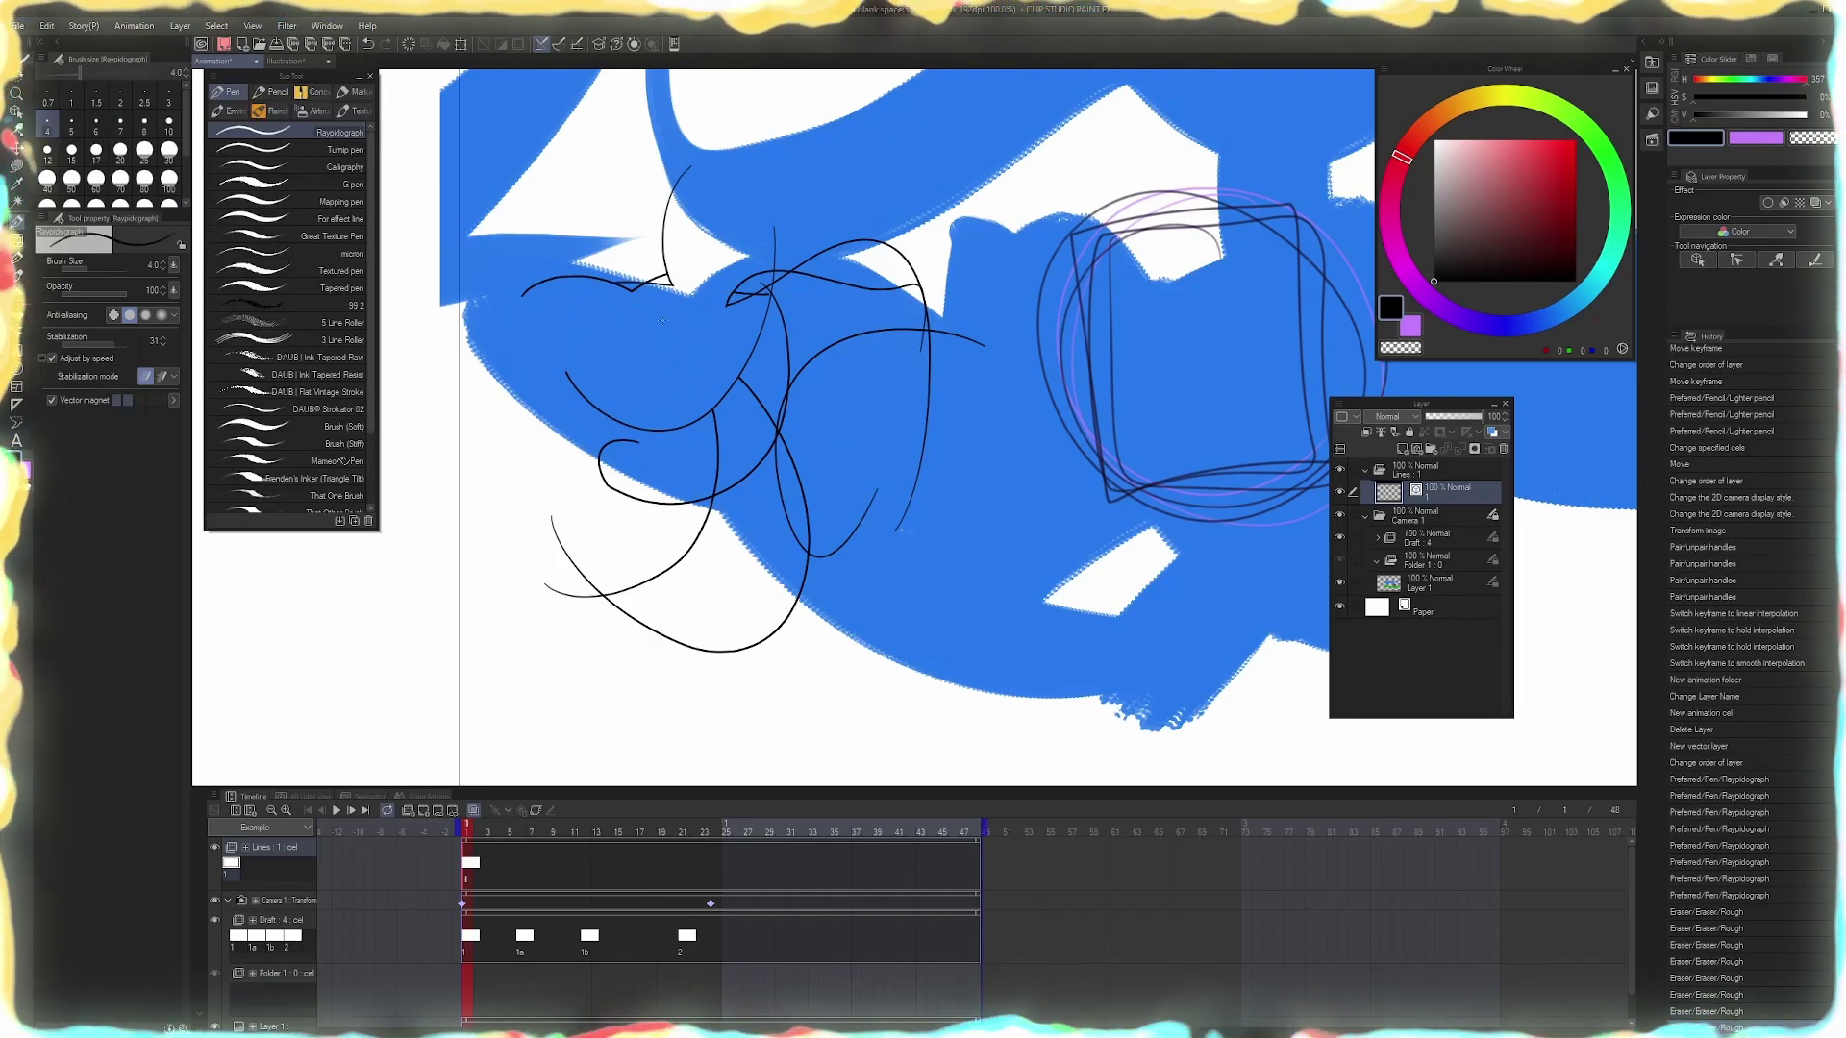
{"action": "mouse_move", "coordinate": [557, 361]}
{"action": "left_mouse_down"}
{"action": "mouse_move", "coordinate": [853, 213]}
{"action": "mouse_move", "coordinate": [762, 404]}
{"action": "mouse_move", "coordinate": [924, 337]}
{"action": "mouse_move", "coordinate": [802, 557]}
{"action": "left_mouse_up"}
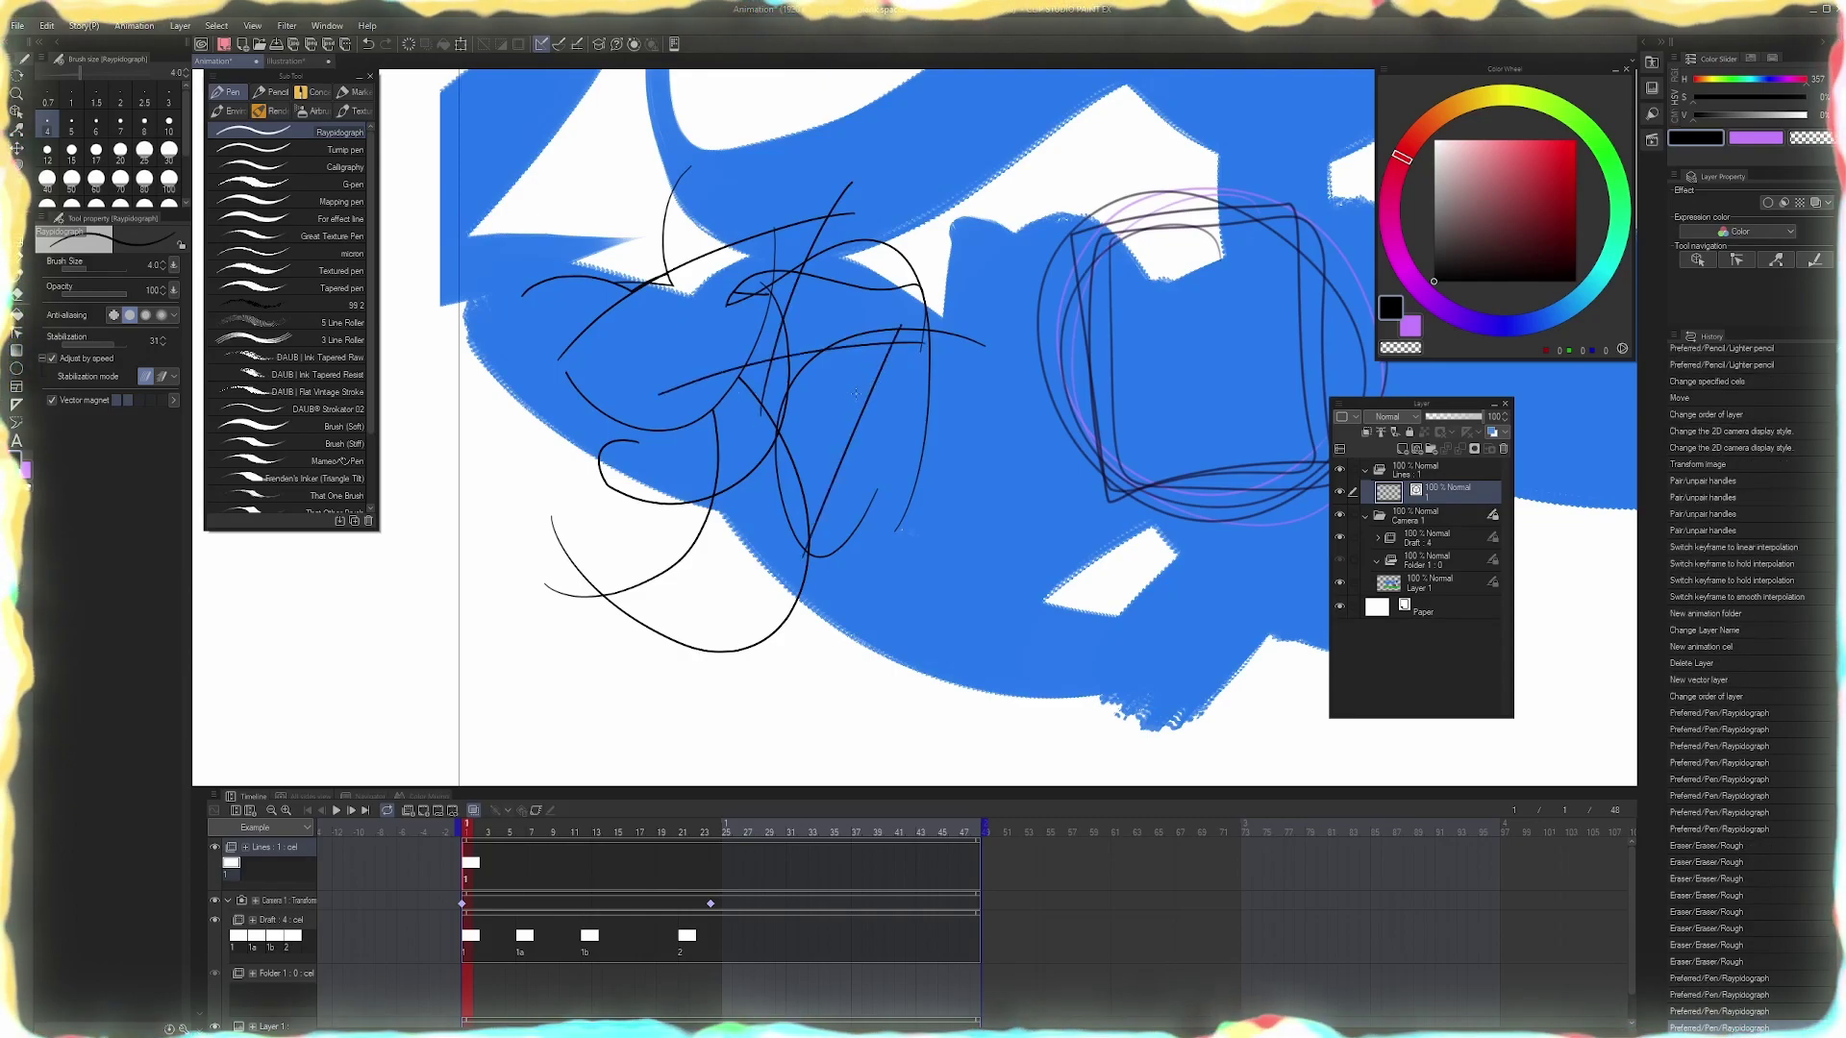
{"action": "key", "text": "ctrl+z"}
{"action": "key", "text": "ctrl+z"}
{"action": "key", "text": "ctrl+z"}
{"action": "key", "text": "ctrl+z"}
Enlarge the Rough eraser to size 120 and erase all the scribbled test lines
{"action": "key", "text": "e"}
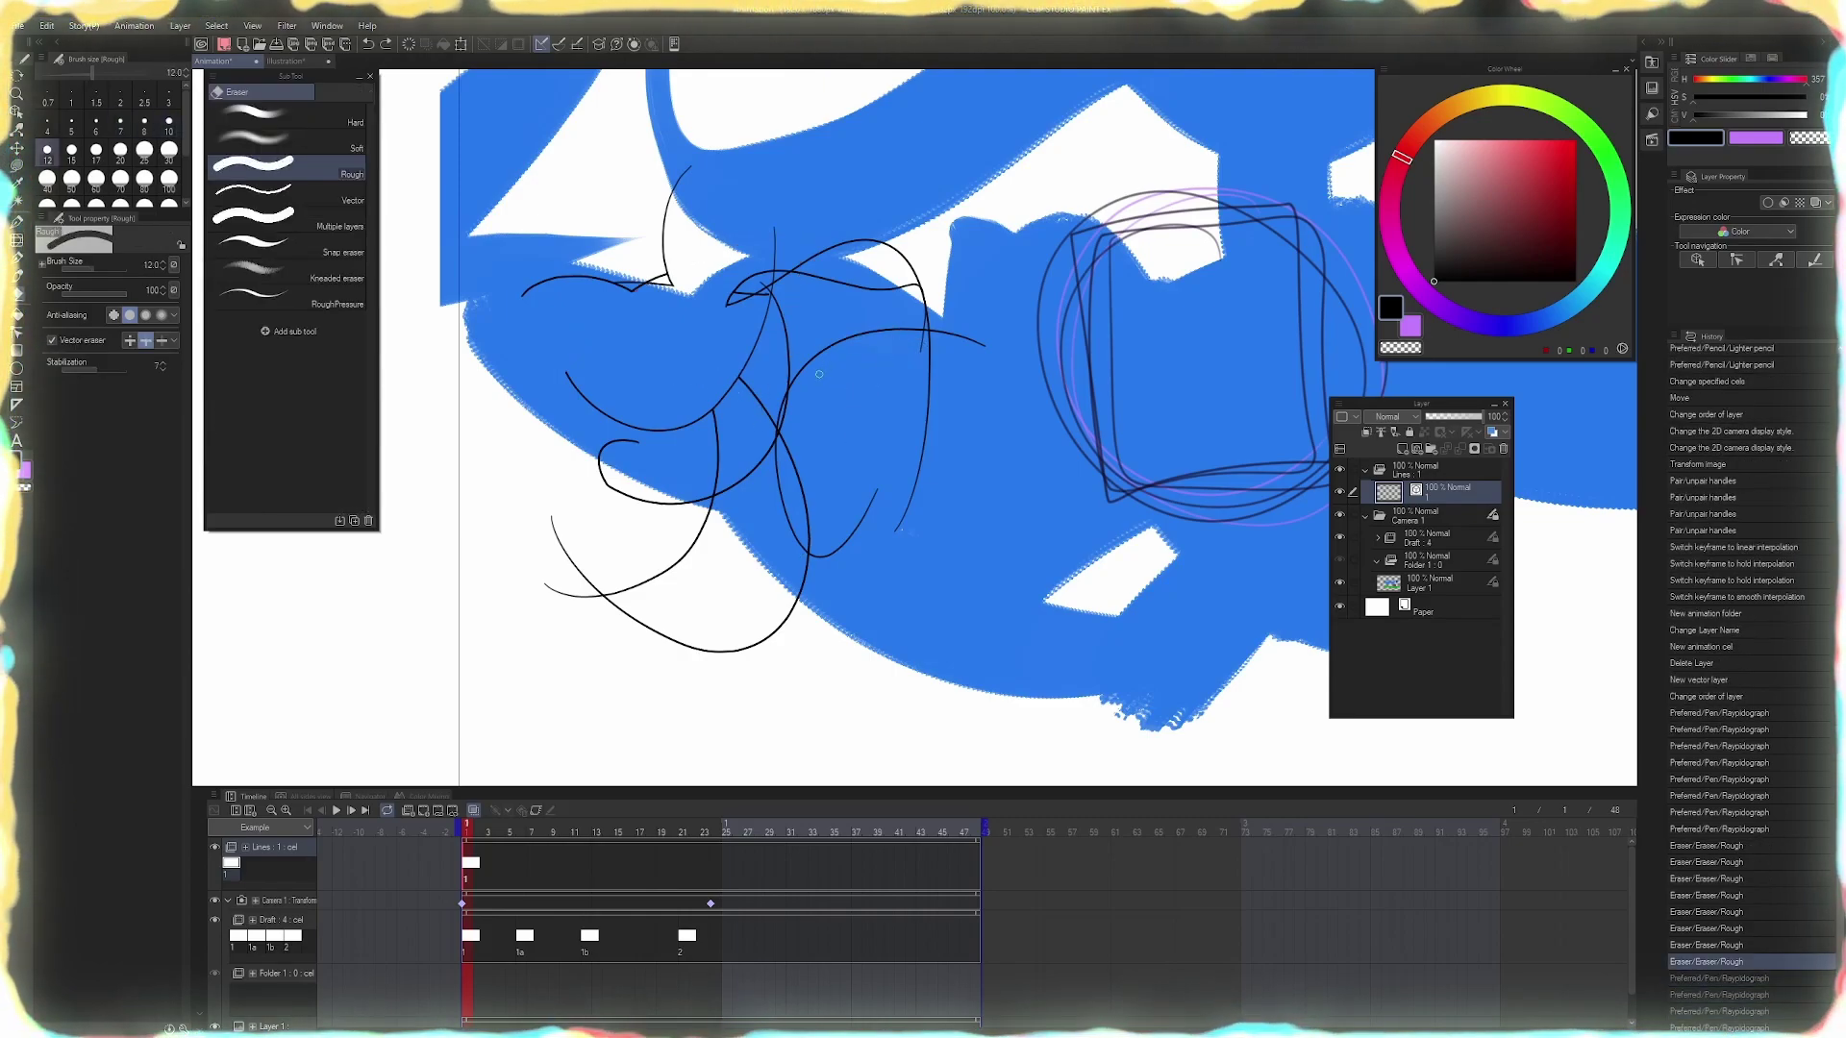
{"action": "key", "text": "bracketright"}
{"action": "key", "text": "bracketright"}
{"action": "key", "text": "bracketright"}
{"action": "key", "text": "bracketright"}
{"action": "key", "text": "bracketright"}
{"action": "key", "text": "bracketright"}
{"action": "key", "text": "bracketright"}
{"action": "key", "text": "bracketright"}
{"action": "key", "text": "bracketright"}
{"action": "key", "text": "bracketright"}
{"action": "key", "text": "bracketright"}
{"action": "key", "text": "bracketright"}
{"action": "mouse_move", "coordinate": [840, 299]}
{"action": "left_mouse_down"}
{"action": "mouse_move", "coordinate": [746, 606]}
{"action": "mouse_move", "coordinate": [610, 593]}
{"action": "mouse_move", "coordinate": [810, 611]}
{"action": "mouse_move", "coordinate": [730, 433]}
{"action": "left_mouse_up"}
Draw three pairs of crossing curved and diagonal Rapidograph lines for the character's head spikes
{"action": "key", "text": "p"}
{"action": "mouse_move", "coordinate": [611, 363]}
{"action": "left_mouse_down"}
{"action": "mouse_move", "coordinate": [980, 253]}
{"action": "mouse_move", "coordinate": [794, 532]}
{"action": "left_mouse_up"}
{"action": "left_click_drag", "start_coordinate": [675, 498], "coordinate": [1008, 395]}
{"action": "mouse_move", "coordinate": [981, 362]}
{"action": "left_mouse_down"}
{"action": "mouse_move", "coordinate": [846, 663]}
{"action": "mouse_move", "coordinate": [1050, 546]}
{"action": "mouse_move", "coordinate": [931, 774]}
{"action": "left_mouse_up"}
Trim the overshooting ends of the crossing lines with the vector eraser to form a clean zigzag of spikes
{"action": "key", "text": "e"}
{"action": "left_click_drag", "start_coordinate": [1030, 519], "coordinate": [1077, 567]}
{"action": "key", "text": "ctrl+z"}
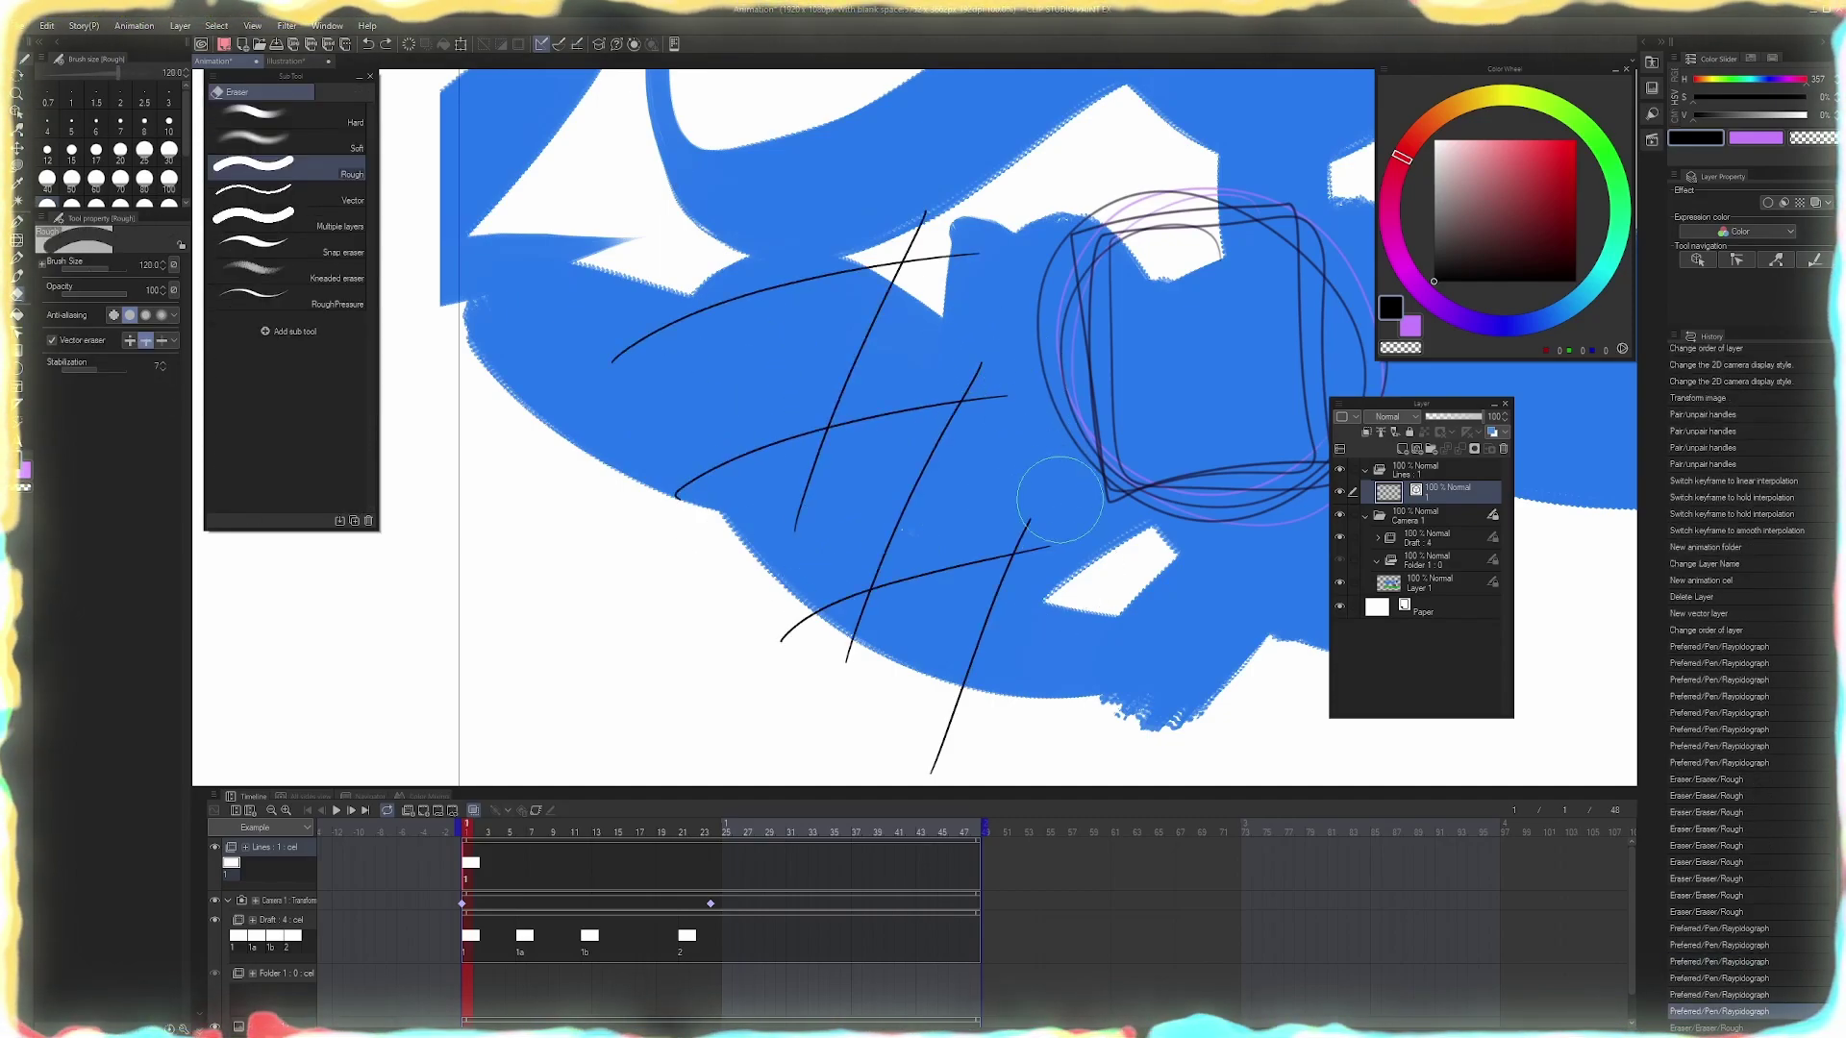
{"action": "left_click", "coordinate": [1037, 534]}
{"action": "left_click", "coordinate": [985, 381]}
{"action": "left_click", "coordinate": [930, 236]}
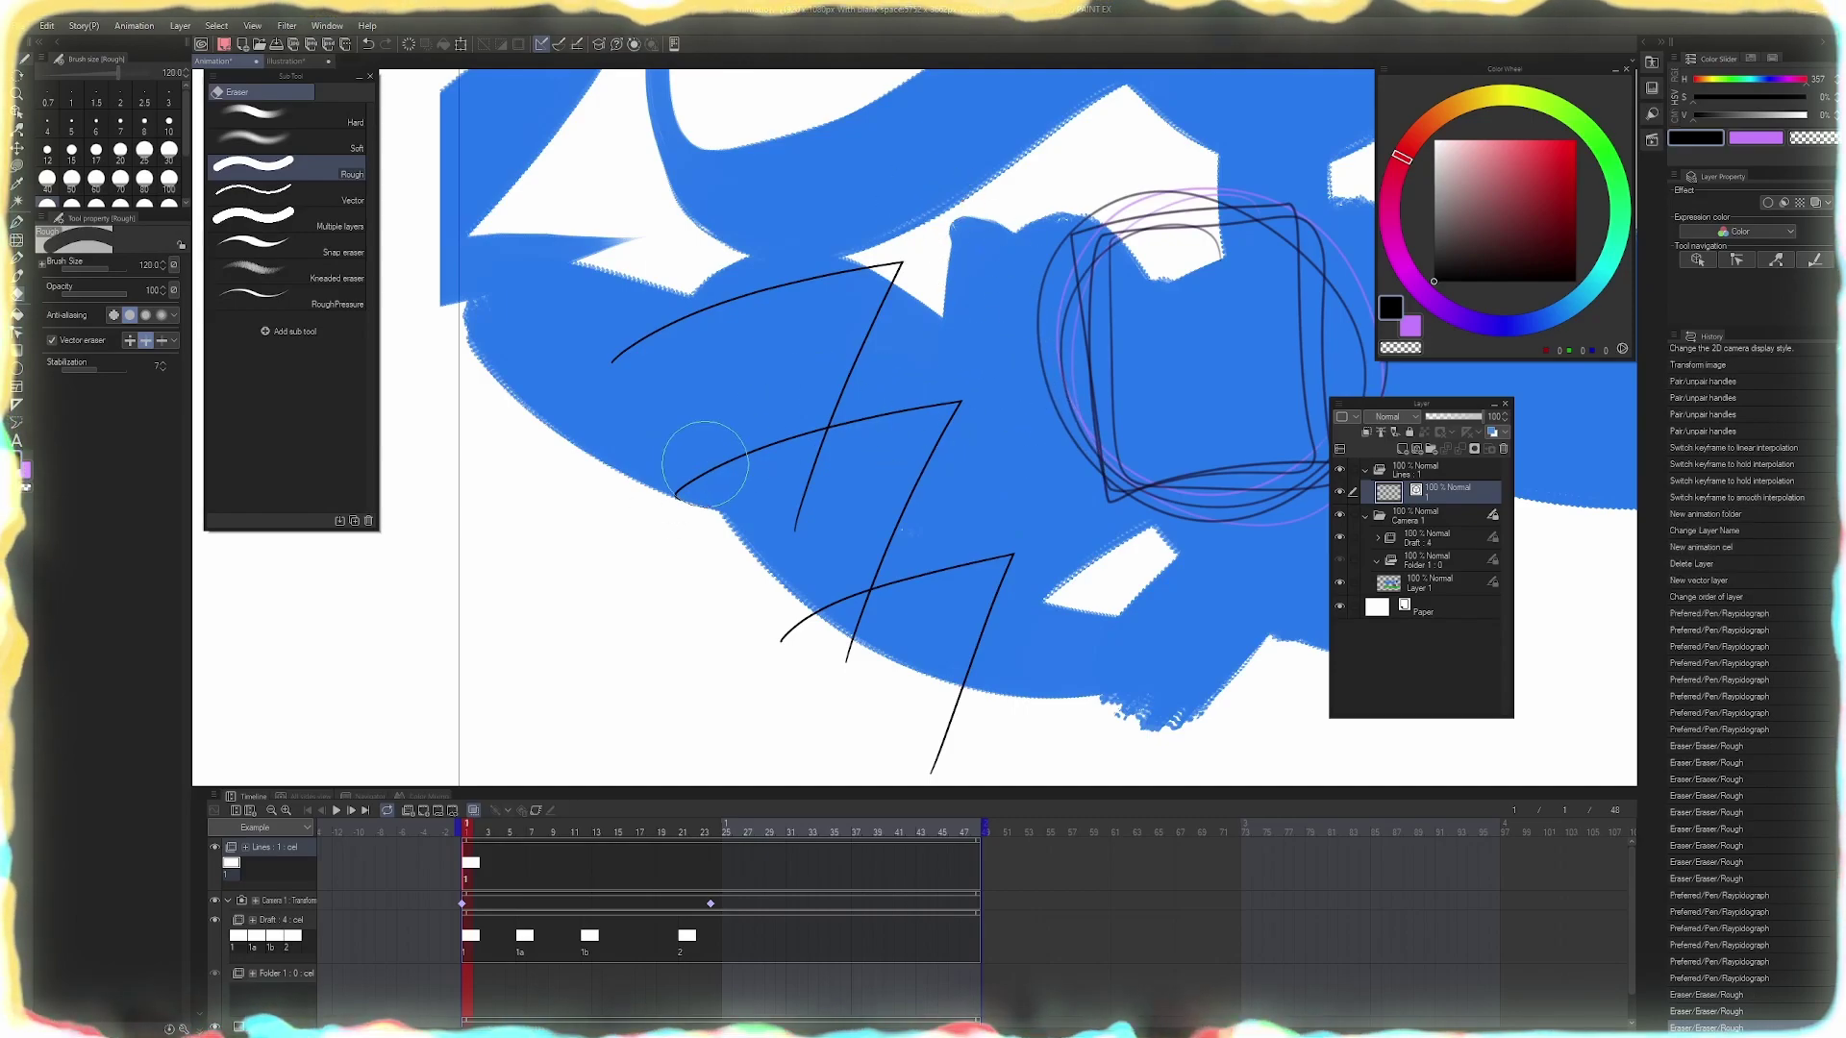
{"action": "left_click", "coordinate": [816, 485]}
{"action": "left_click_drag", "start_coordinate": [800, 687], "coordinate": [841, 642]}
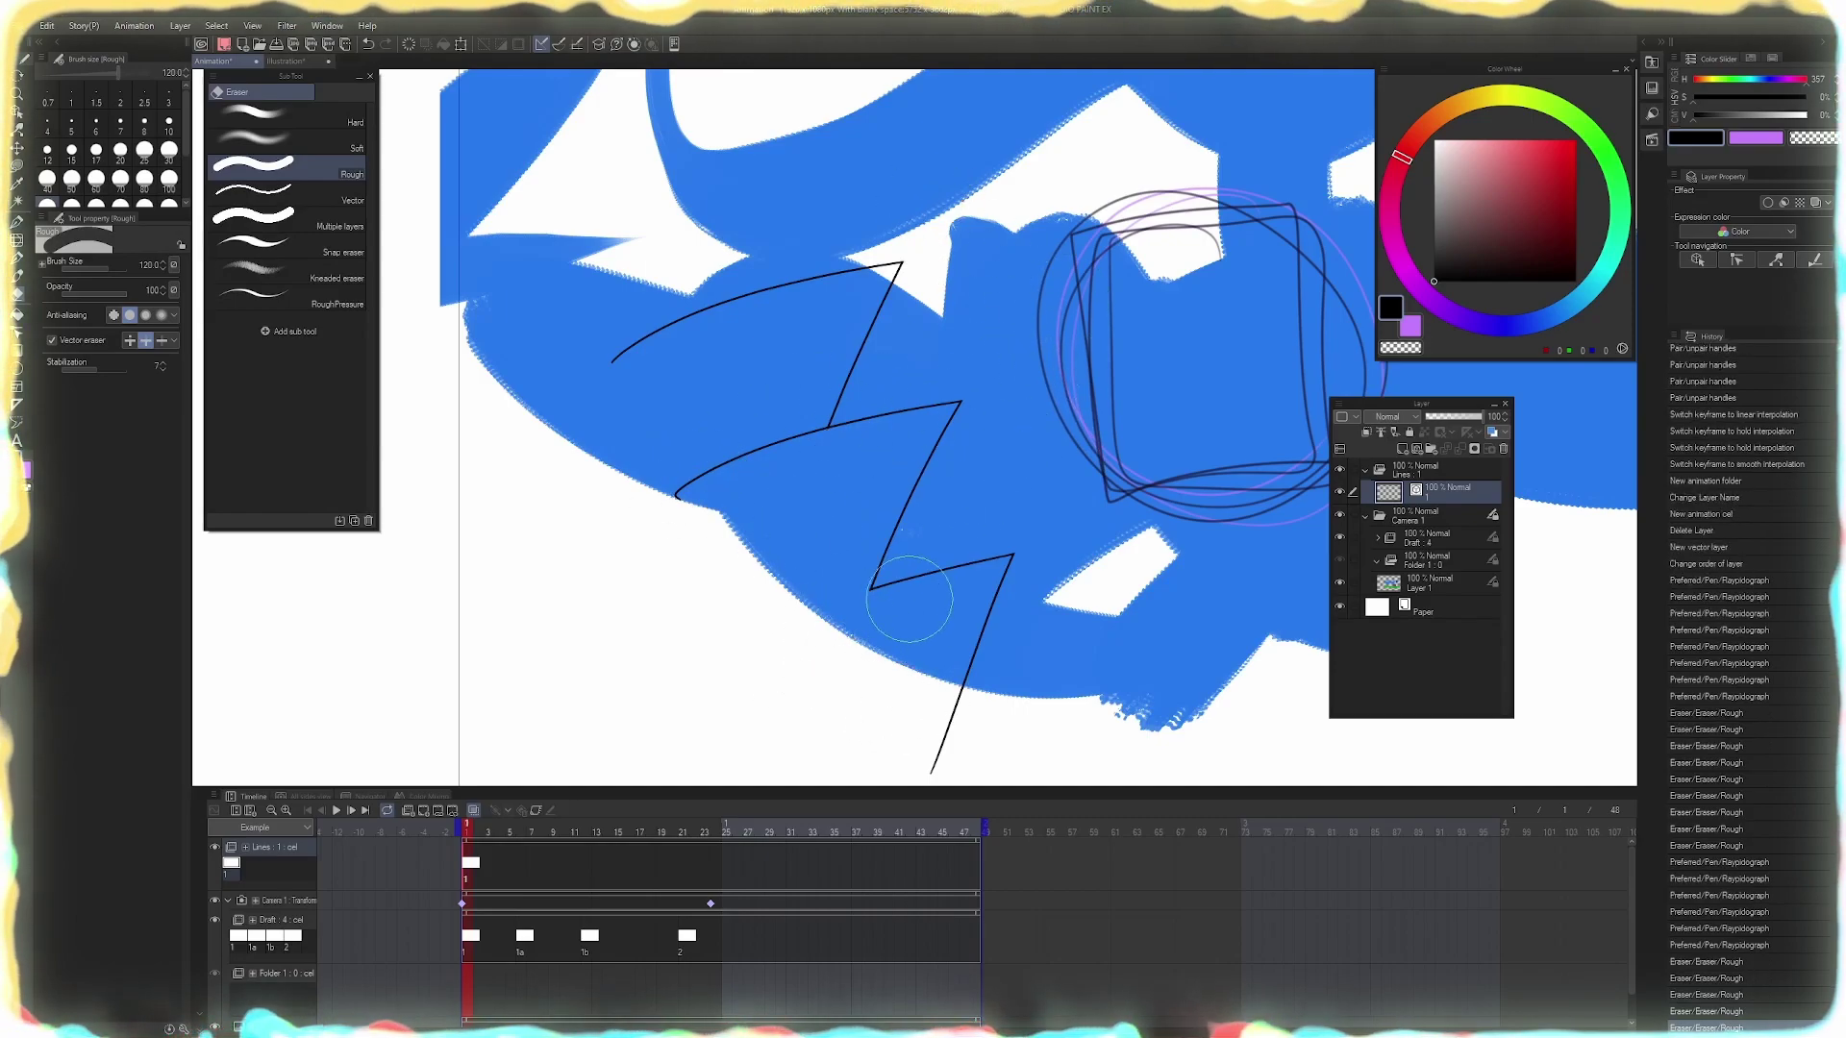
Draw the near ear with its inner lines below the spikes and erase the excess where it crosses the head line
{"action": "key", "text": "p"}
{"action": "mouse_move", "coordinate": [581, 554]}
{"action": "left_mouse_down"}
{"action": "mouse_move", "coordinate": [754, 583]}
{"action": "mouse_move", "coordinate": [716, 644]}
{"action": "mouse_move", "coordinate": [732, 650]}
{"action": "left_mouse_up"}
{"action": "key", "text": "e"}
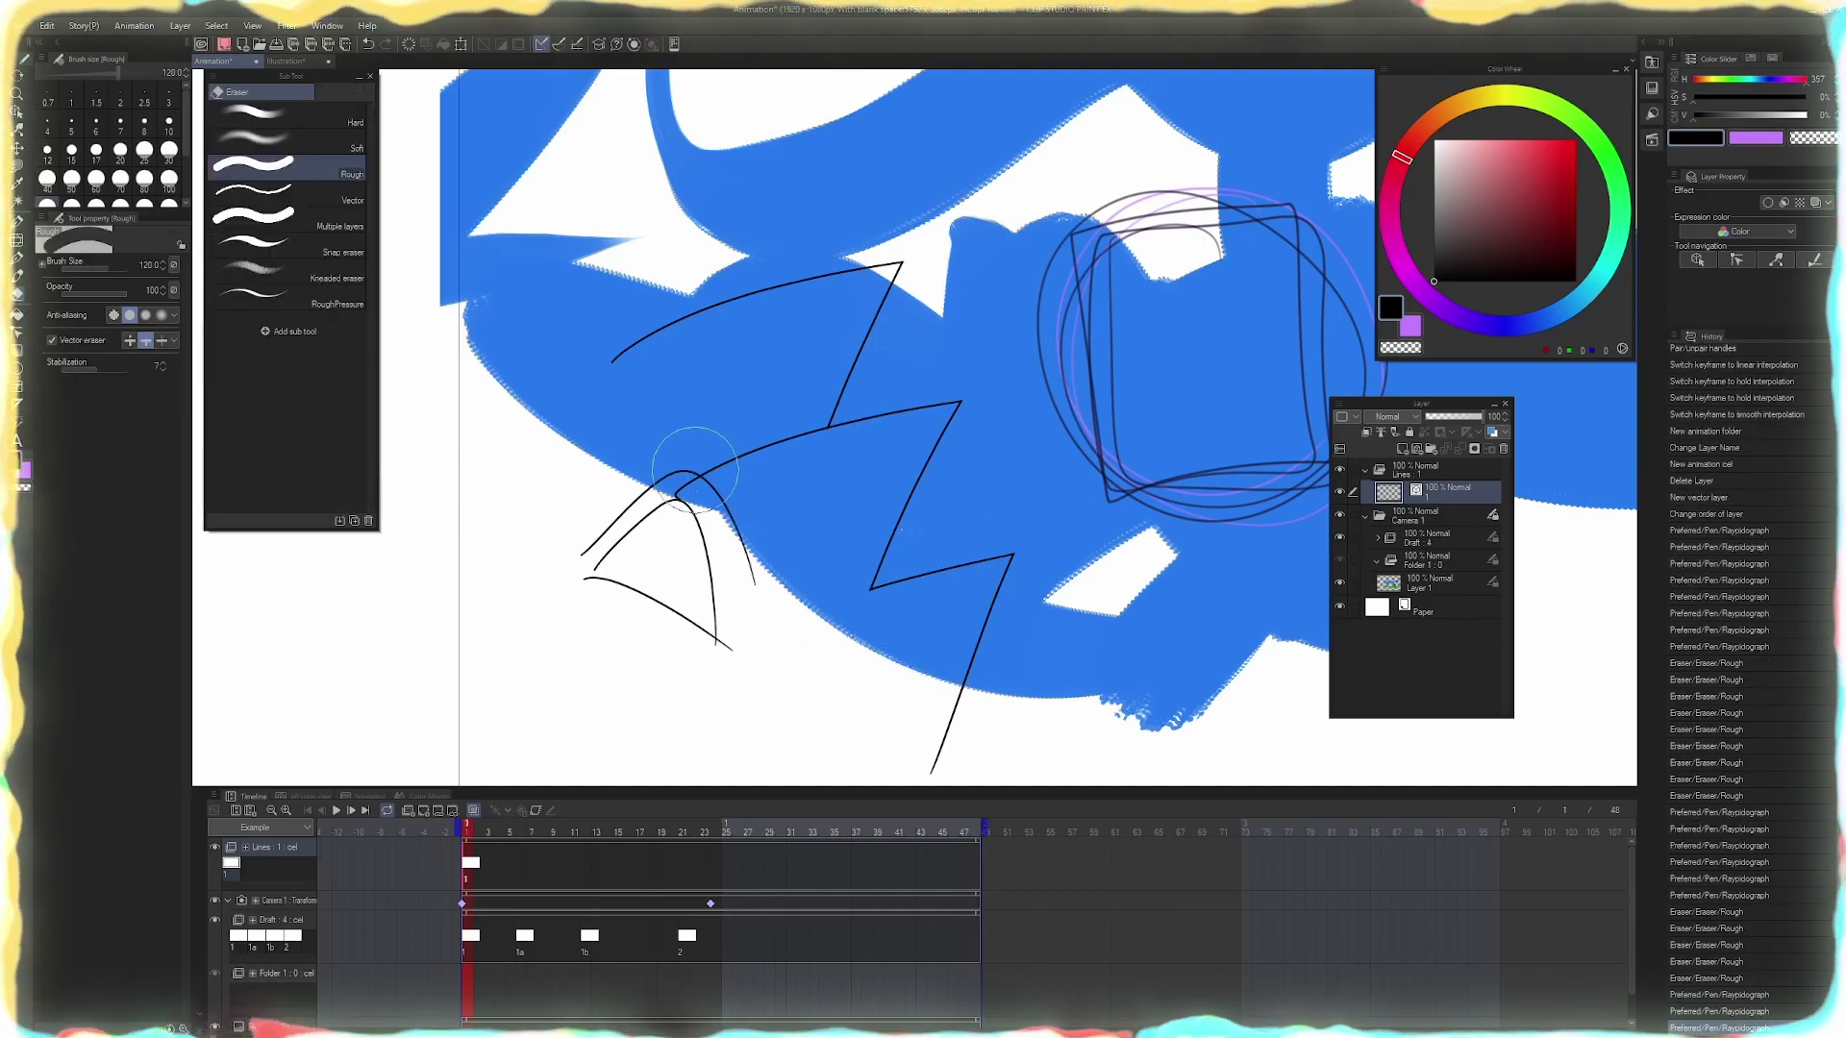
{"action": "left_click", "coordinate": [681, 486]}
Draw the head line, far ear and face with the Rapidograph pen, and trim the excess line ends
{"action": "key", "text": "p"}
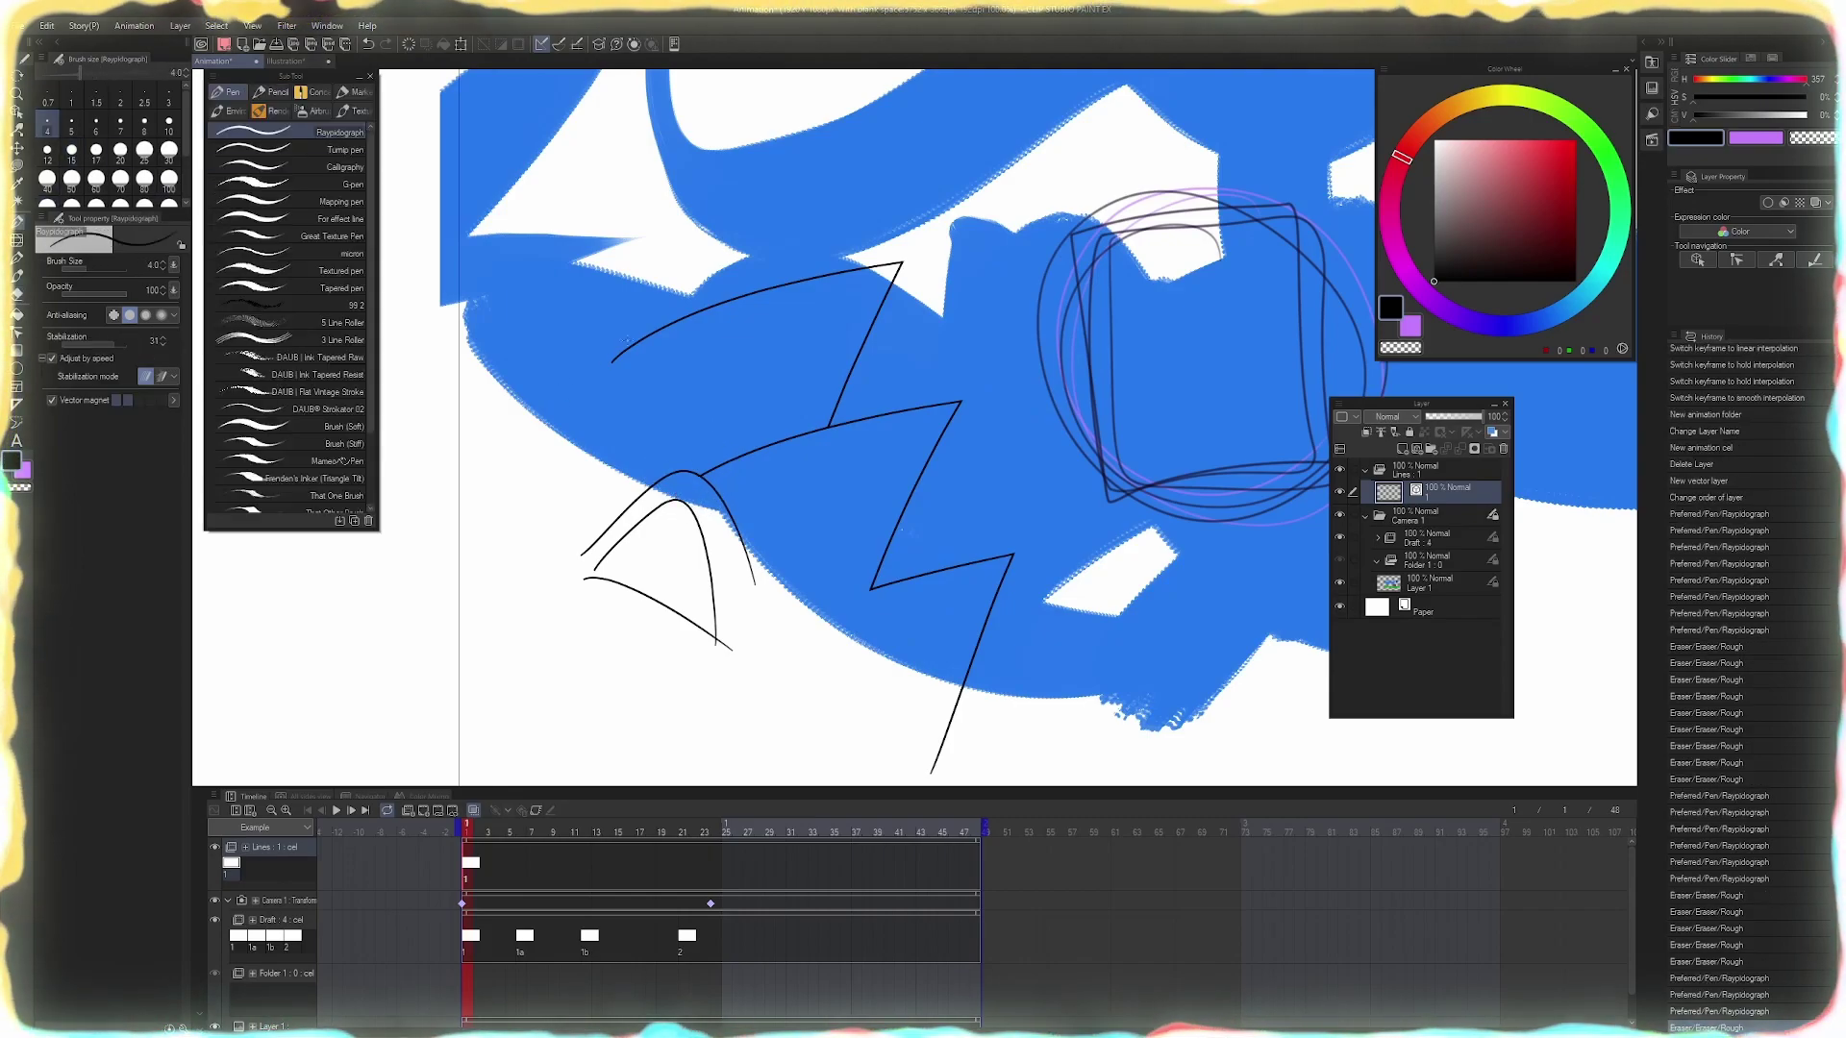
{"action": "left_click_drag", "start_coordinate": [611, 360], "coordinate": [487, 517]}
{"action": "left_click_drag", "start_coordinate": [531, 446], "coordinate": [486, 517]}
{"action": "left_click_drag", "start_coordinate": [476, 386], "coordinate": [569, 445]}
{"action": "left_click_drag", "start_coordinate": [460, 506], "coordinate": [516, 483]}
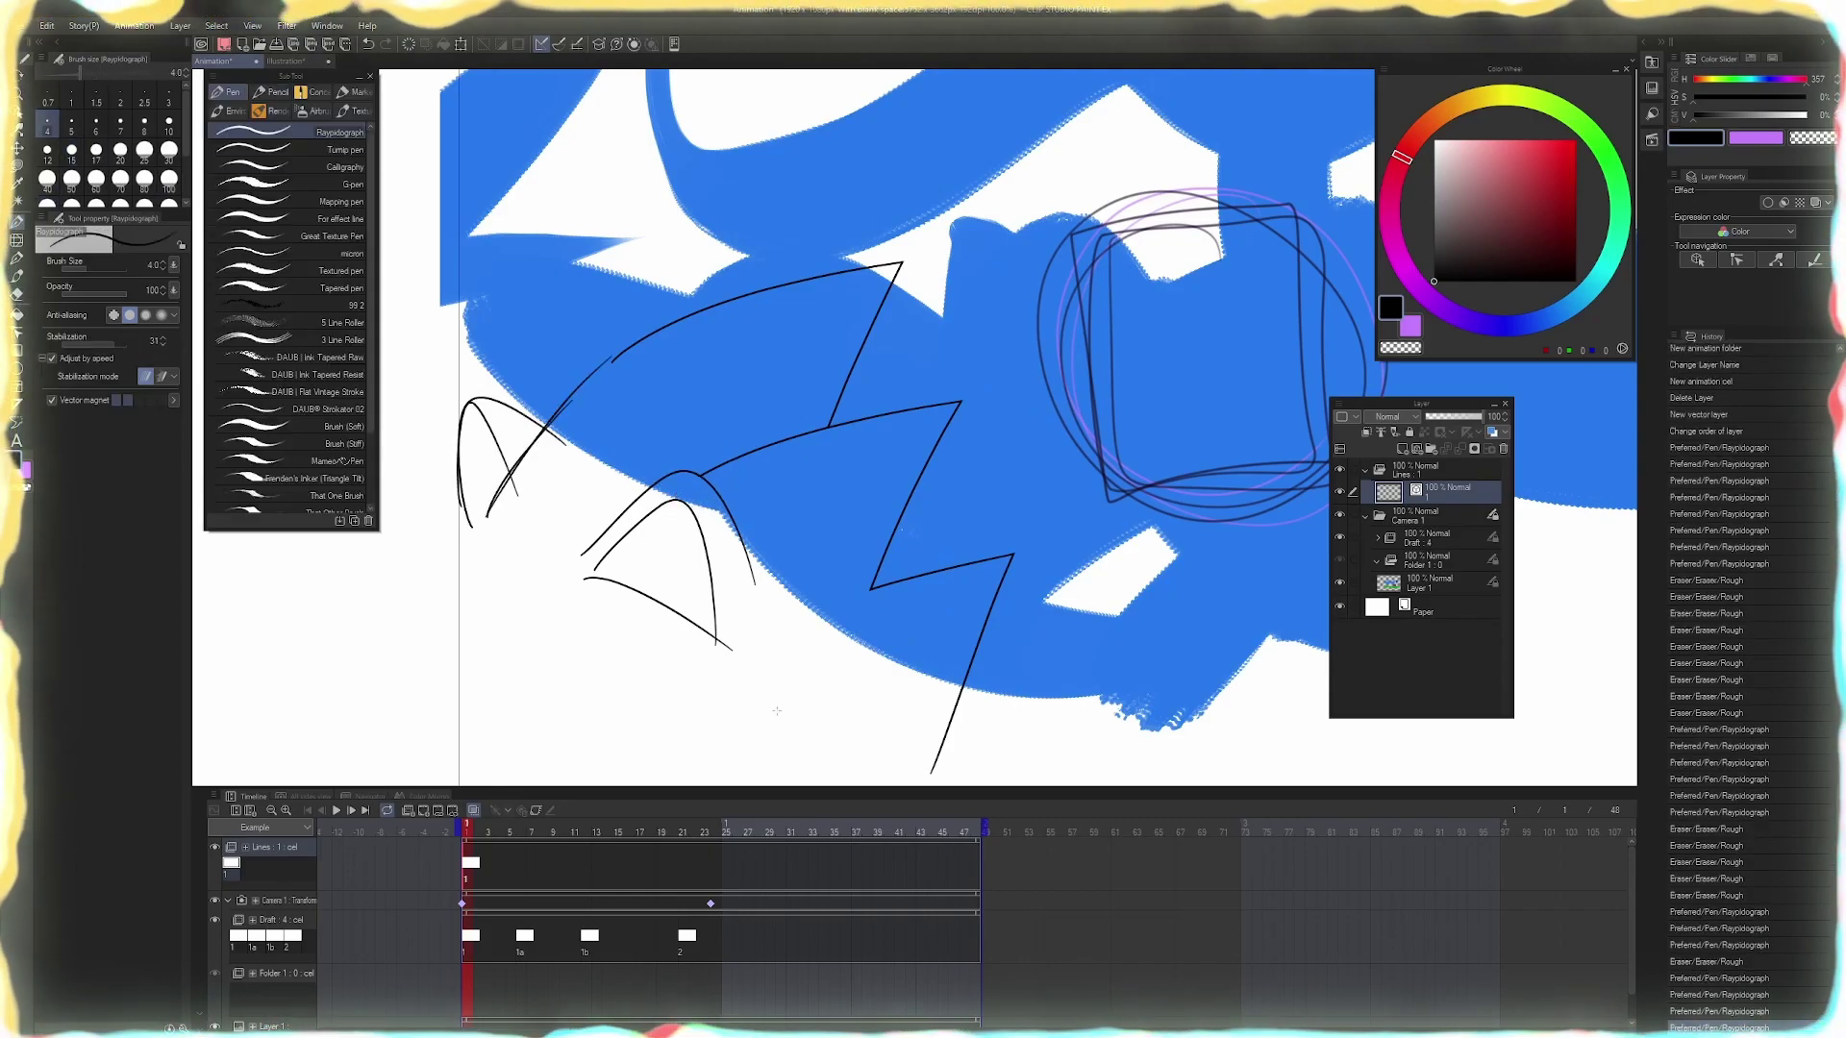
{"action": "key", "text": "e"}
{"action": "left_click", "coordinate": [560, 439]}
{"action": "left_click_drag", "start_coordinate": [699, 466], "coordinate": [729, 388]}
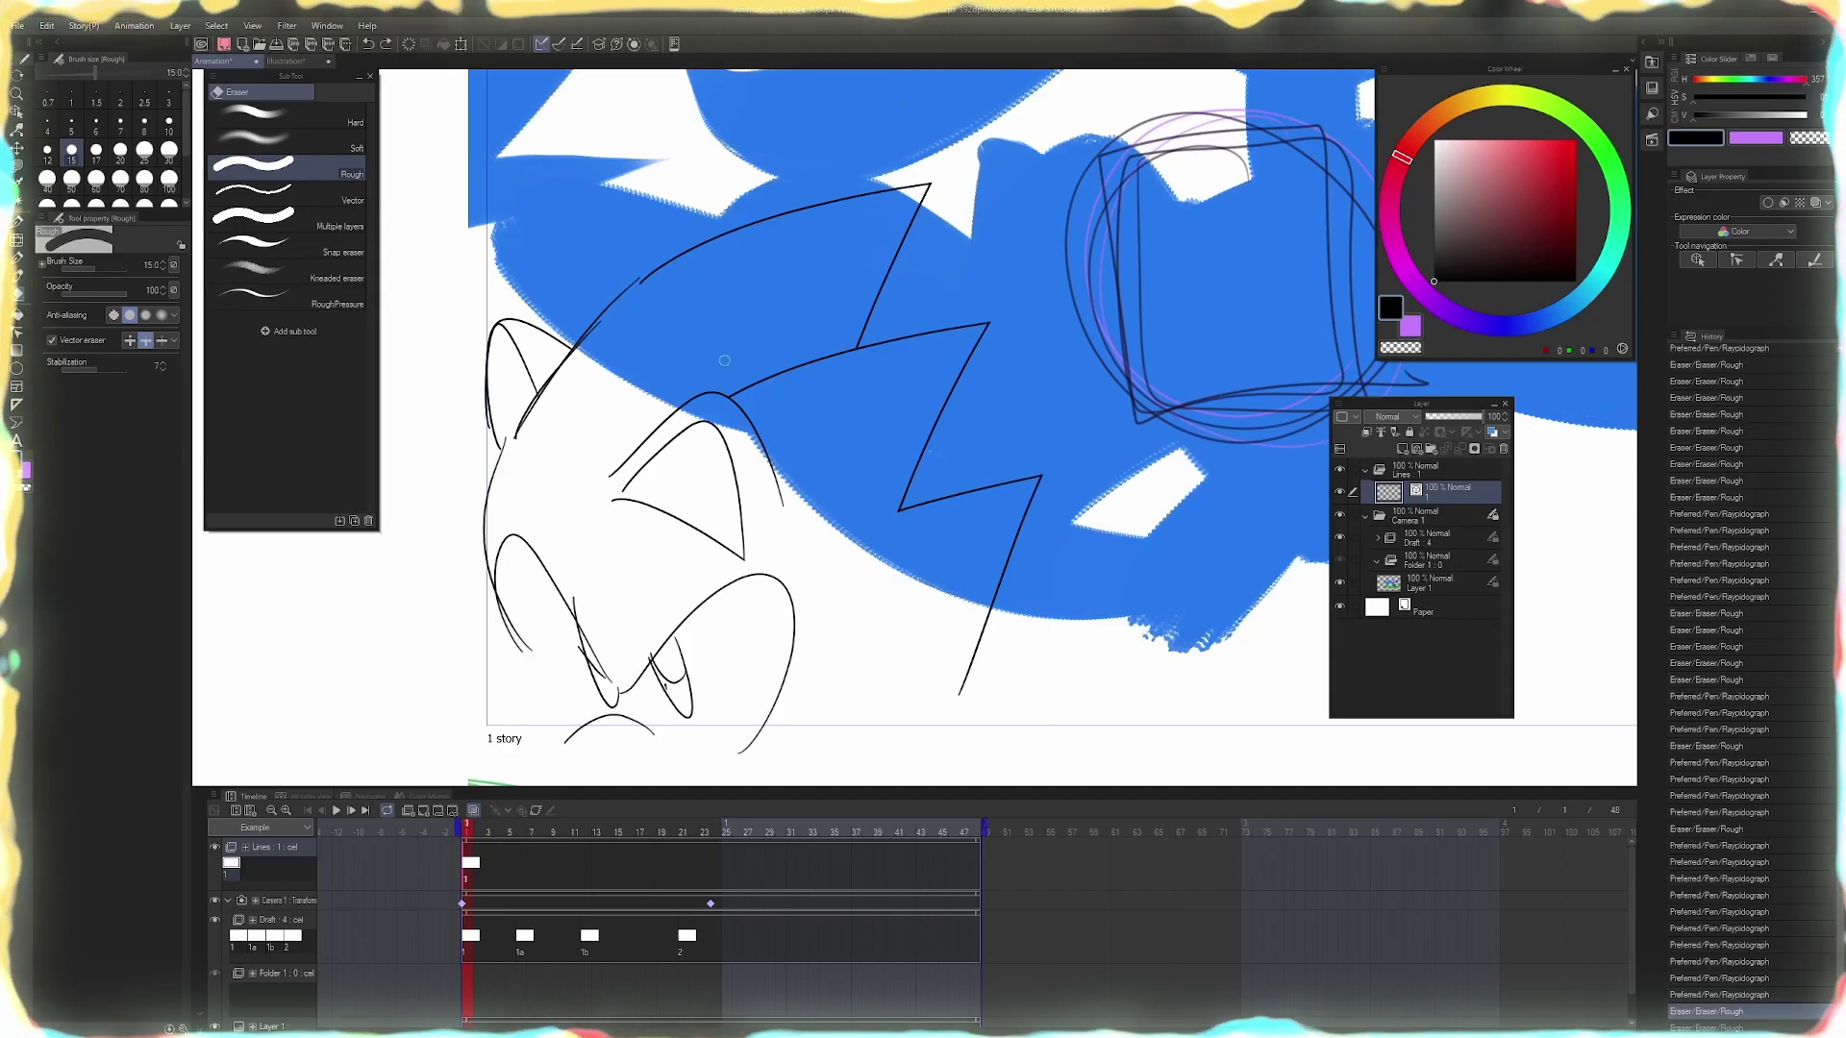
{"action": "mouse_move", "coordinate": [724, 360]}
{"action": "left_mouse_down"}
{"action": "mouse_move", "coordinate": [693, 725]}
{"action": "mouse_move", "coordinate": [698, 295]}
{"action": "mouse_move", "coordinate": [958, 560]}
{"action": "mouse_move", "coordinate": [942, 368]}
{"action": "mouse_move", "coordinate": [853, 227]}
{"action": "left_mouse_up"}
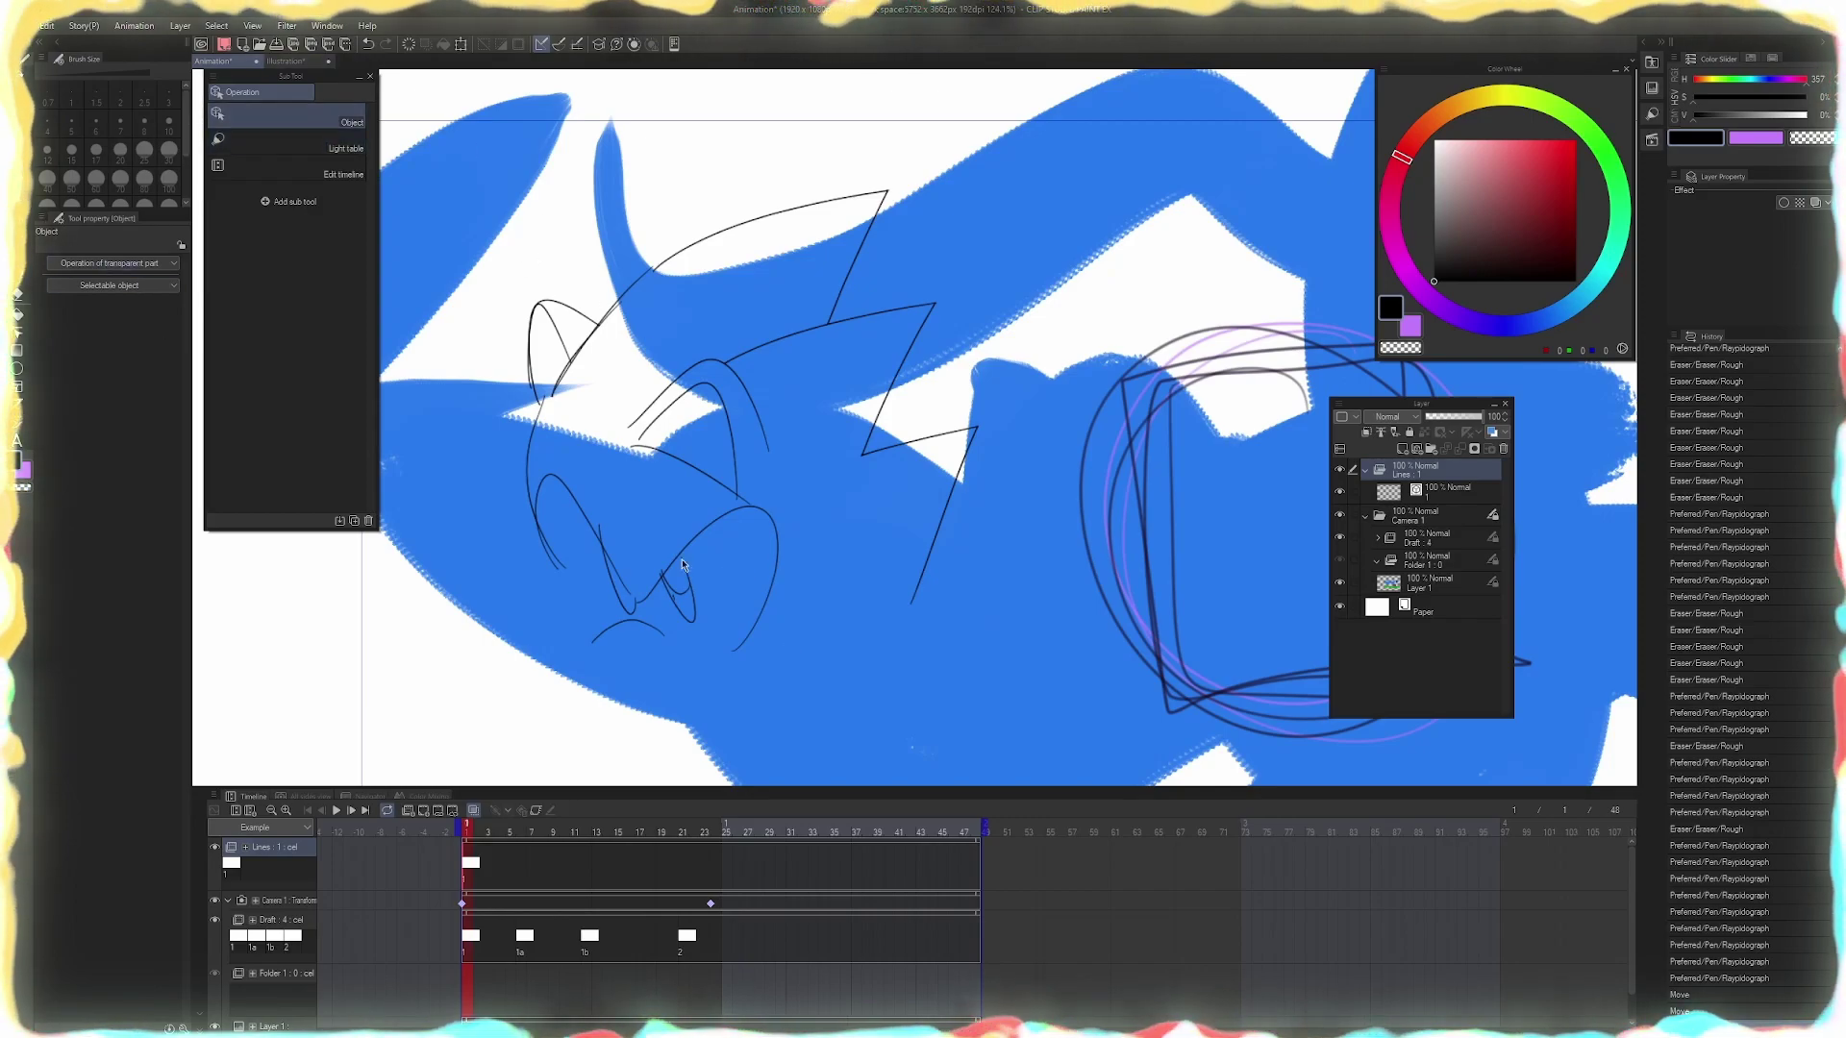
Select all the vector lines of the Lines cel and set their brush size to 7
{"action": "left_click", "coordinate": [1439, 500]}
{"action": "left_click_drag", "start_coordinate": [458, 178], "coordinate": [981, 783]}
{"action": "left_click_drag", "start_coordinate": [808, 368], "coordinate": [780, 449]}
{"action": "key", "text": "ctrl+a"}
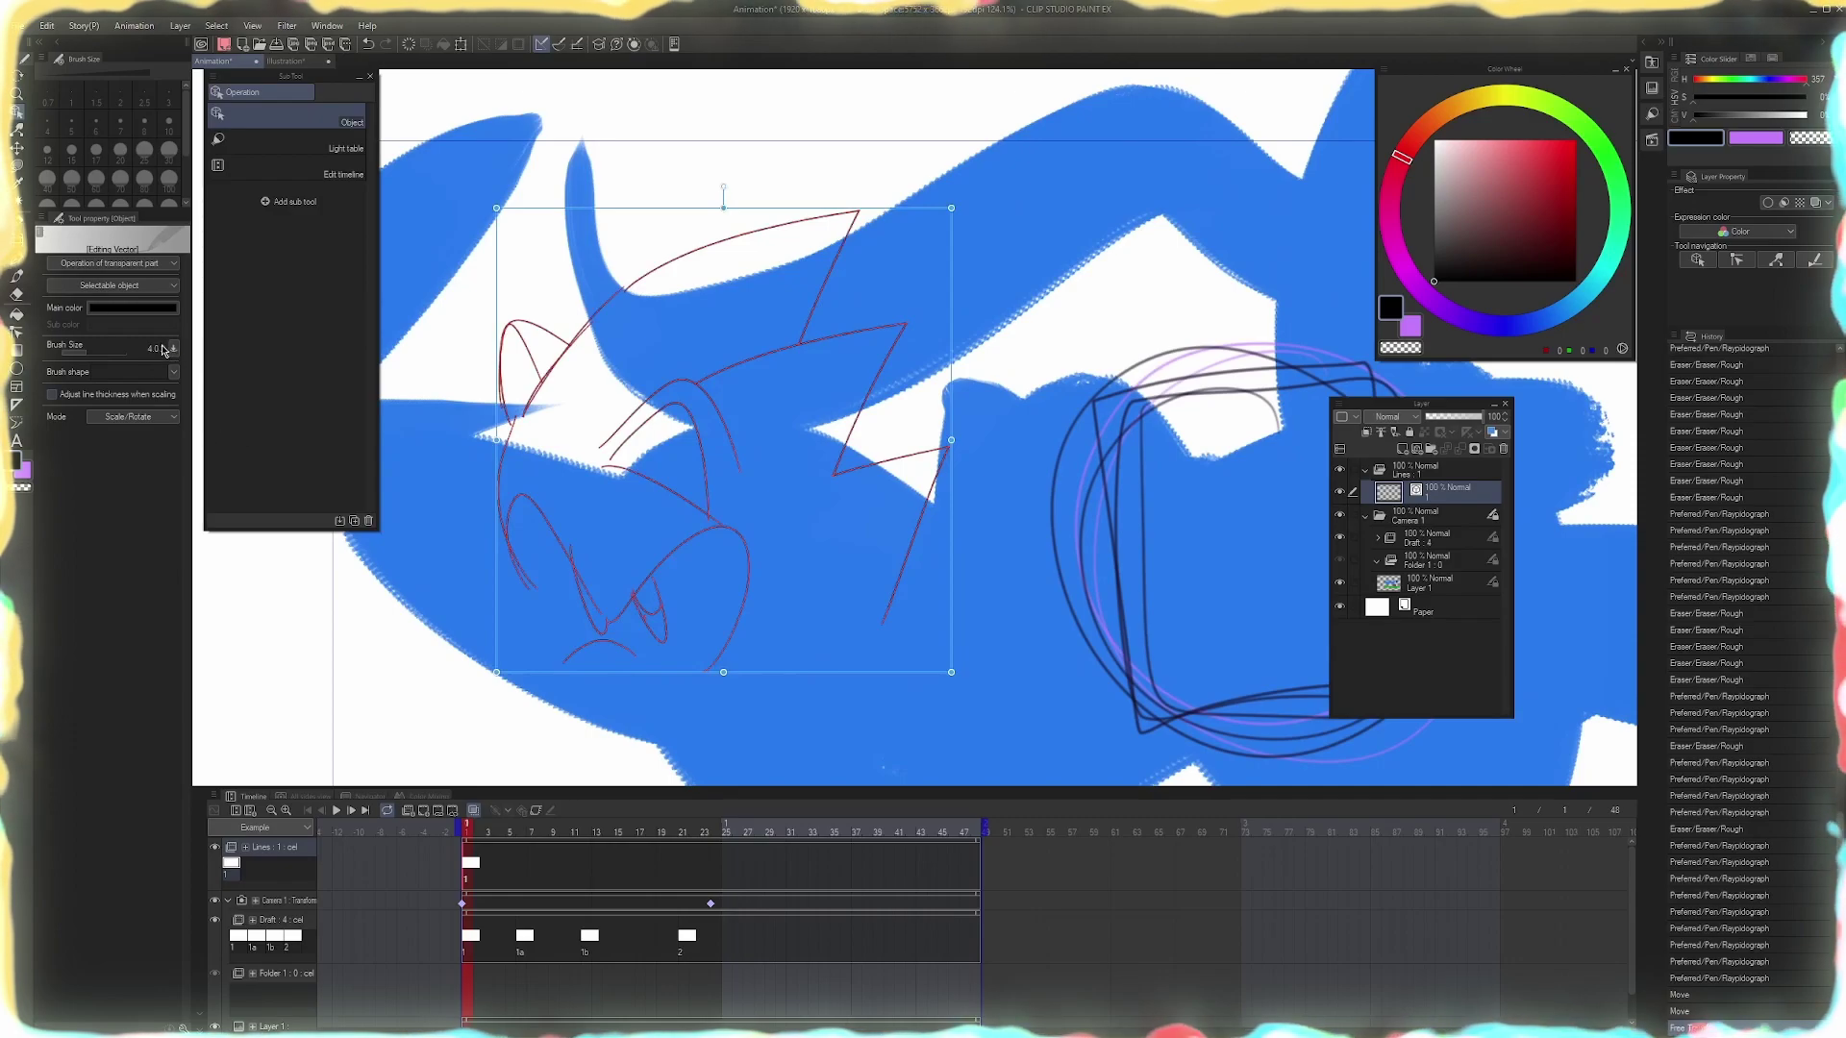
{"action": "left_click", "coordinate": [162, 346]}
{"action": "left_click", "coordinate": [163, 347]}
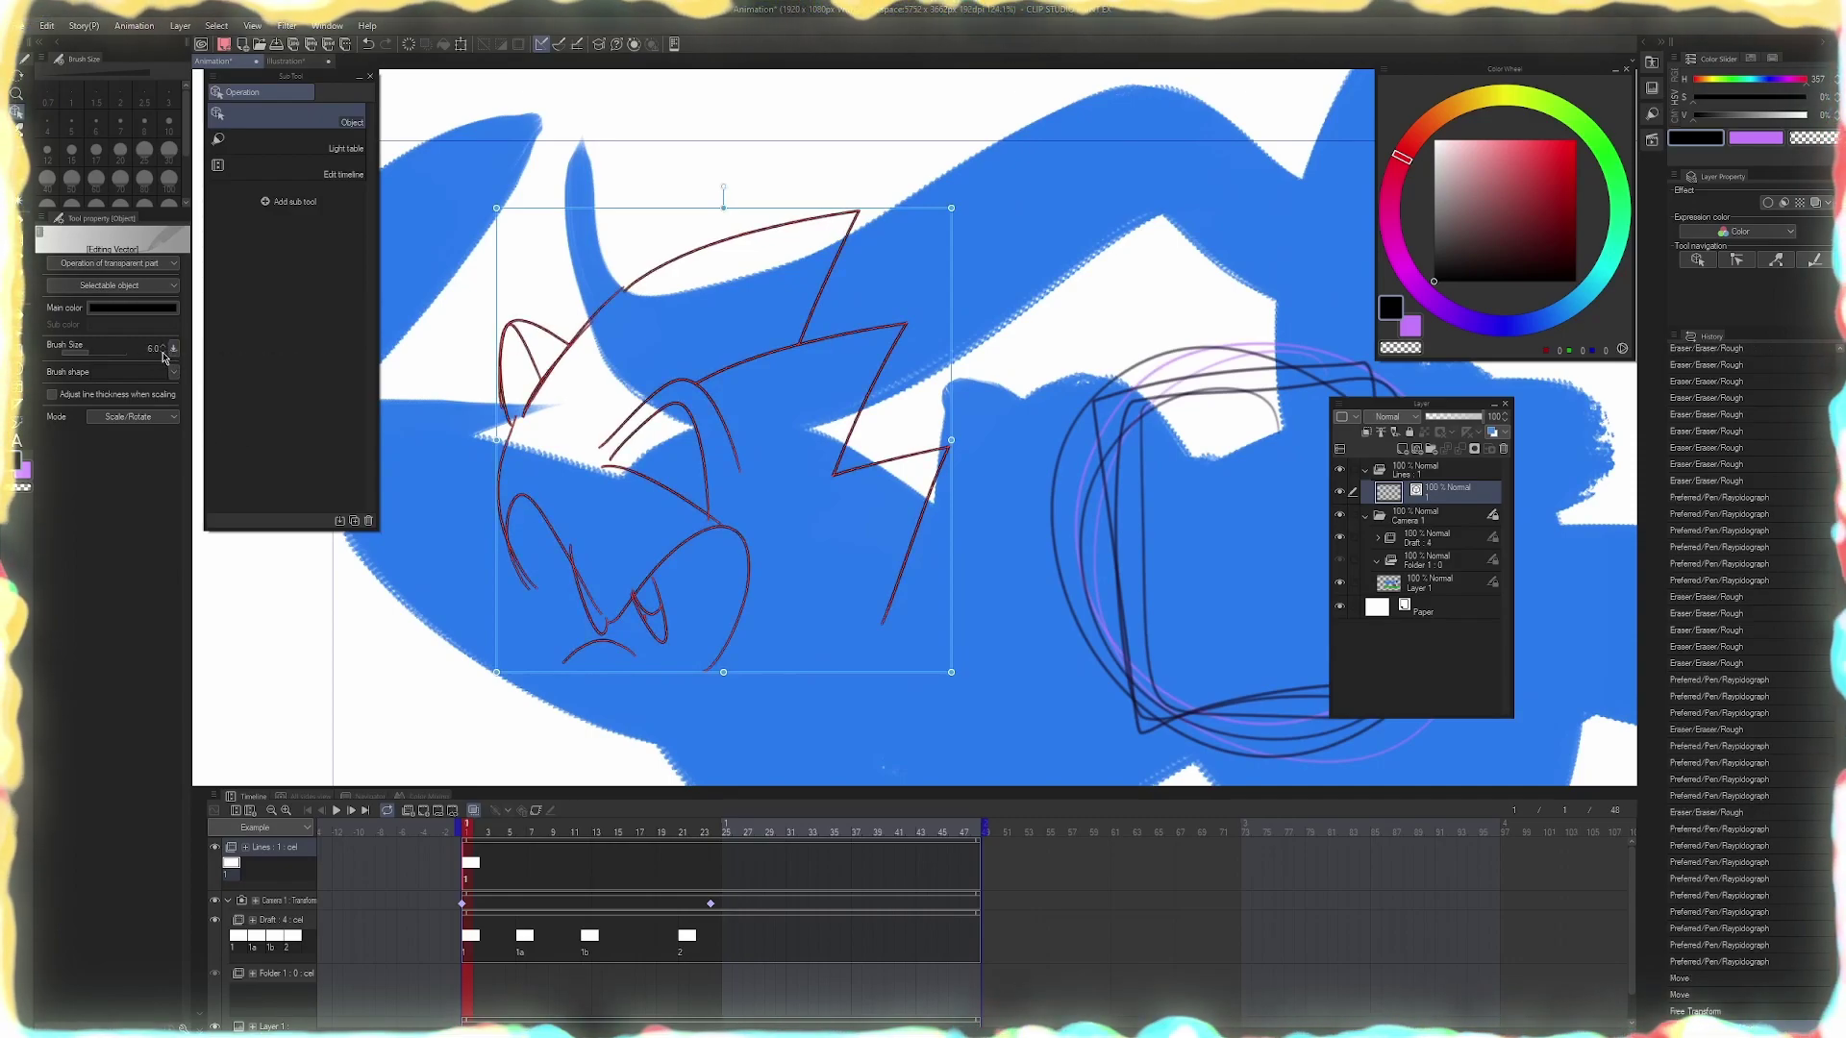
{"action": "left_click", "coordinate": [163, 350]}
{"action": "left_click", "coordinate": [478, 444]}
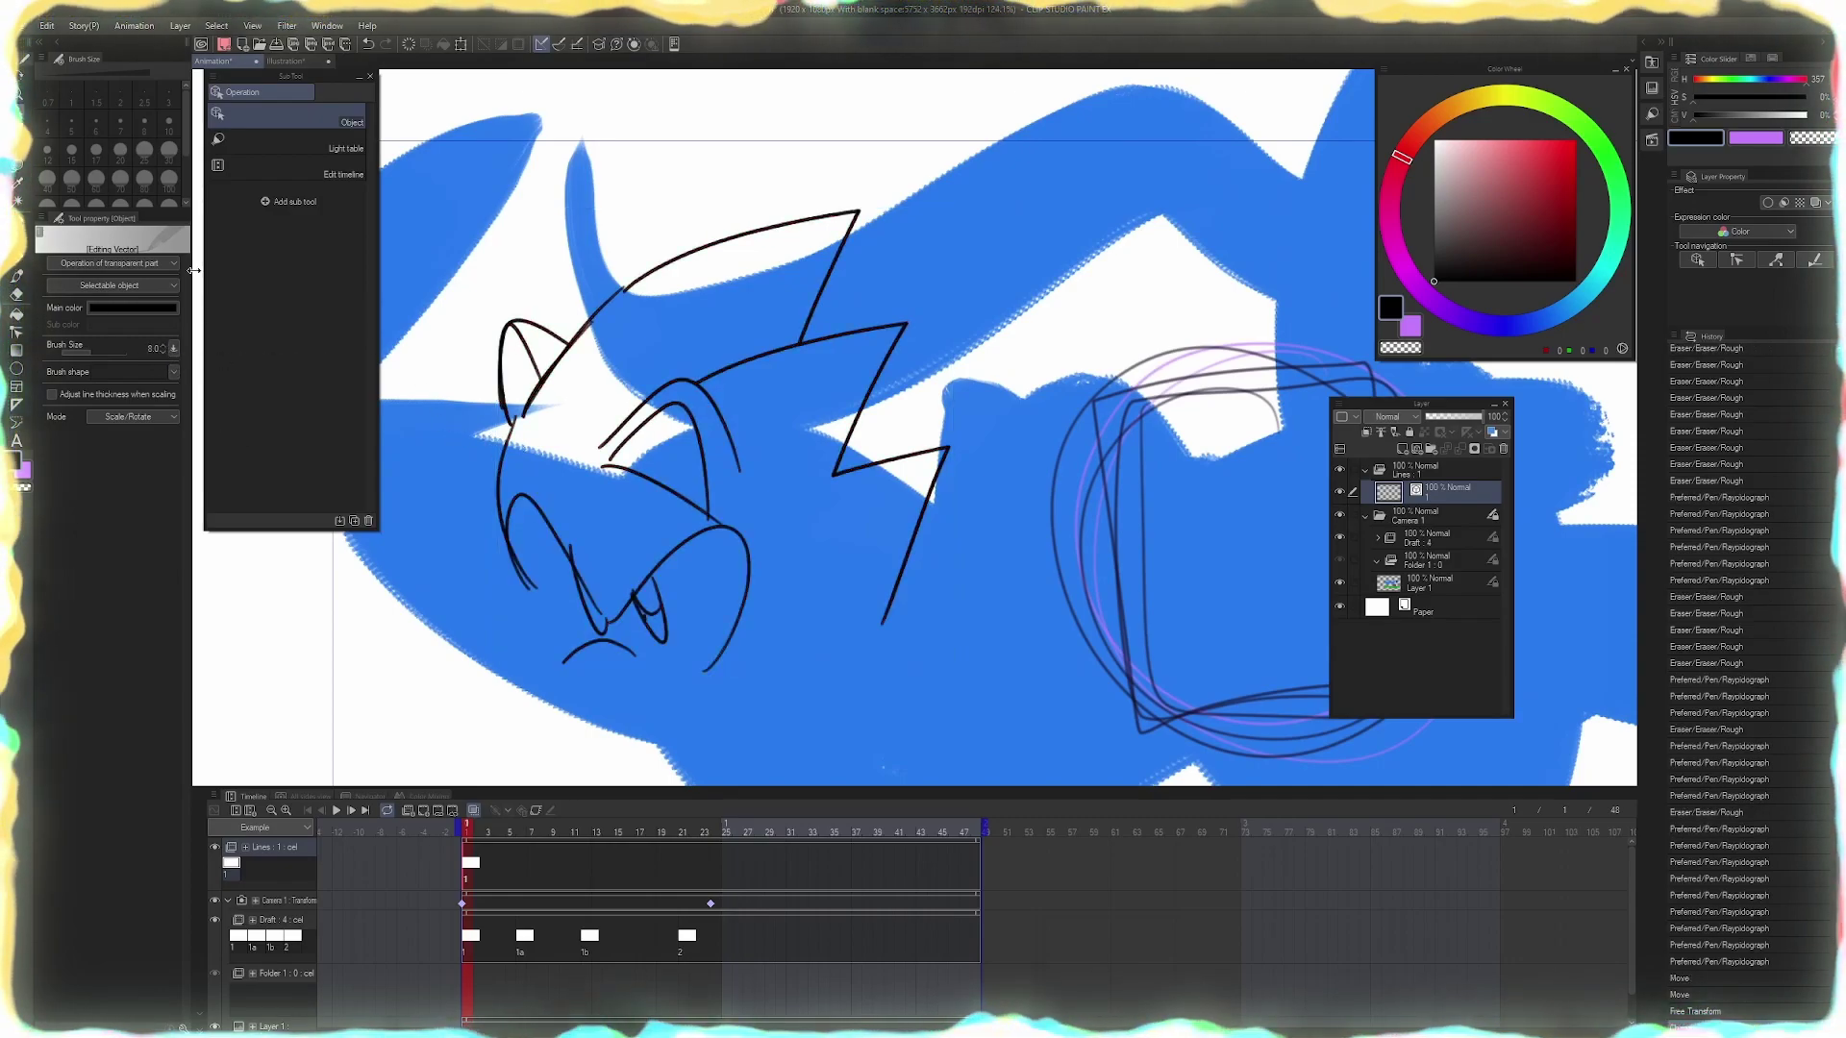
{"action": "left_click", "coordinate": [163, 354]}
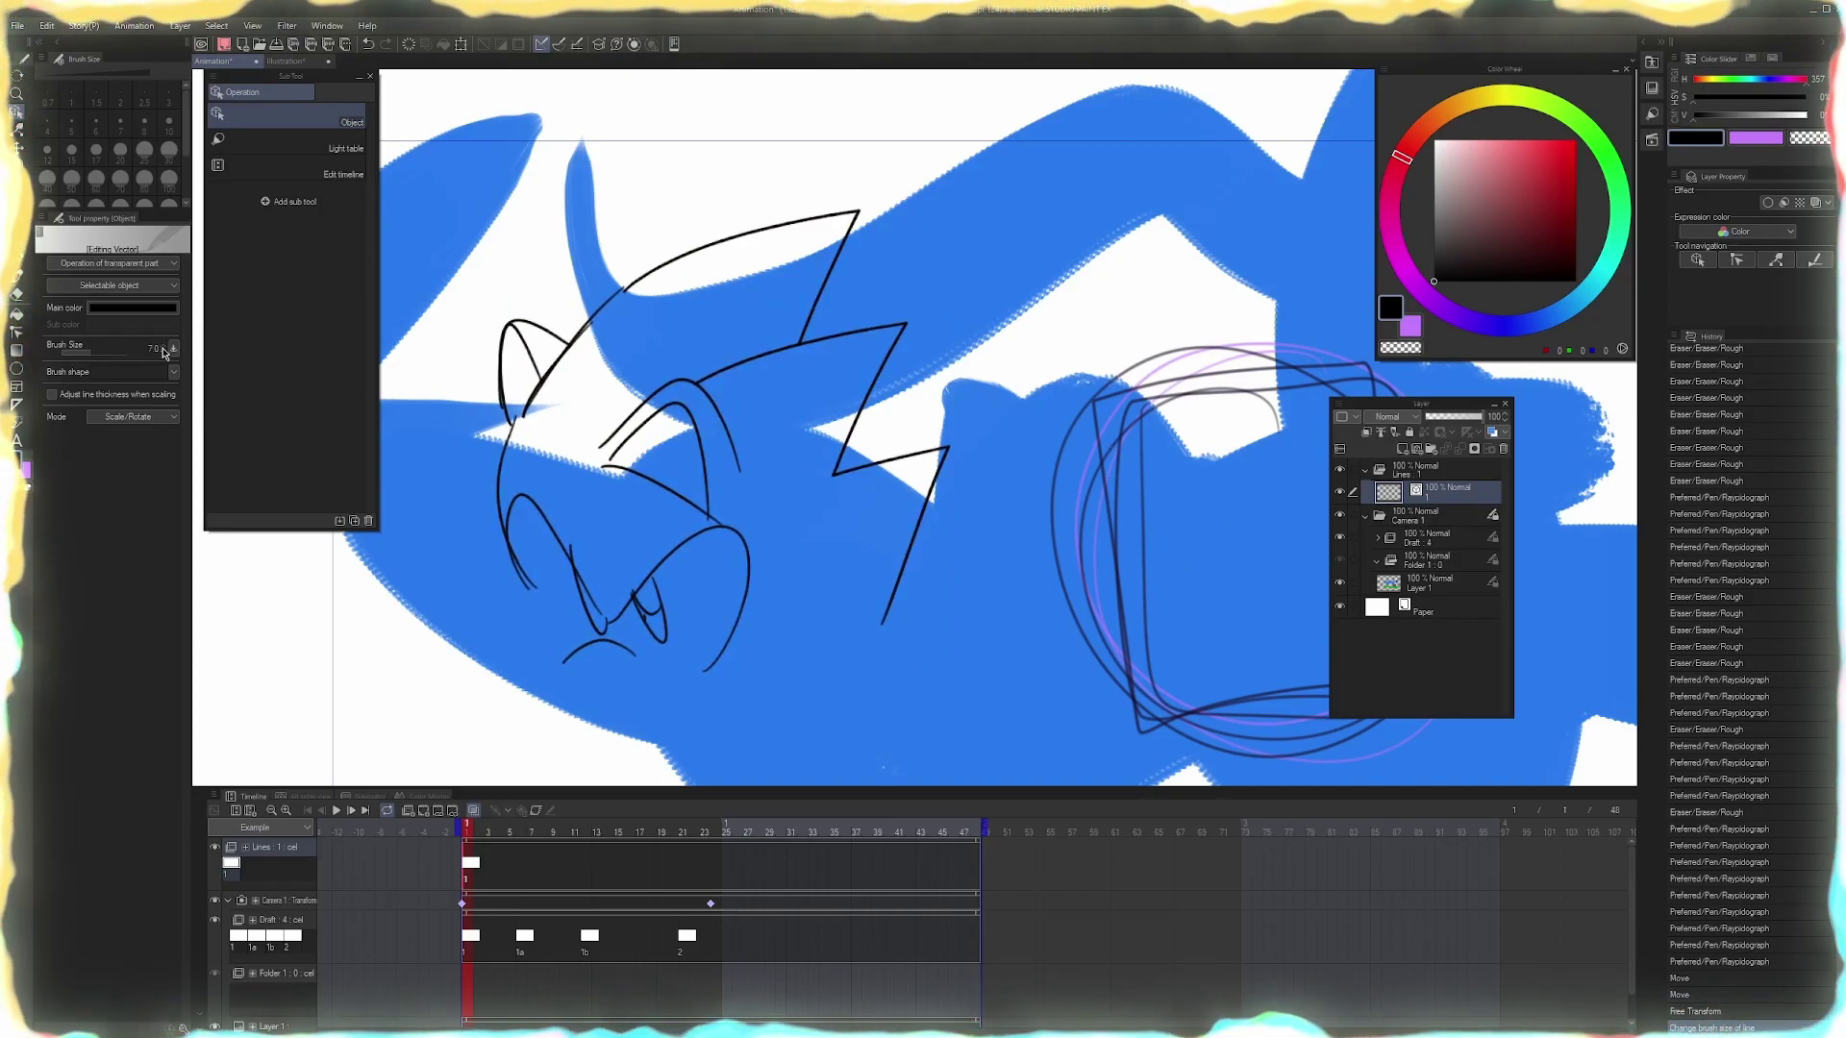
{"action": "left_click", "coordinate": [162, 347]}
{"action": "left_click", "coordinate": [162, 347]}
{"action": "left_click", "coordinate": [163, 347]}
{"action": "left_click", "coordinate": [164, 351]}
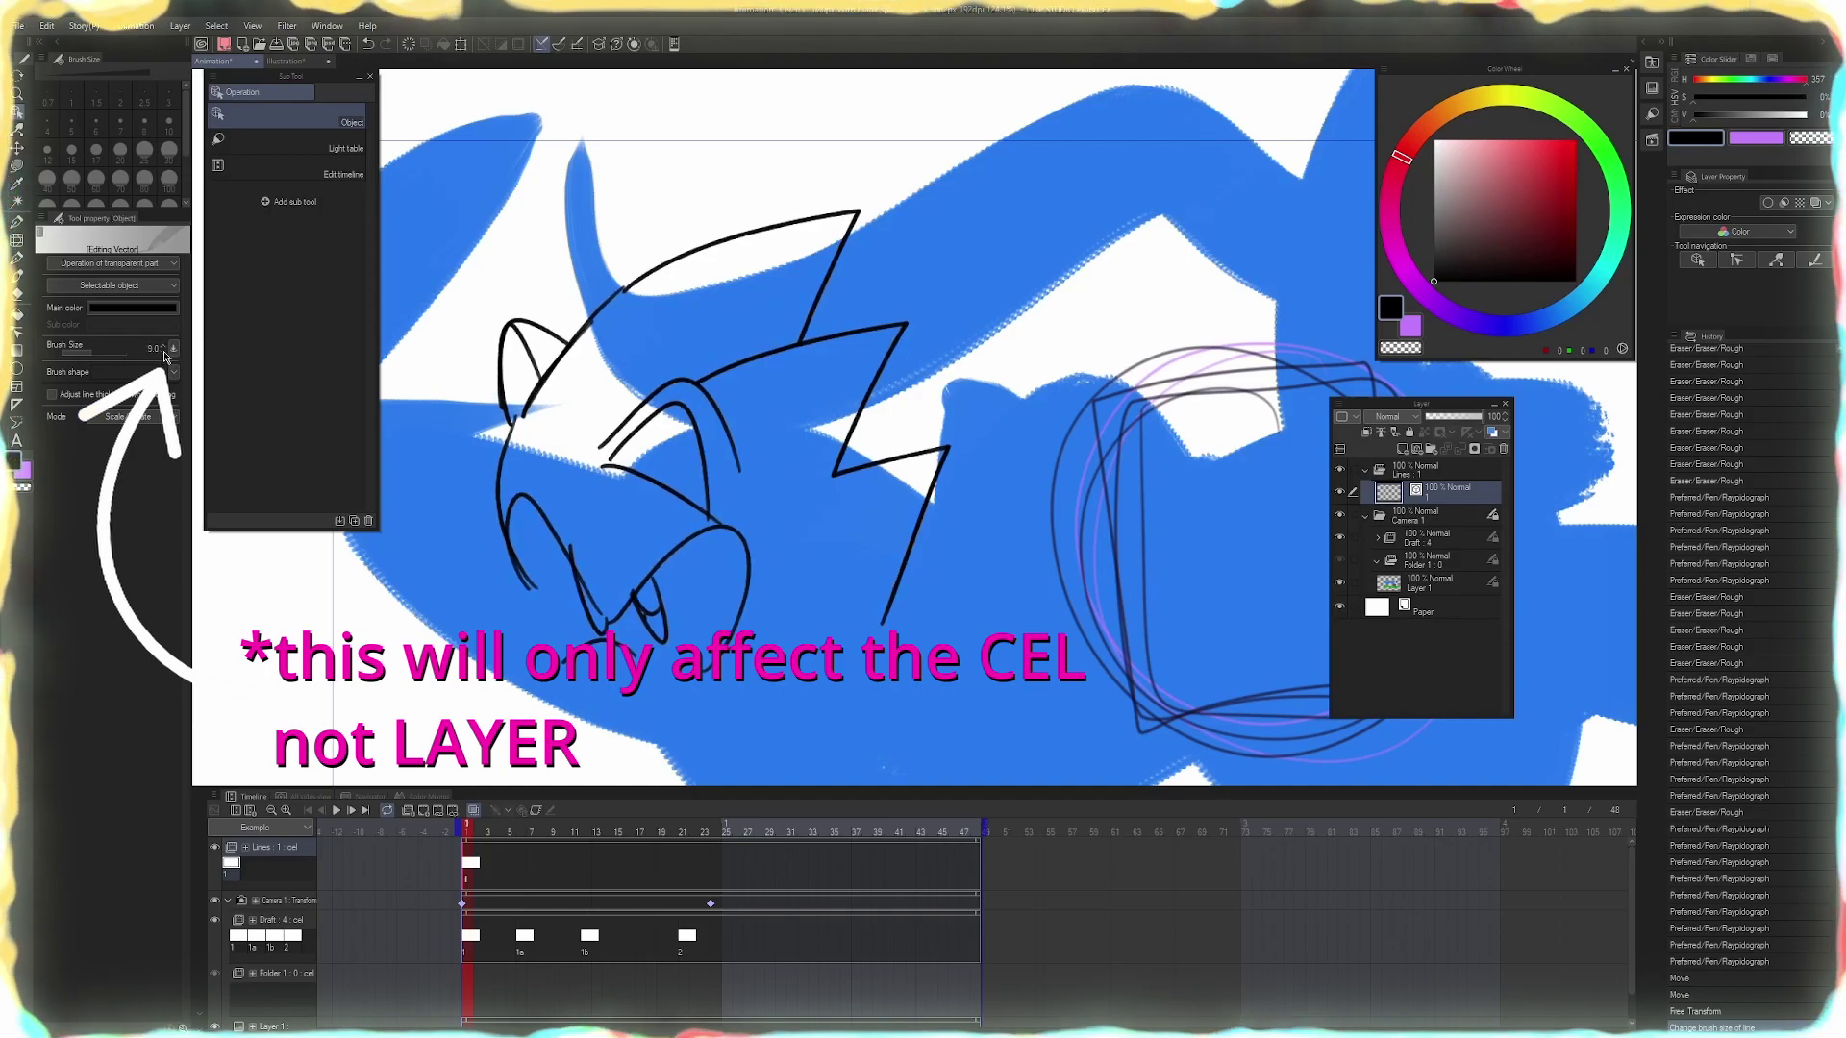
{"action": "left_click", "coordinate": [164, 353]}
{"action": "left_click", "coordinate": [164, 353]}
Select only the near eye's lines on the face and reduce their brush size so they are thinner than the rest
{"action": "left_click_drag", "start_coordinate": [689, 592], "coordinate": [630, 579]}
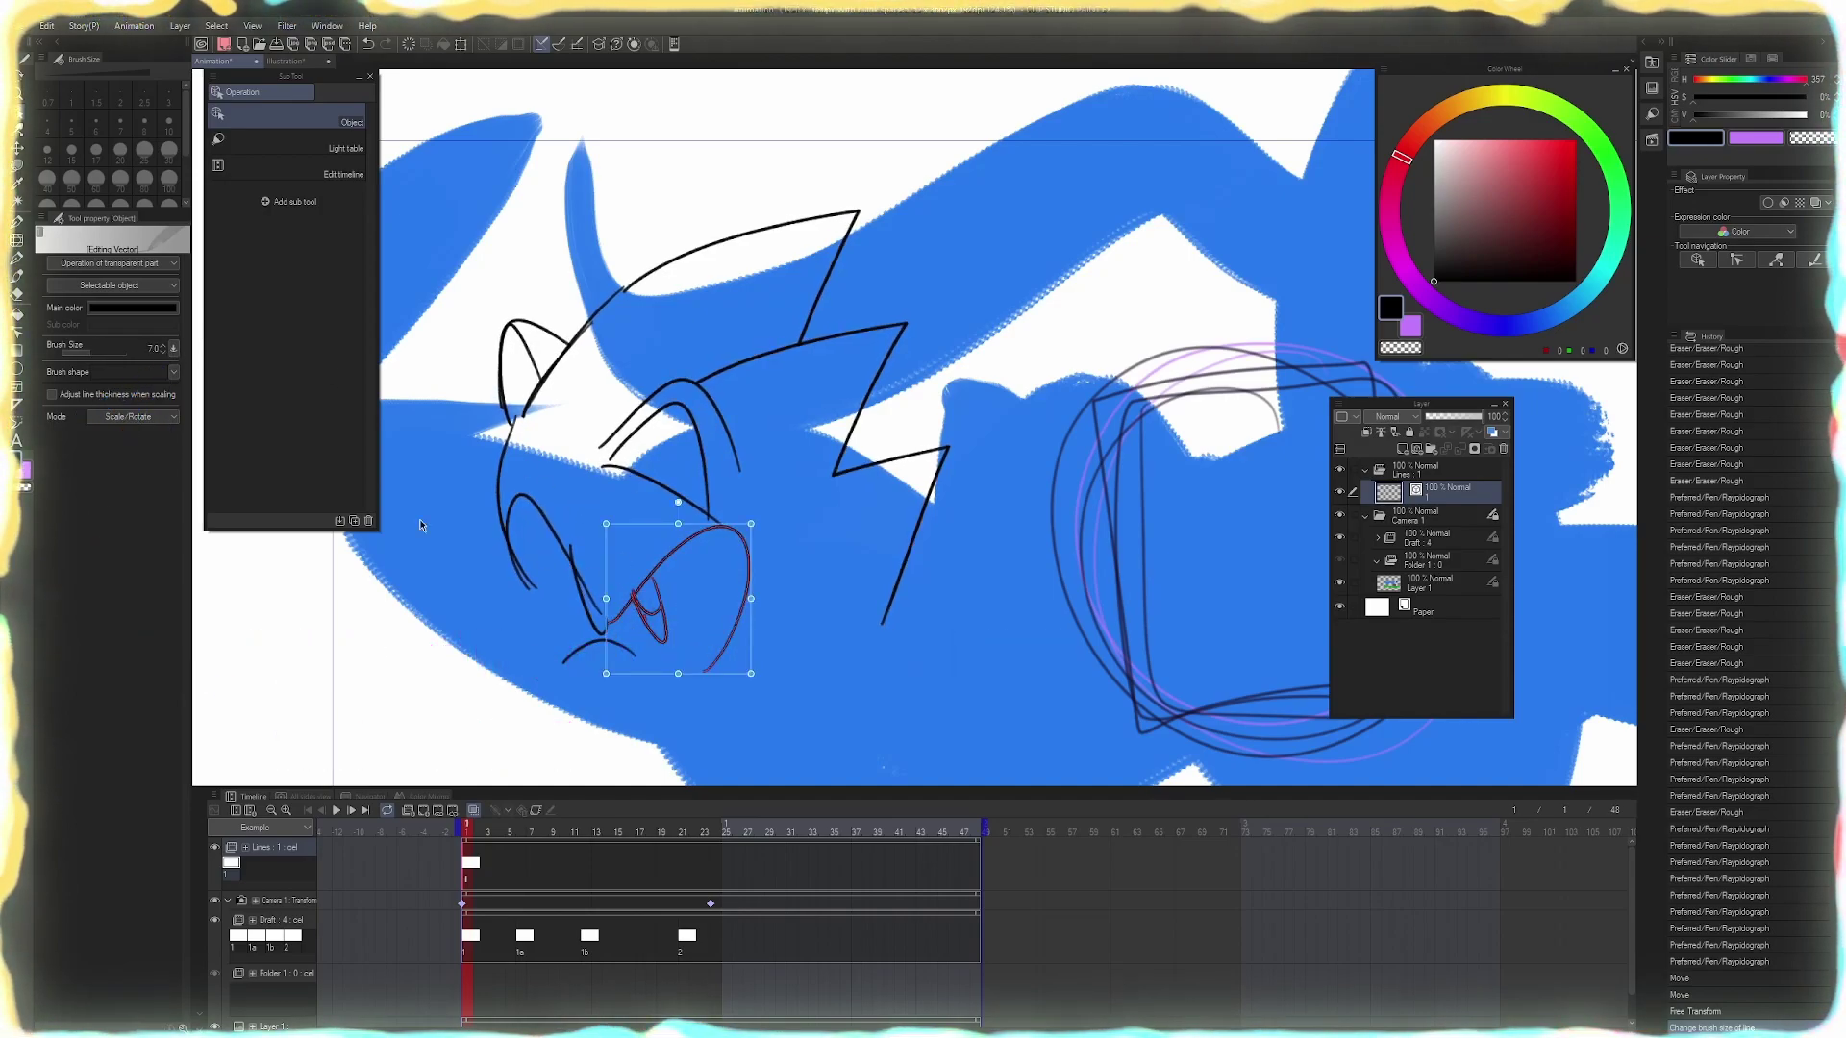
{"action": "left_click", "coordinate": [165, 358]}
{"action": "left_click", "coordinate": [164, 358]}
{"action": "key", "text": "space"}
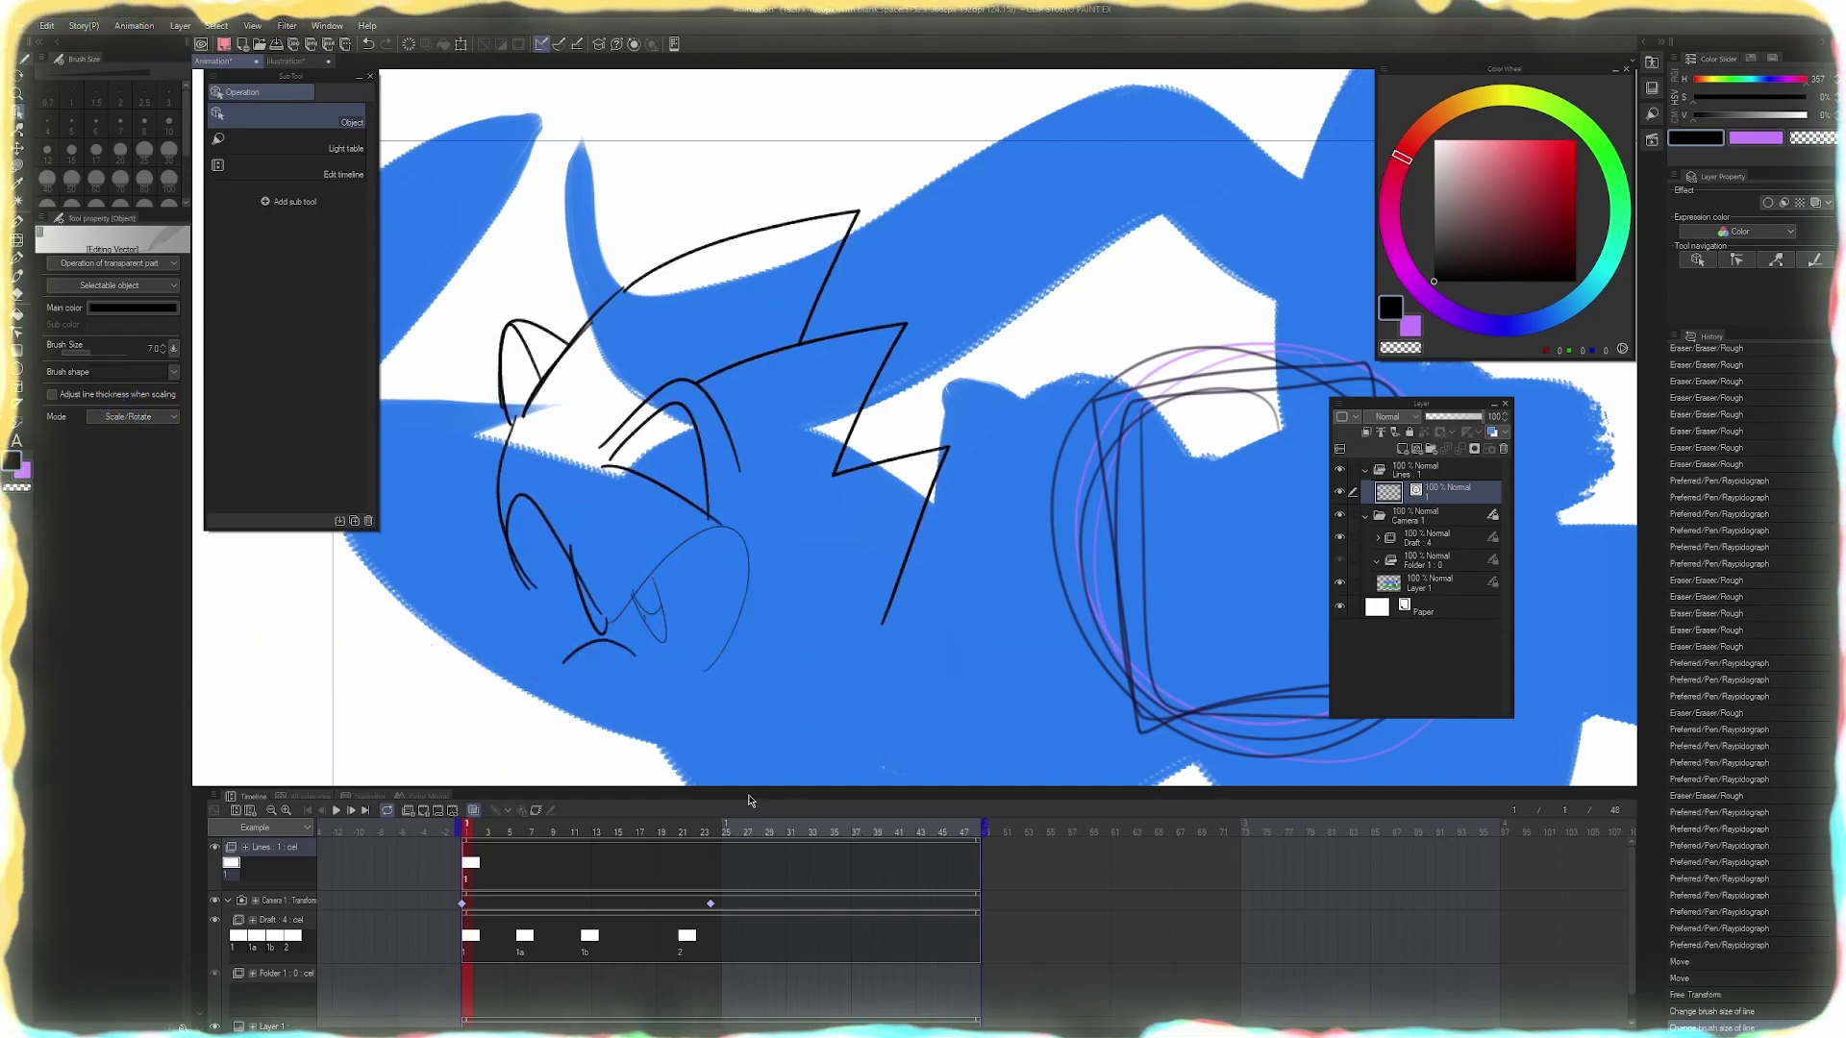
{"action": "left_click_drag", "start_coordinate": [755, 673], "coordinate": [760, 692]}
Create an animation folder named Color below the Lines folder and add a raster layer inside it
{"action": "left_click", "coordinate": [1403, 475]}
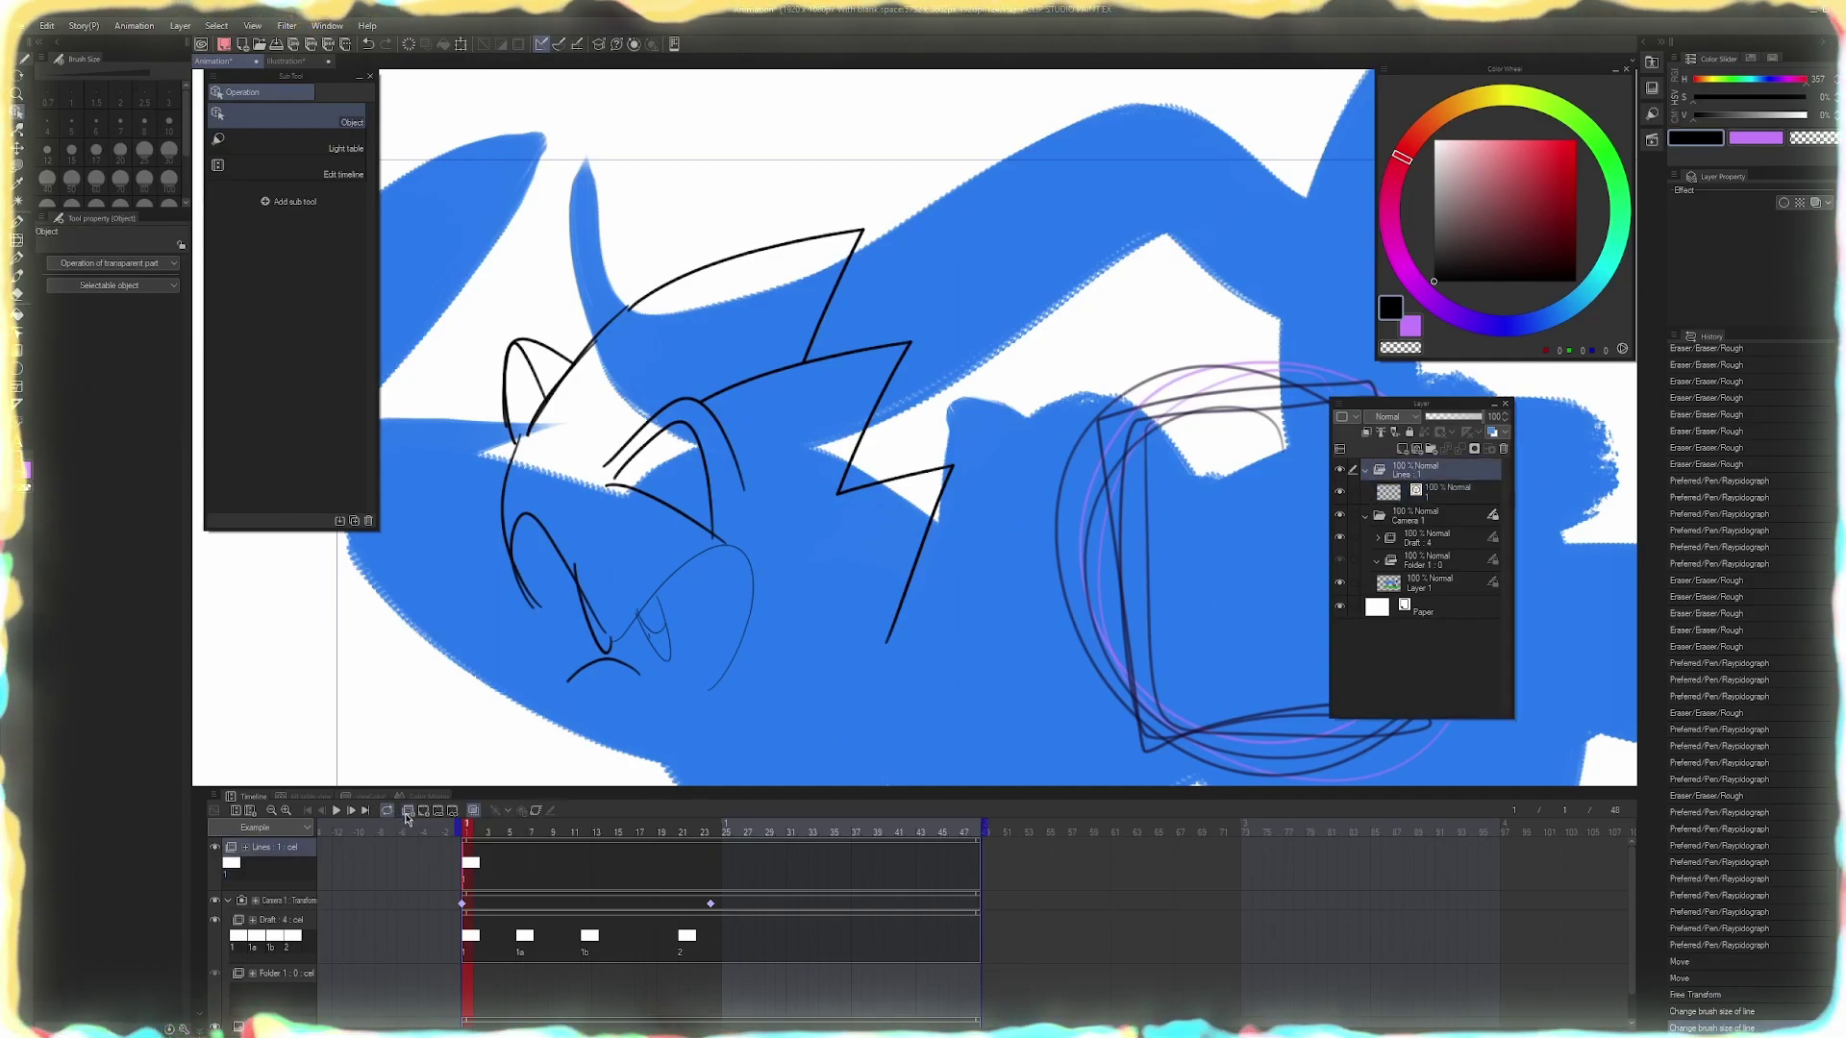
{"action": "left_click", "coordinate": [407, 812]}
{"action": "double_click", "coordinate": [1407, 470]}
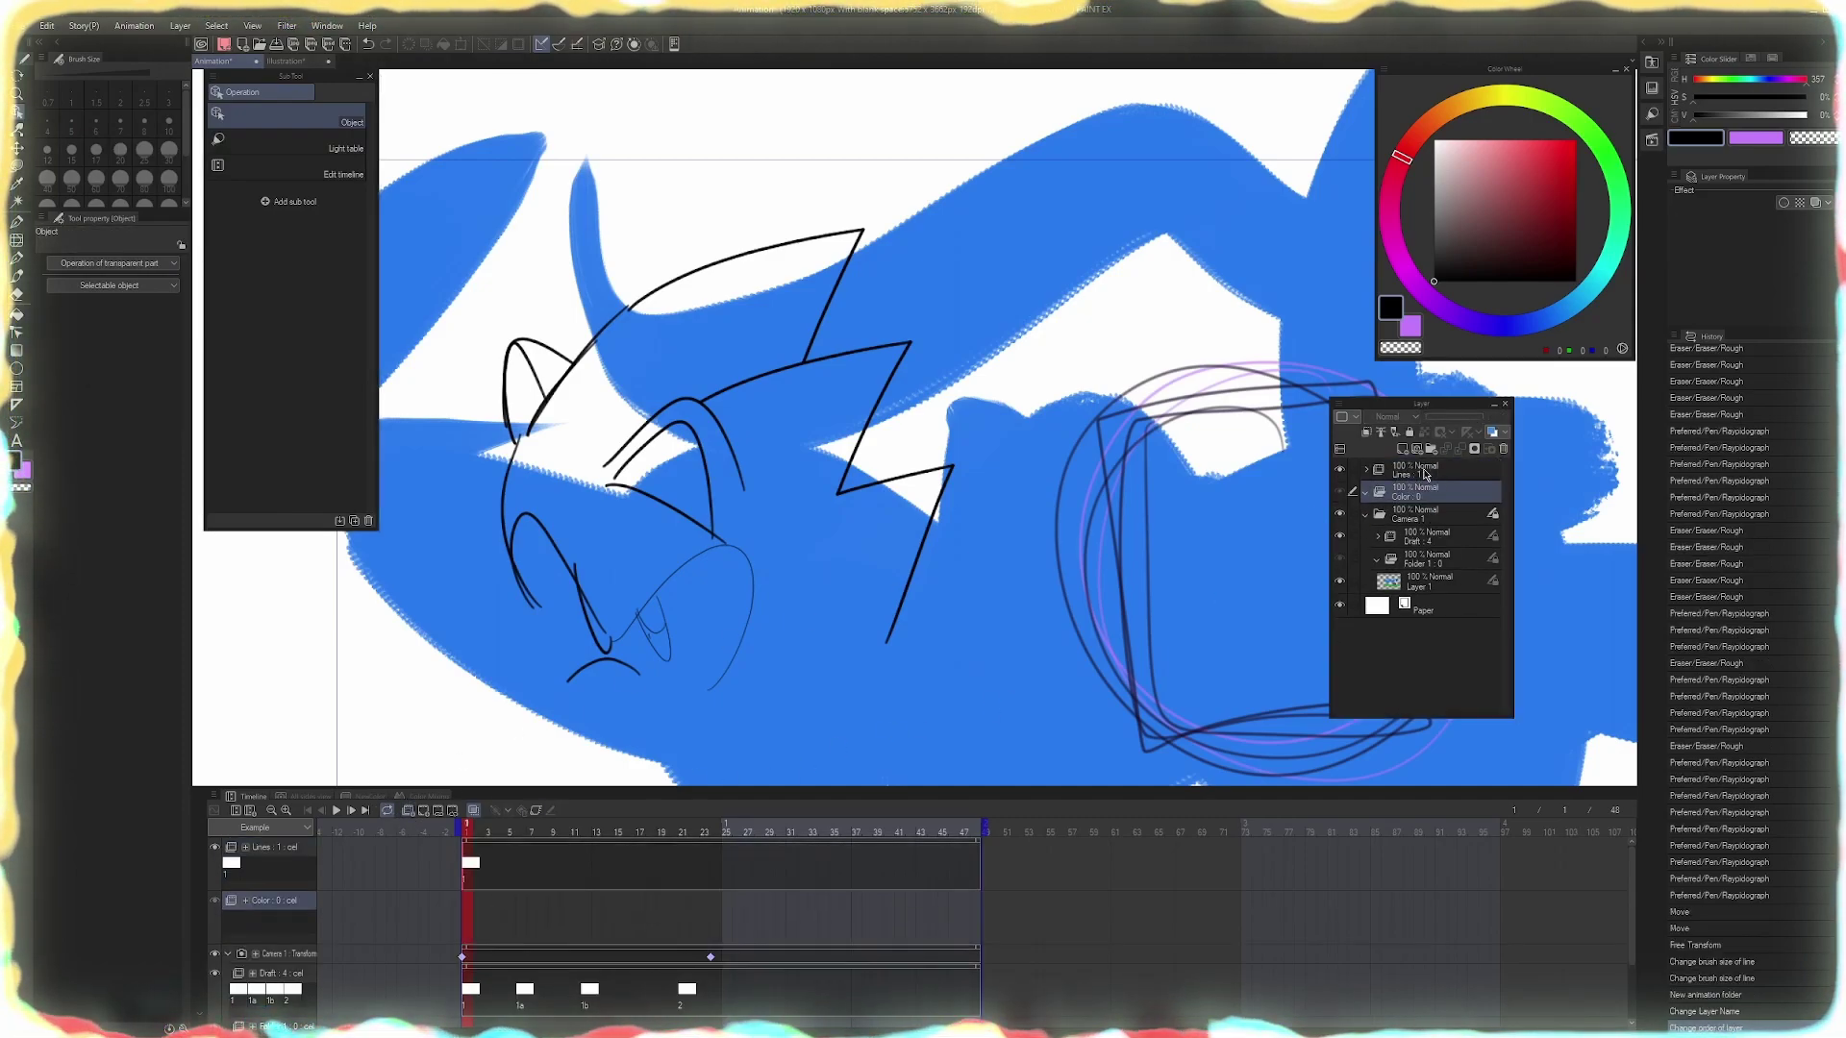
{"action": "left_click", "coordinate": [1402, 448]}
Set the Lines folder as the reference layer and select the raster layer in the Color folder
{"action": "left_click", "coordinate": [1416, 478]}
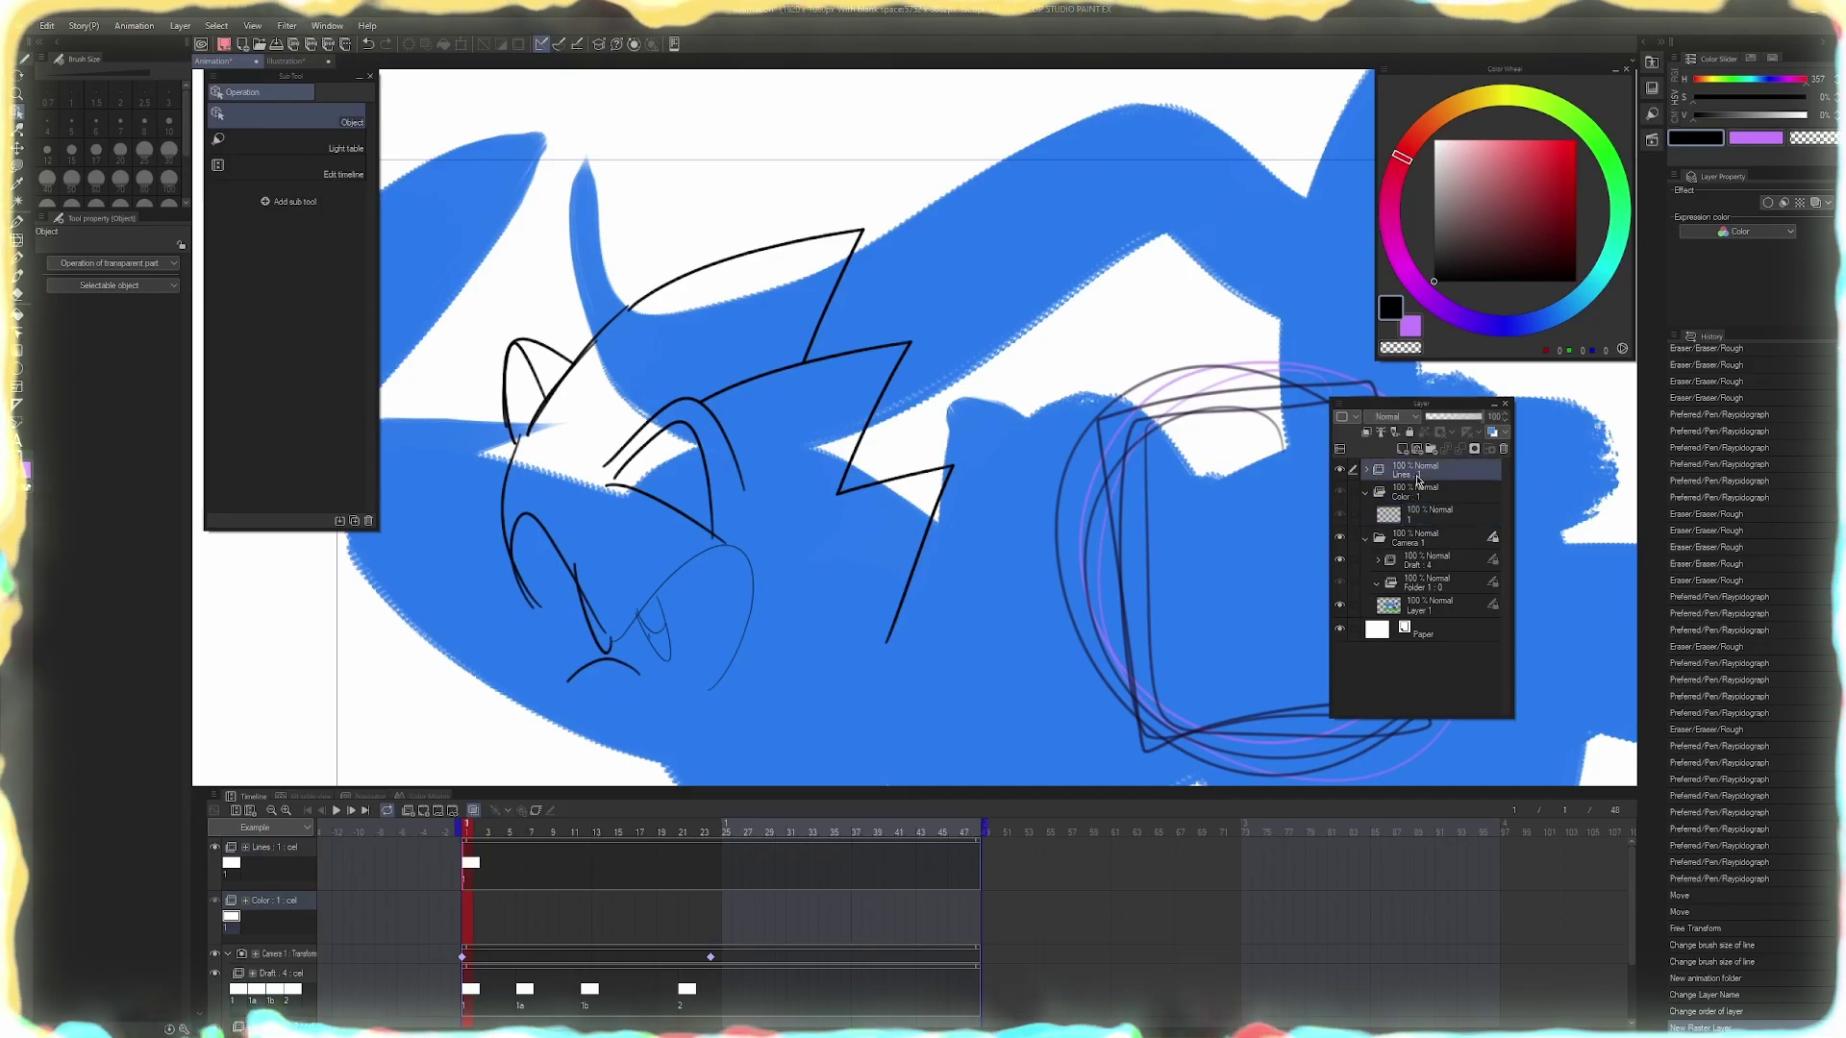
{"action": "left_click", "coordinate": [1417, 476]}
{"action": "left_click", "coordinate": [1381, 435]}
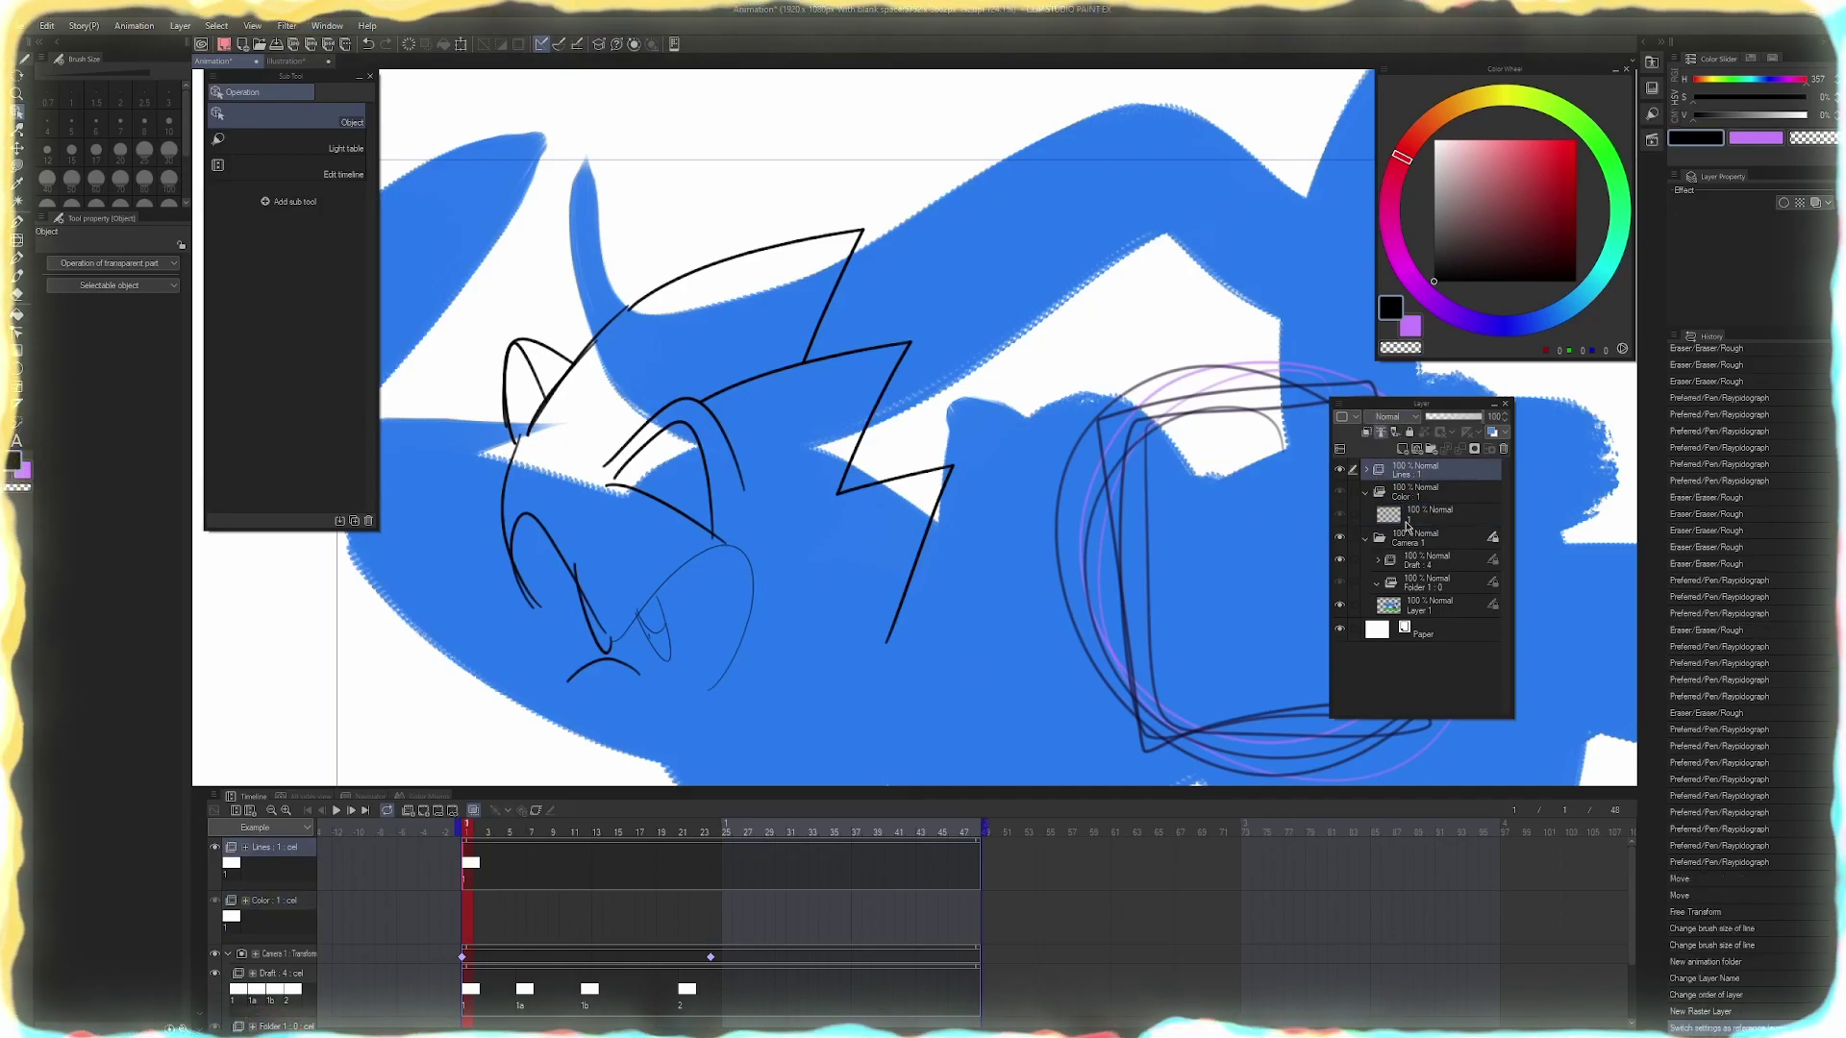
{"action": "left_click", "coordinate": [1410, 523]}
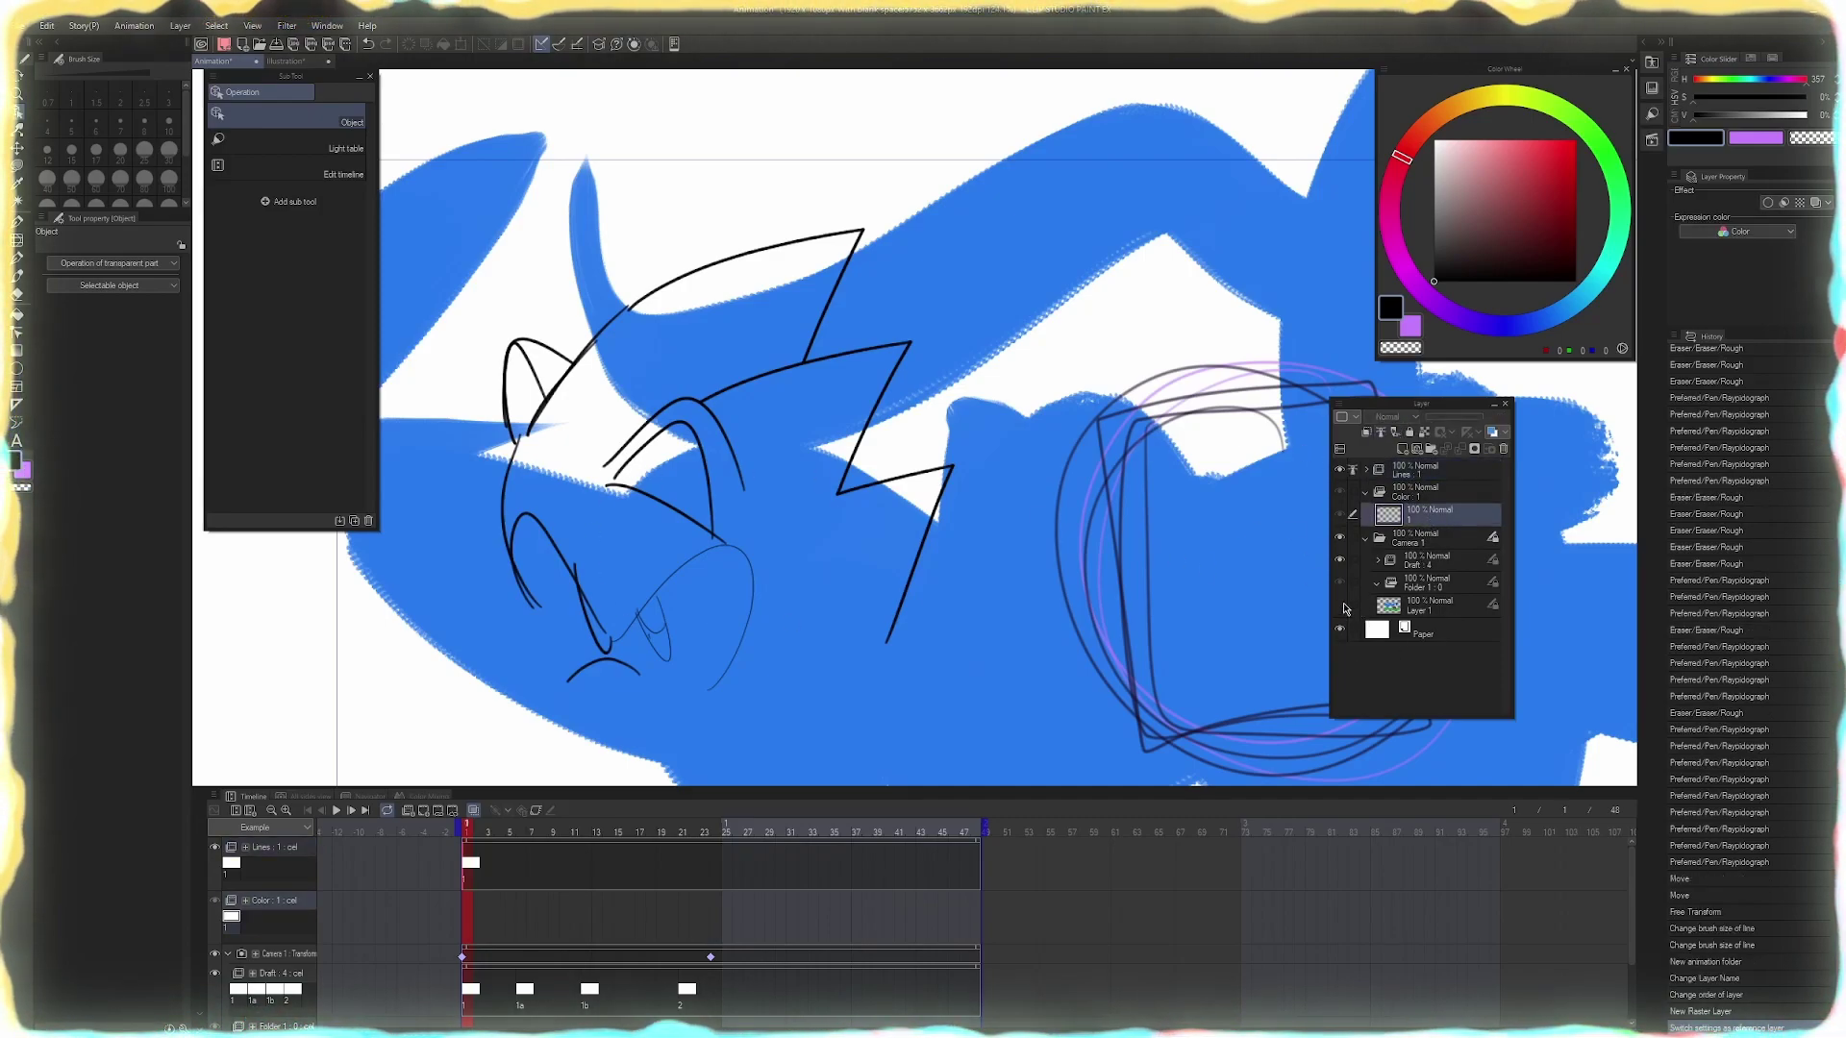
Assign cel 1 to the first frame of the Color track and roughly paint the head blue with the Calligraphy pen
{"action": "key", "text": "g"}
{"action": "key", "text": "p"}
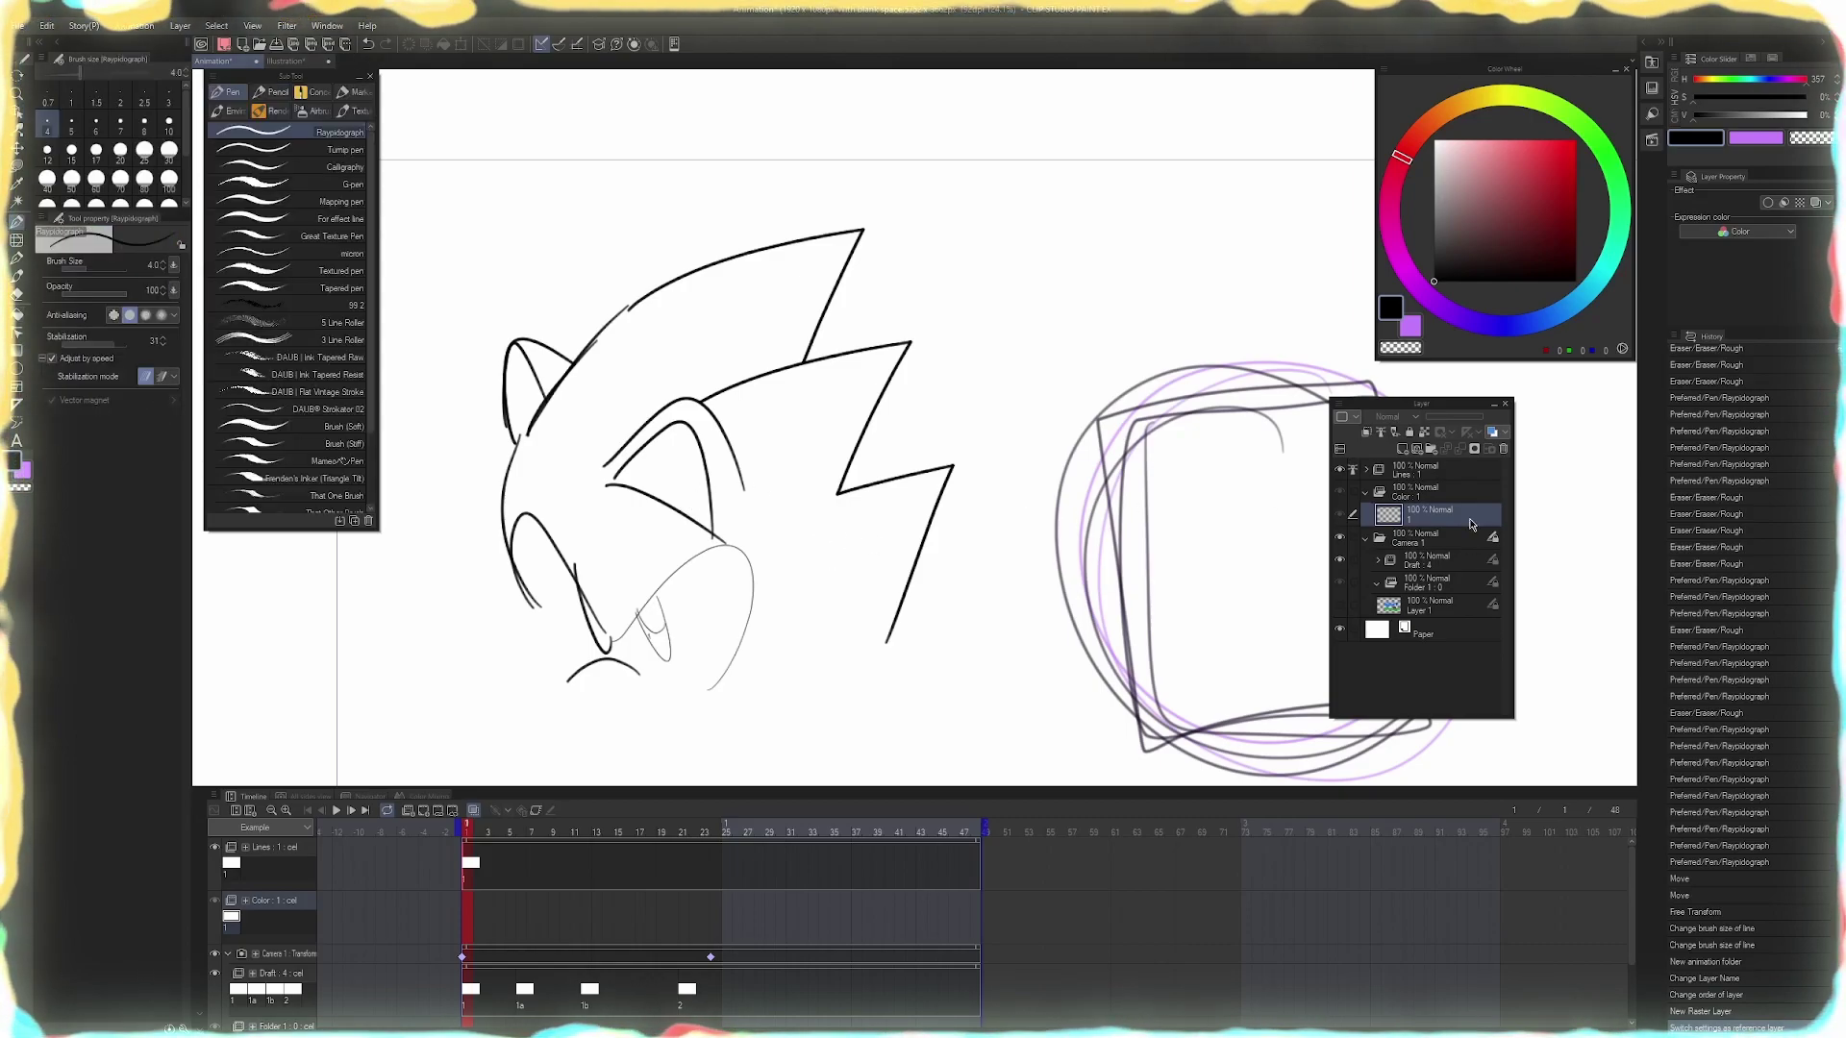
{"action": "right_click", "coordinate": [468, 916]}
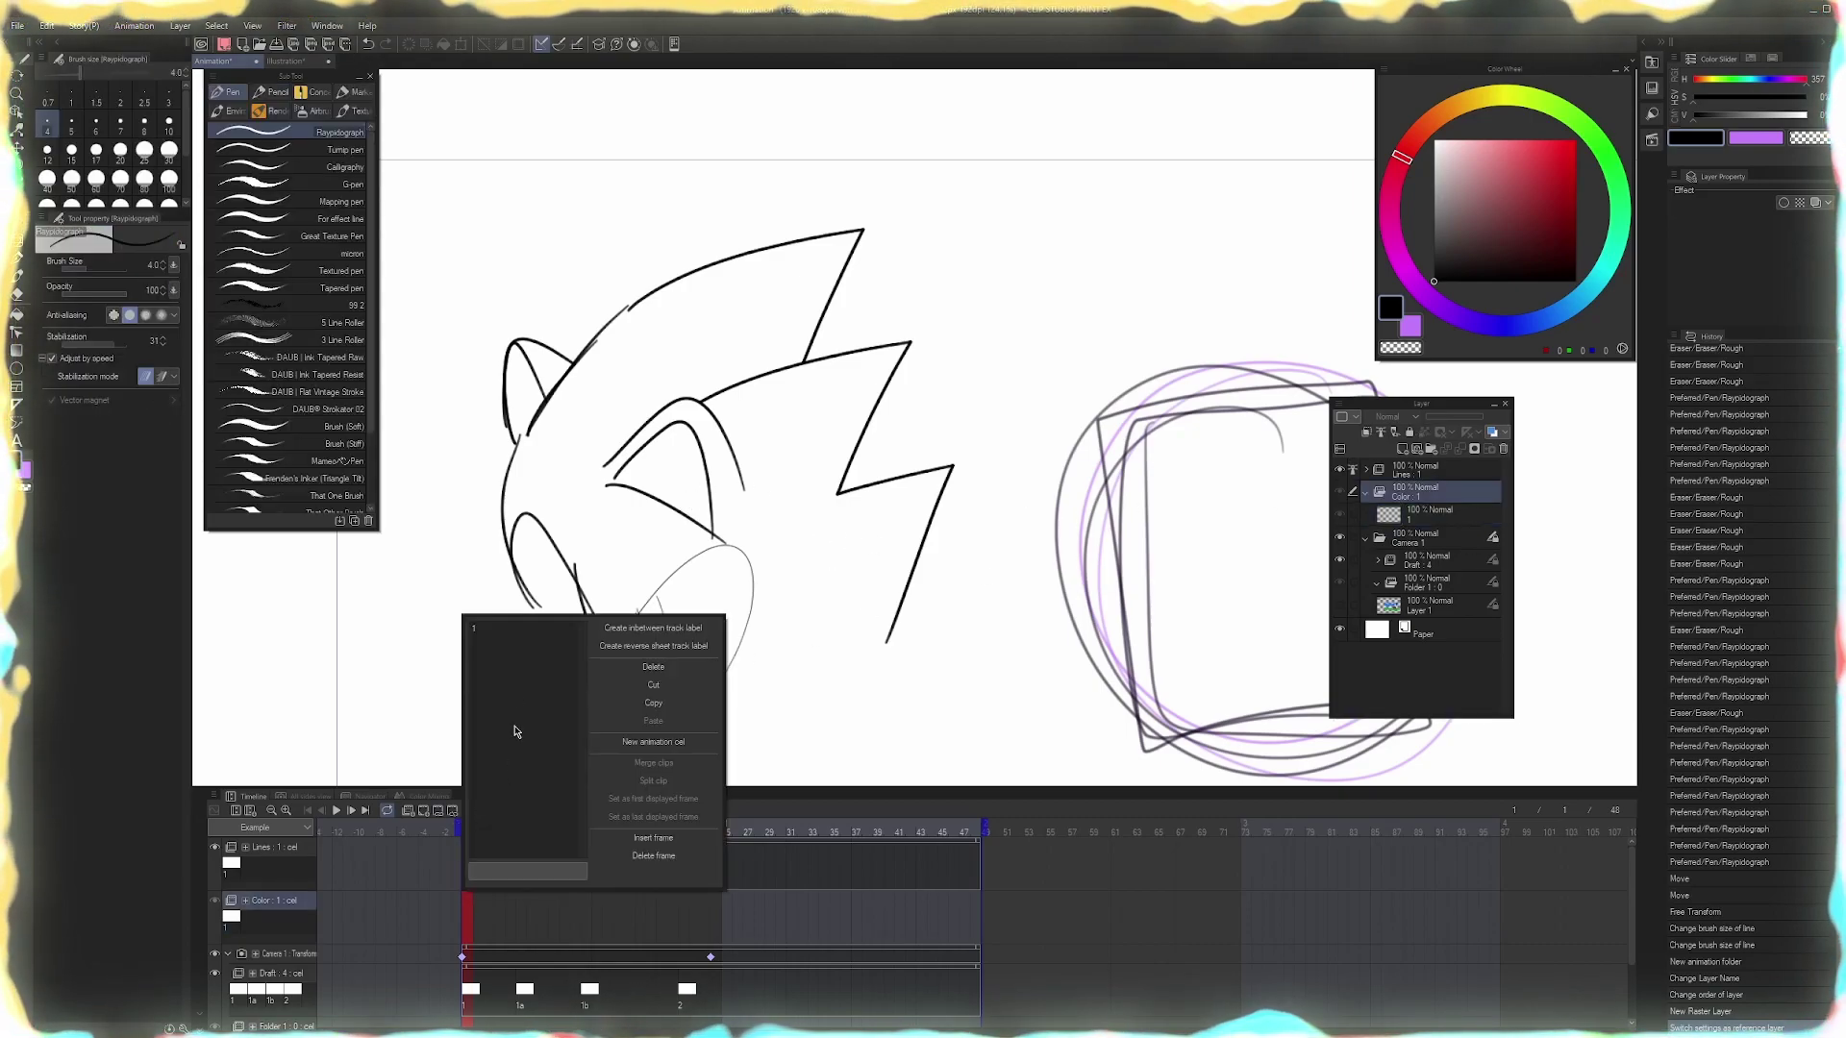
{"action": "left_click", "coordinate": [507, 630]}
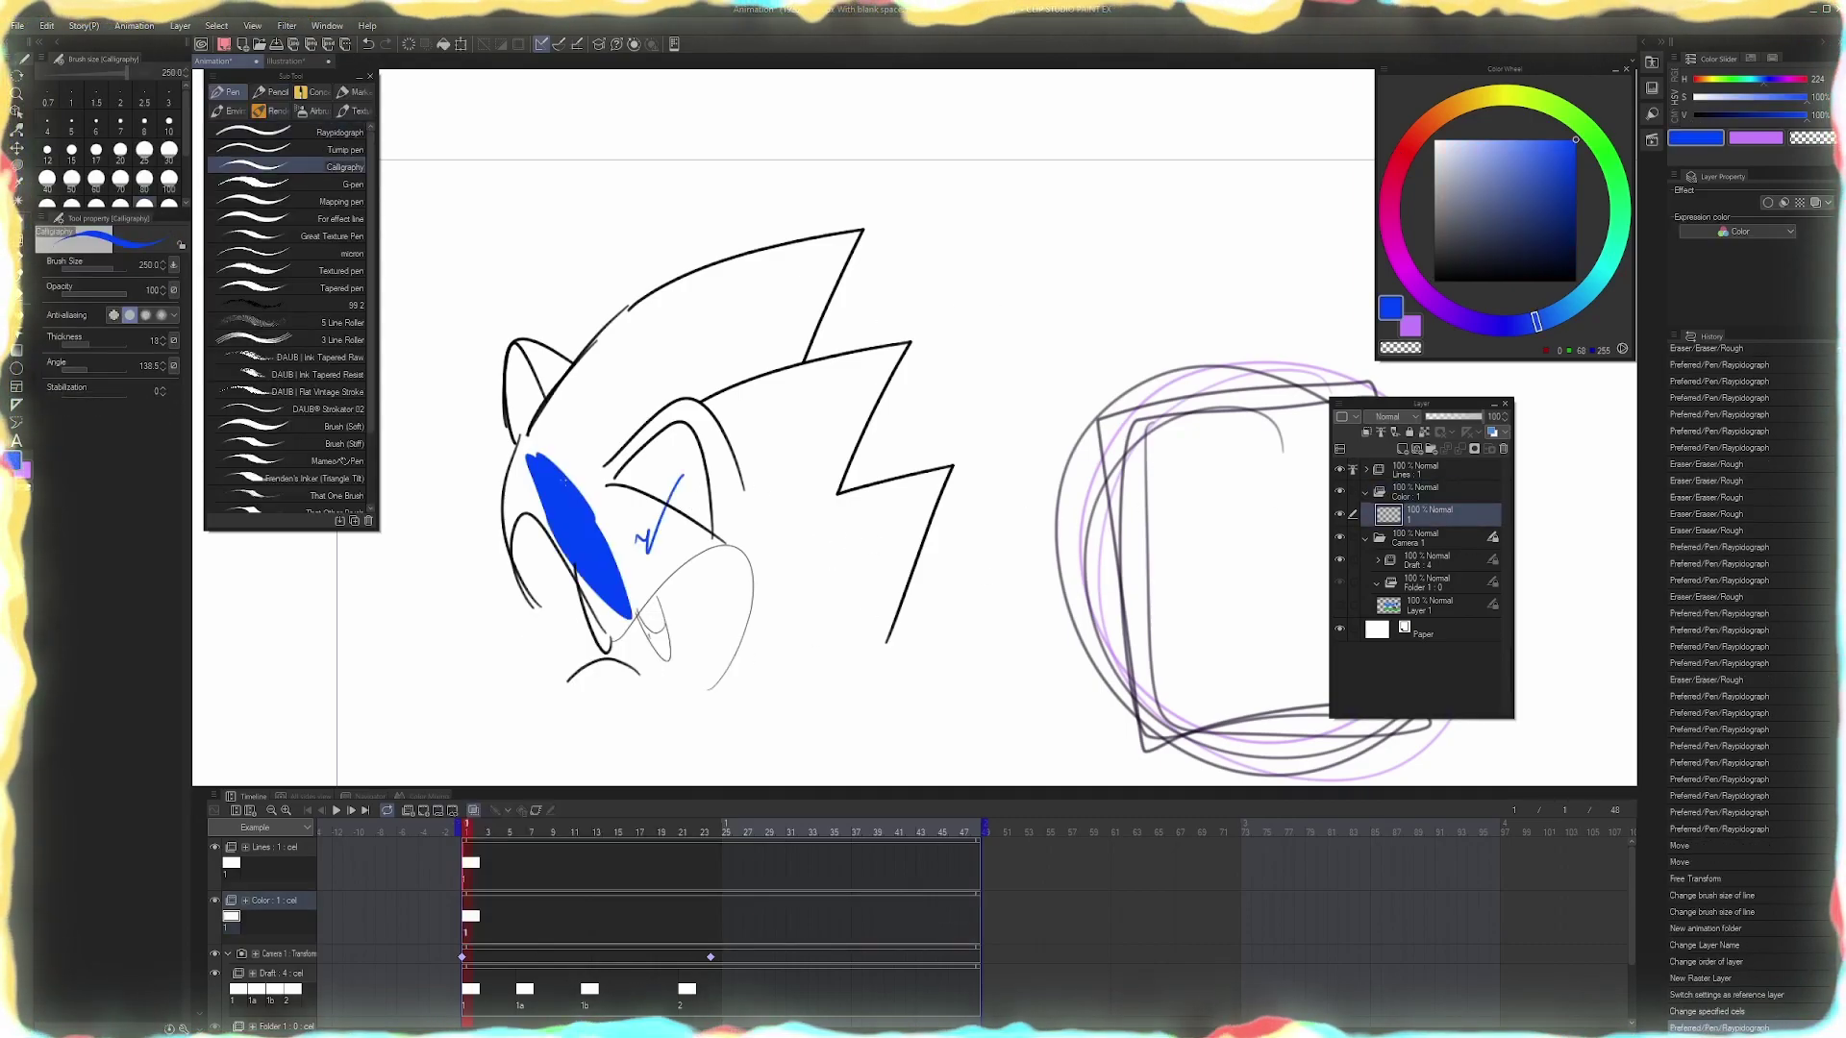
{"action": "mouse_move", "coordinate": [579, 529]}
{"action": "left_mouse_down"}
{"action": "mouse_move", "coordinate": [673, 356]}
{"action": "mouse_move", "coordinate": [714, 422]}
{"action": "mouse_move", "coordinate": [827, 394]}
{"action": "mouse_move", "coordinate": [779, 653]}
{"action": "left_mouse_up"}
Create a layer folder above the Lines folder and rename it 1
{"action": "left_click", "coordinate": [1365, 491]}
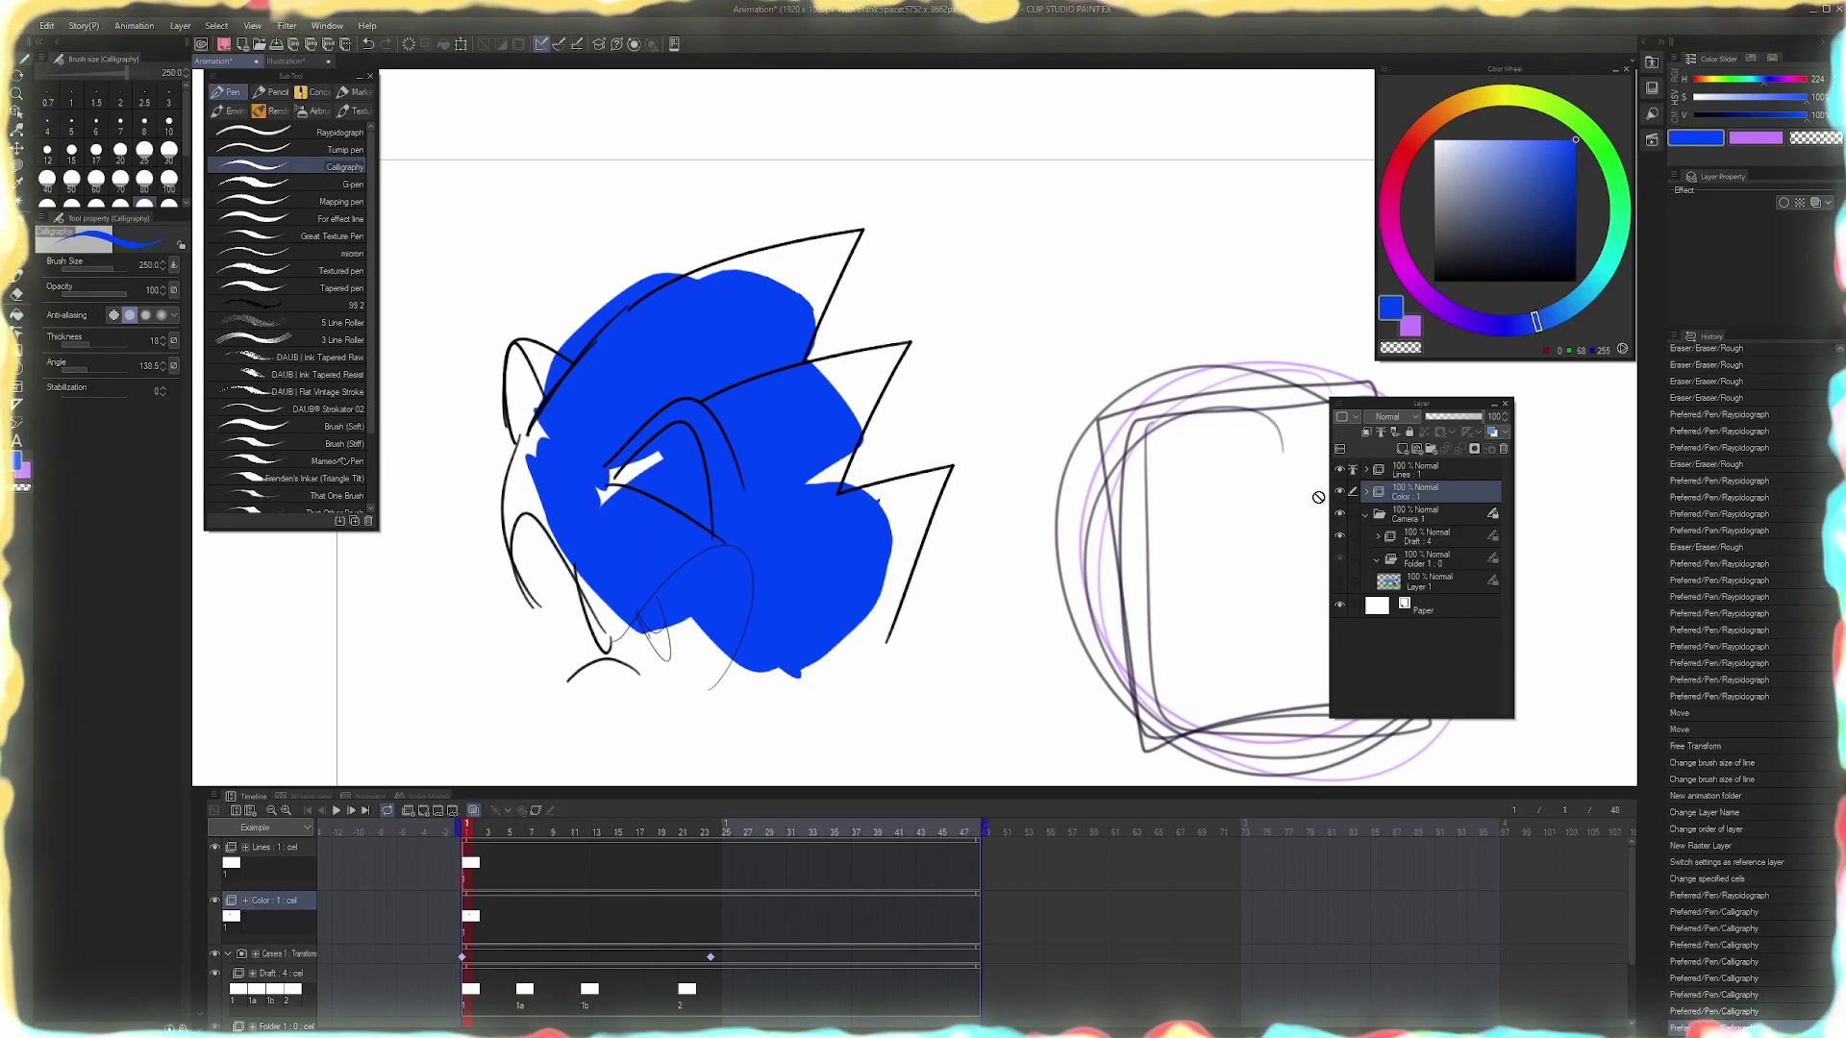
{"action": "left_click", "coordinate": [1415, 481]}
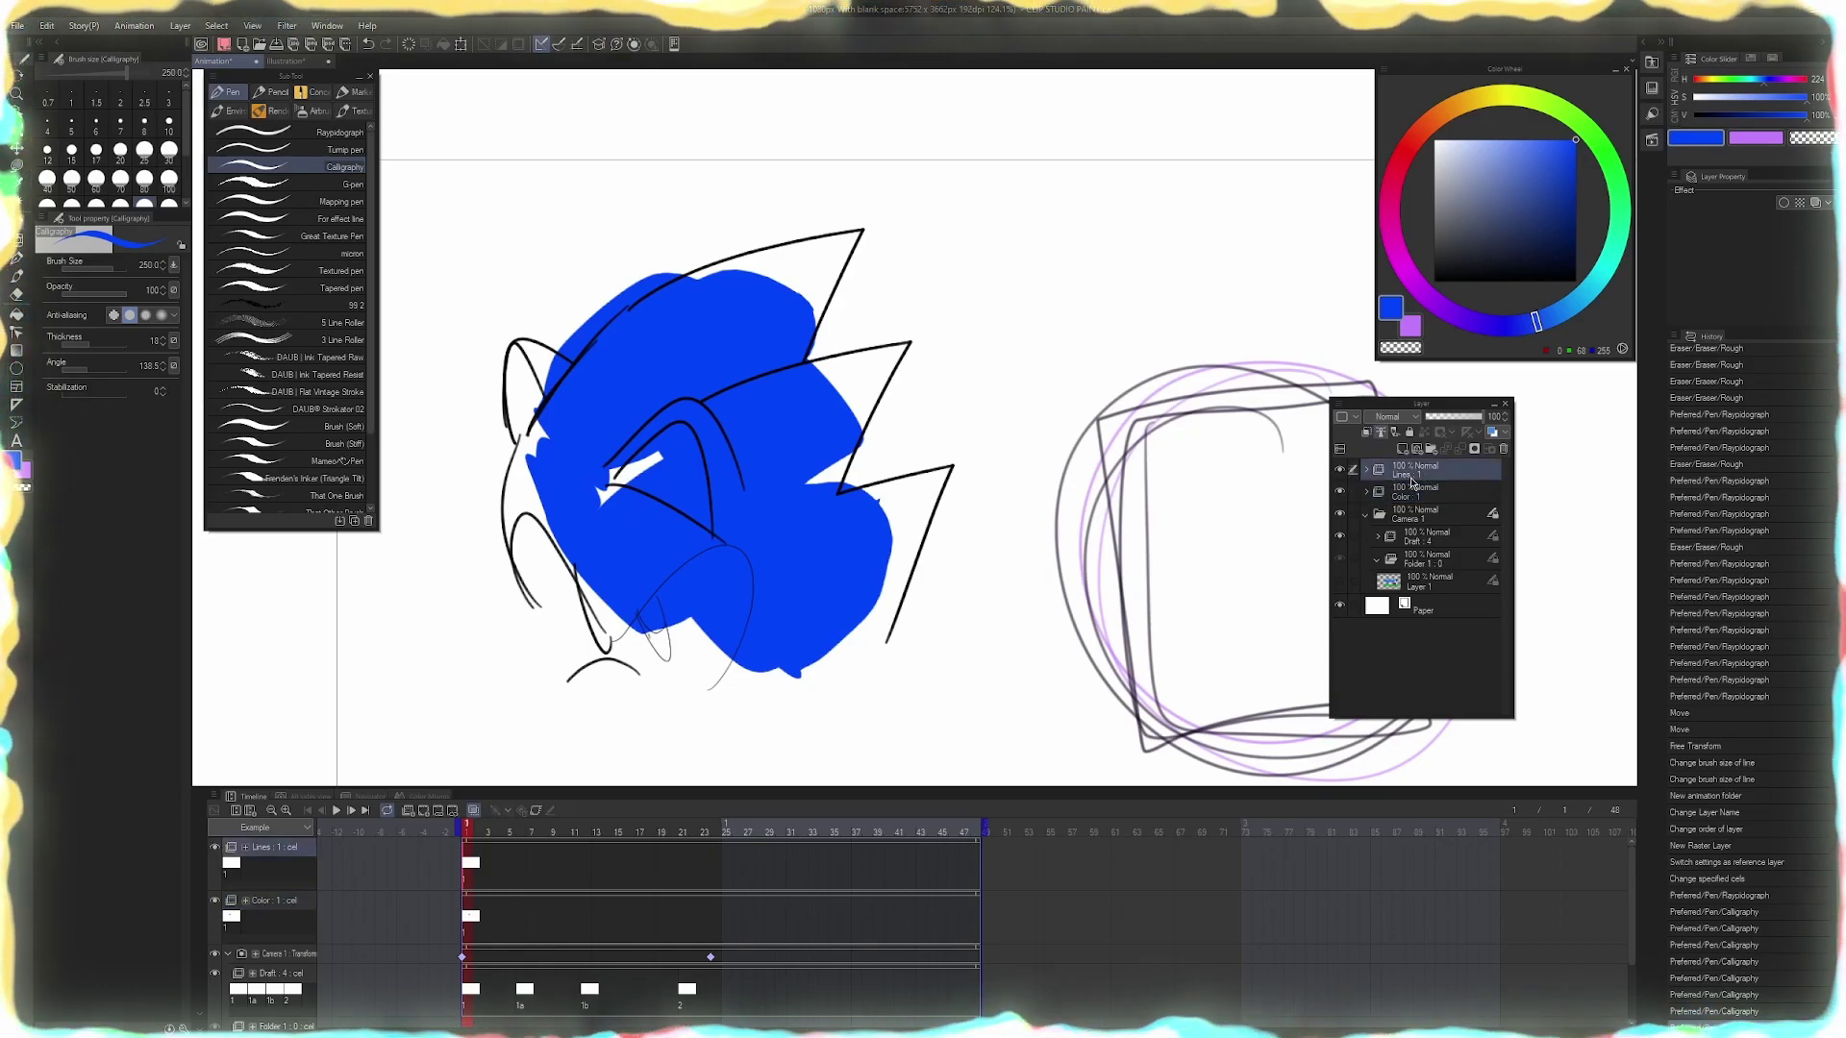
{"action": "left_click", "coordinate": [1430, 450]}
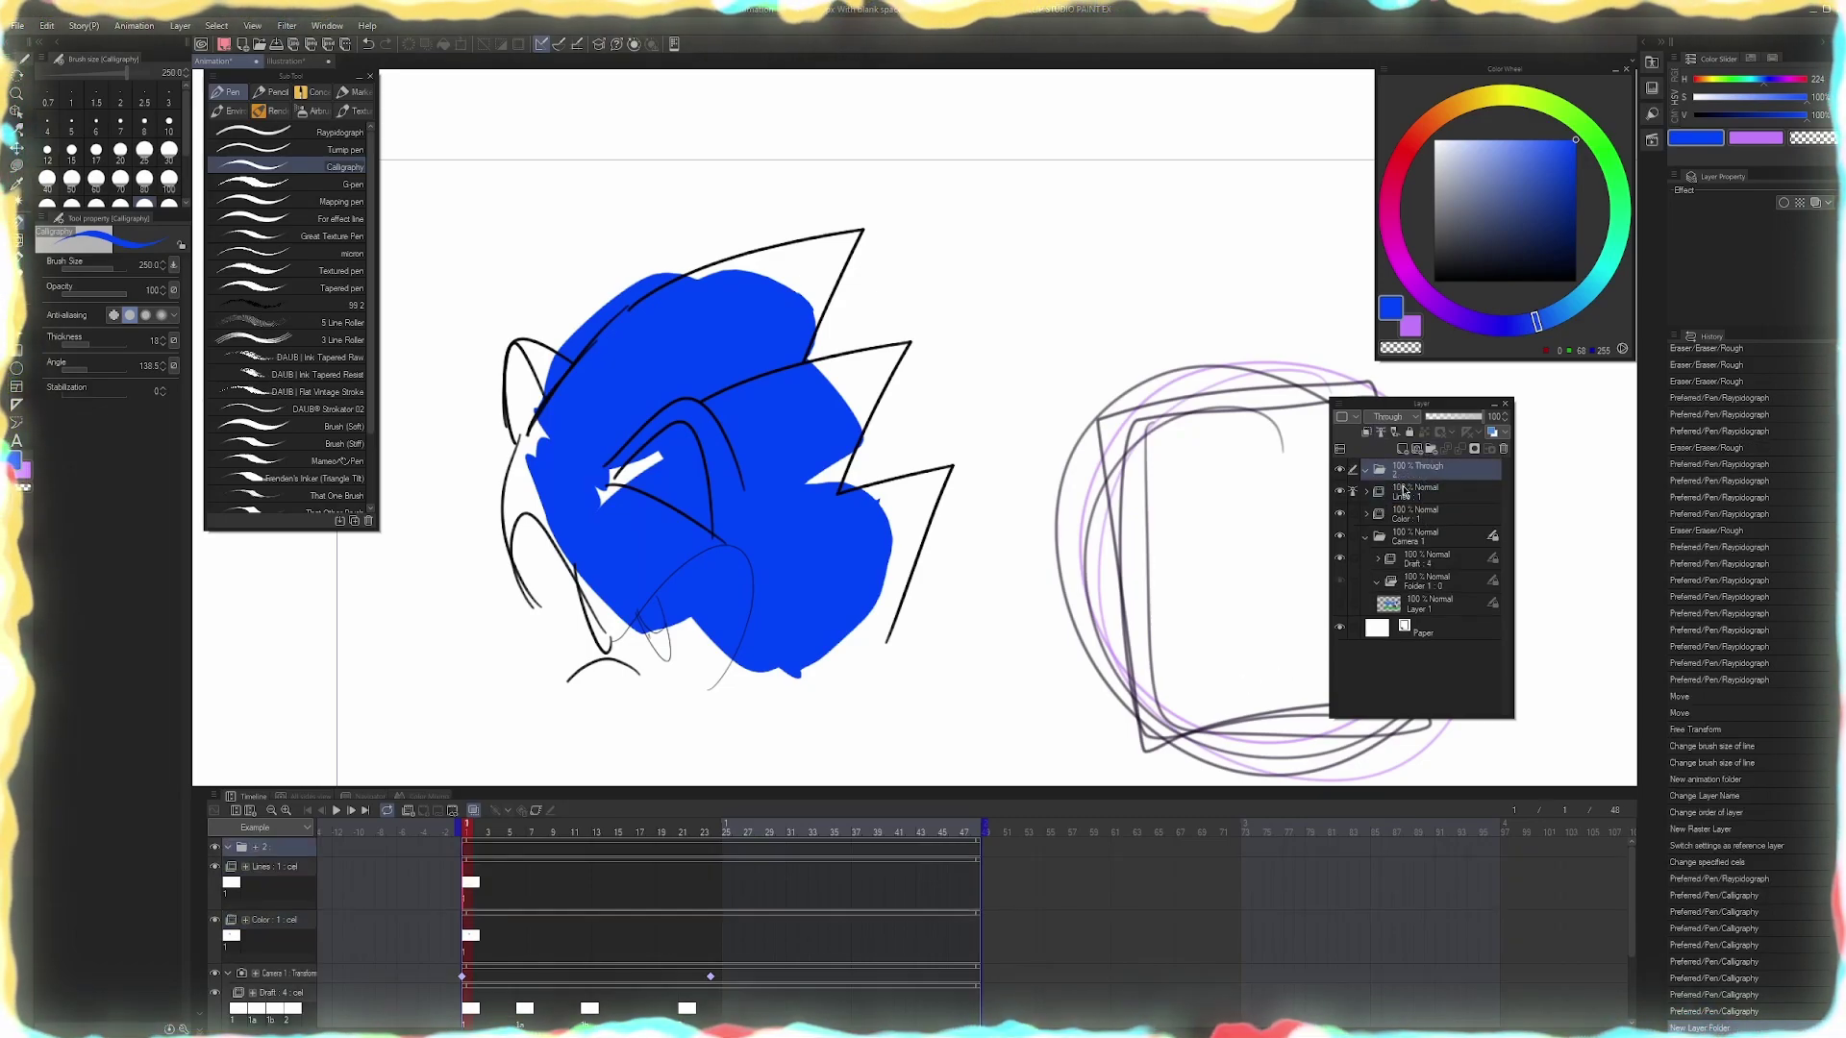
{"action": "double_click", "coordinate": [1397, 472]}
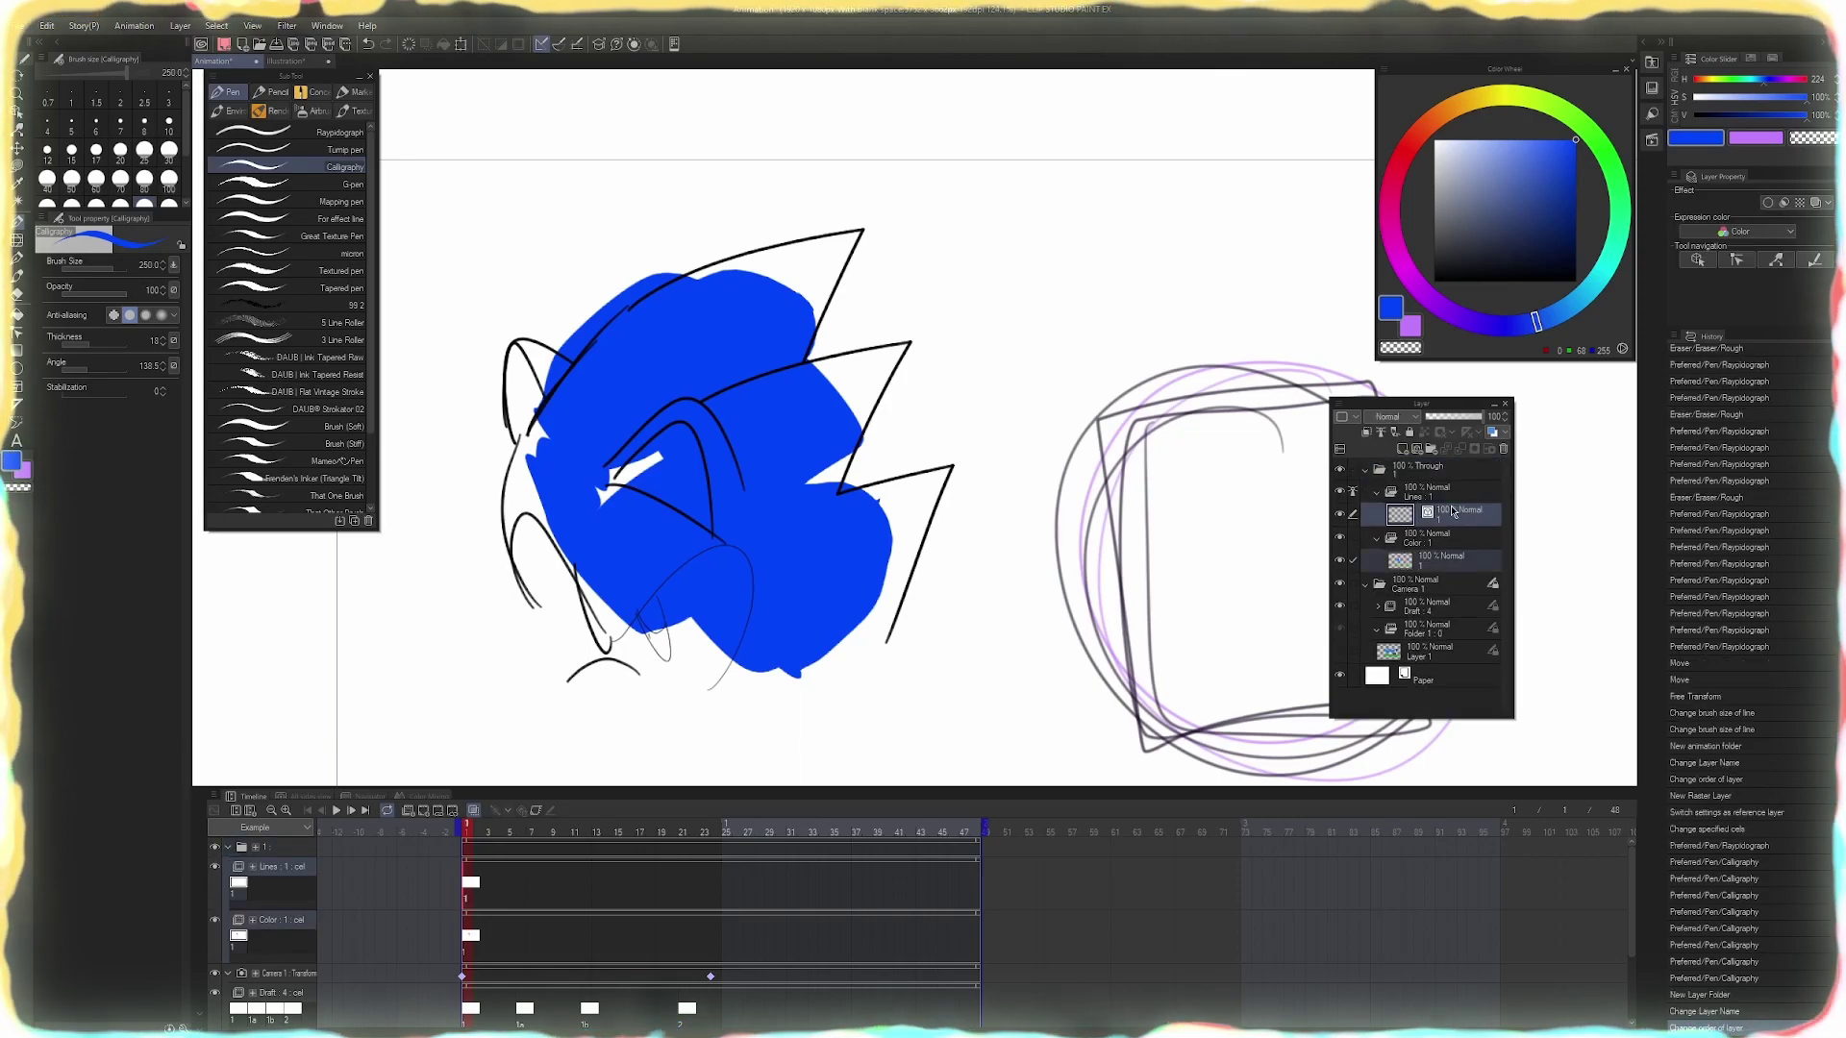
Move the line and color layers out of their animation folders into layer folder 1 and delete the emptied Lines and Color folders
{"action": "left_click_drag", "start_coordinate": [1454, 512], "coordinate": [1441, 479]}
{"action": "left_click", "coordinate": [1431, 495]}
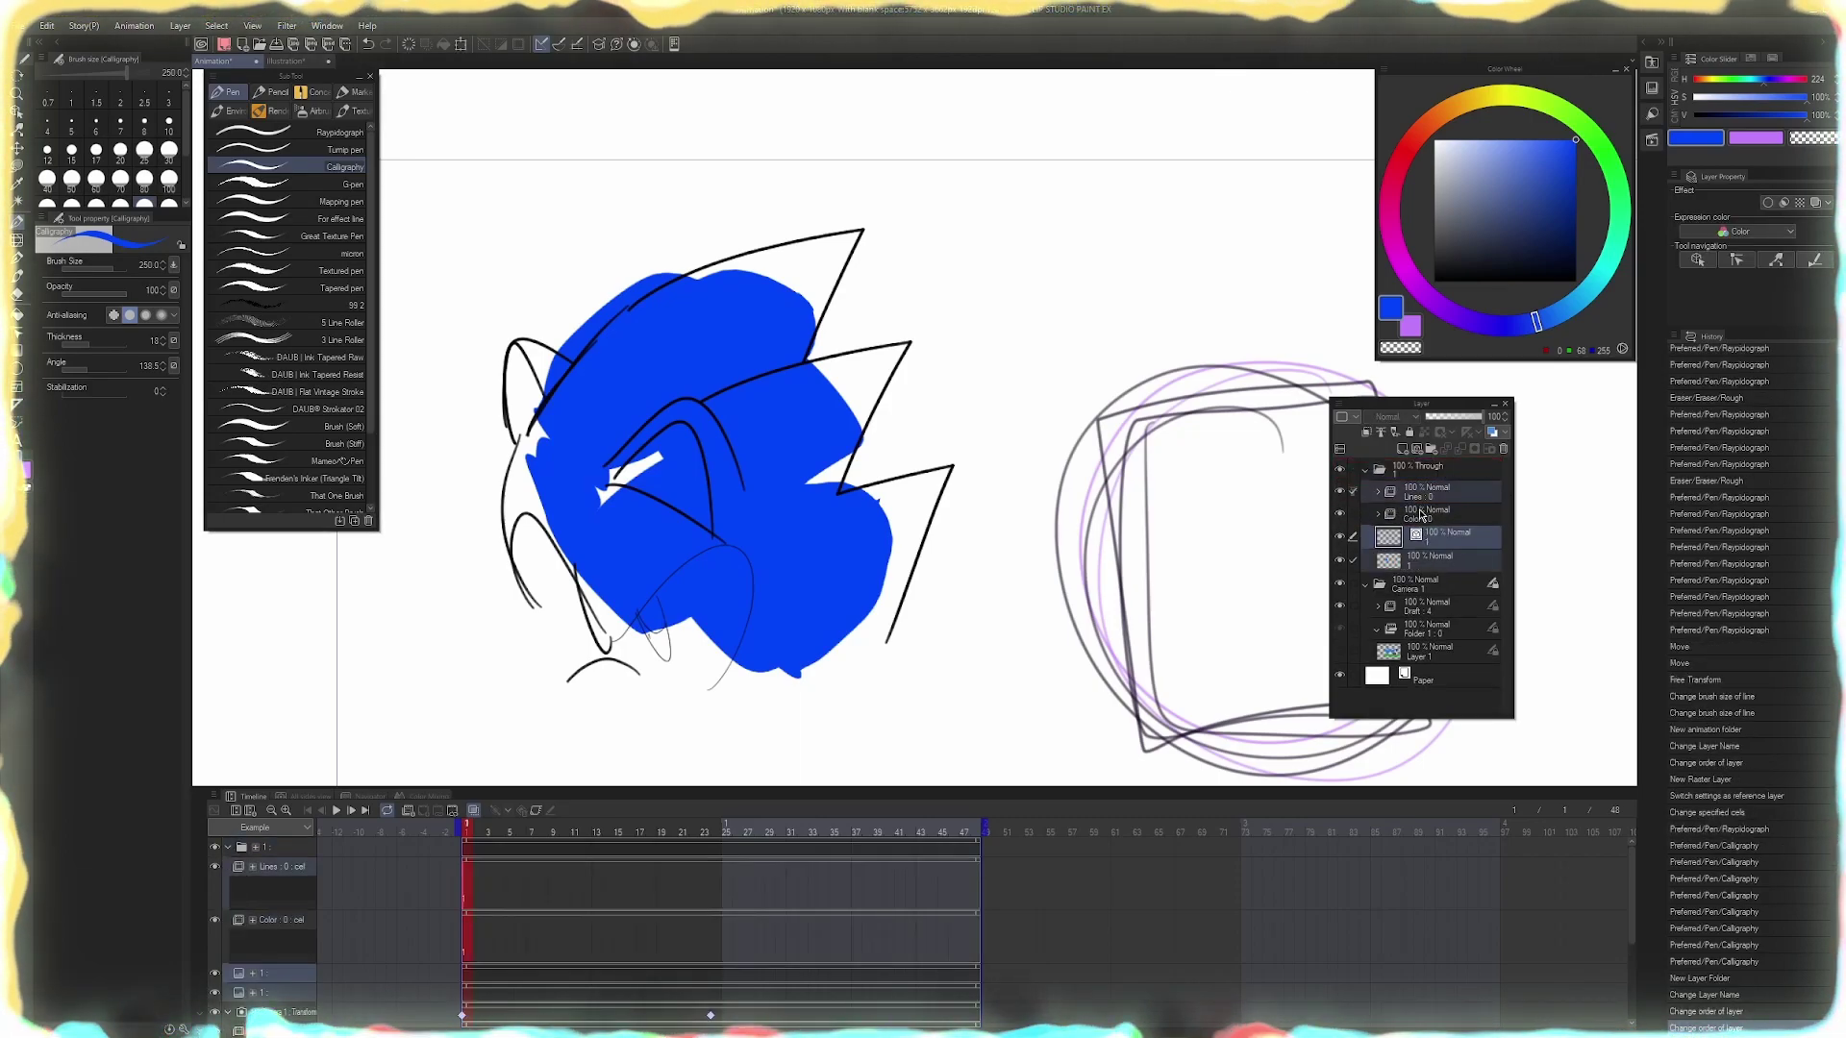
{"action": "left_click", "coordinate": [1421, 514], "text": "shift"}
{"action": "key", "text": "Delete"}
Create an animation folder holding layer folder 1 as its cel, with two extra raster layers inside
{"action": "left_click", "coordinate": [230, 850]}
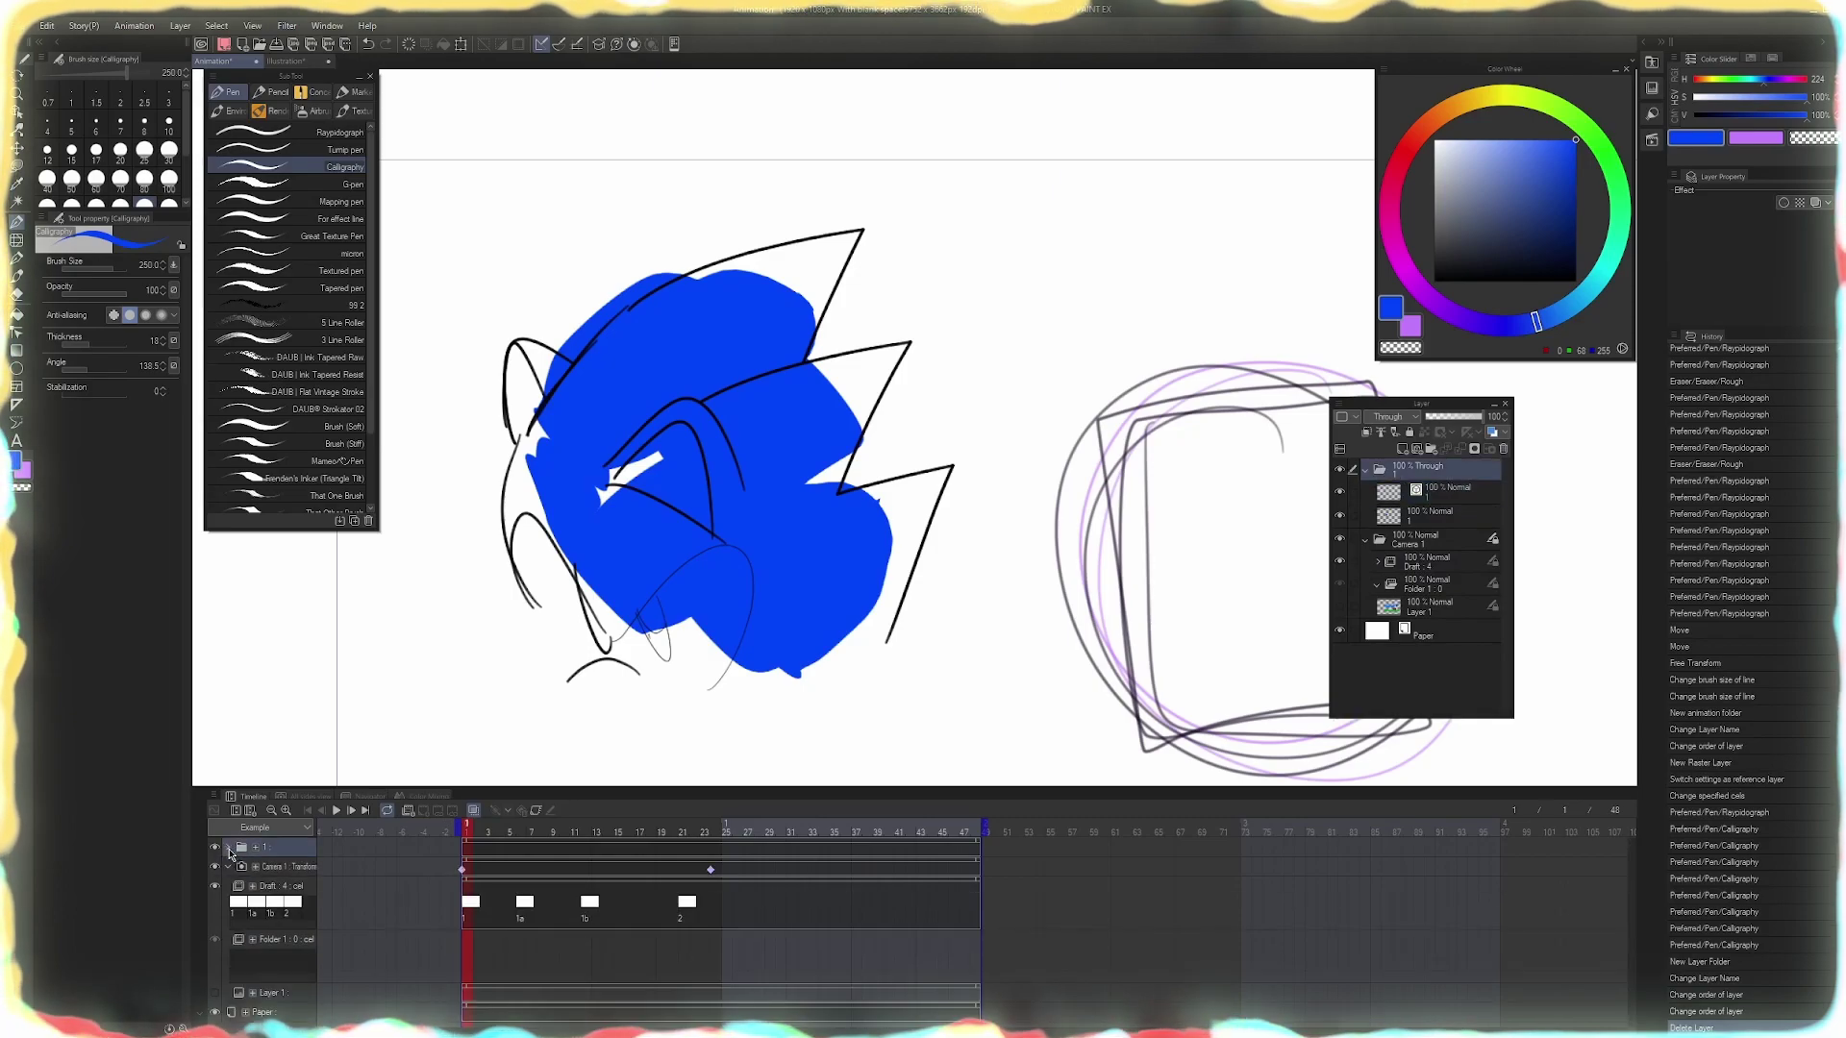
{"action": "left_click", "coordinate": [228, 848]}
{"action": "left_click", "coordinate": [408, 812]}
{"action": "left_click_drag", "start_coordinate": [1411, 494], "coordinate": [1407, 464]}
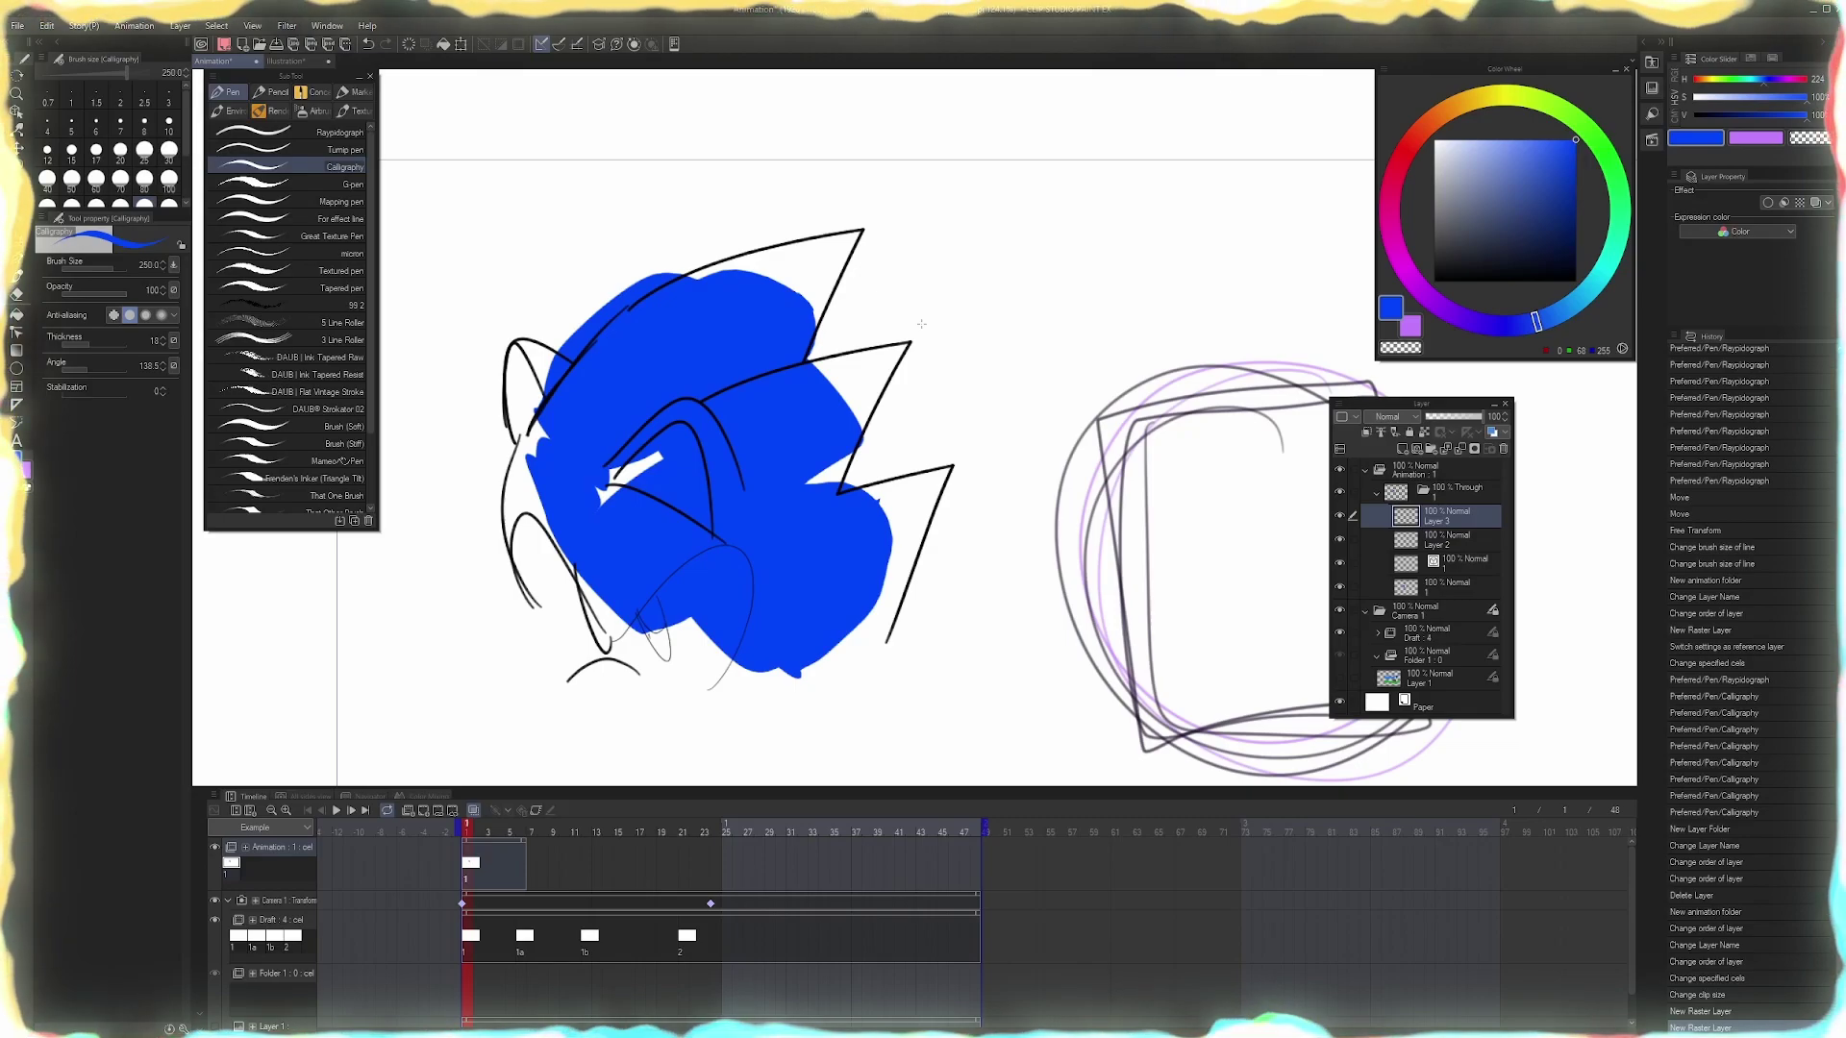
Choose a light red drawing color and switch to the Ultimate Sketch Pencil, discarding the test stroke
{"action": "left_click", "coordinate": [1406, 148]}
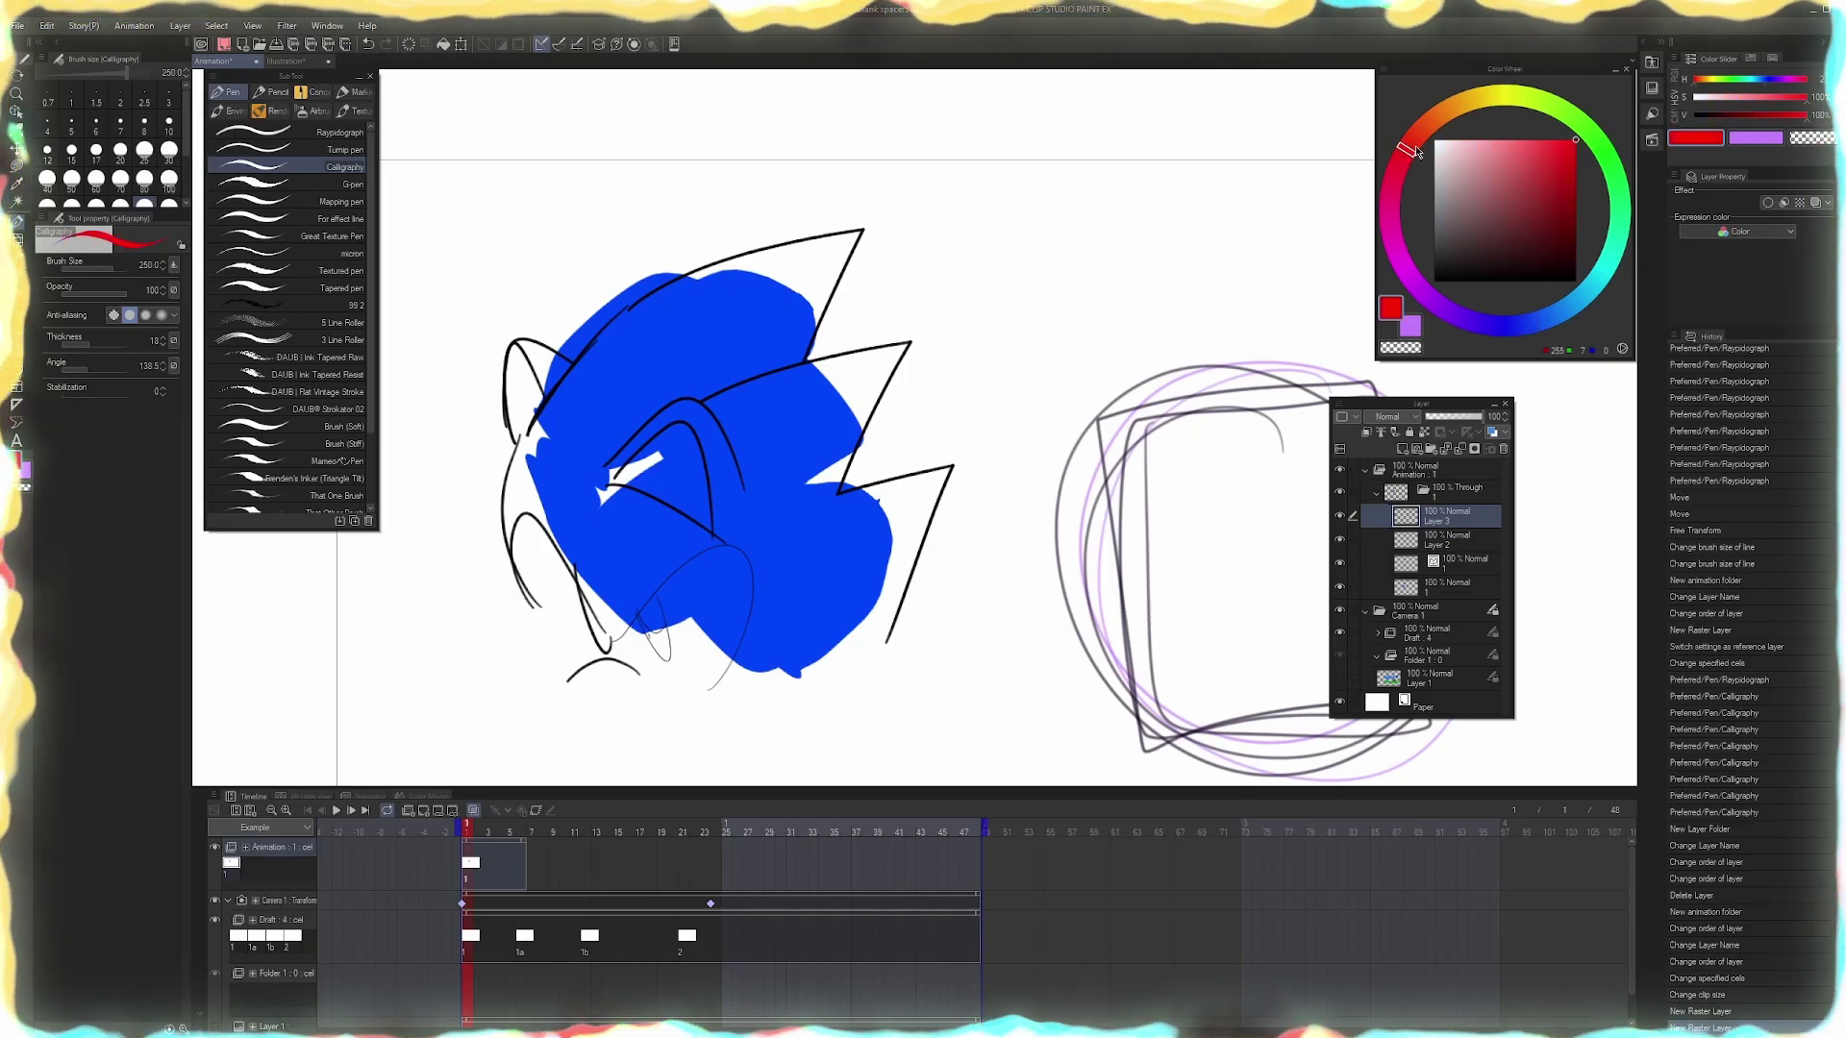
{"action": "left_click_drag", "start_coordinate": [1490, 173], "coordinate": [1518, 140]}
{"action": "left_click", "coordinate": [763, 404]}
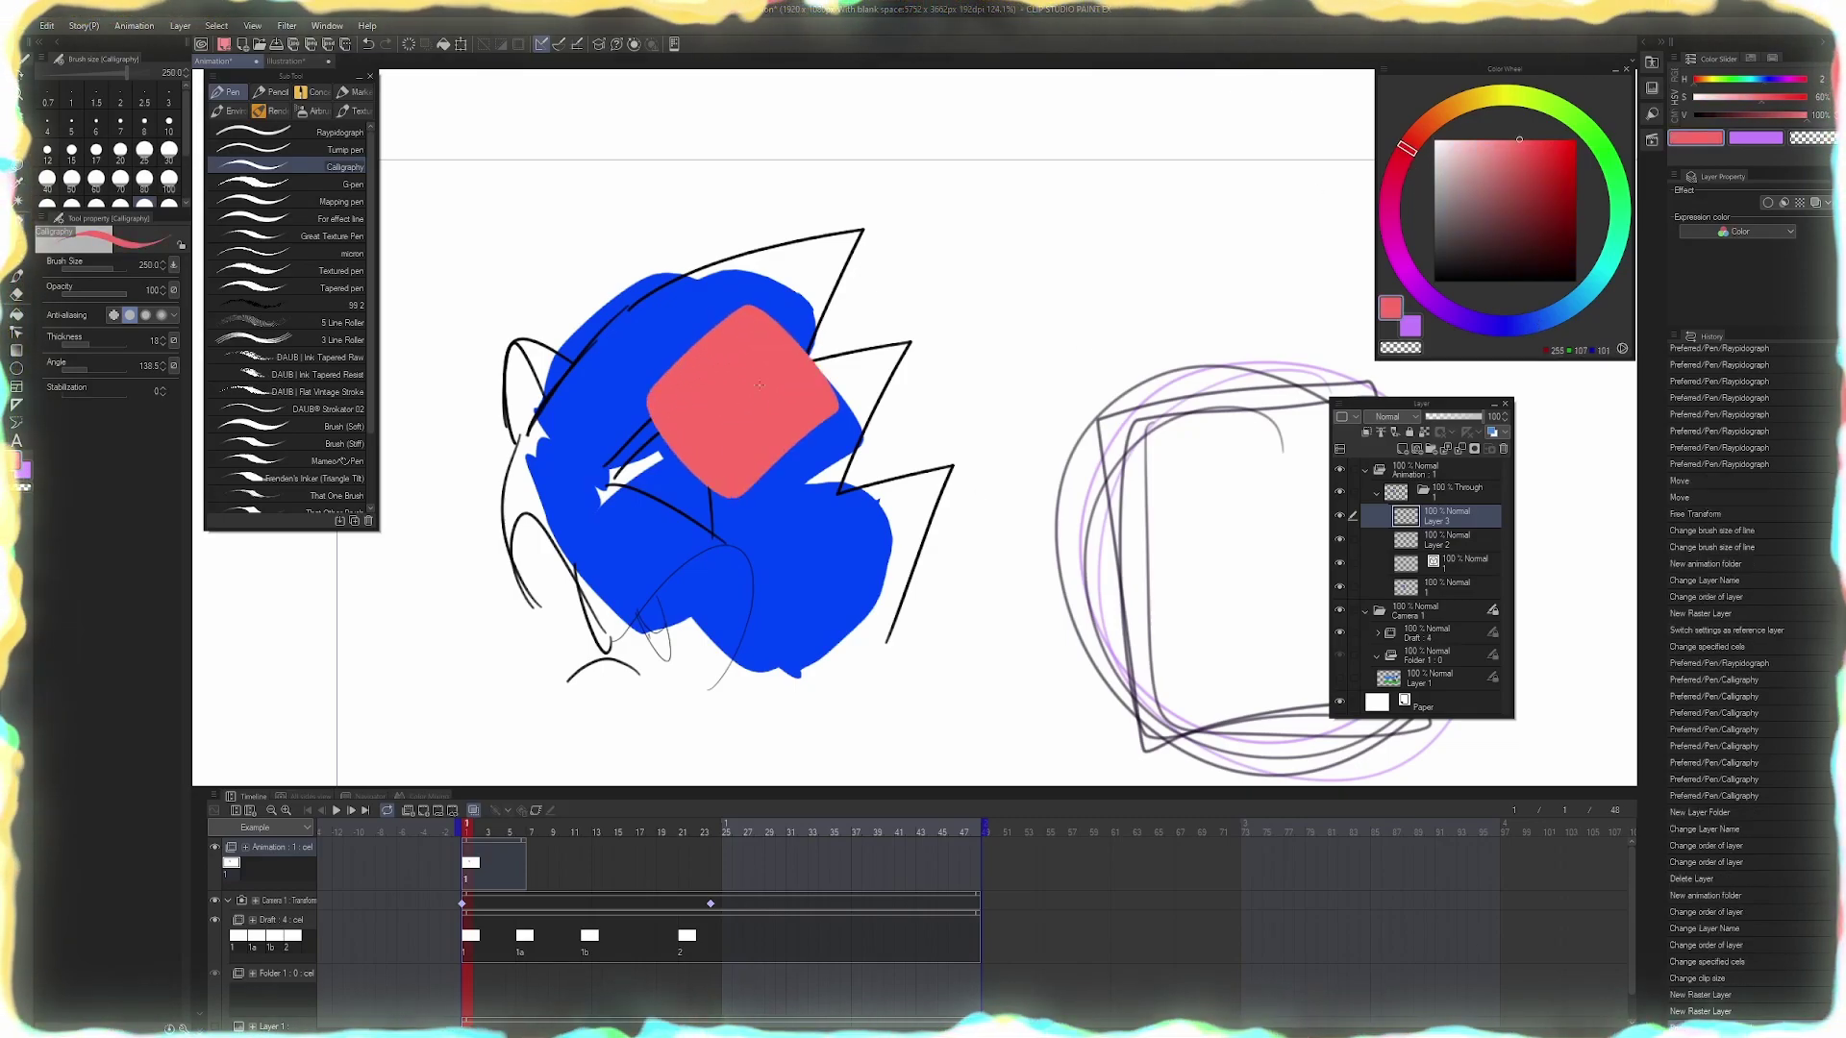
{"action": "key", "text": "ctrl+z"}
{"action": "left_click", "coordinate": [274, 91]}
{"action": "left_click", "coordinate": [310, 190]}
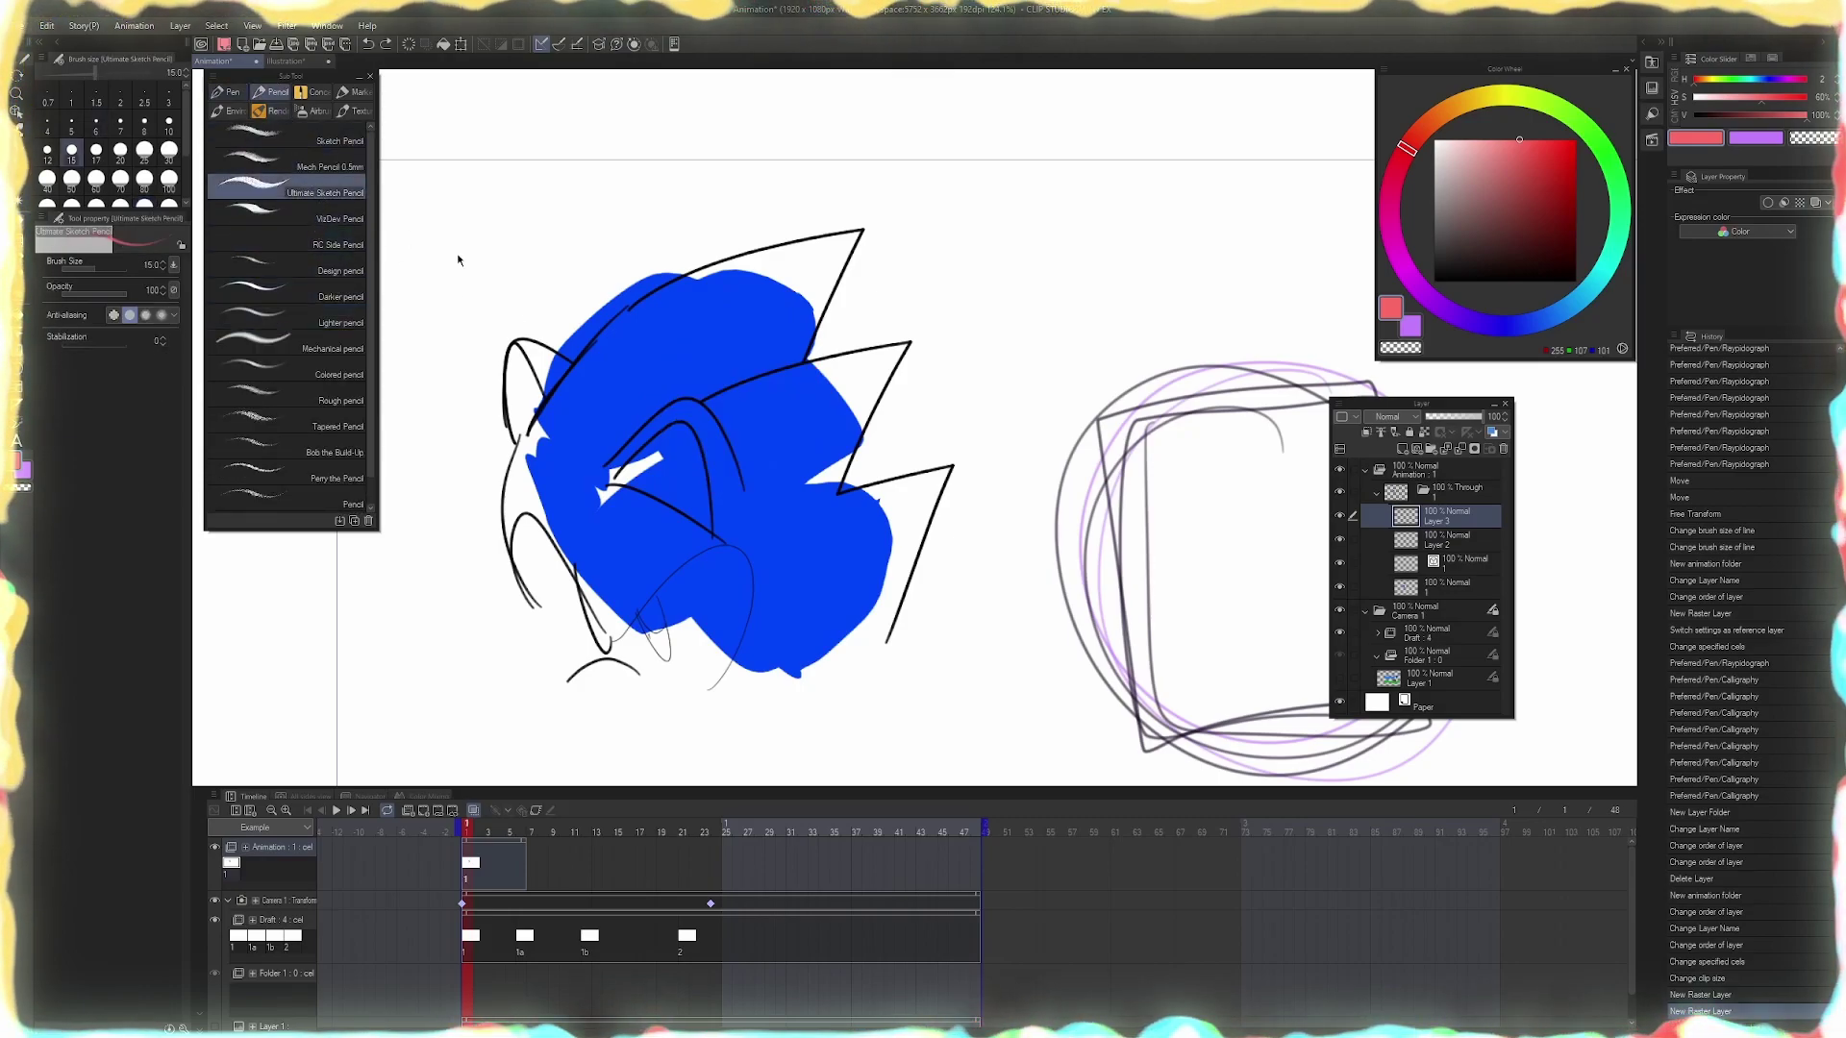
Sketch light red contour strokes over the head's spikes, cheek and muzzle on the uppermost raster layer
{"action": "mouse_move", "coordinate": [561, 515]}
{"action": "left_mouse_down"}
{"action": "mouse_move", "coordinate": [611, 411]}
{"action": "mouse_move", "coordinate": [917, 281]}
{"action": "left_mouse_up"}
{"action": "key", "text": "ctrl+z"}
{"action": "mouse_move", "coordinate": [519, 450]}
{"action": "left_mouse_down"}
{"action": "mouse_move", "coordinate": [854, 253]}
{"action": "mouse_move", "coordinate": [759, 411]}
{"action": "left_mouse_up"}
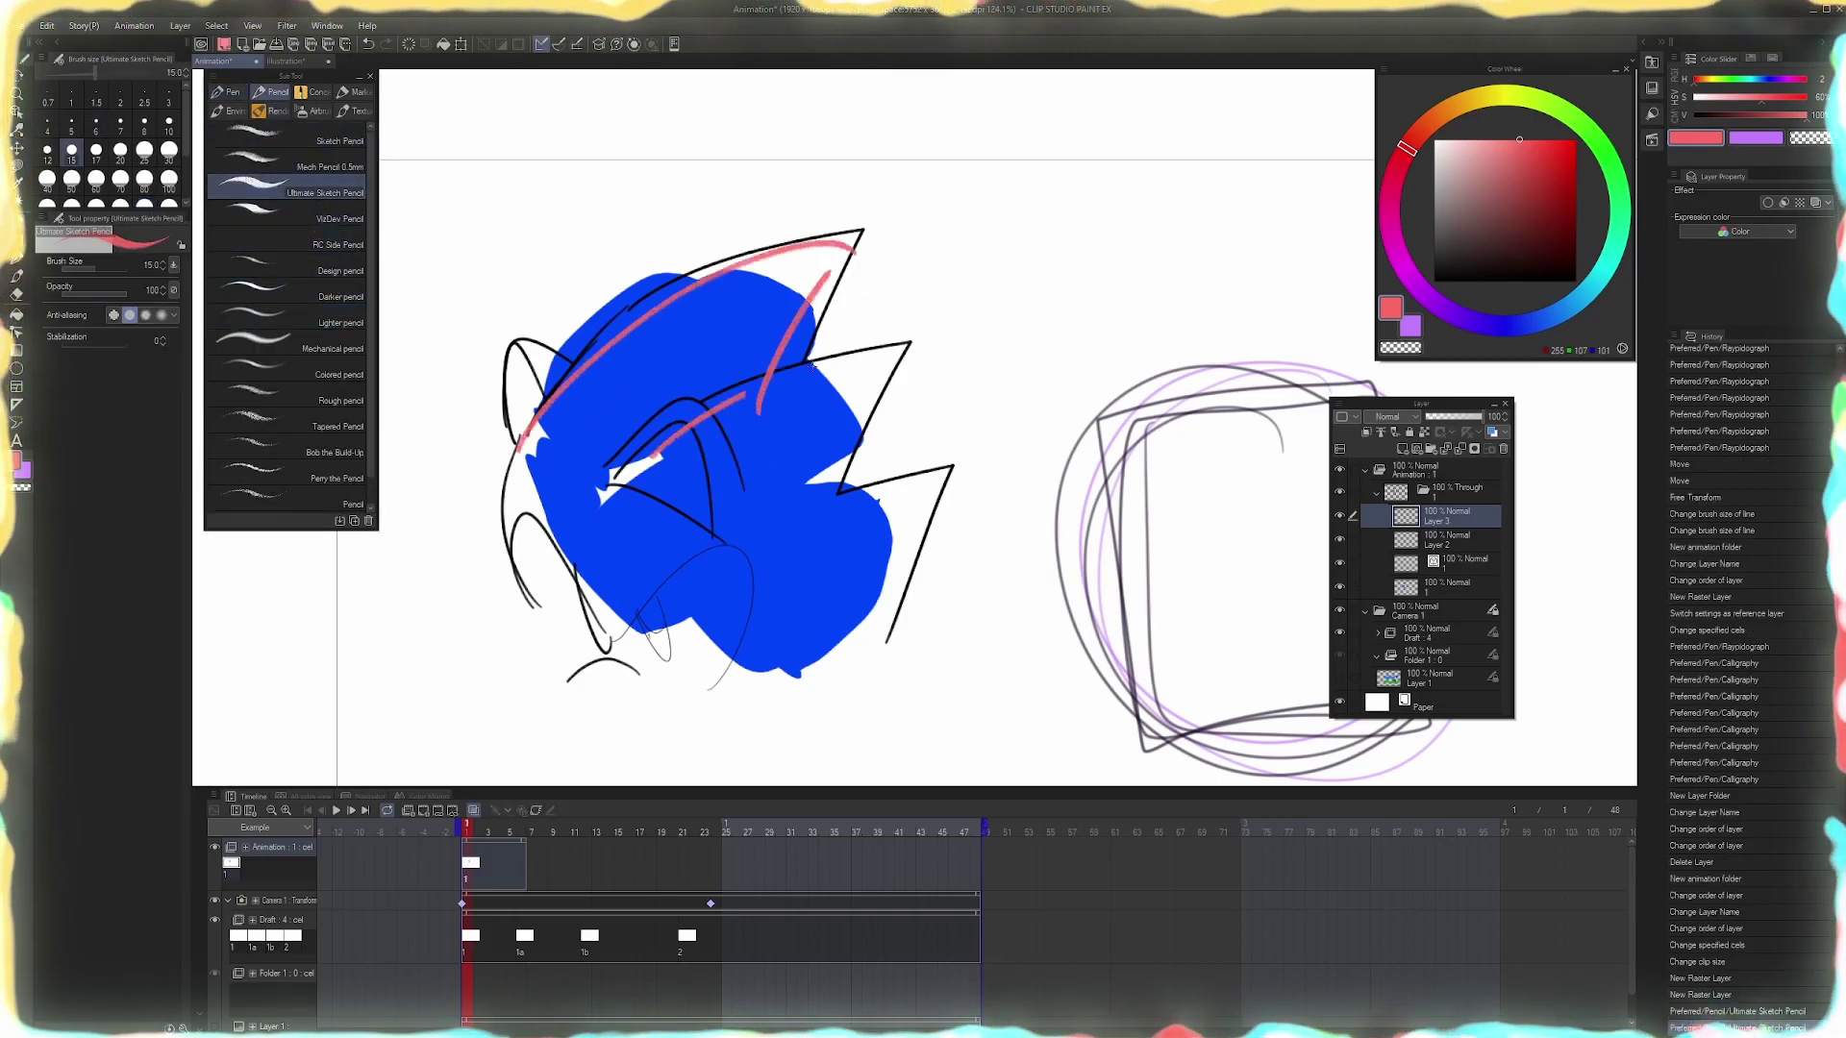
{"action": "left_click_drag", "start_coordinate": [654, 453], "coordinate": [908, 351]}
{"action": "left_click_drag", "start_coordinate": [911, 365], "coordinate": [817, 533]}
{"action": "left_click_drag", "start_coordinate": [964, 471], "coordinate": [798, 504]}
{"action": "left_click_drag", "start_coordinate": [892, 495], "coordinate": [853, 642]}
{"action": "left_click_drag", "start_coordinate": [515, 517], "coordinate": [765, 586]}
{"action": "left_click_drag", "start_coordinate": [640, 646], "coordinate": [817, 663]}
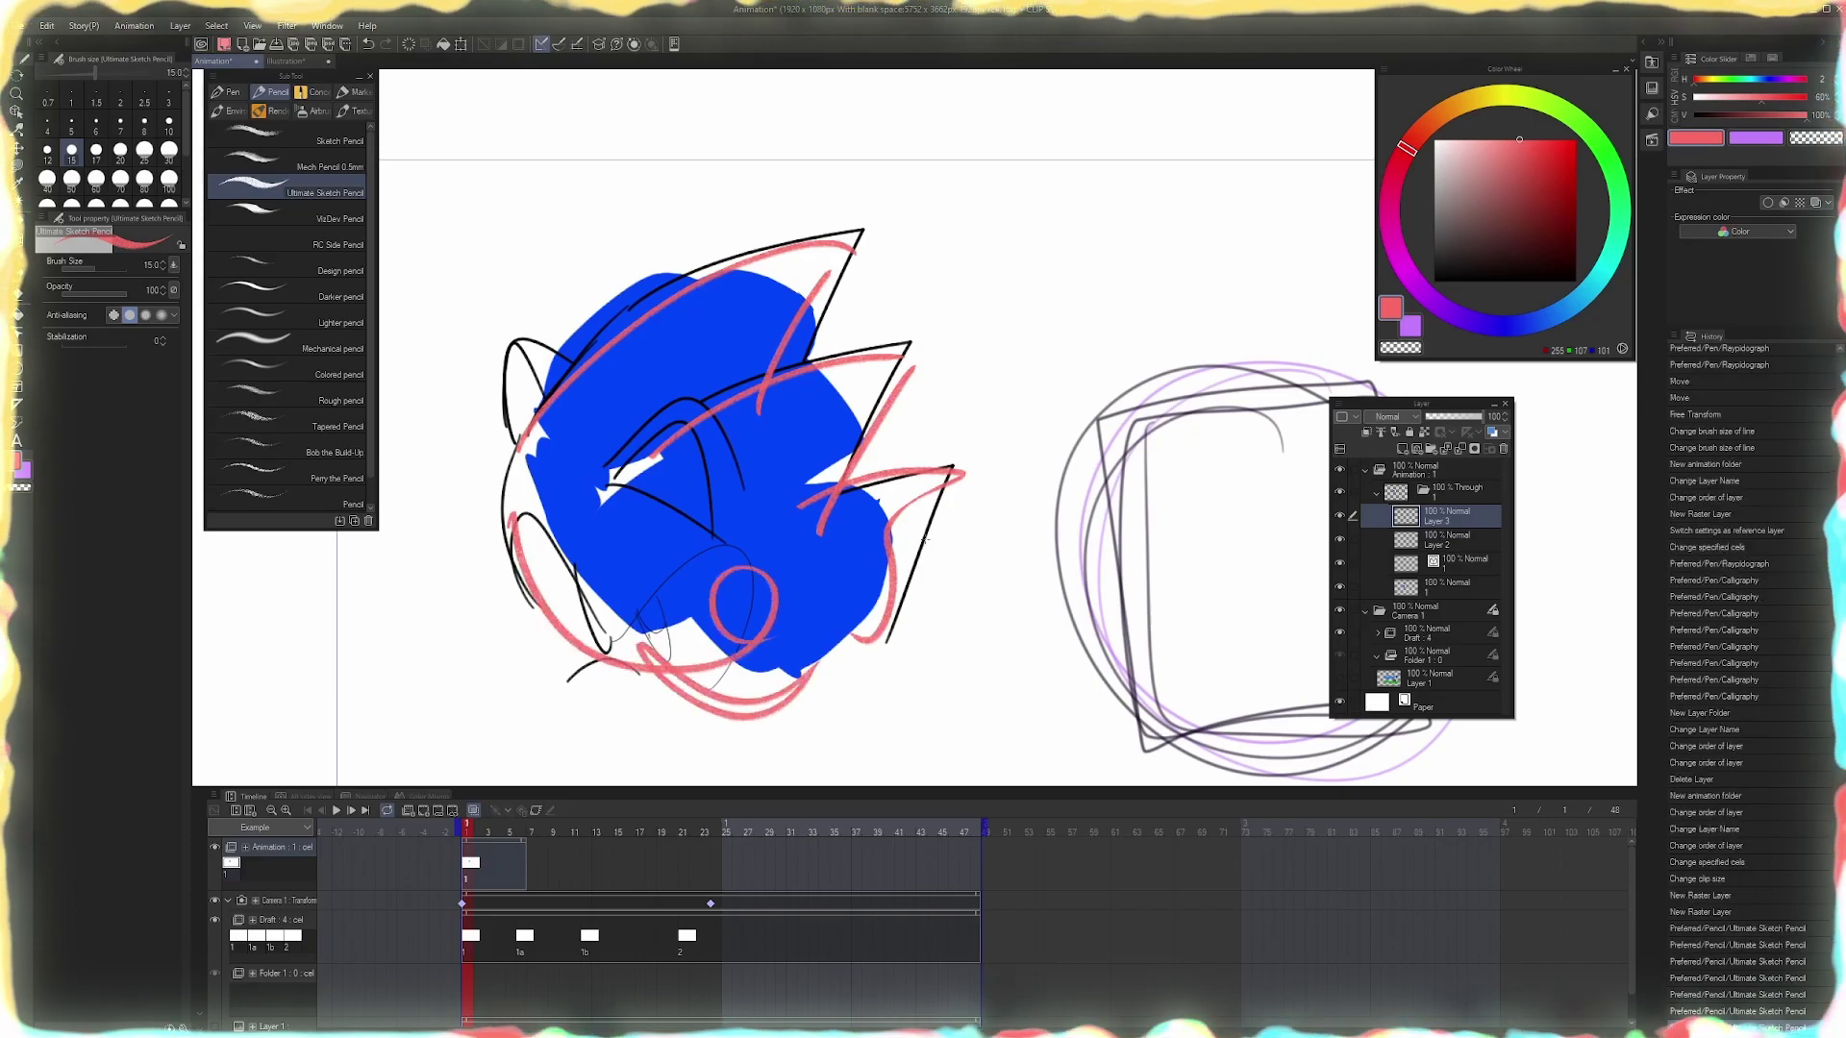
Toggle the visibility of the sketch, line and paint layers in layer folder 1 to inspect each one's content
{"action": "left_click", "coordinate": [1339, 516]}
{"action": "left_click", "coordinate": [1340, 587]}
{"action": "left_click", "coordinate": [1341, 566]}
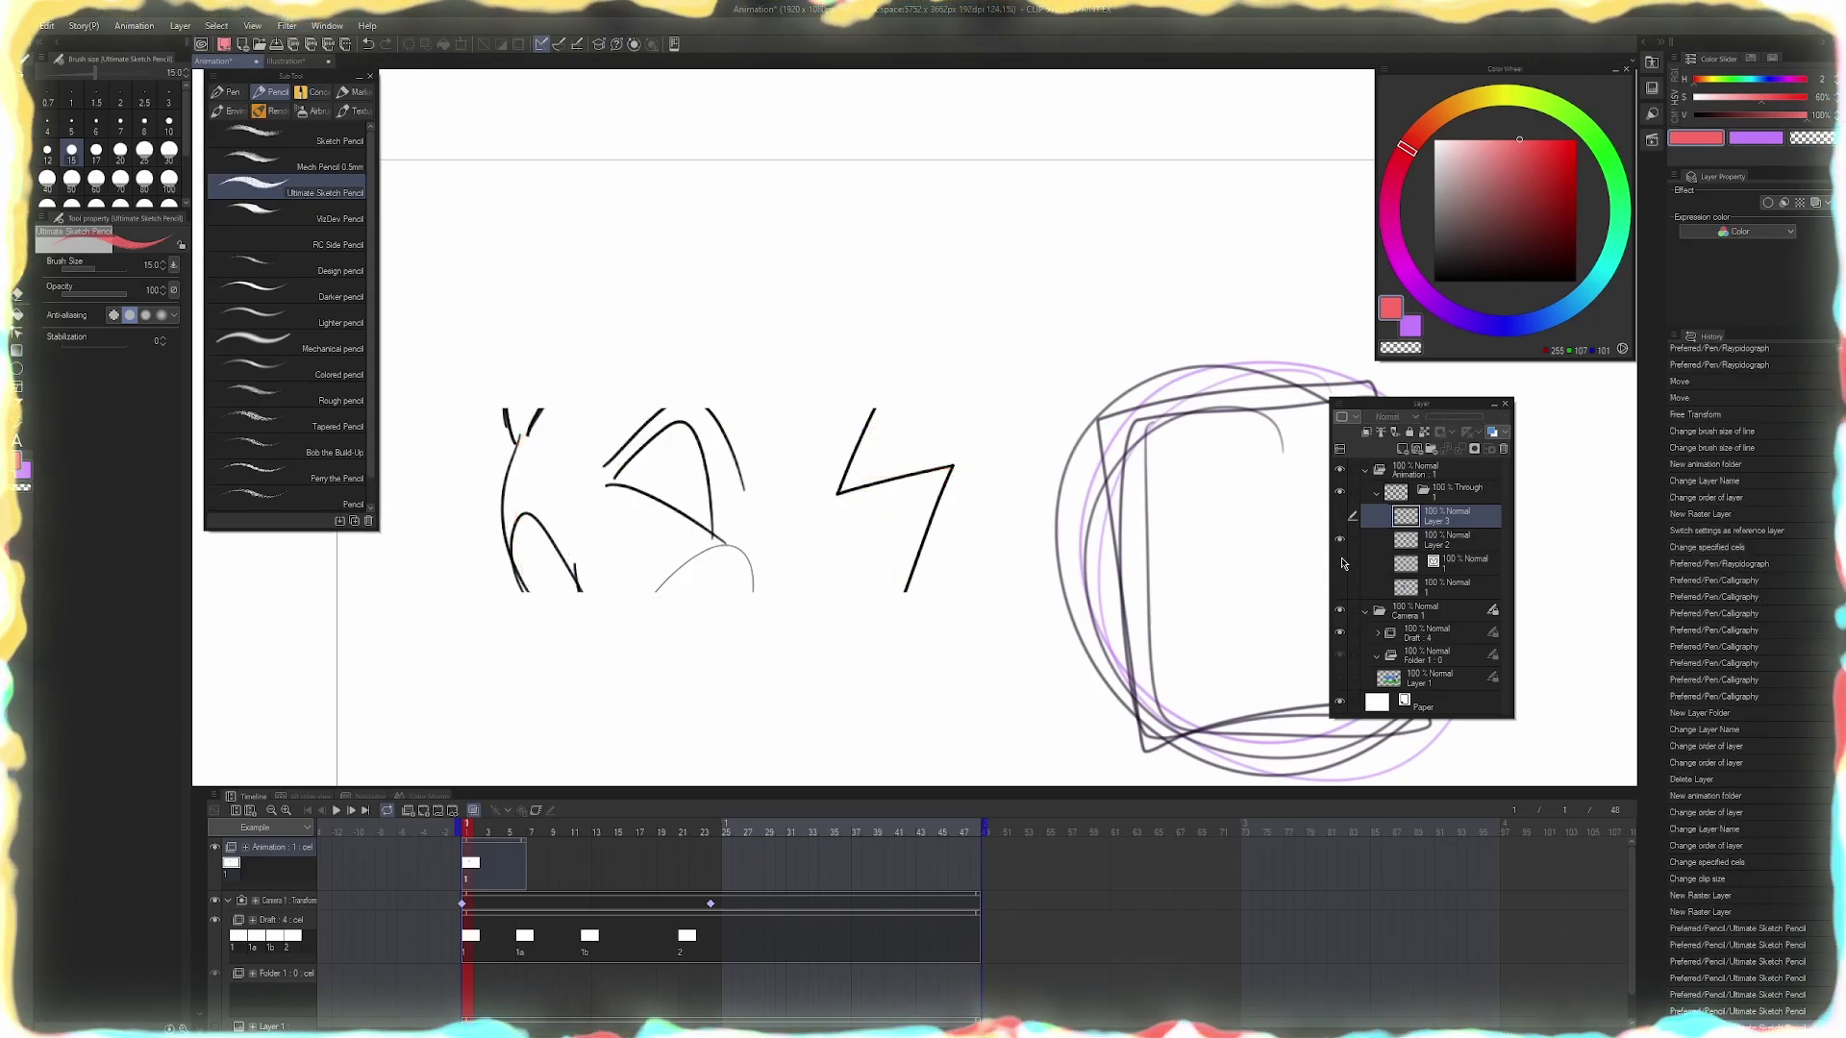
{"action": "left_click", "coordinate": [1339, 563]}
{"action": "left_click", "coordinate": [1339, 587]}
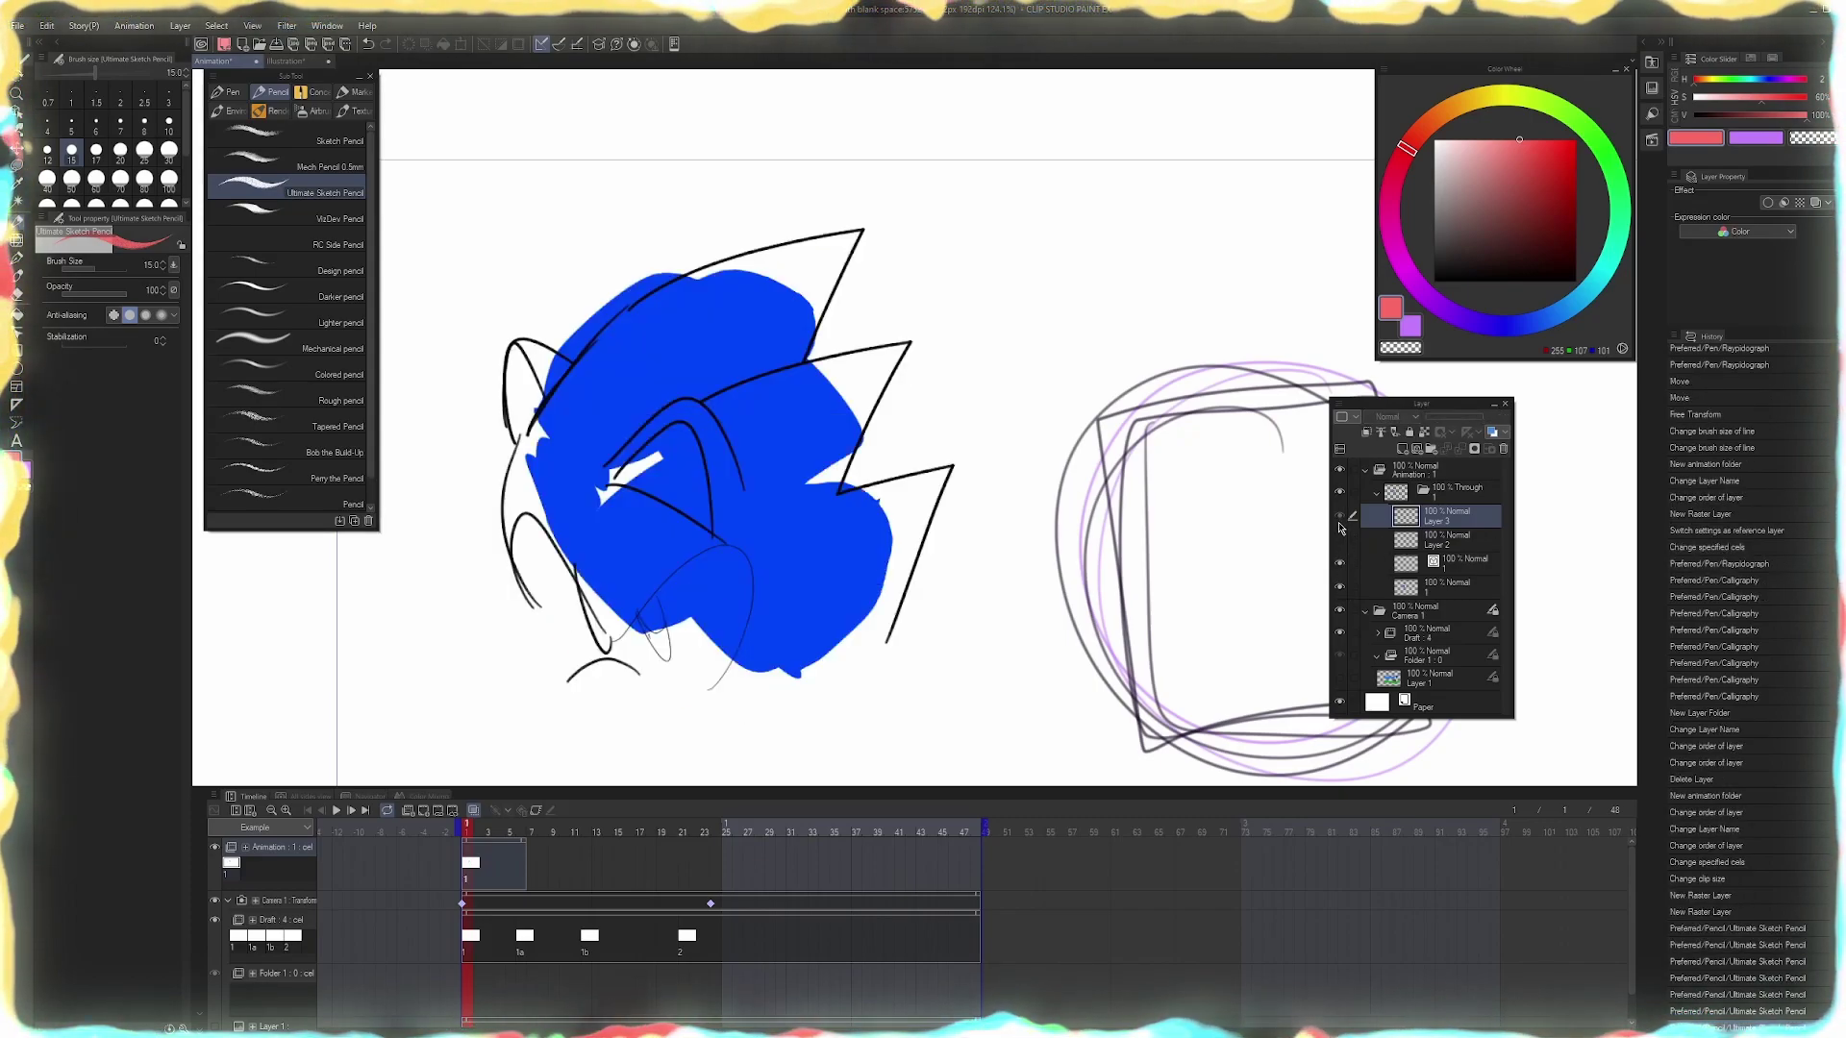
{"action": "left_click", "coordinate": [1339, 516]}
Duplicate layer folder 1 and assign the copy as cel 2 at frame 4 of the Animation track
{"action": "left_click", "coordinate": [1400, 500]}
{"action": "left_click", "coordinate": [1376, 494]}
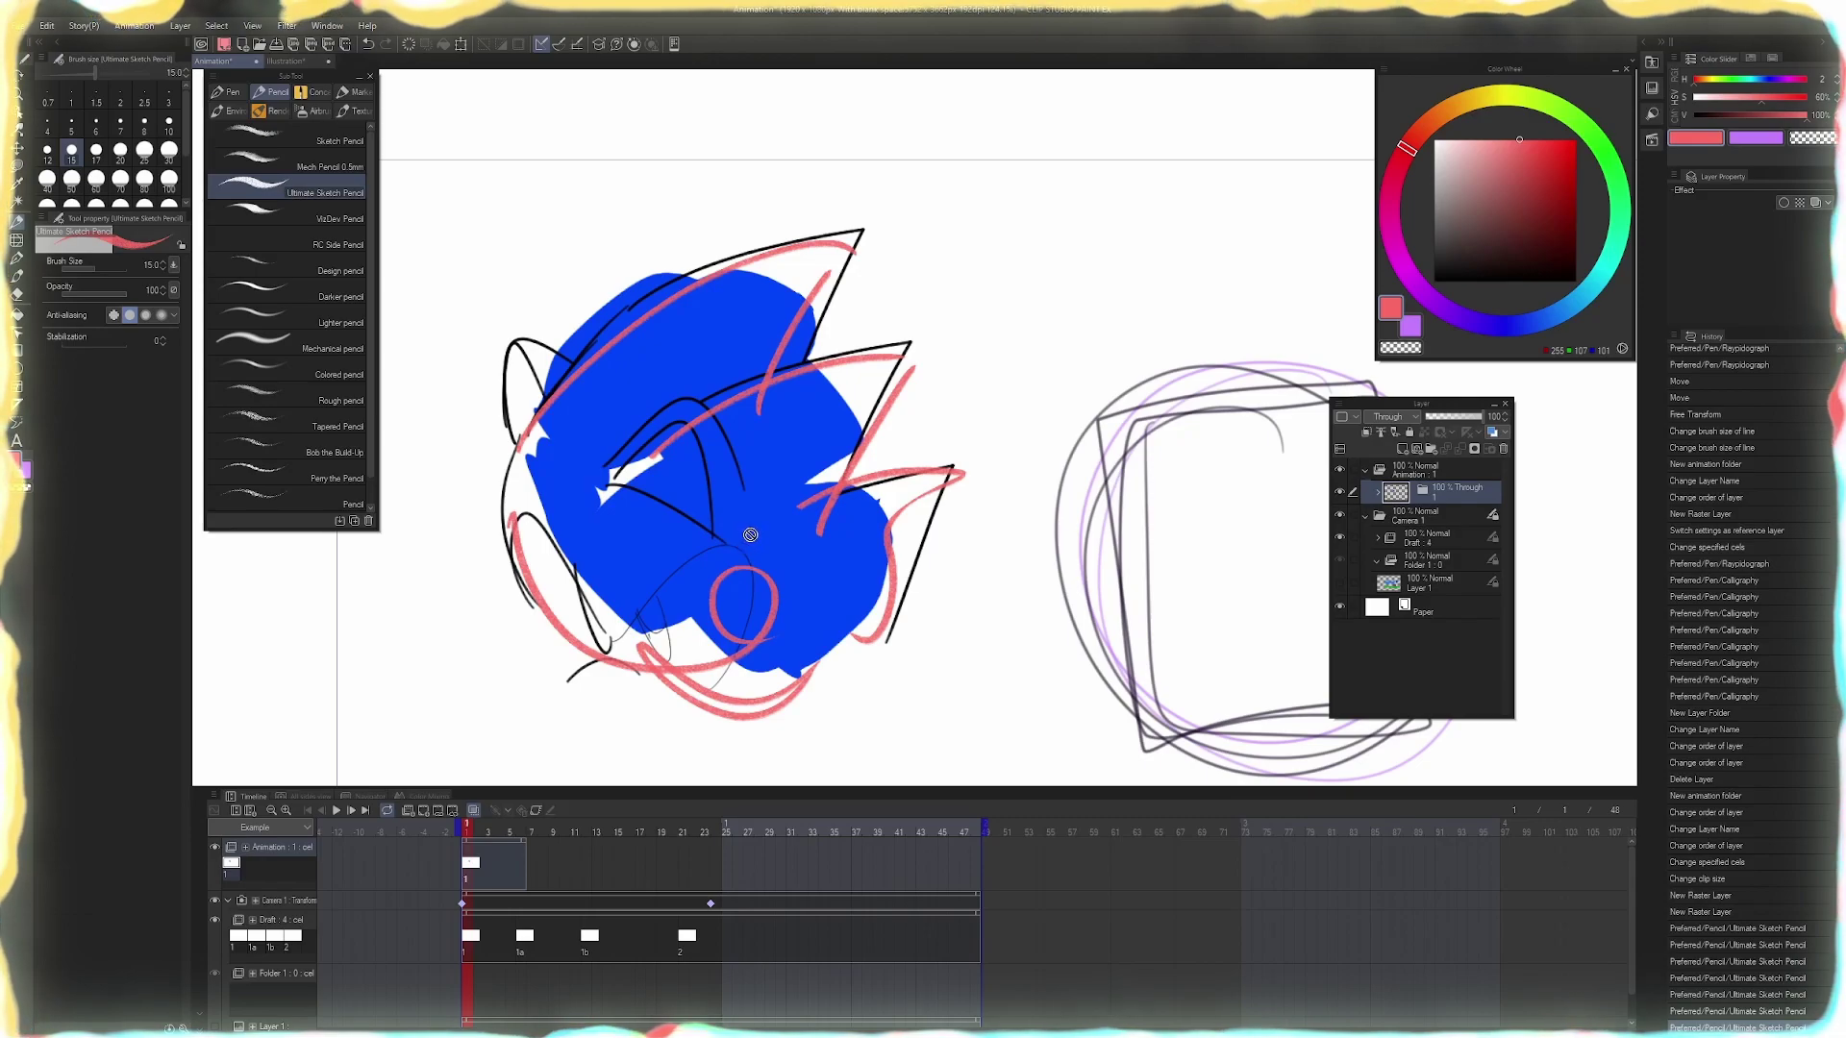
{"action": "key", "text": "ctrl+j"}
{"action": "left_click", "coordinate": [1376, 493]}
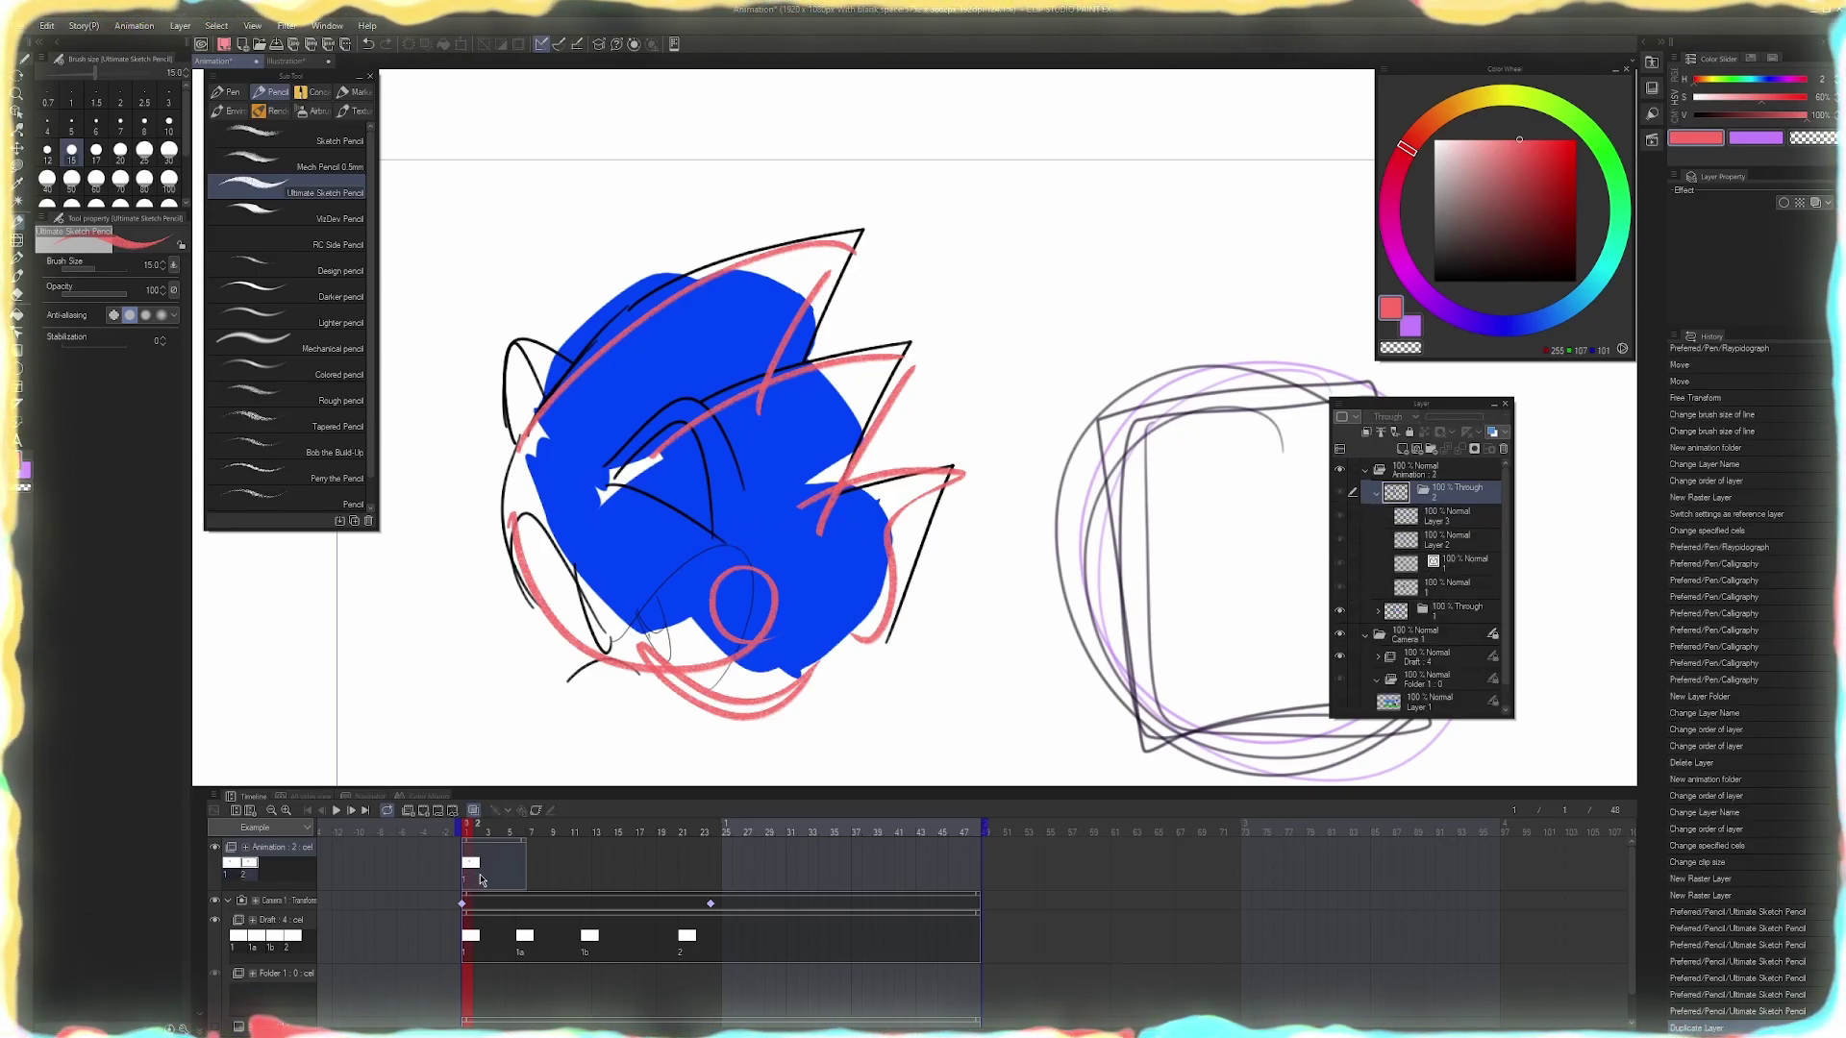
{"action": "right_click", "coordinate": [507, 873]}
{"action": "left_click", "coordinate": [534, 590]}
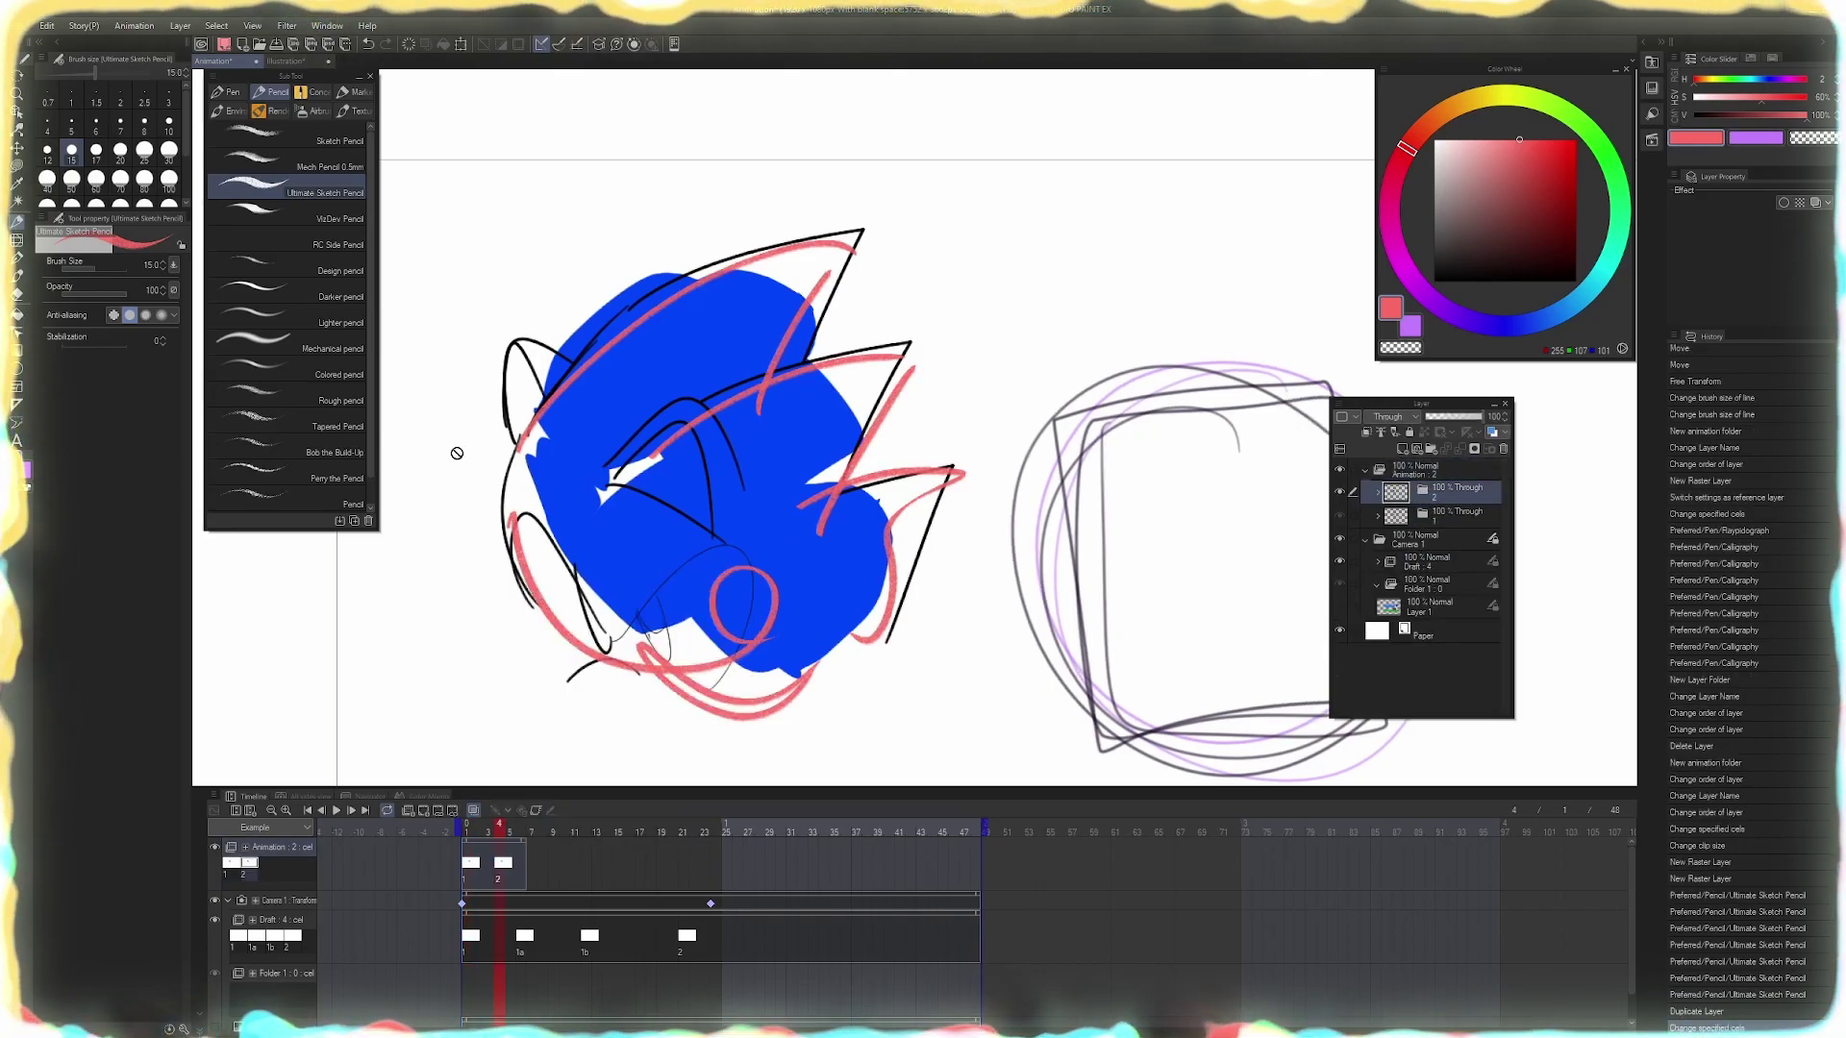
Hide the blue paint layer in both cel folders, check the result on frame 2, and collapse the folders
{"action": "left_click", "coordinate": [1377, 516]}
{"action": "left_click", "coordinate": [1378, 491]}
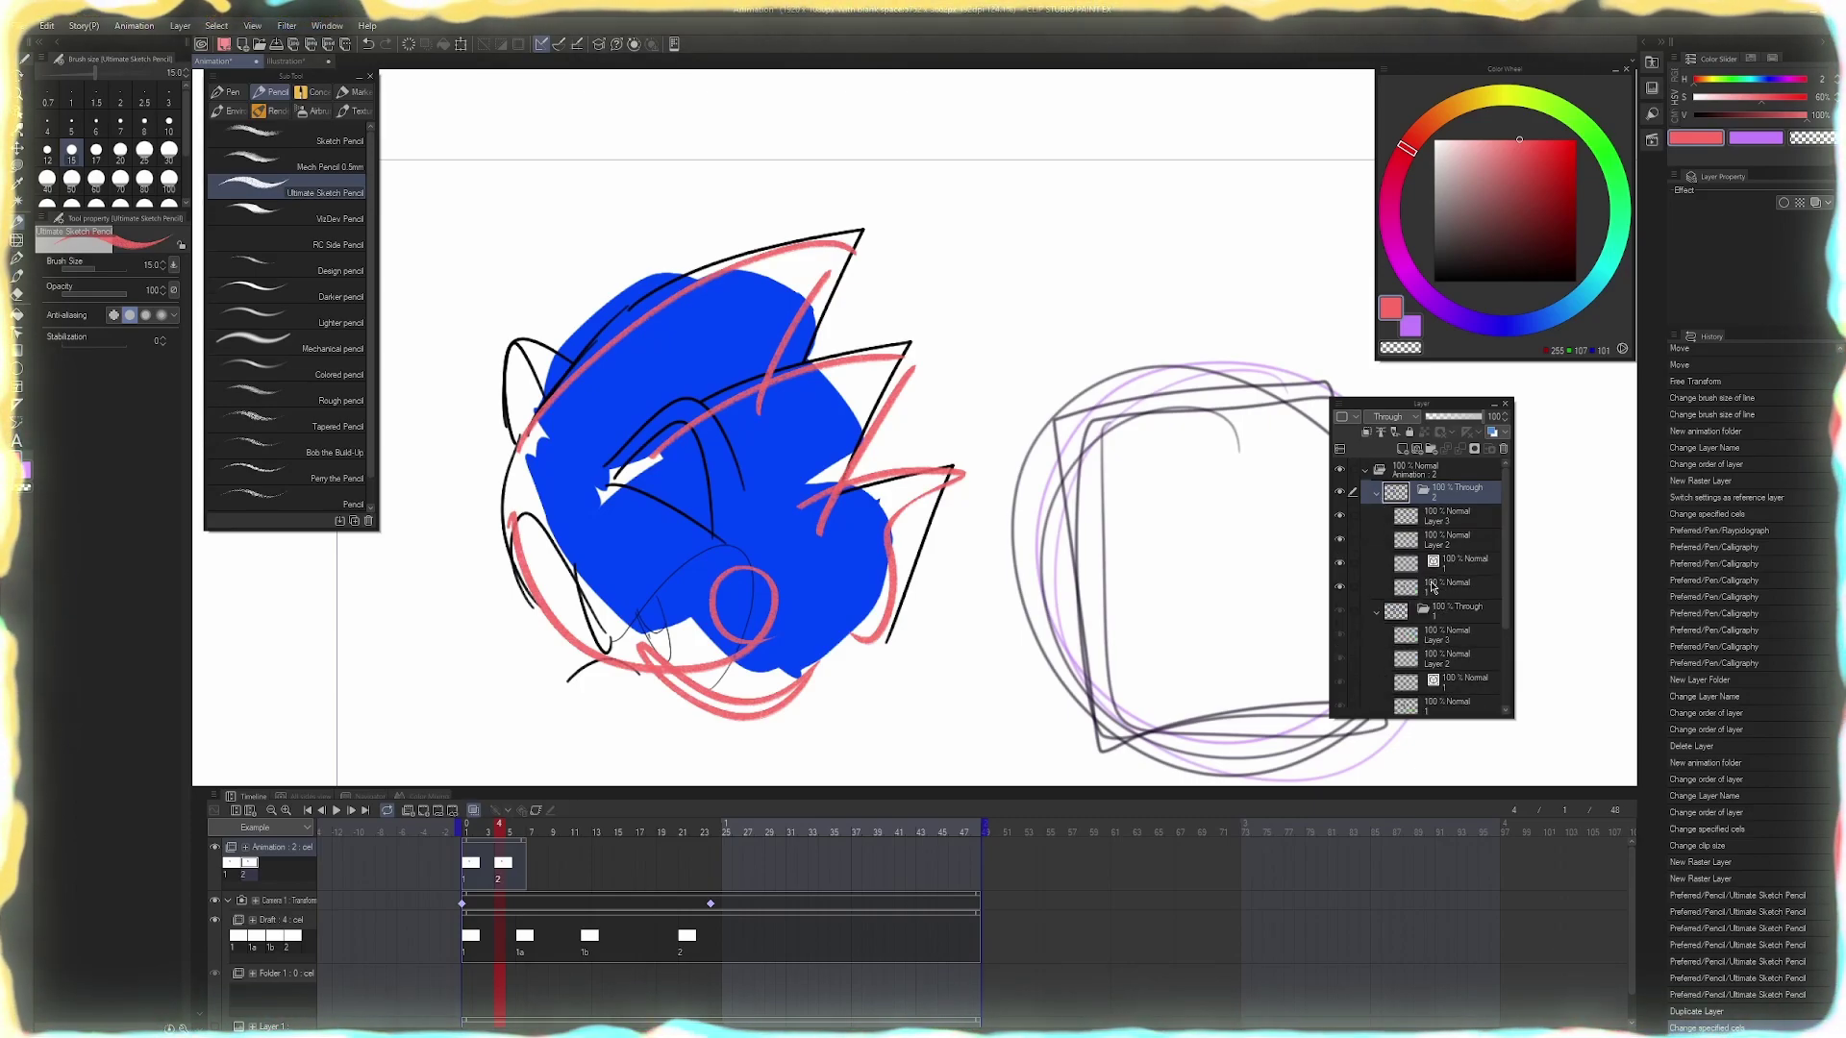
{"action": "left_click", "coordinate": [1344, 592]}
{"action": "scroll", "coordinate": [1411, 622], "scroll_direction": "down", "scroll_amount": 2}
{"action": "left_click", "coordinate": [1341, 635]}
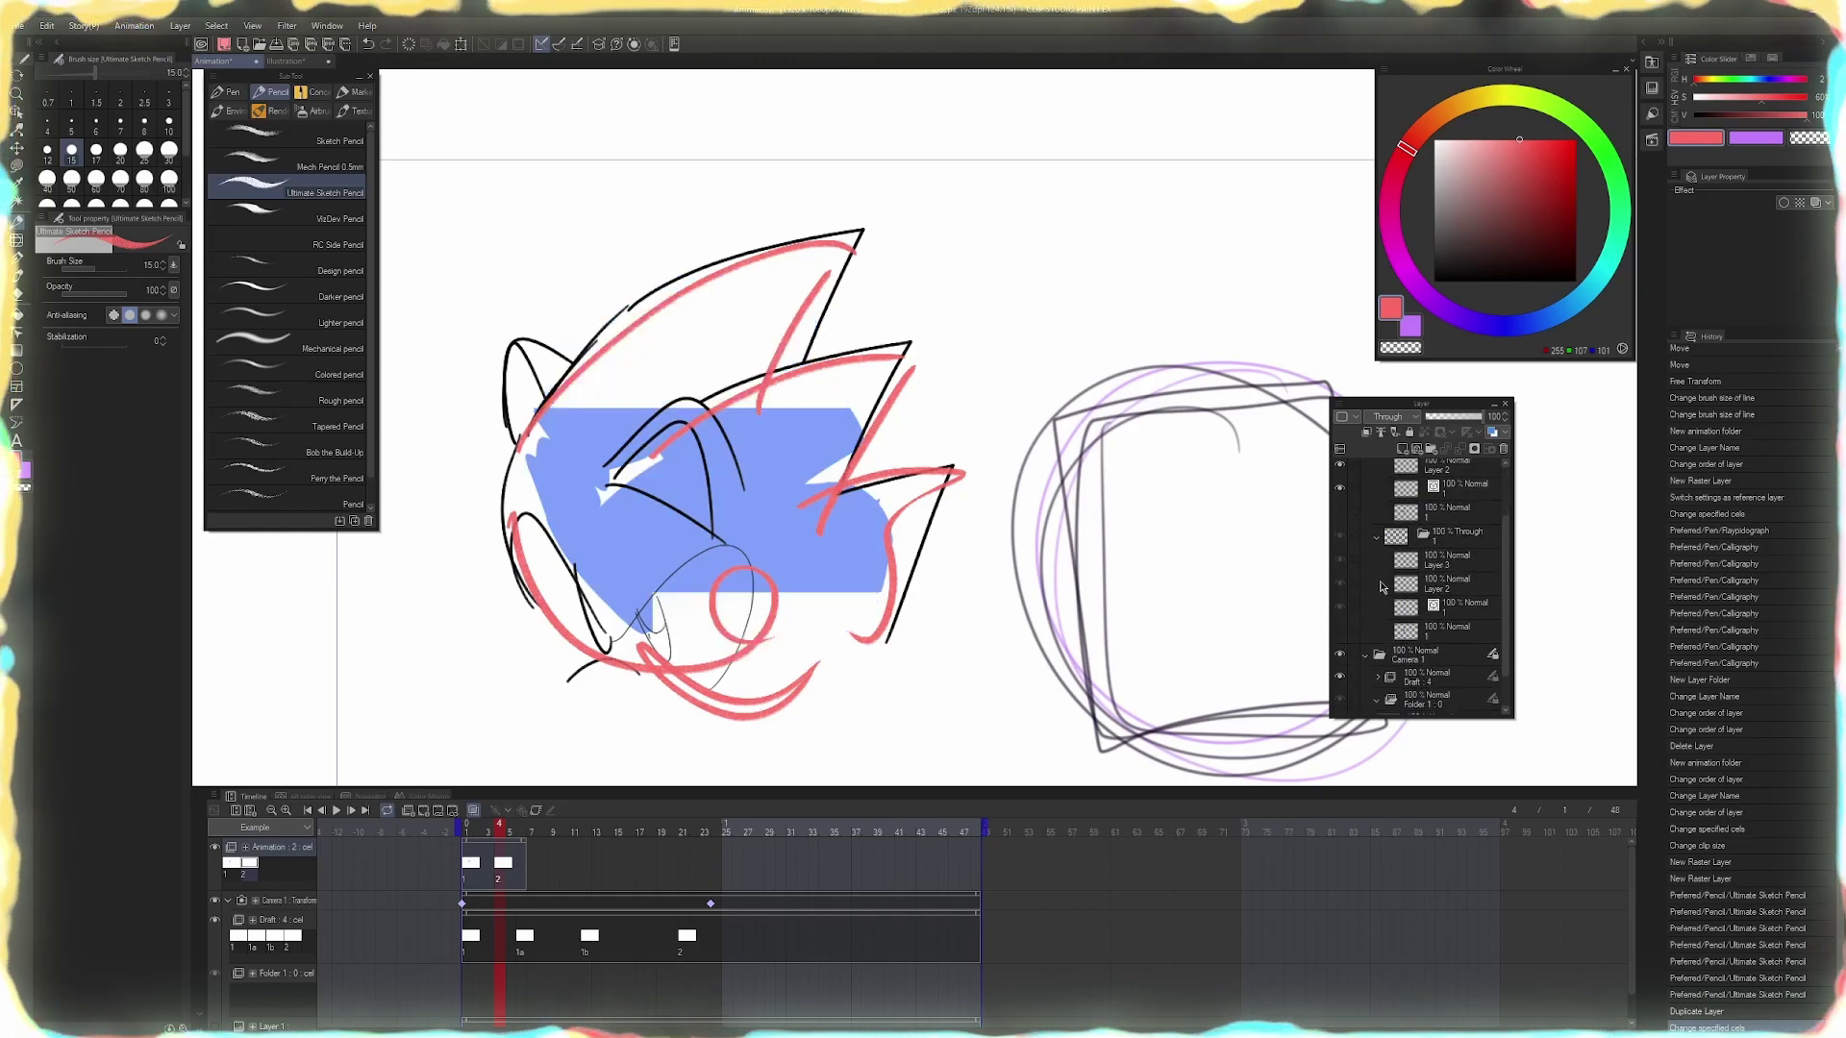
{"action": "left_click", "coordinate": [479, 828]}
{"action": "scroll", "coordinate": [1395, 581], "scroll_direction": "up", "scroll_amount": 3}
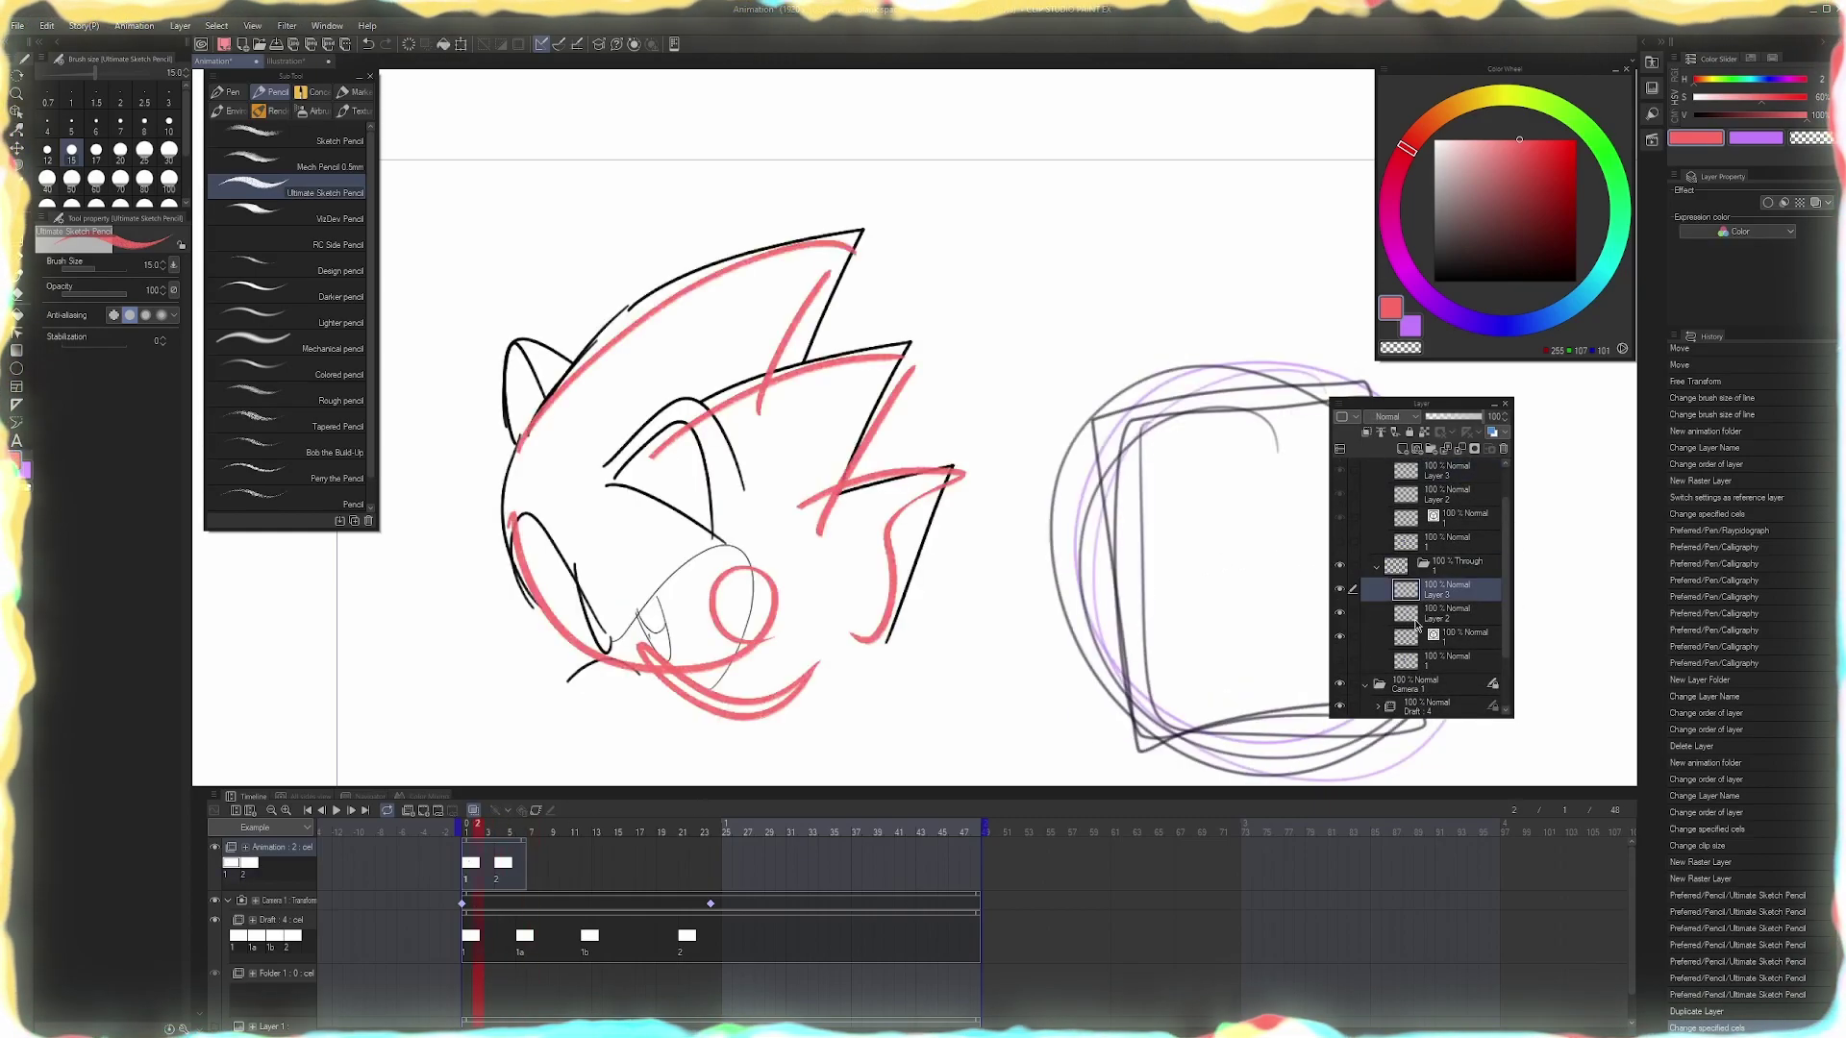
{"action": "left_click", "coordinate": [1376, 494]}
{"action": "left_click", "coordinate": [1378, 516]}
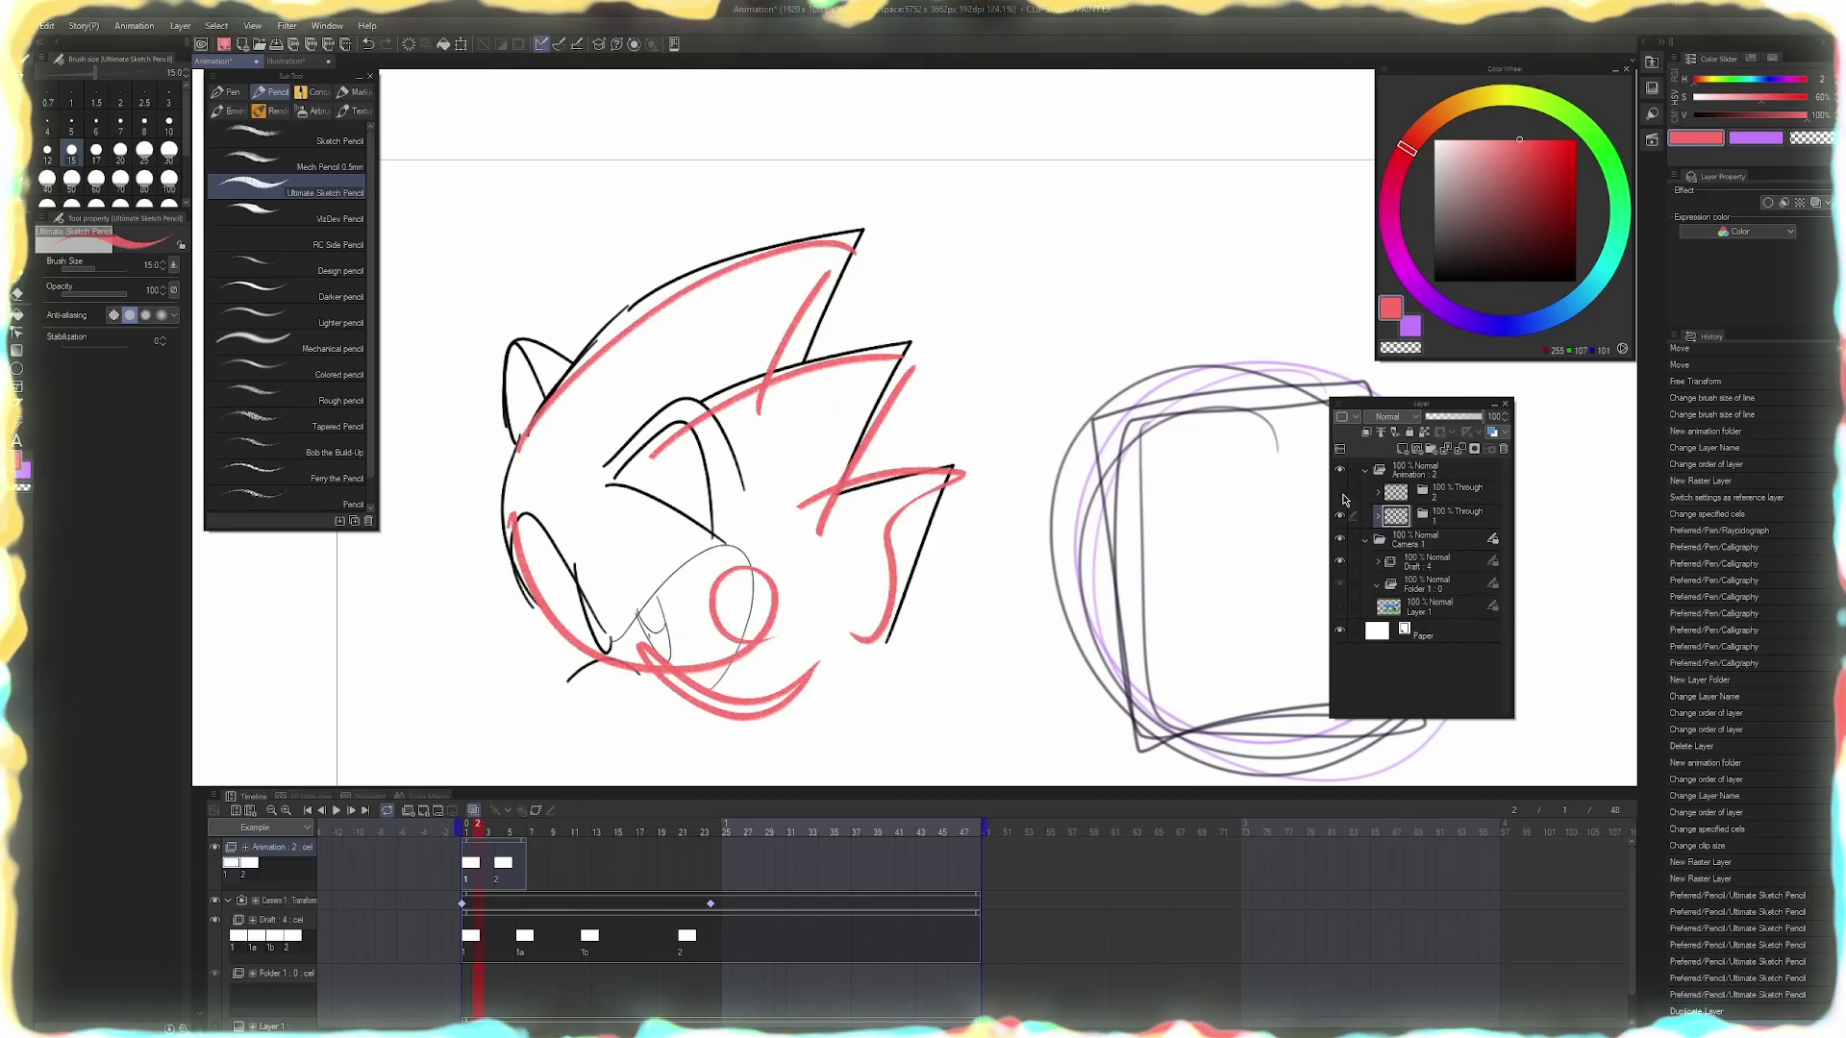
{"action": "left_click", "coordinate": [1456, 492]}
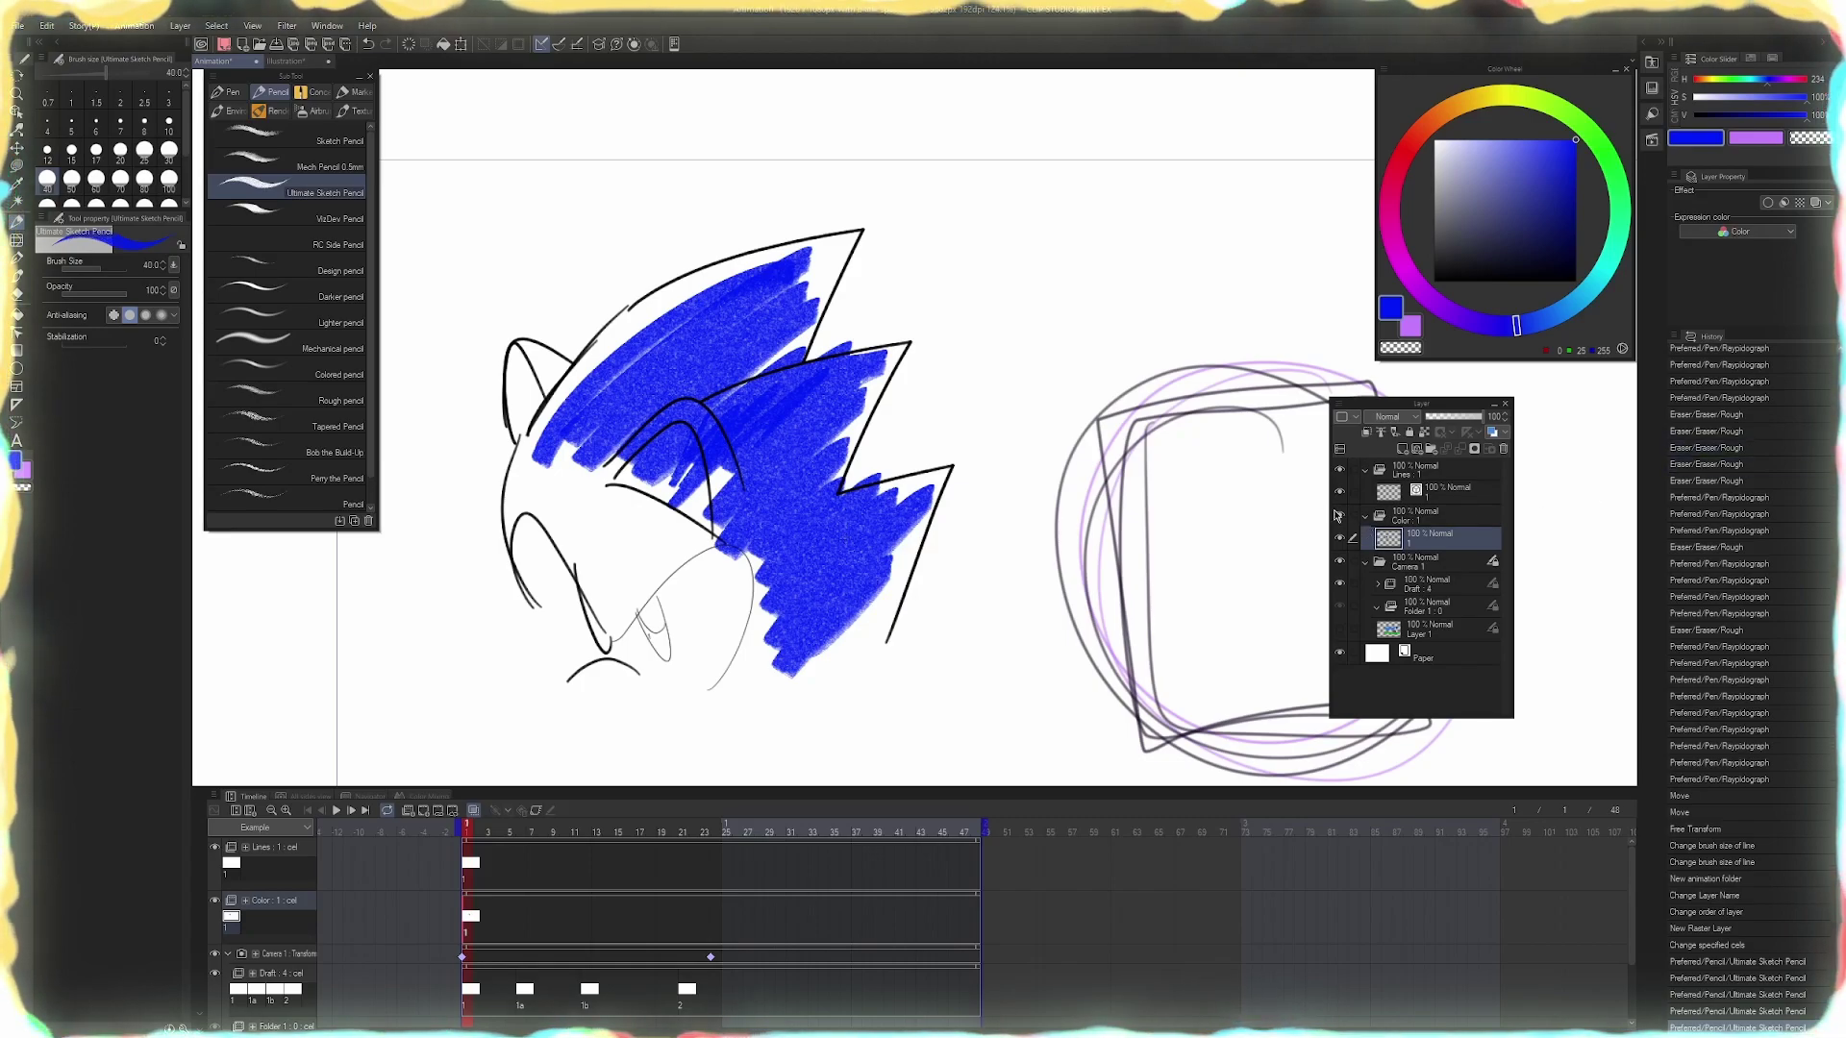
Toggle the visibility of the Color folder and the line art layer to compare fill and lines separately
{"action": "left_click", "coordinate": [1335, 515]}
{"action": "left_click", "coordinate": [1335, 514]}
{"action": "left_click", "coordinate": [1340, 493]}
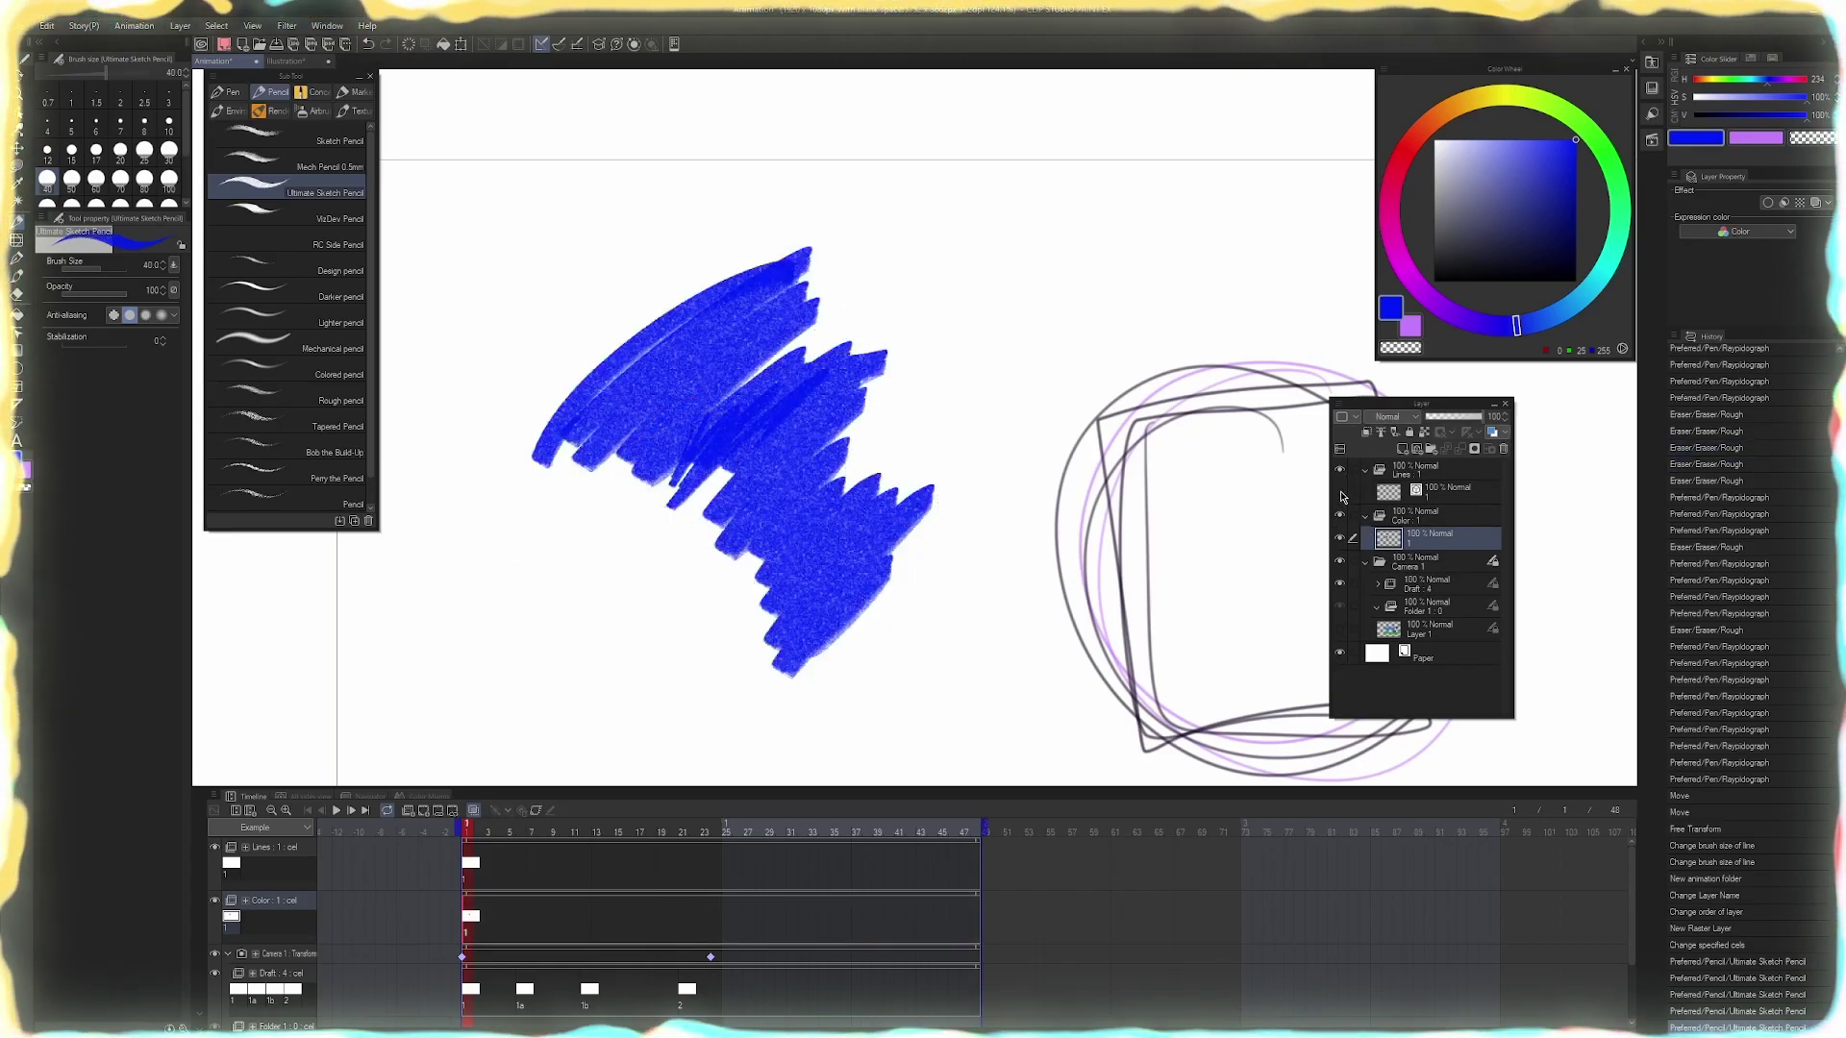
{"action": "left_click", "coordinate": [1340, 492]}
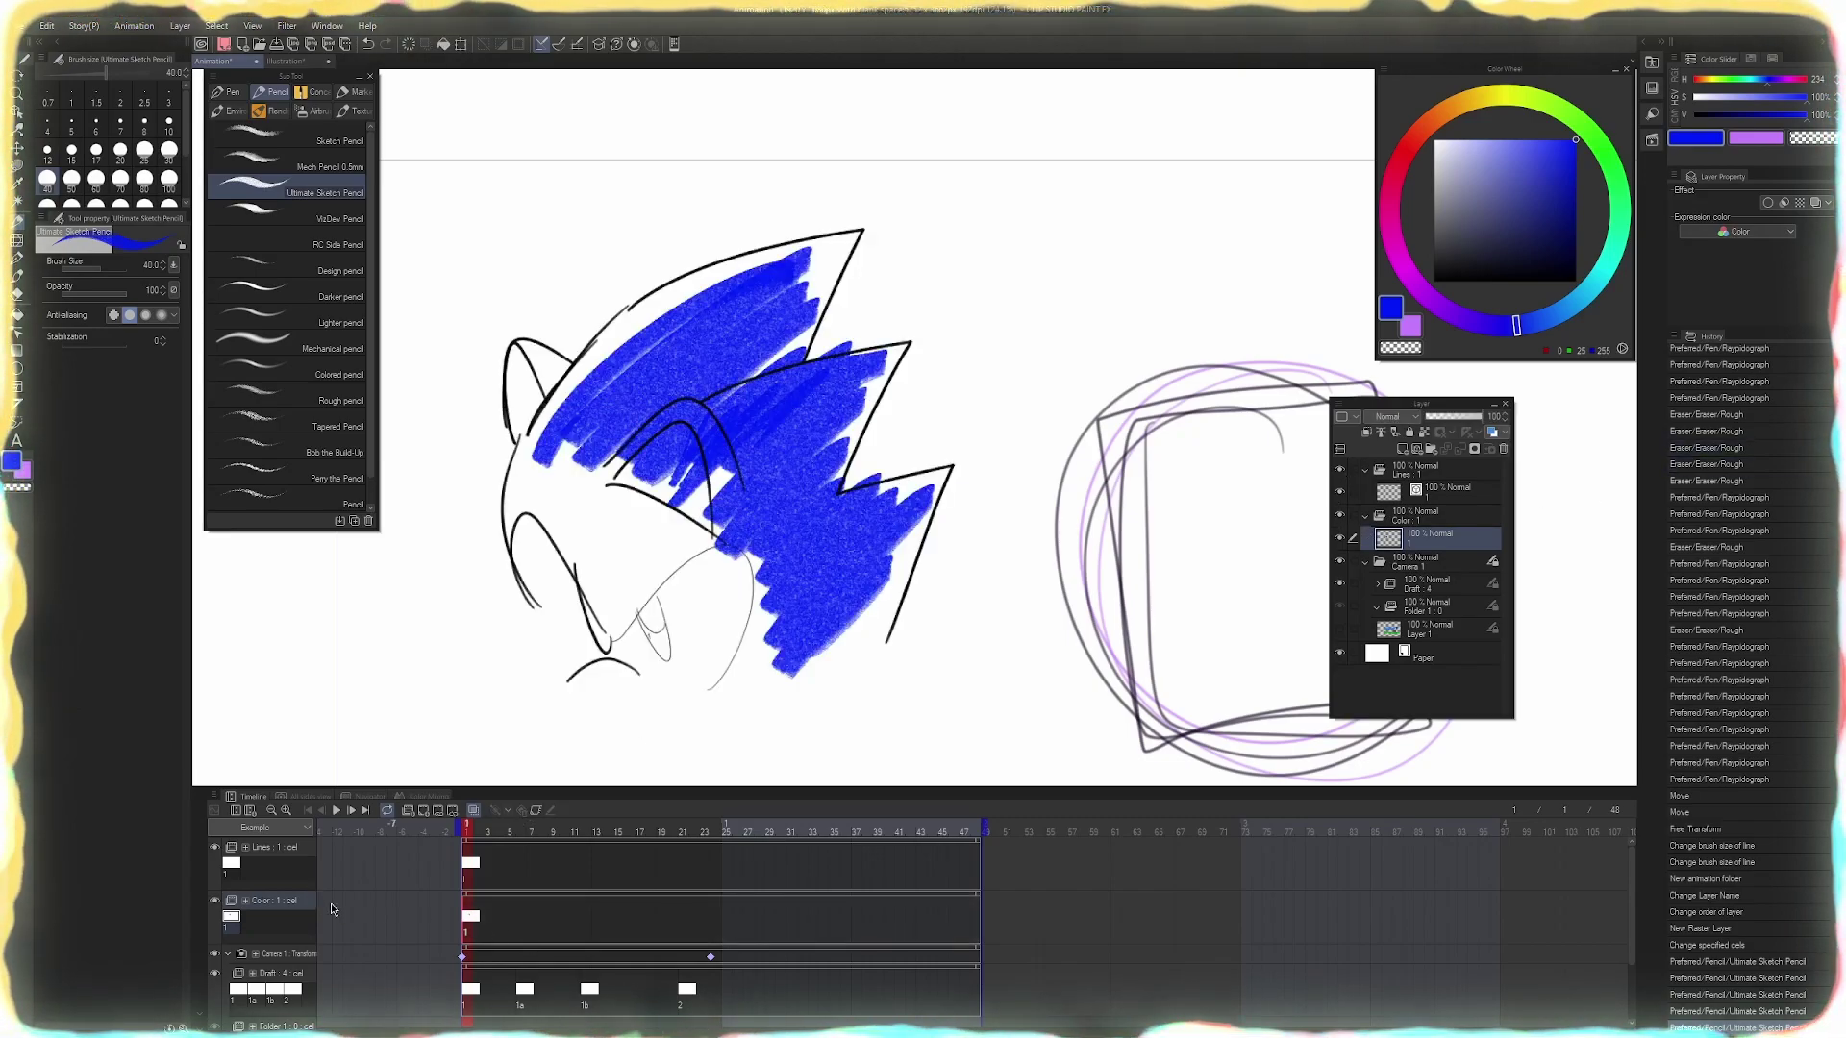
Create a layer folder above the Lines animation folder, outside of it, and open its name for editing
{"action": "left_click", "coordinate": [1439, 473]}
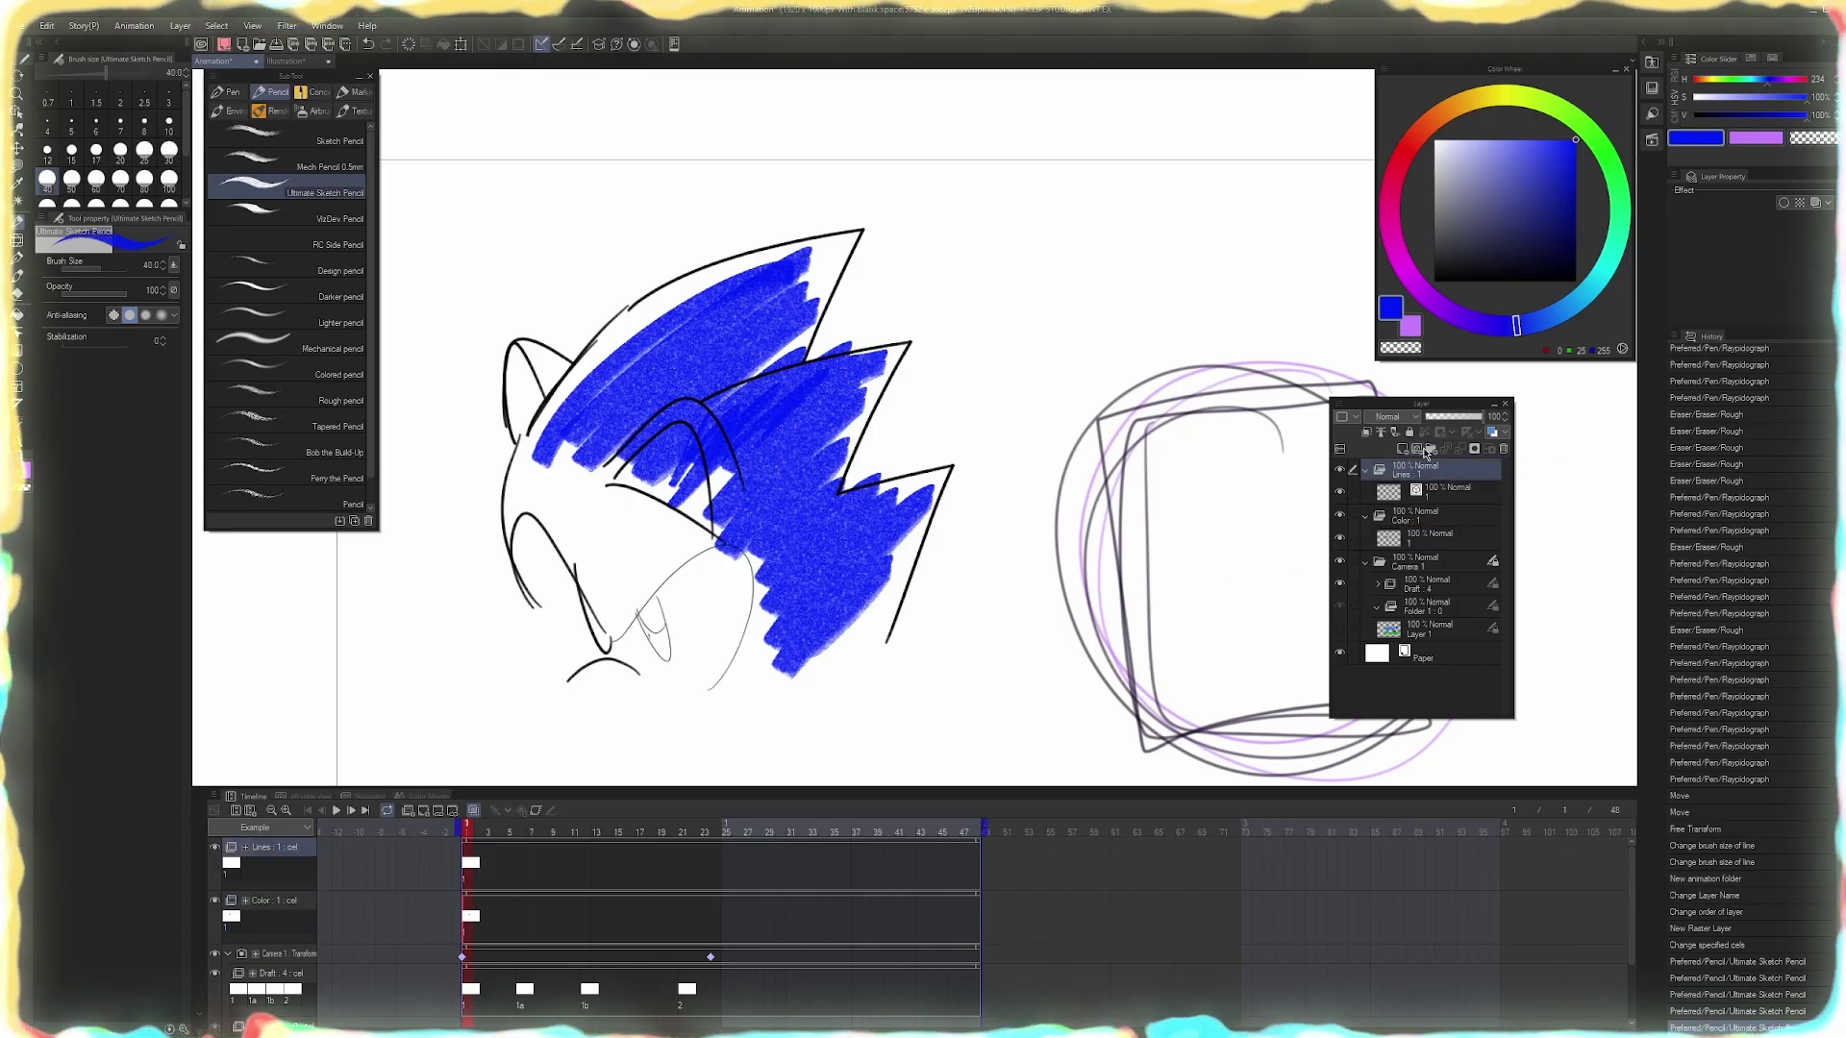
{"action": "left_click", "coordinate": [1417, 449]}
{"action": "key", "text": "ctrl+z"}
{"action": "left_click", "coordinate": [1430, 451]}
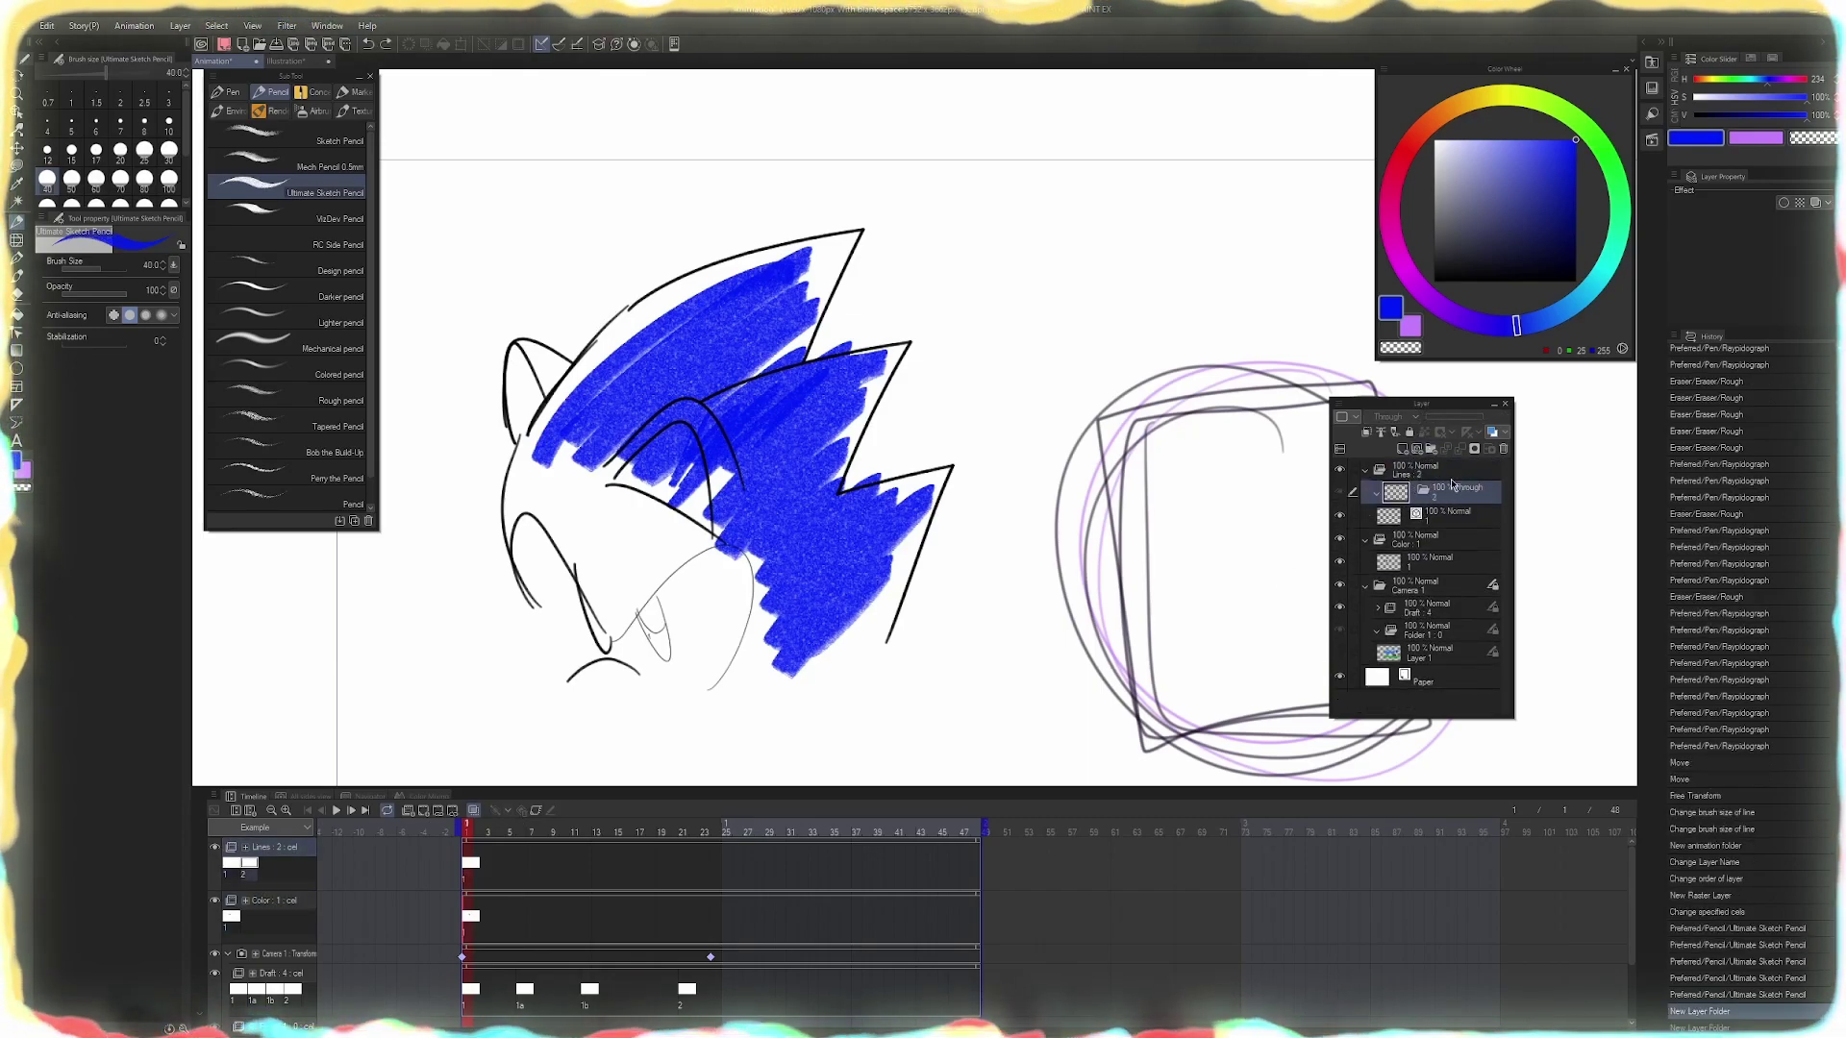
{"action": "mouse_move", "coordinate": [1427, 491]}
{"action": "left_mouse_down"}
{"action": "mouse_move", "coordinate": [1427, 471]}
{"action": "mouse_move", "coordinate": [1401, 467]}
{"action": "left_mouse_up"}
{"action": "double_click", "coordinate": [1402, 477]}
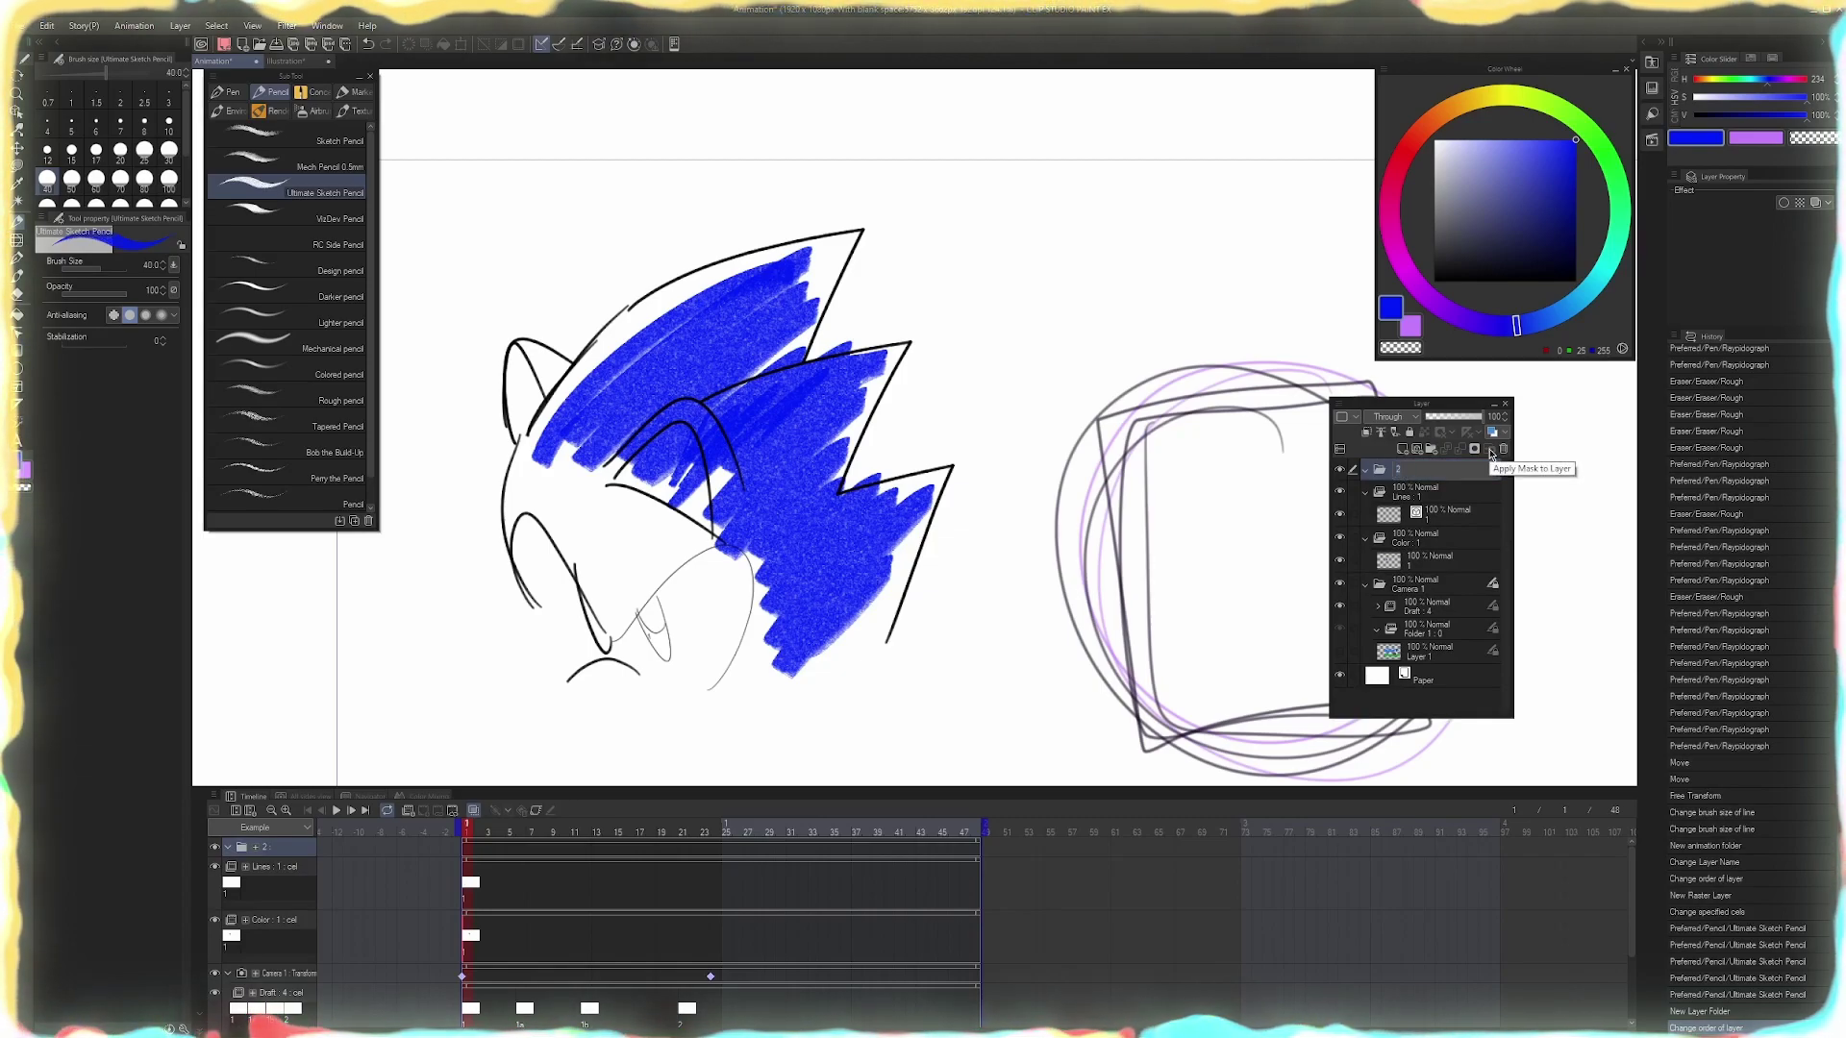
{"action": "type", "text": "SO"}
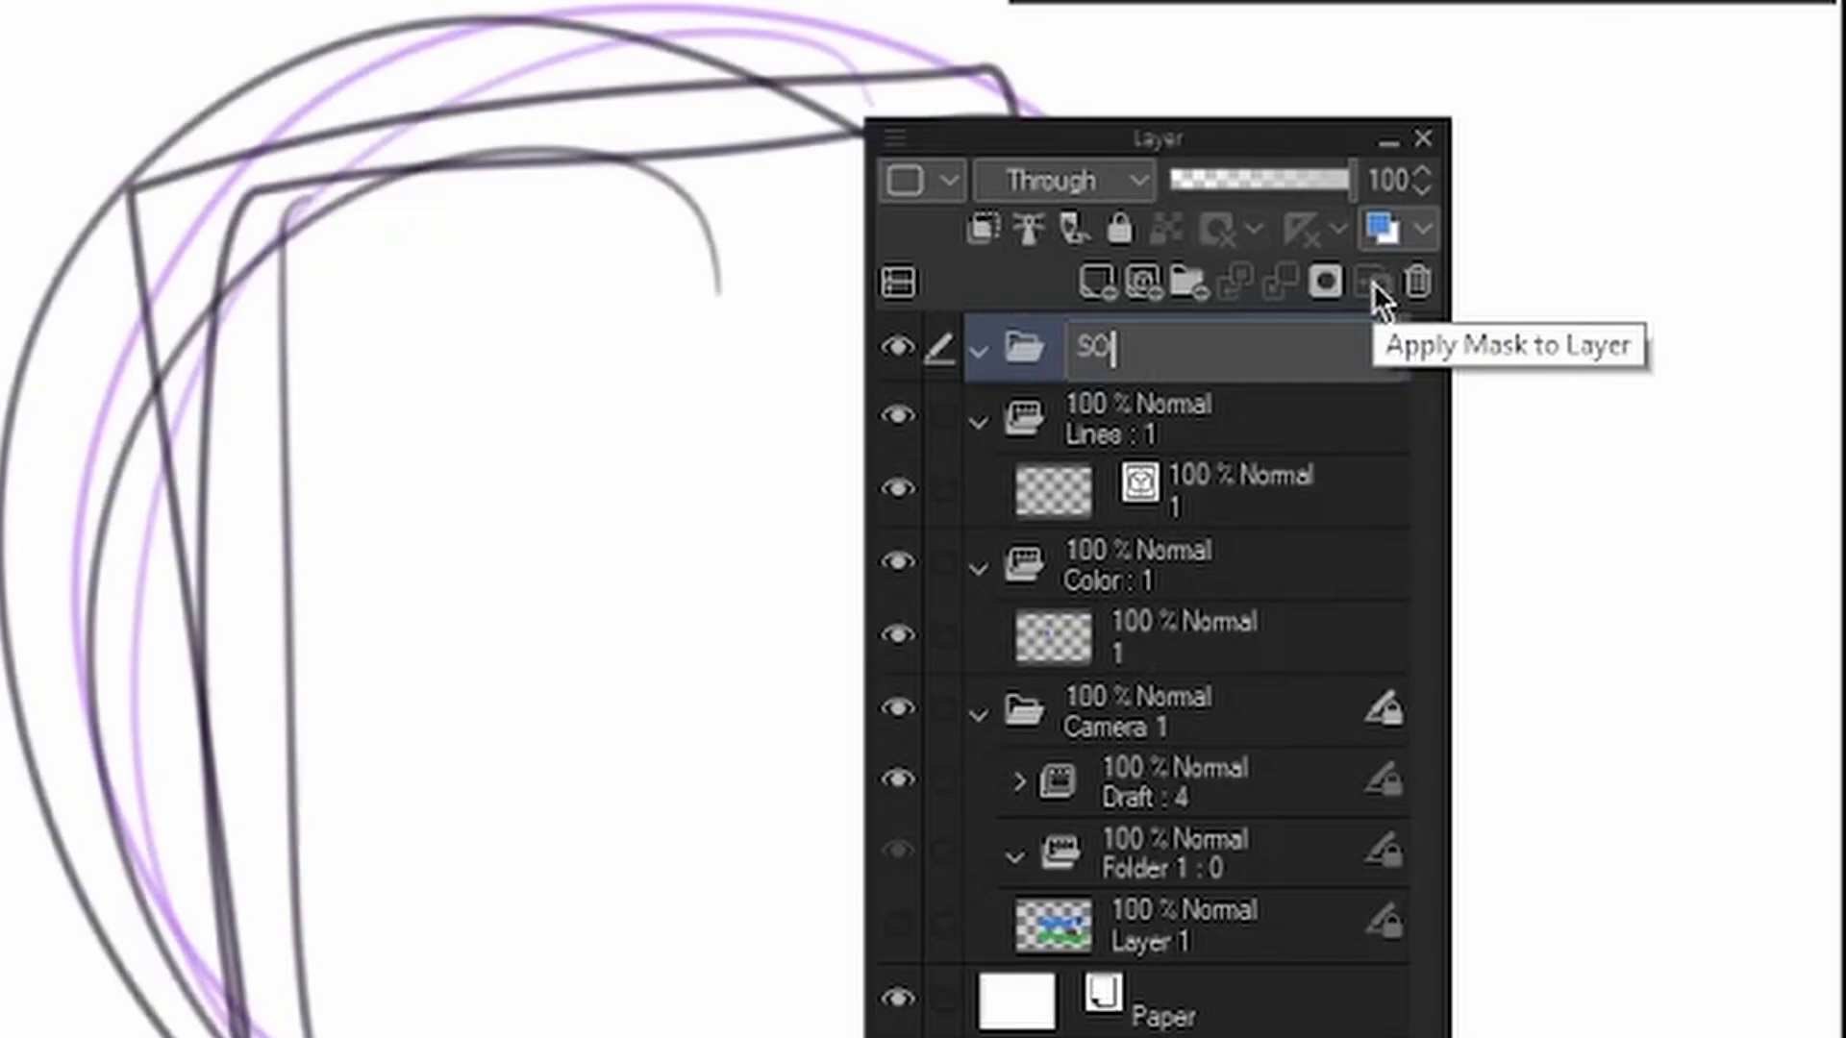
{"action": "key", "text": "BackSpace"}
{"action": "key", "text": "BackSpace"}
{"action": "type", "text": "Hedgehog"}
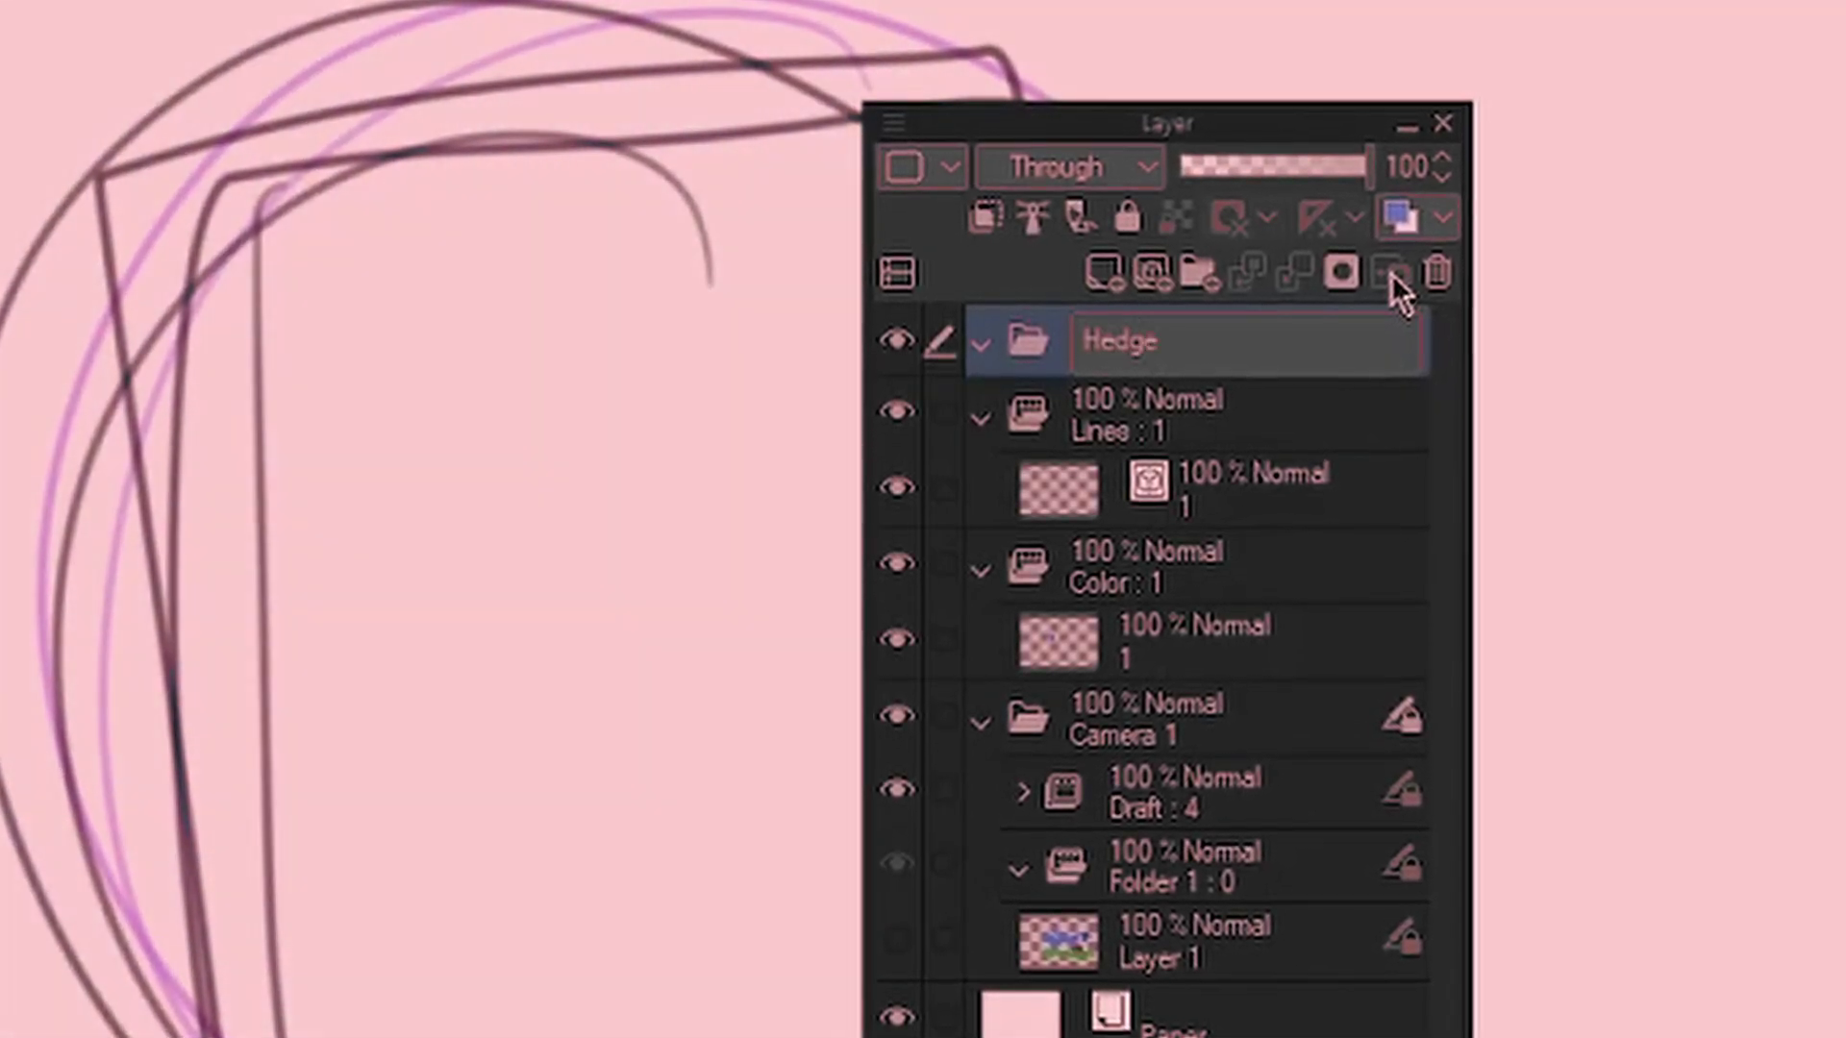
{"action": "key", "text": "BackSpace"}
{"action": "key", "text": "BackSpace"}
{"action": "key", "text": "BackSpace"}
{"action": "key", "text": "BackSpace"}
{"action": "key", "text": "BackSpace"}
{"action": "key", "text": "BackSpace"}
{"action": "key", "text": "BackSpace"}
{"action": "key", "text": "BackSpace"}
{"action": "type", "text": "Blue"}
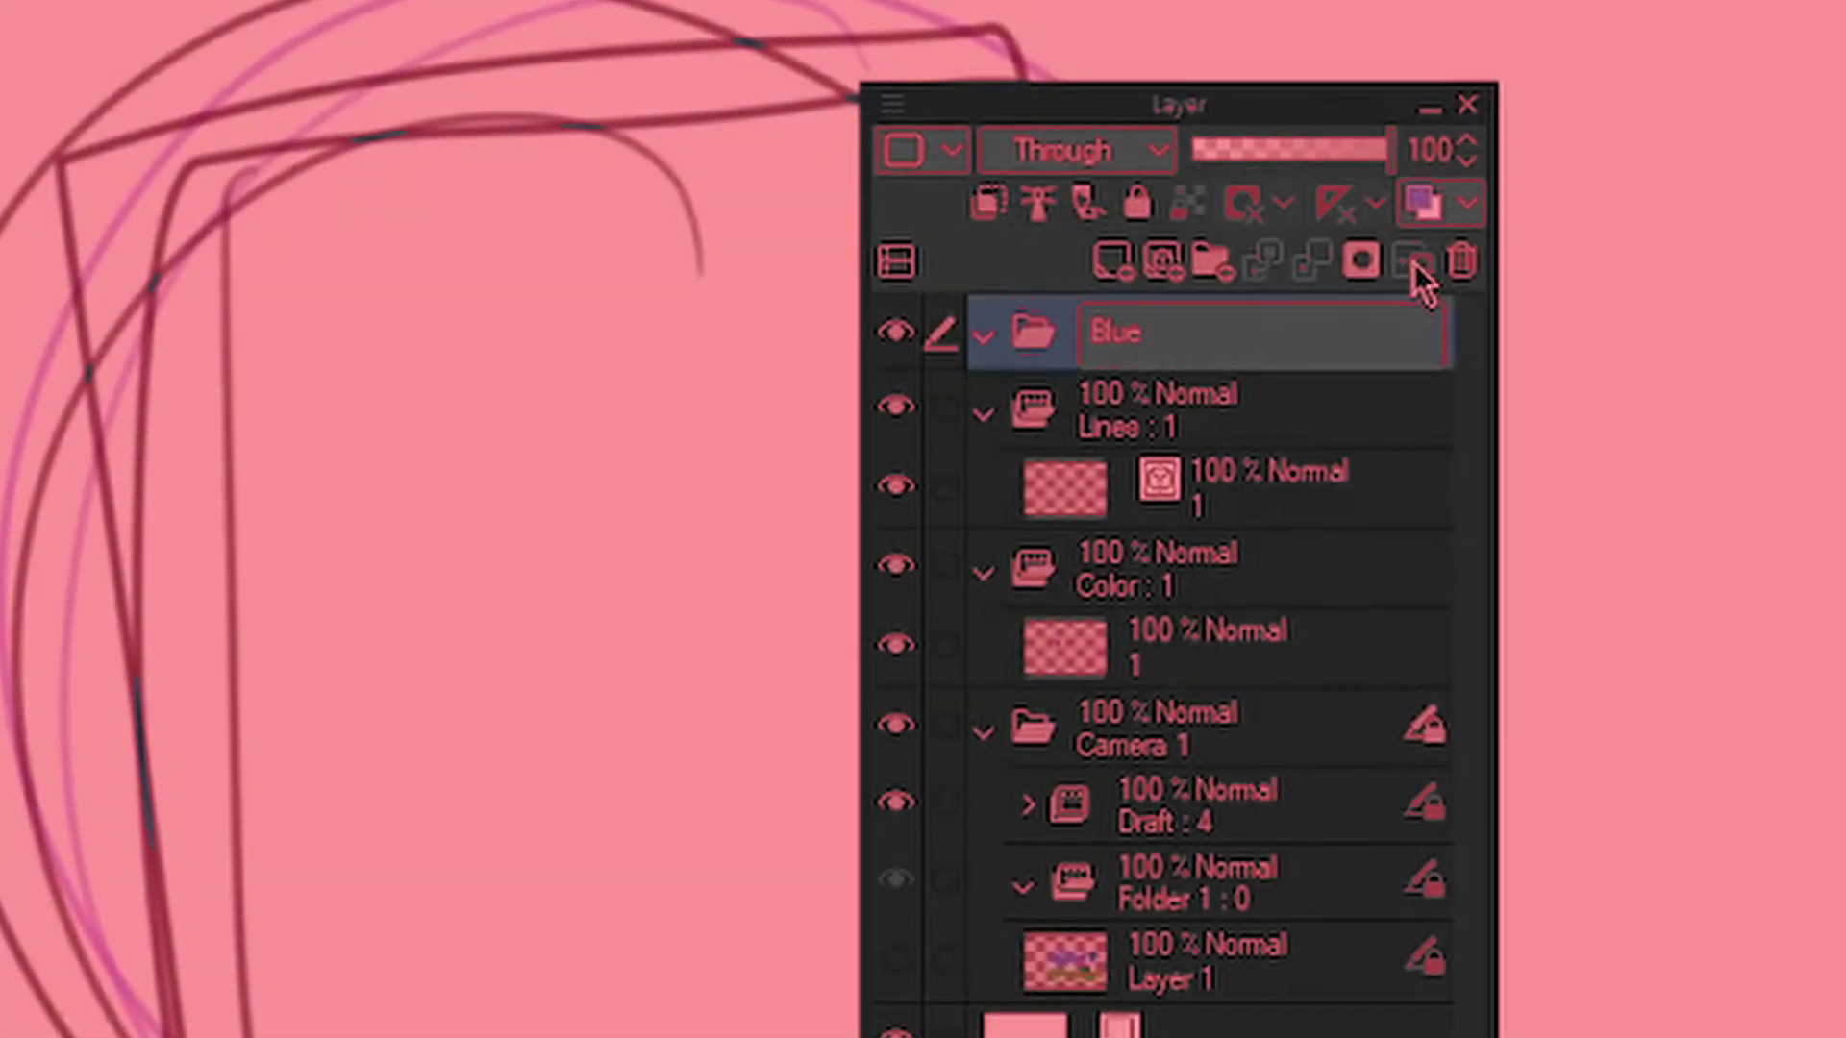
{"action": "type", "text": "RoyaltyFreeHedge"}
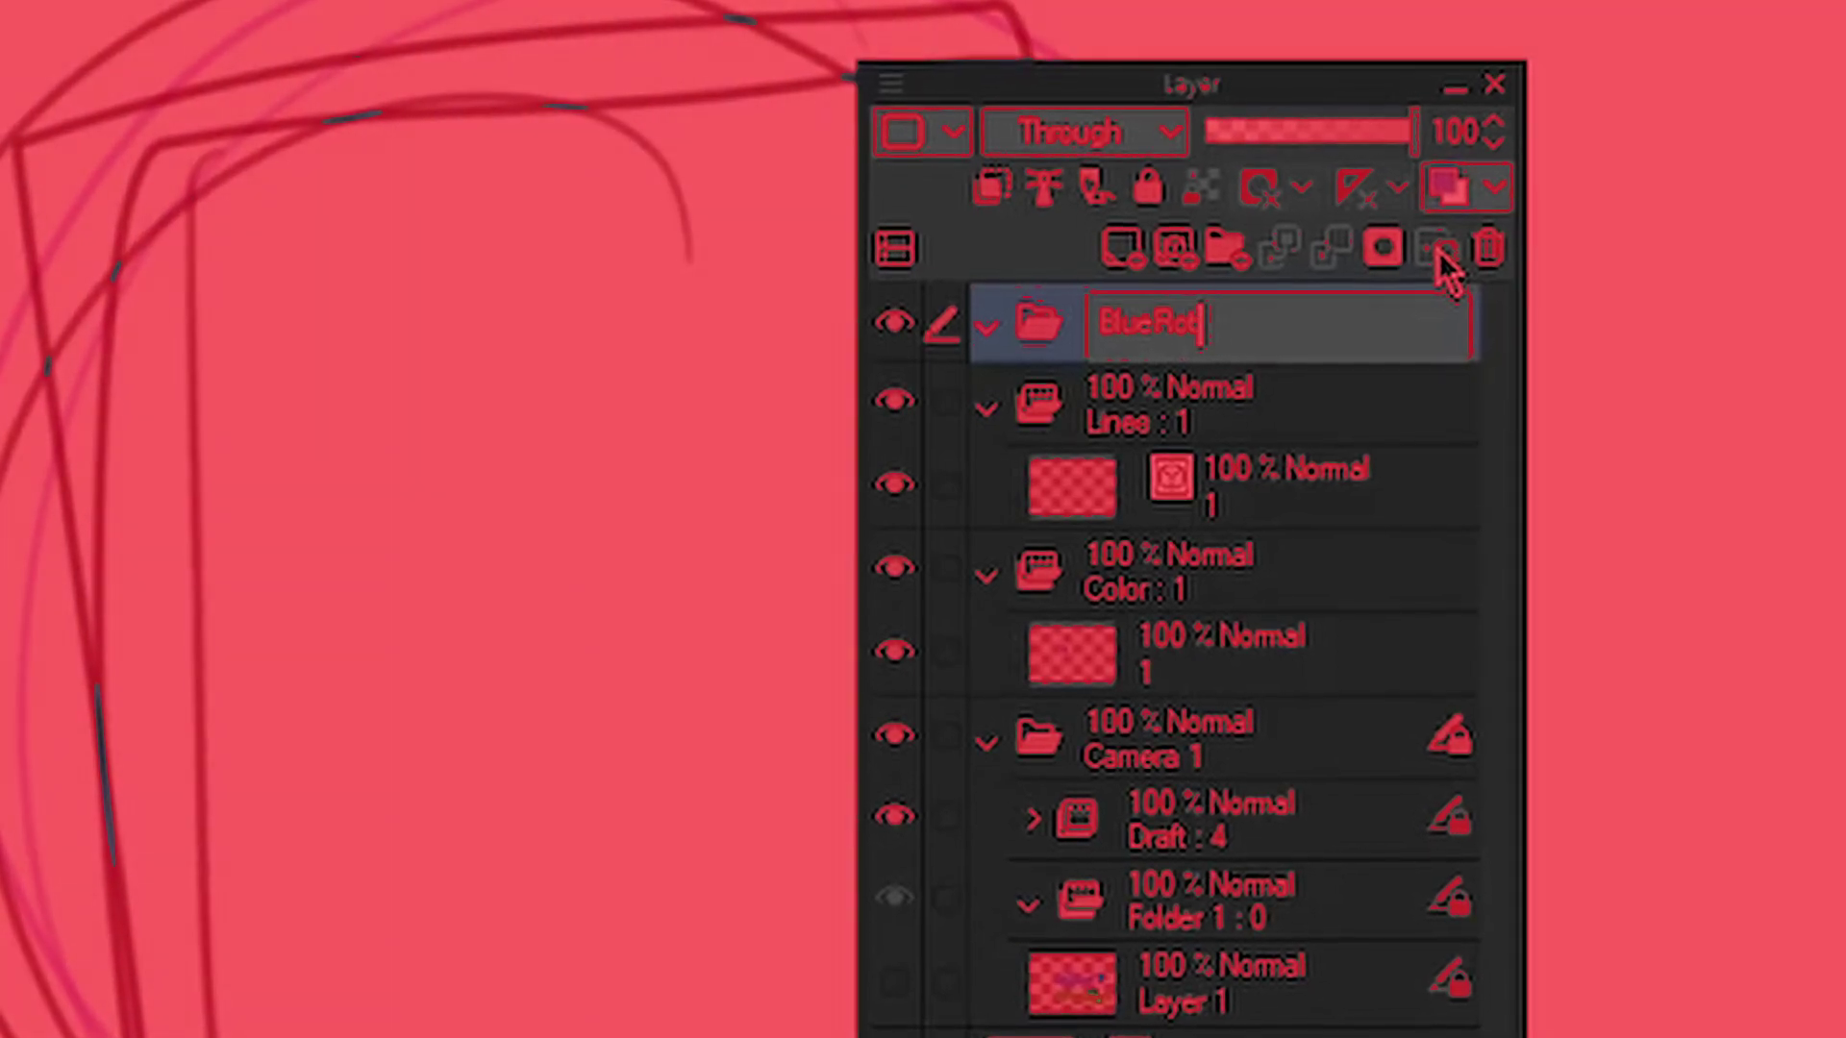
{"action": "key", "text": "BackSpace"}
{"action": "key", "text": "BackSpace"}
{"action": "key", "text": "BackSpace"}
{"action": "key", "text": "BackSpace"}
{"action": "key", "text": "BackSpace"}
{"action": "key", "text": "BackSpace"}
{"action": "key", "text": "BackSpace"}
{"action": "key", "text": "BackSpace"}
{"action": "key", "text": "BackSpace"}
{"action": "key", "text": "BackSpace"}
{"action": "key", "text": "BackSpace"}
{"action": "key", "text": "BackSpace"}
{"action": "key", "text": "BackSpace"}
{"action": "key", "text": "BackSpace"}
{"action": "key", "text": "BackSpace"}
{"action": "key", "text": "BackSpace"}
{"action": "key", "text": "BackSpace"}
{"action": "key", "text": "BackSpace"}
{"action": "key", "text": "BackSpace"}
{"action": "key", "text": "BackSpace"}
Name the new layer folder Sonic_Head, collapse the Lines and Color animation folders, and move both into it
{"action": "type", "text": "Sonic_Head"}
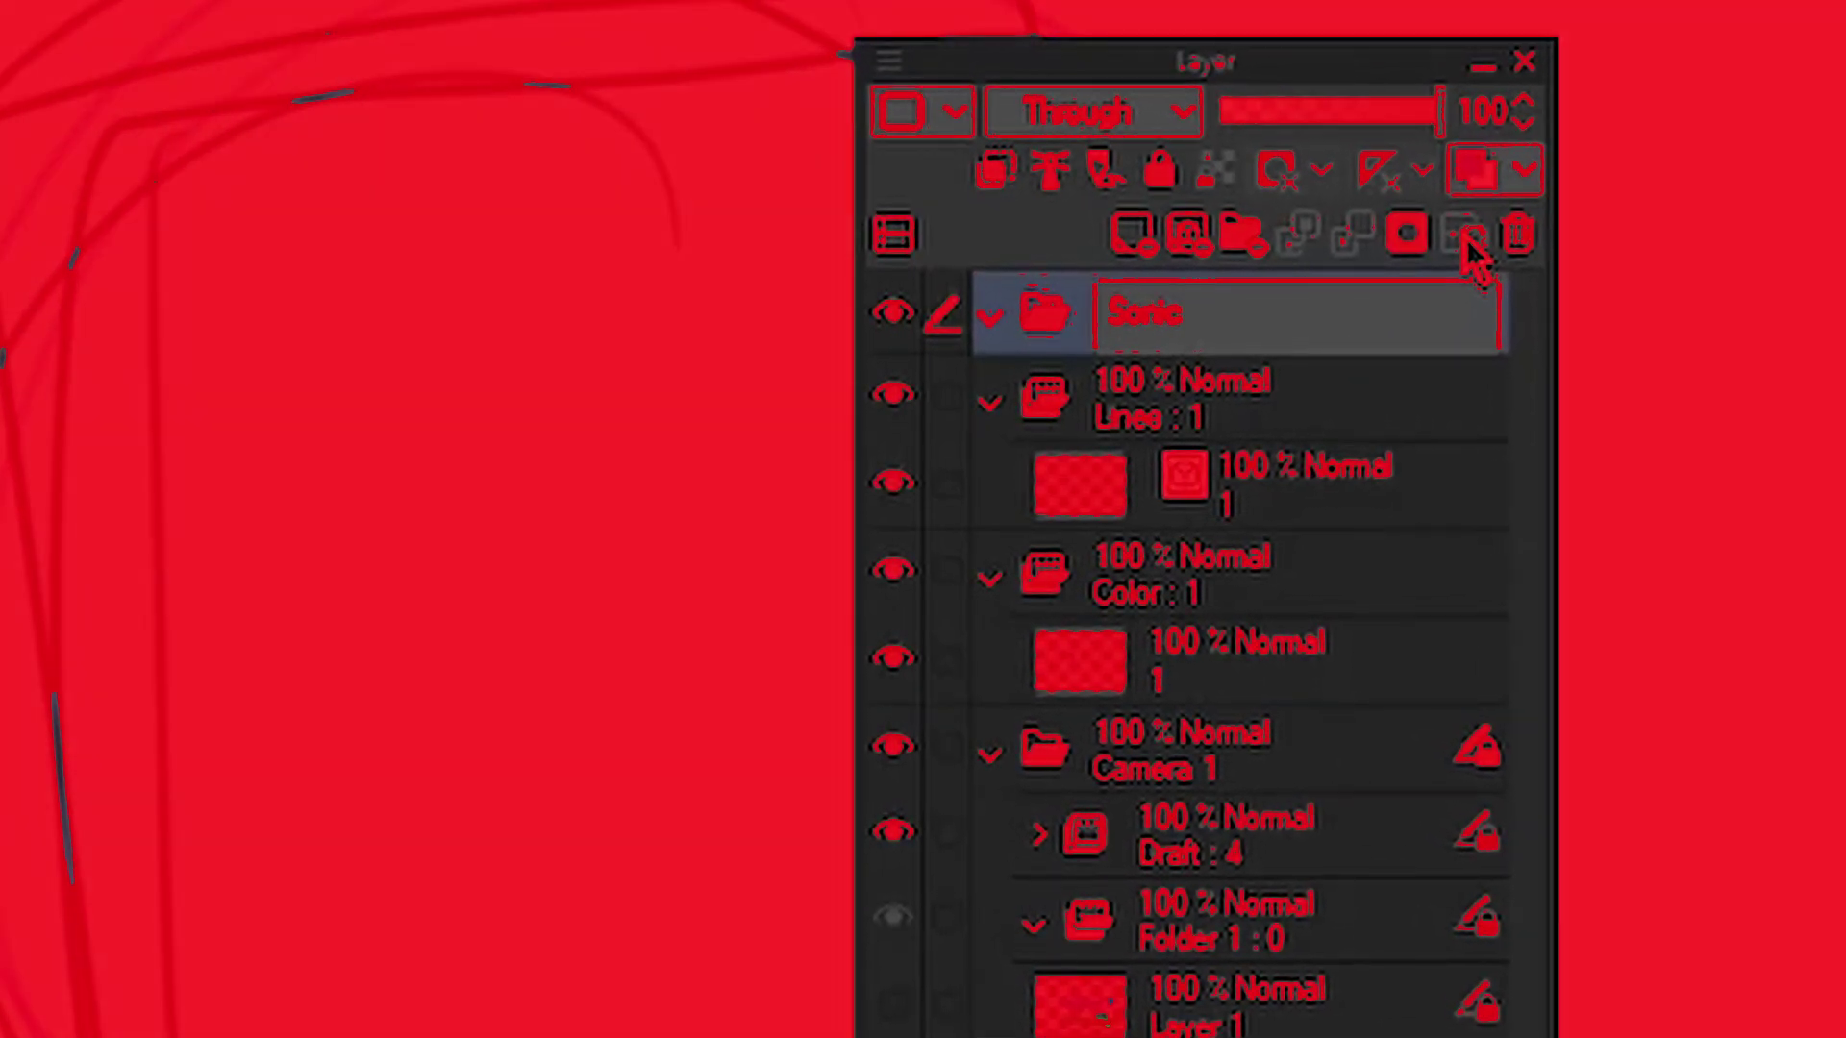
{"action": "key", "text": "Return"}
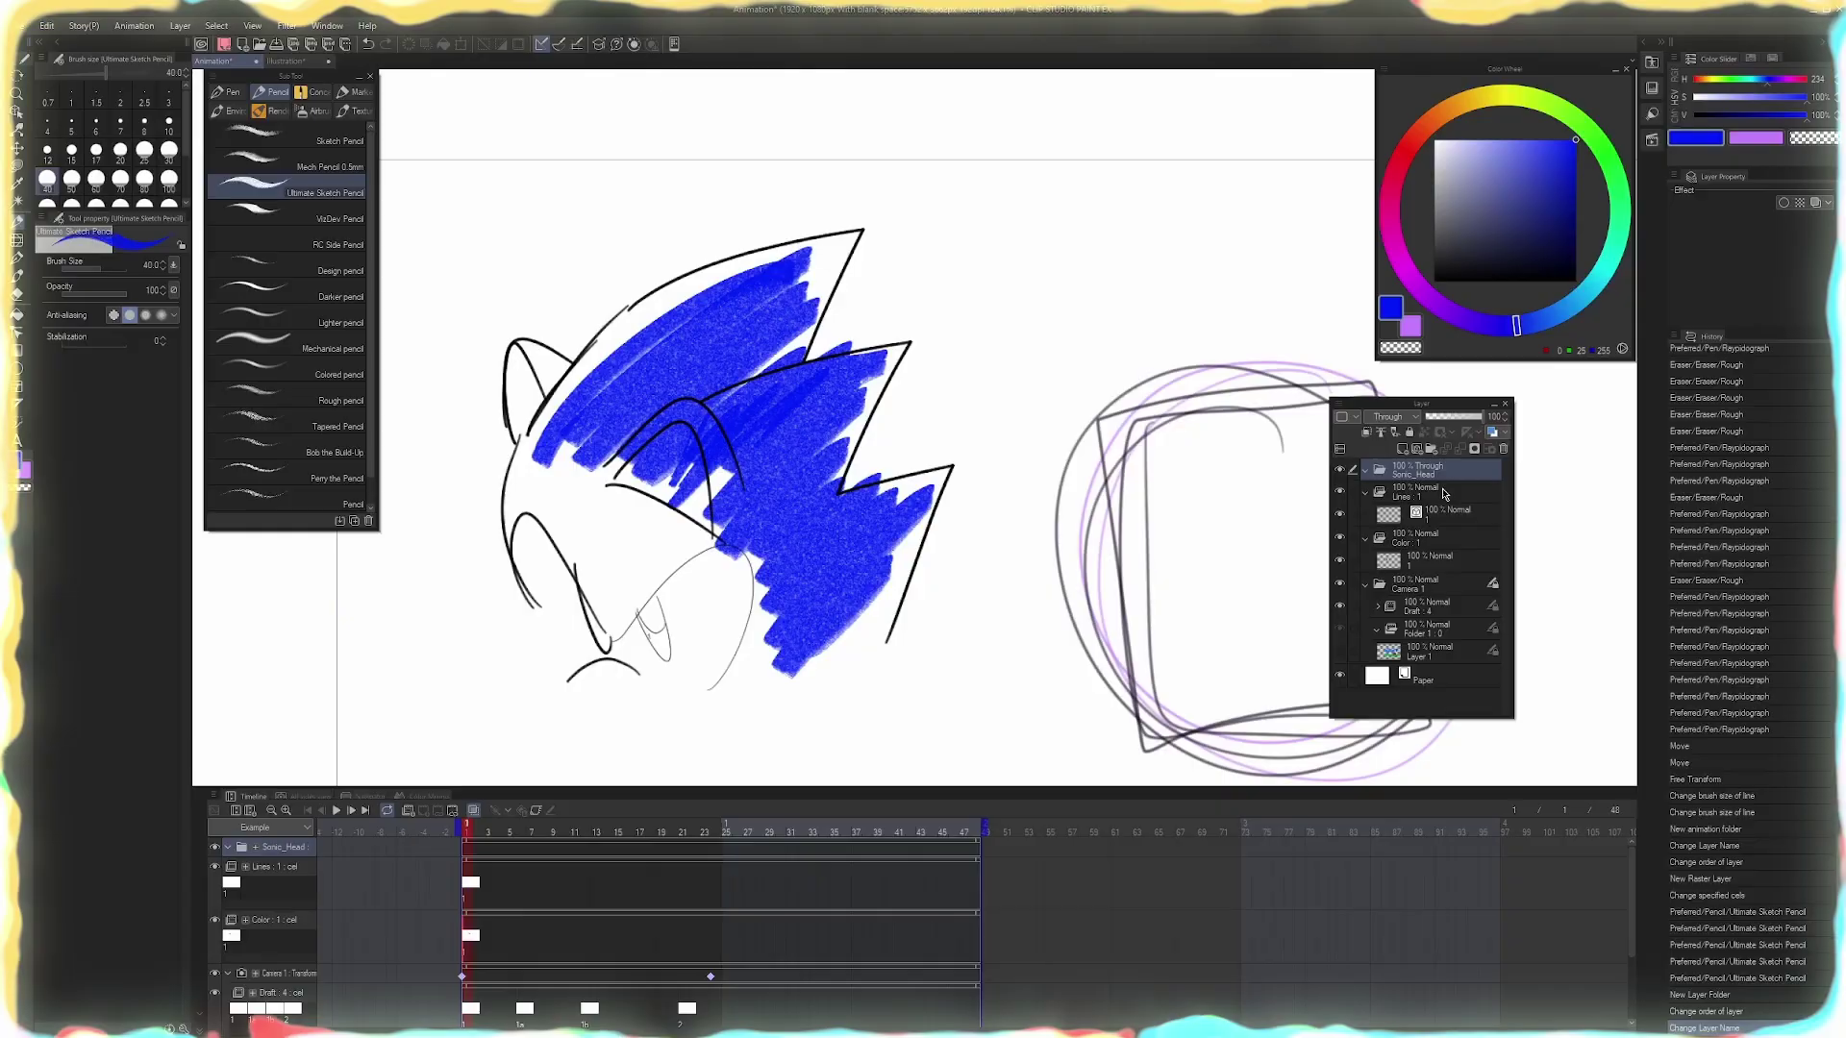
{"action": "left_click", "coordinate": [1444, 494]}
{"action": "left_click", "coordinate": [1366, 491]}
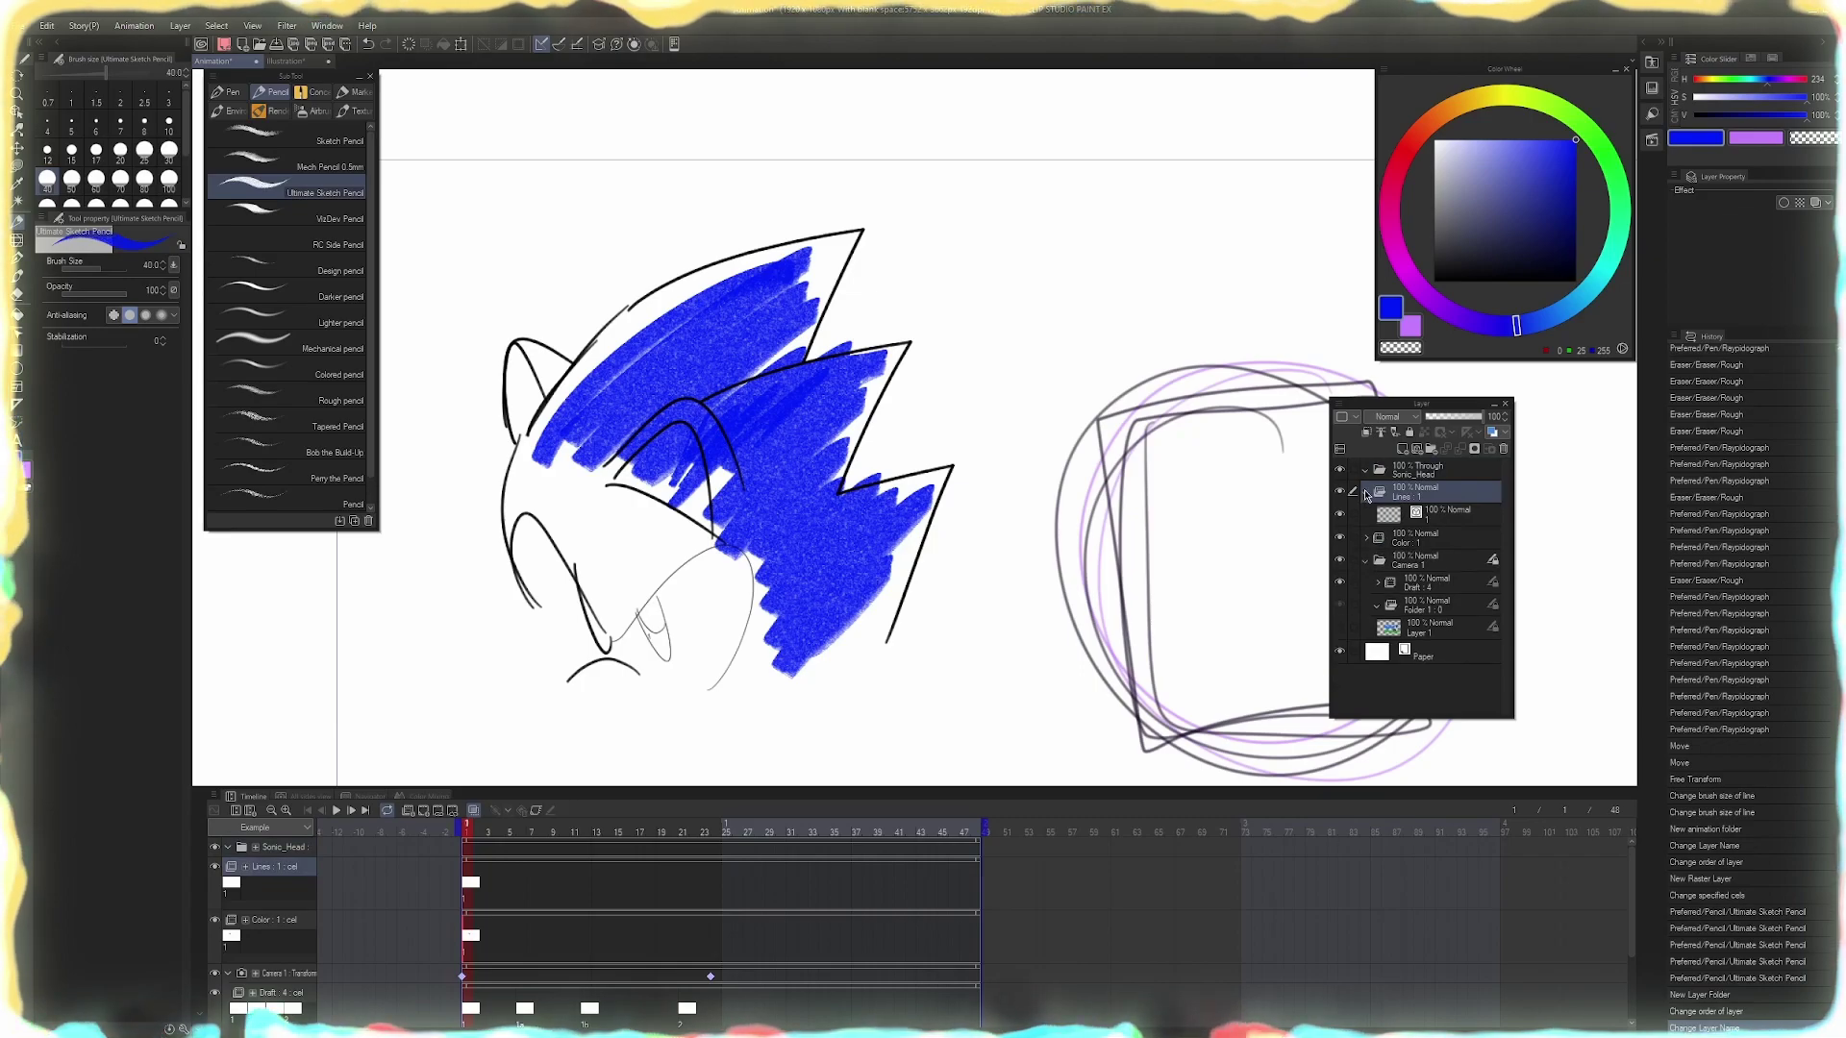
{"action": "left_click", "coordinate": [1366, 513]}
{"action": "left_click", "coordinate": [1415, 515], "text": "shift"}
{"action": "left_click_drag", "start_coordinate": [1417, 512], "coordinate": [1423, 473]}
{"action": "left_click", "coordinate": [1476, 490]}
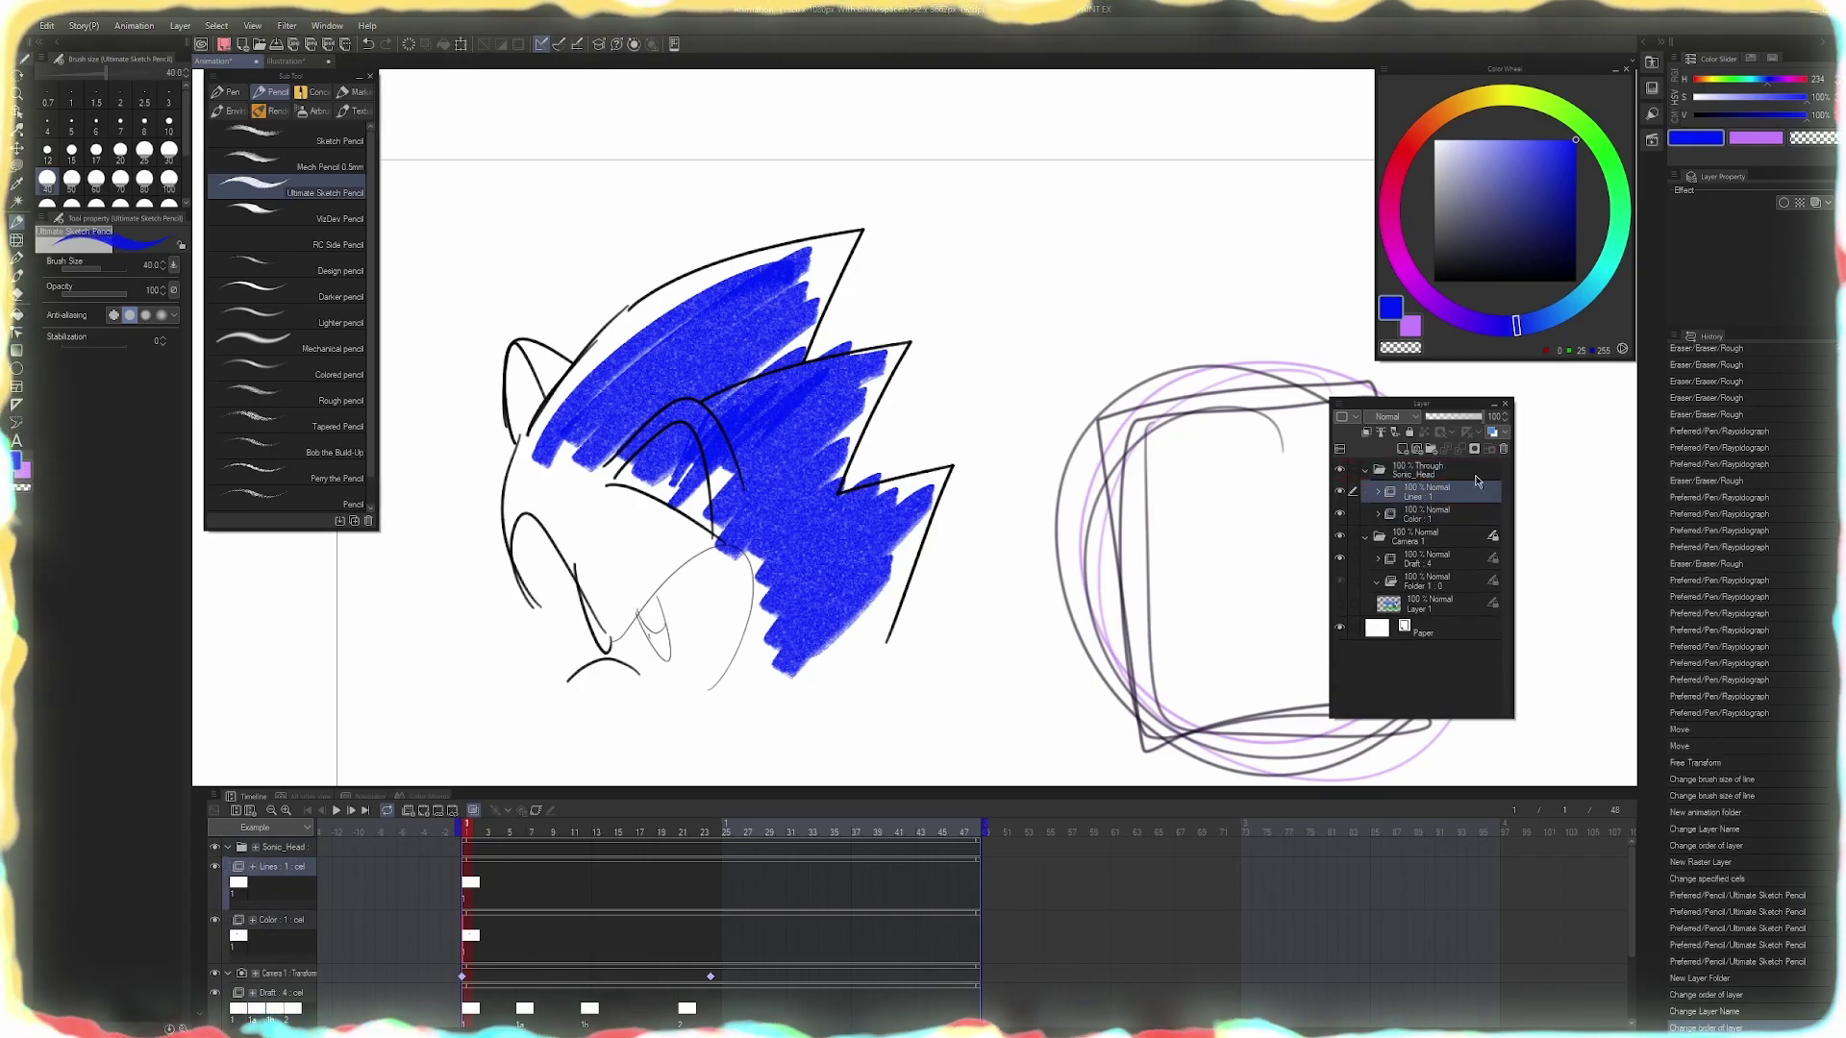
Select the Sonic_Head folder and collapse its track and the Camera 1 track in the timeline
{"action": "left_click", "coordinate": [1403, 470]}
{"action": "left_click", "coordinate": [228, 847]}
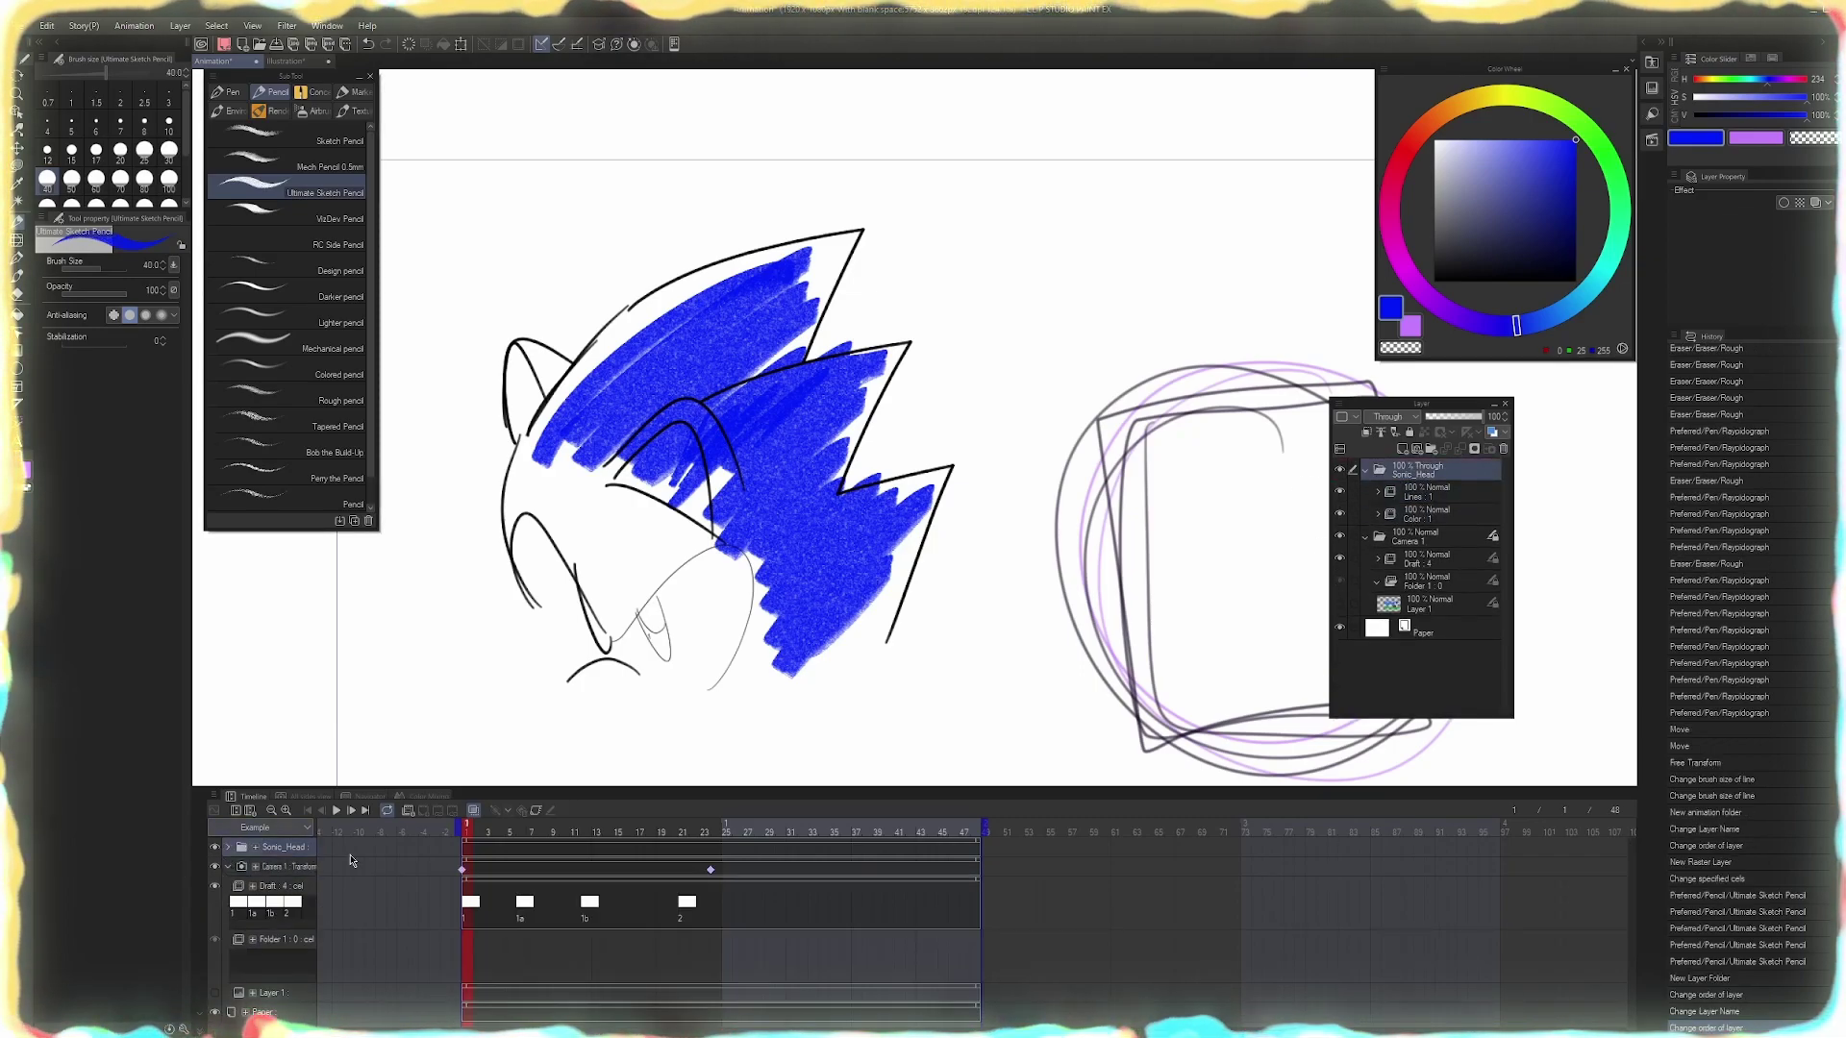
{"action": "left_click", "coordinate": [228, 868]}
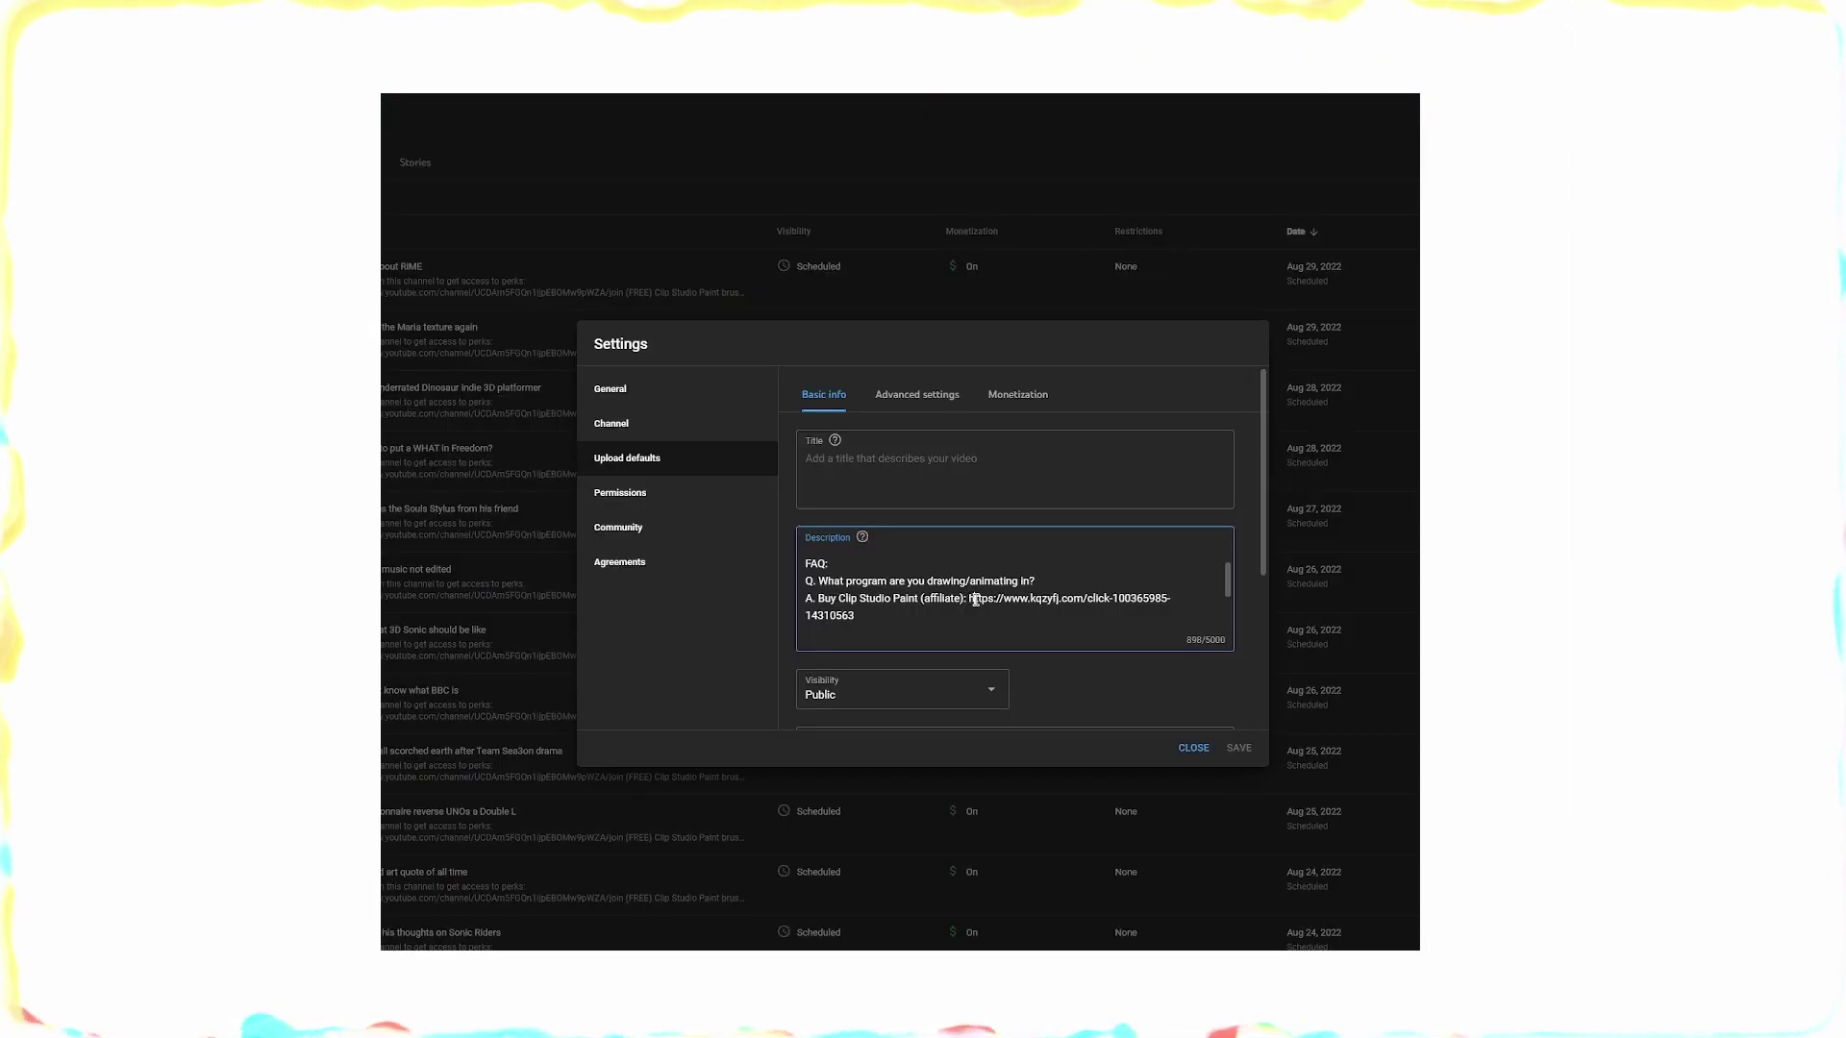
Switch to YouTube Studio's upload defaults and select the Clip Studio Paint affiliate link in the default description
{"action": "left_click_drag", "start_coordinate": [969, 605], "coordinate": [861, 617]}
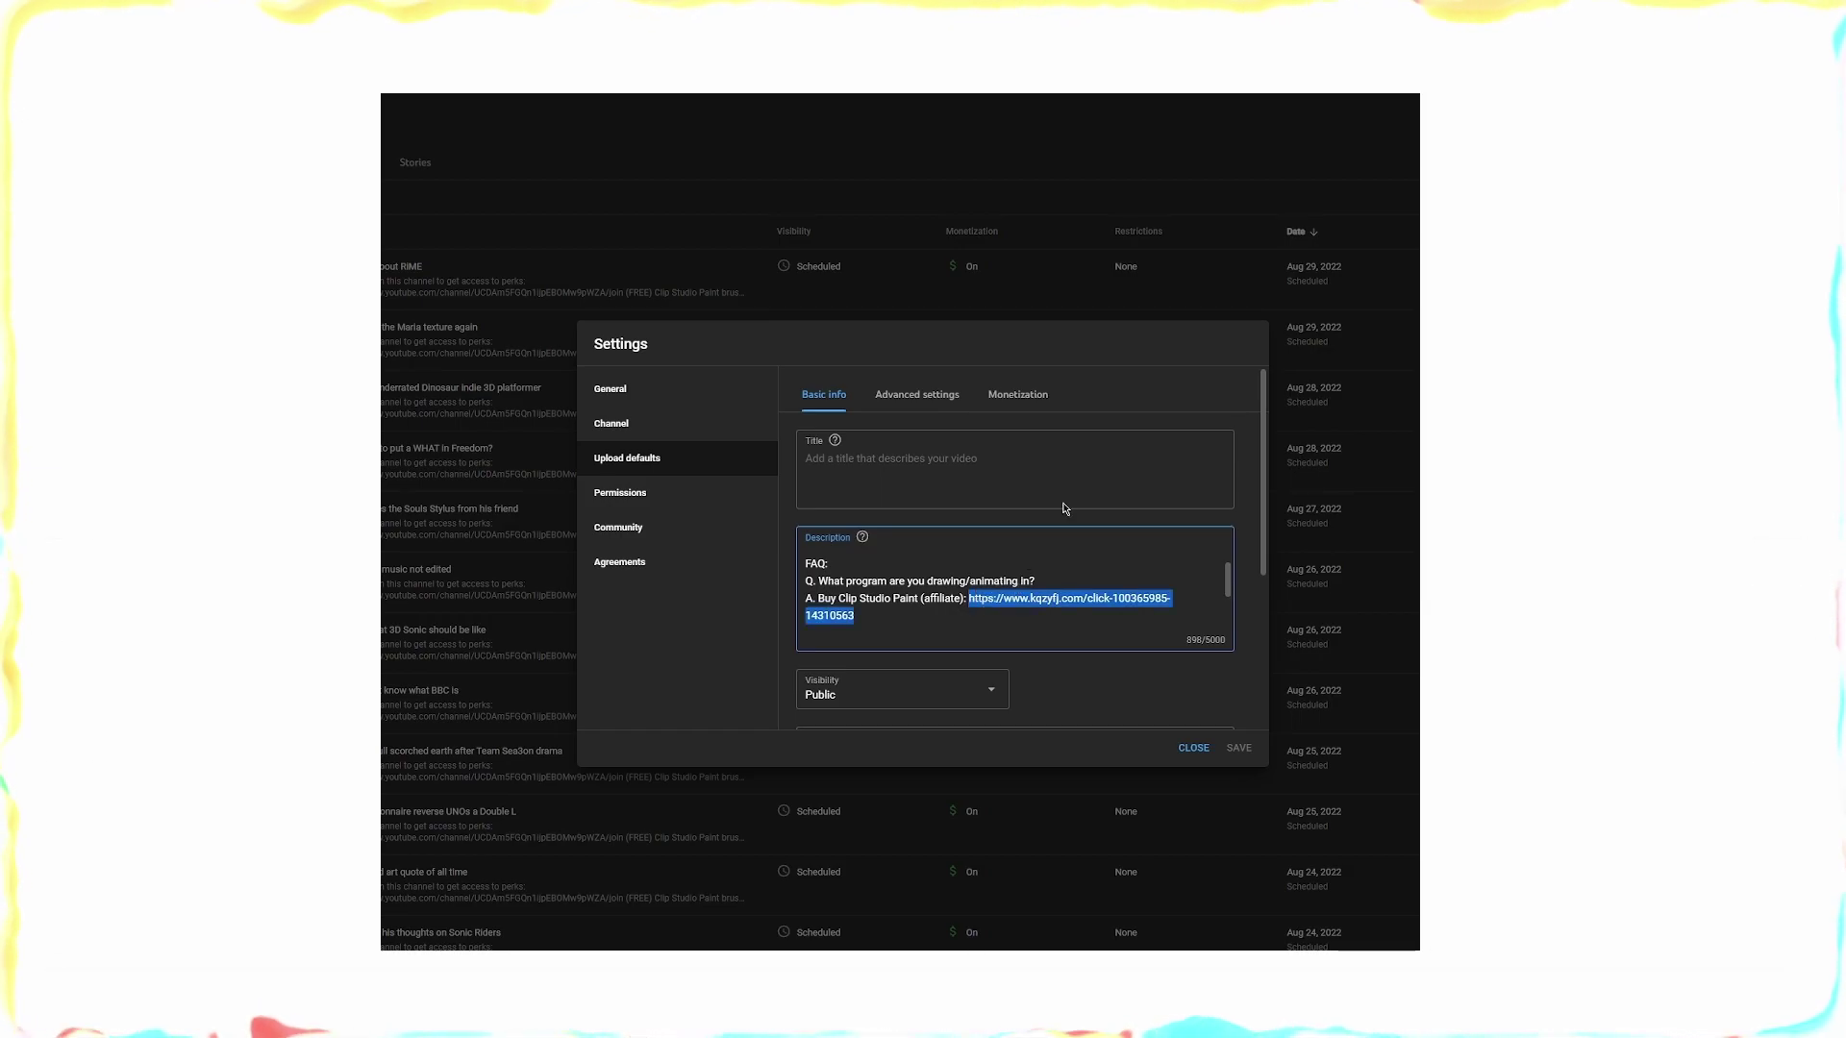